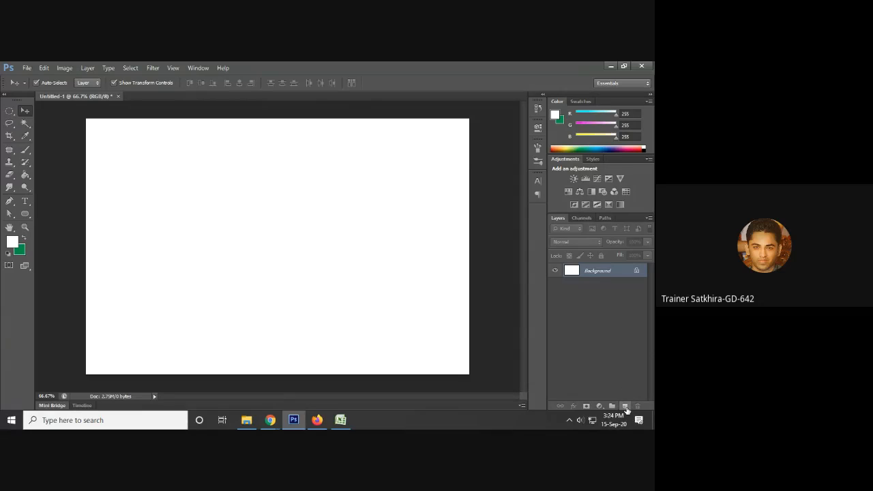
- Add a new empty layer above the Background and check its transparency by hiding and reshowing the Background
left_click(626, 406)
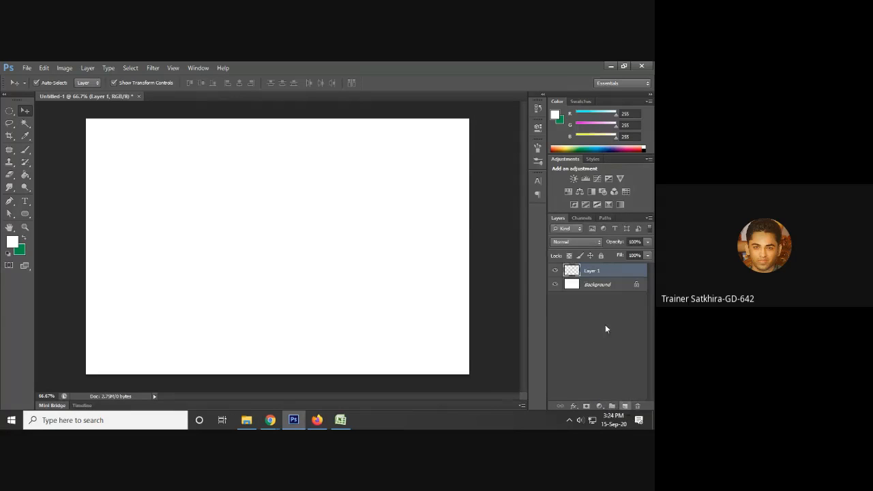
left_click(592, 286)
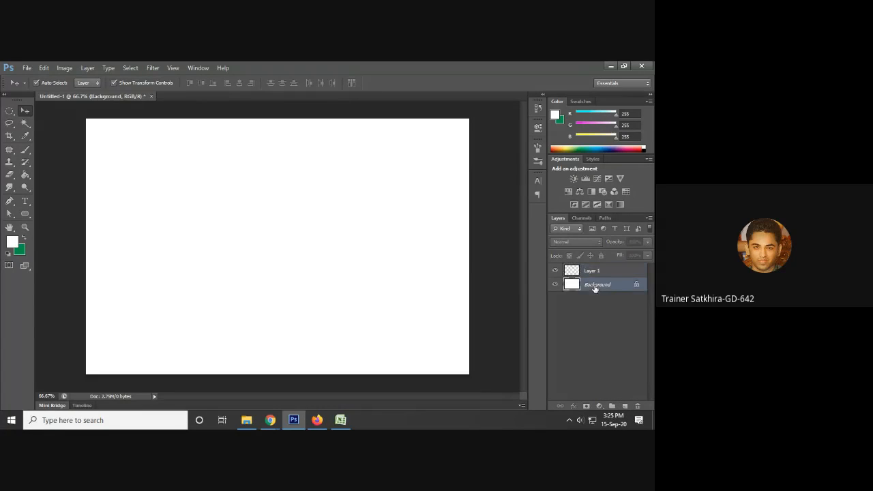
left_click(555, 285)
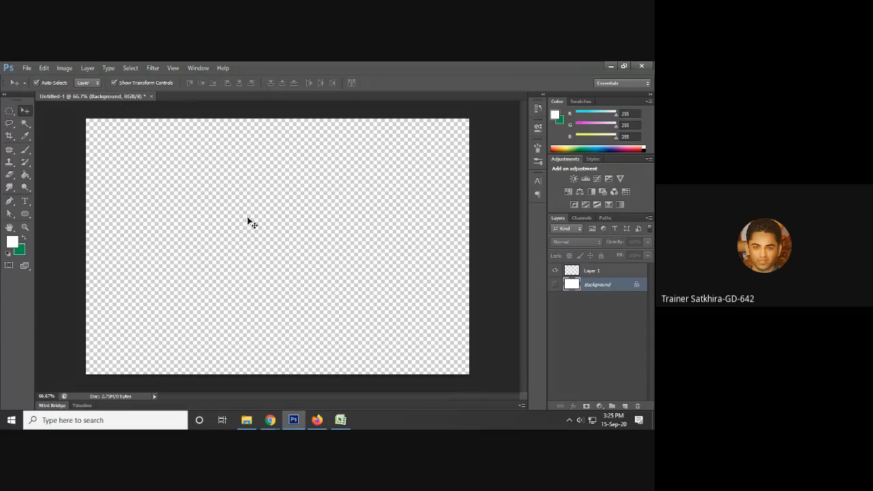
left_click(555, 284)
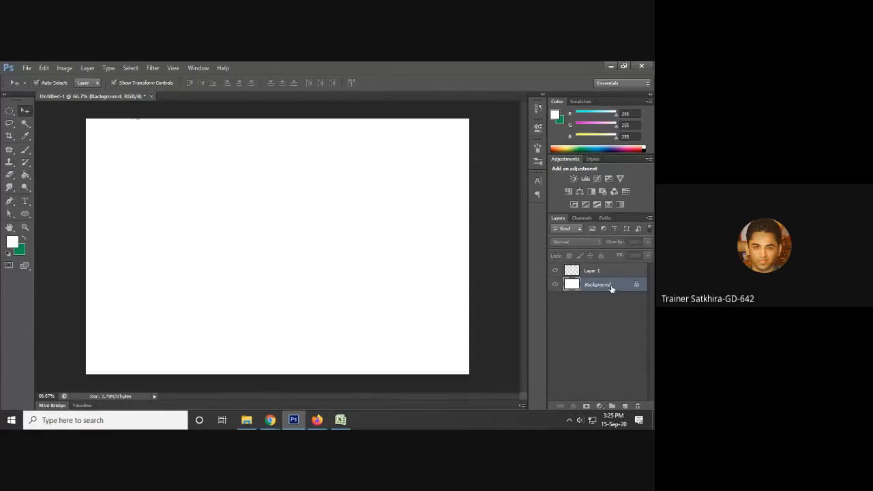
left_click(577, 273)
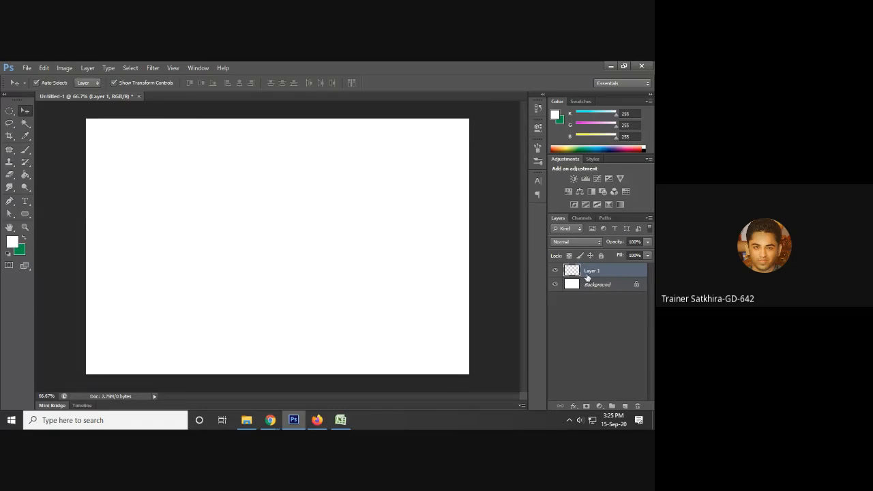
left_click(554, 285)
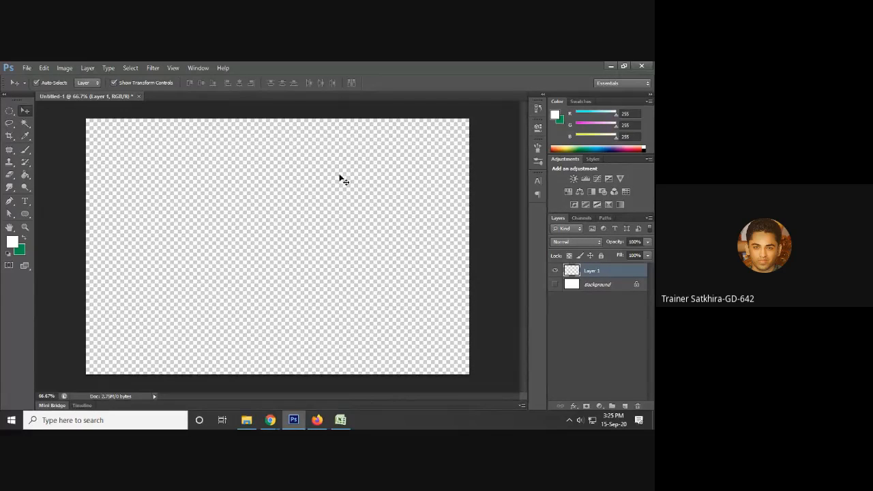
left_click(596, 285)
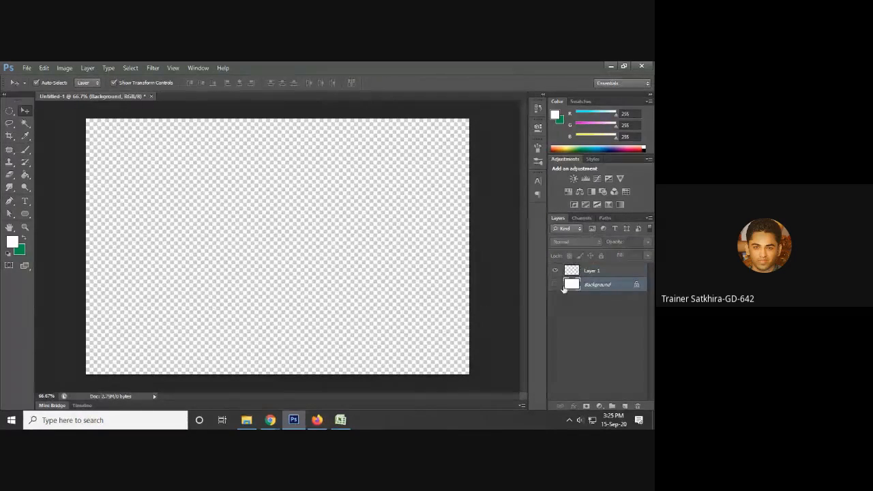
left_click(554, 285)
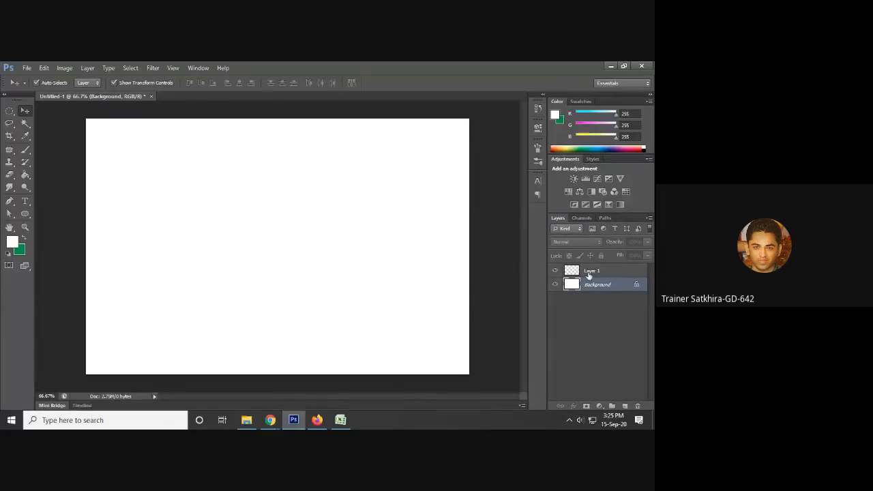
left_click(604, 272)
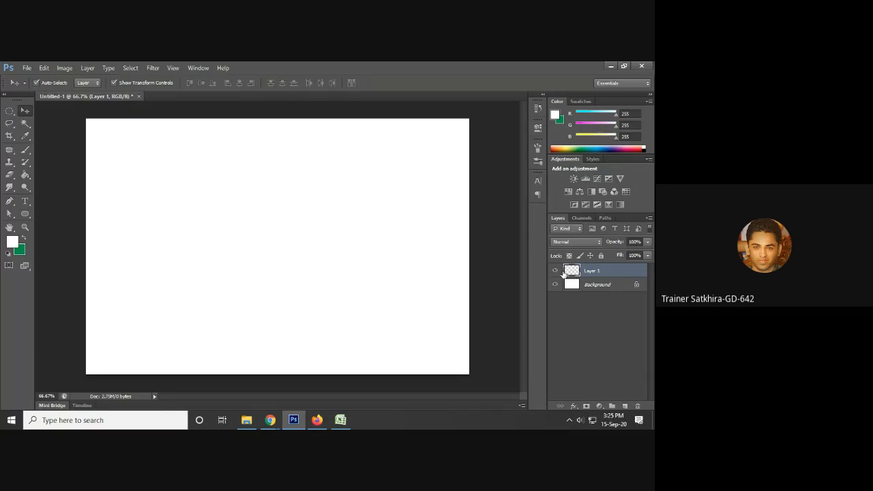
- Draw a large circular selection near the middle of the canvas on Layer 1 with the Elliptical Marquee tool
left_click(9, 109)
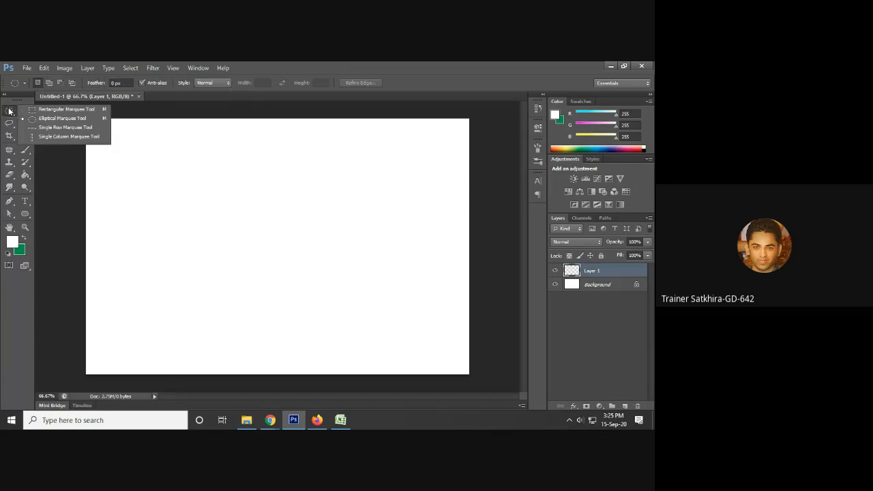
left_click(56, 120)
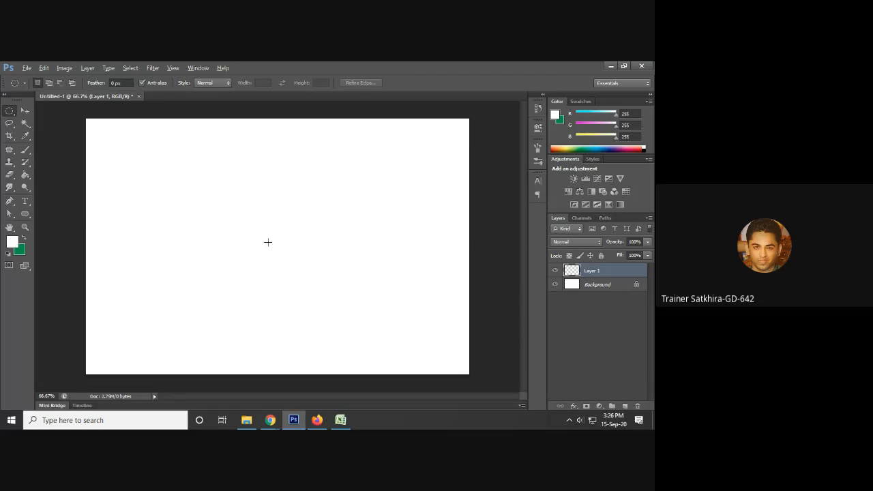
left_click_drag(266, 238, 273, 250)
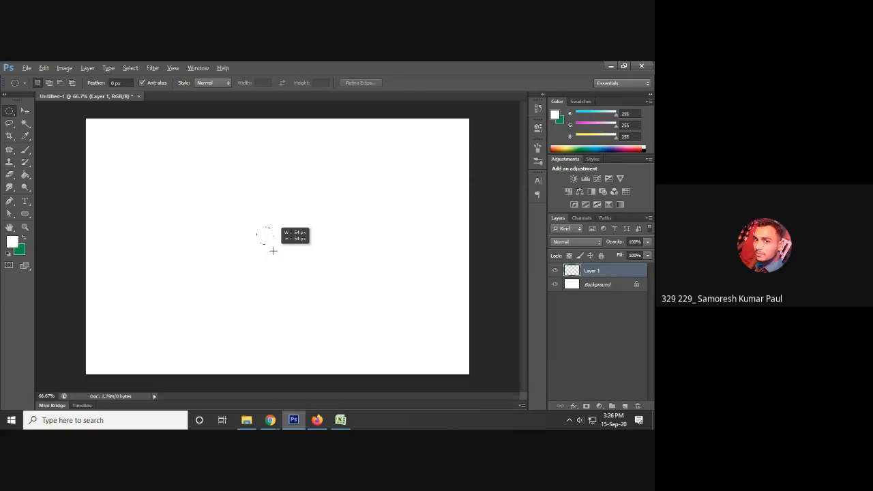
left_click_drag(272, 251, 327, 388)
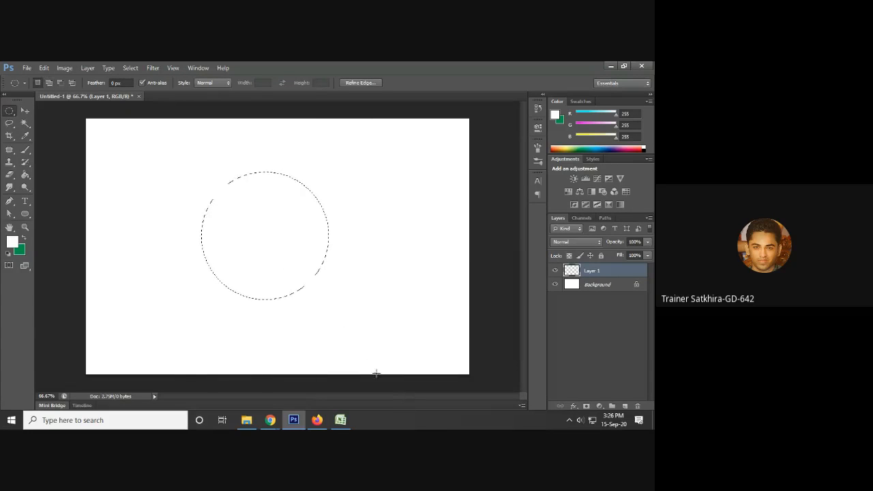
- View the yellow Doraemon character reference picture in Chrome and return to Photoshop
left_click(270, 419)
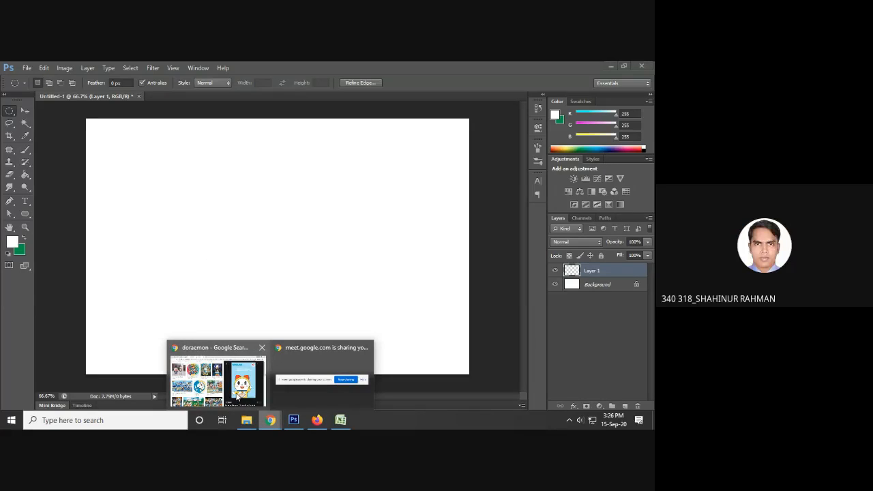
left_click(237, 395)
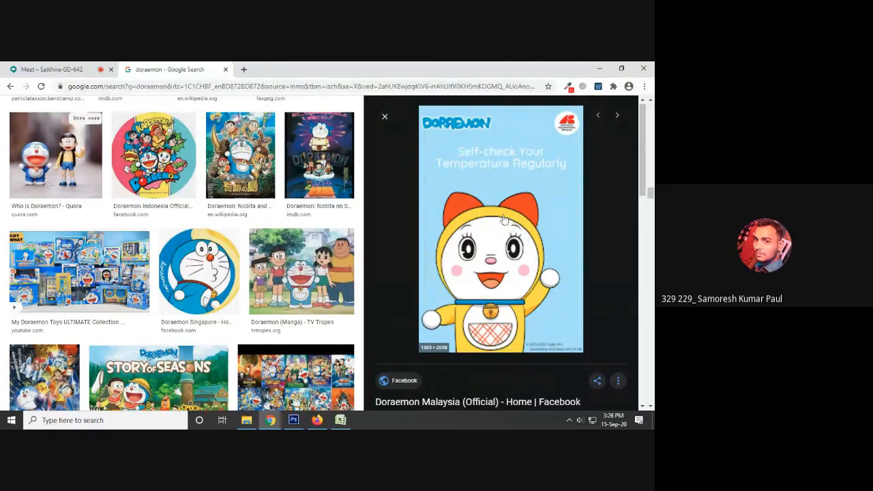
left_click(599, 70)
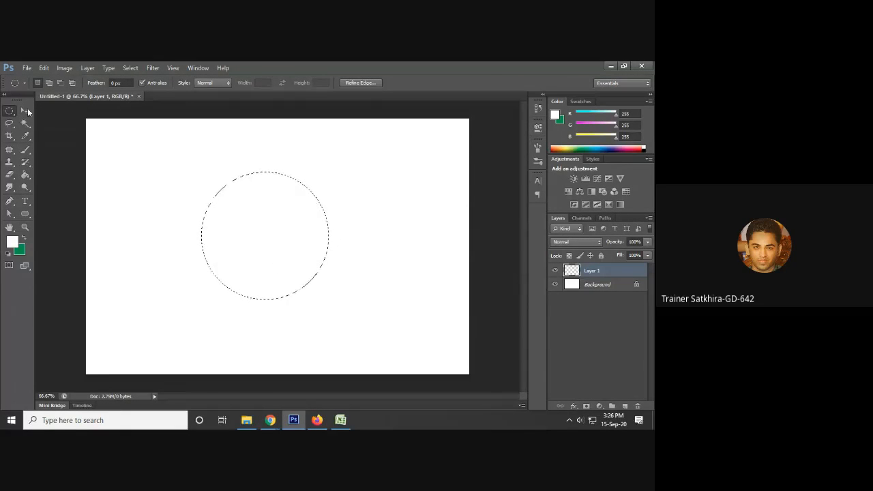
left_click(13, 243)
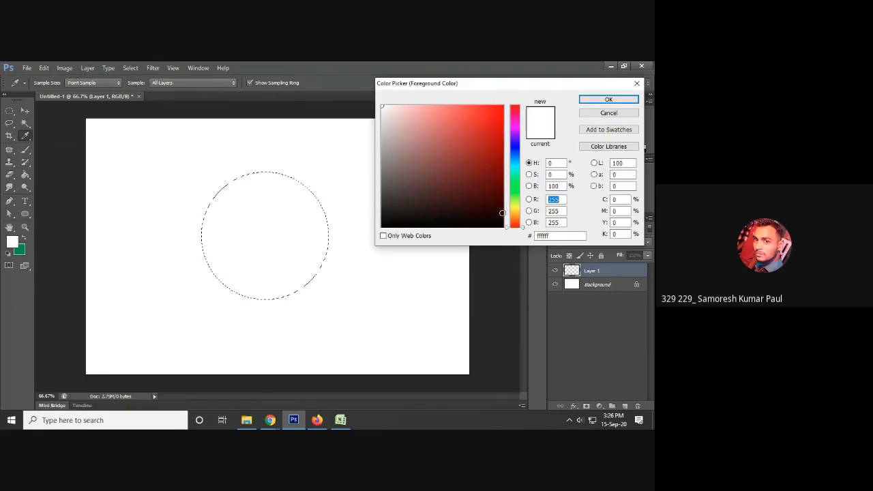
left_click_drag(515, 214, 515, 206)
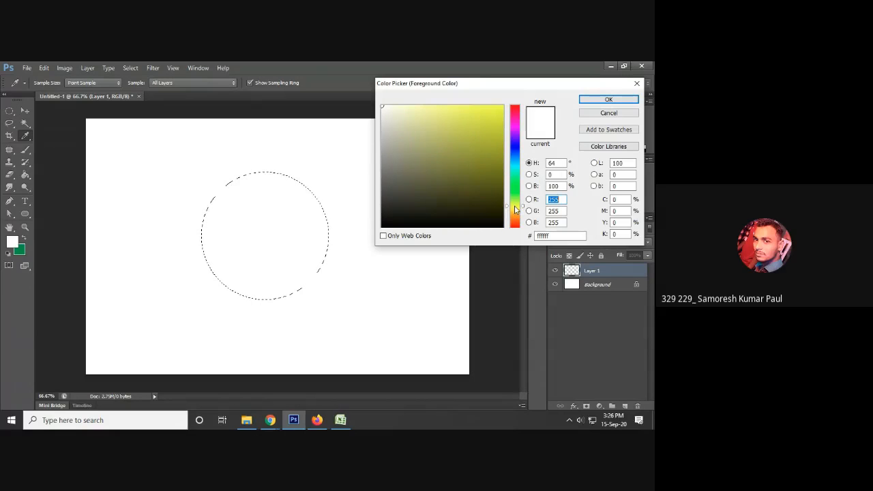
left_click(637, 83)
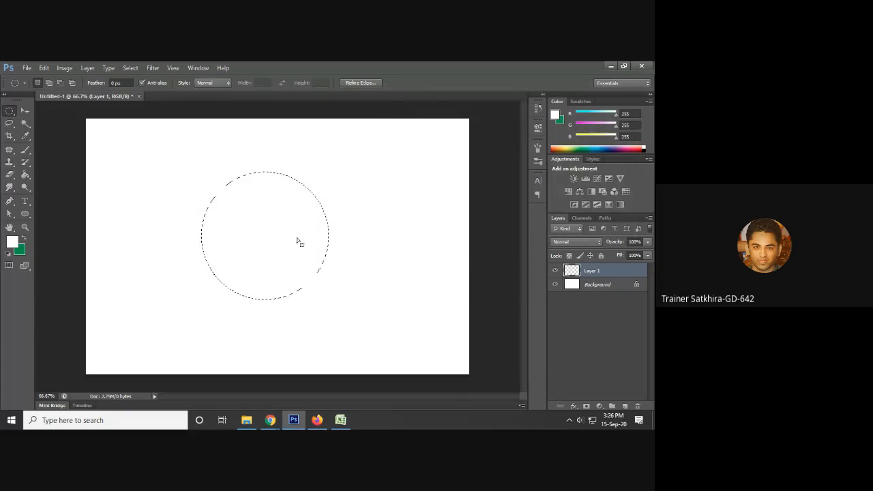
- Switch to Chrome and save the Doraemon reference picture to the Downloads folder as images.png
mouse_move(270, 420)
left_click(228, 389)
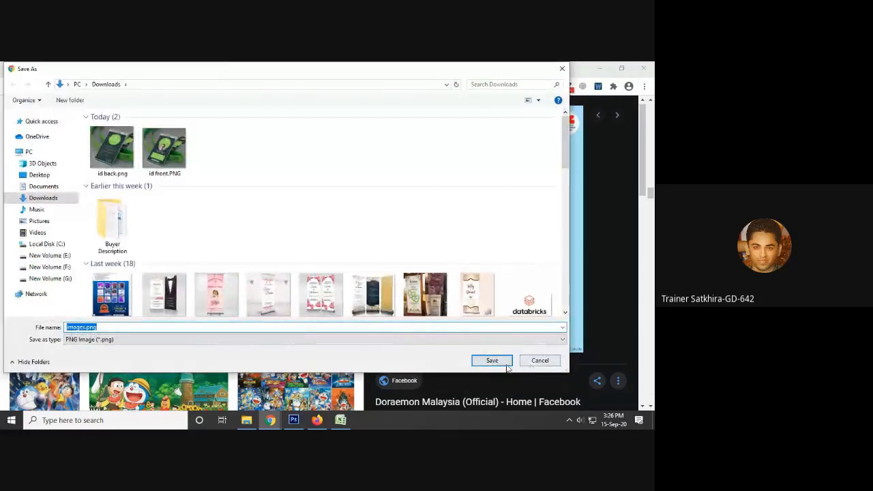
left_click(498, 362)
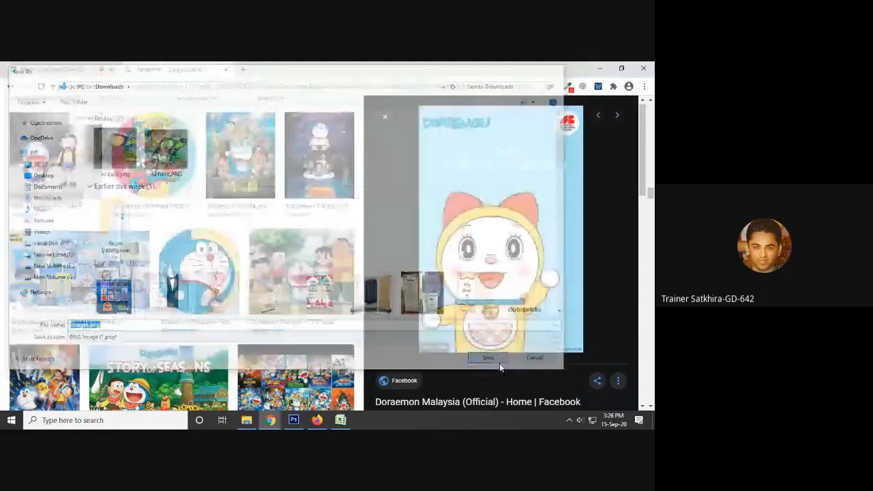
- Switch to Photoshop and open images.png from the Downloads folder as a separate document
left_click(290, 423)
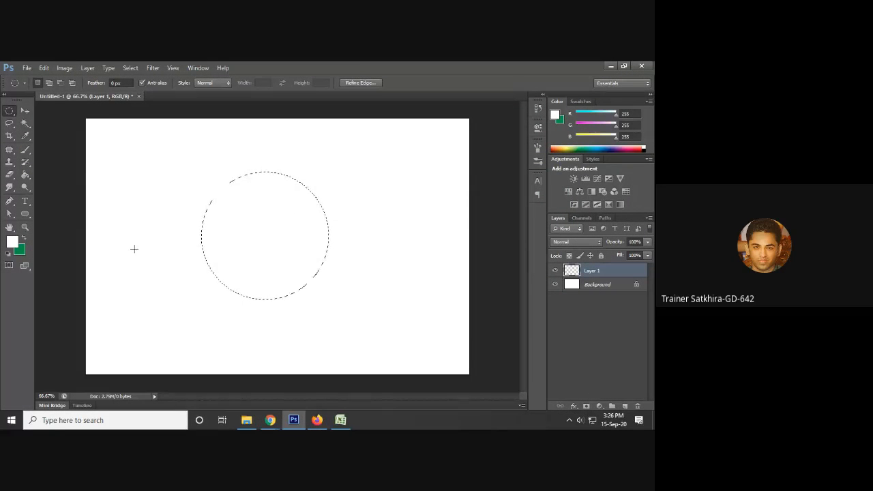
left_click(27, 68)
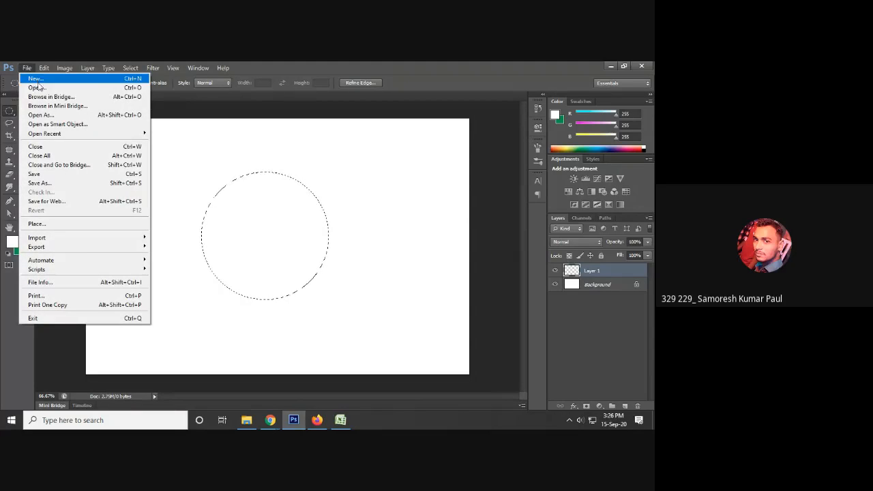
left_click(38, 87)
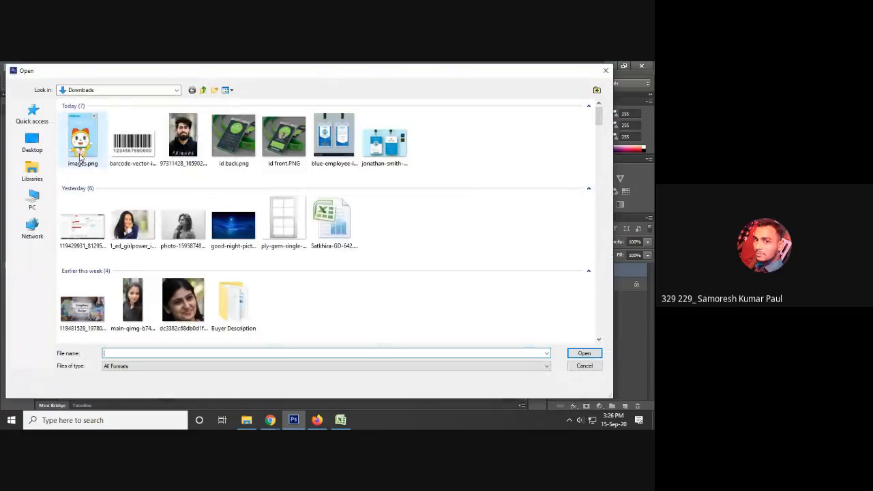
double_click(81, 156)
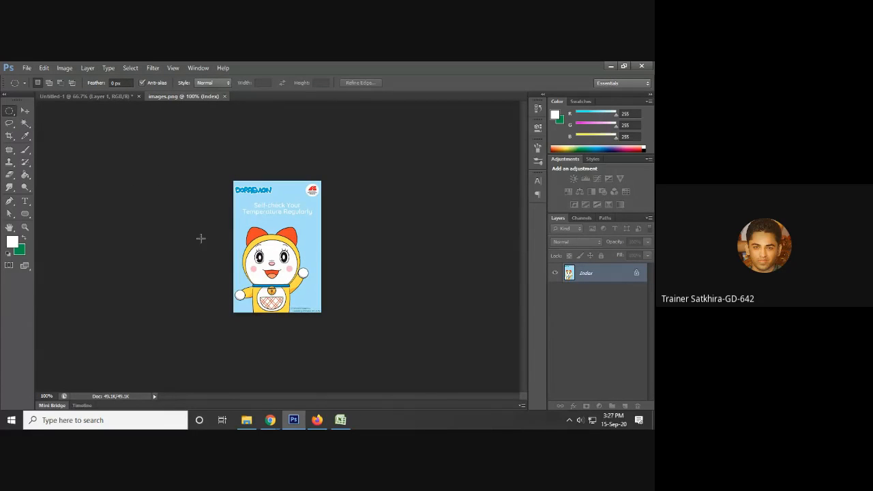
- Sample the yellow of the character's head in images.png as the foreground color with the Eyedropper tool
key("ctrl+plus")
key("ctrl+plus")
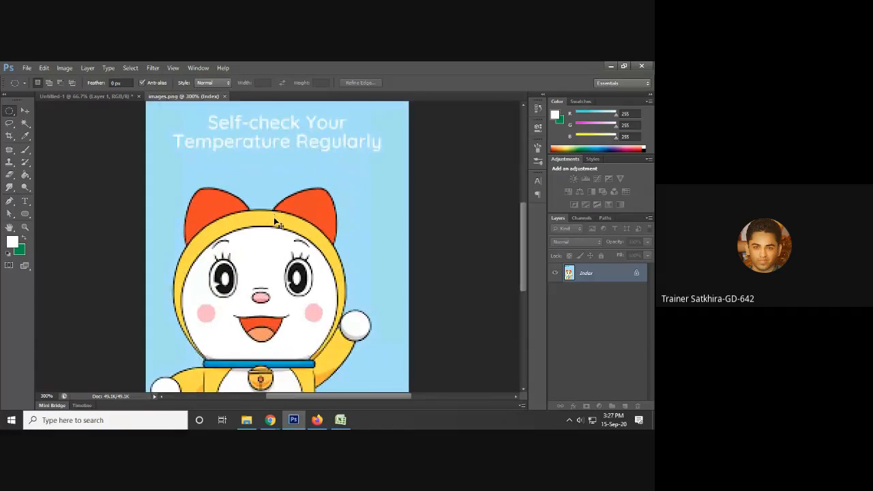
key("ctrl+minus")
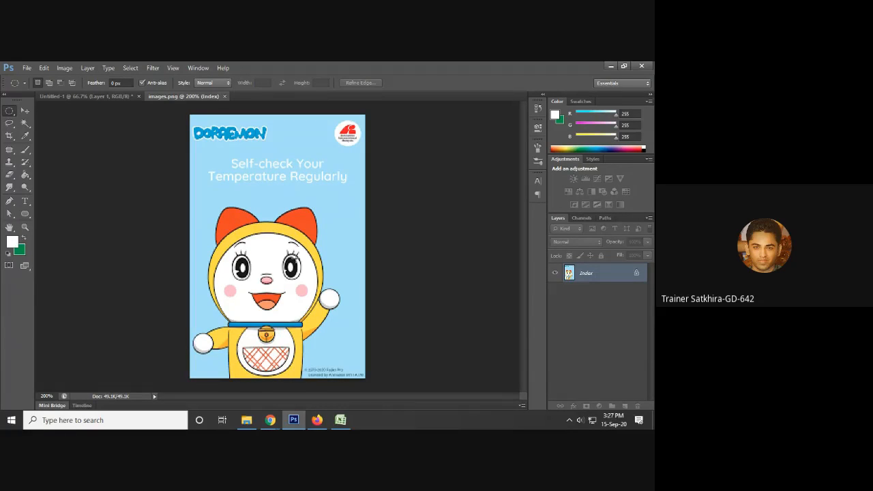
left_click(25, 137)
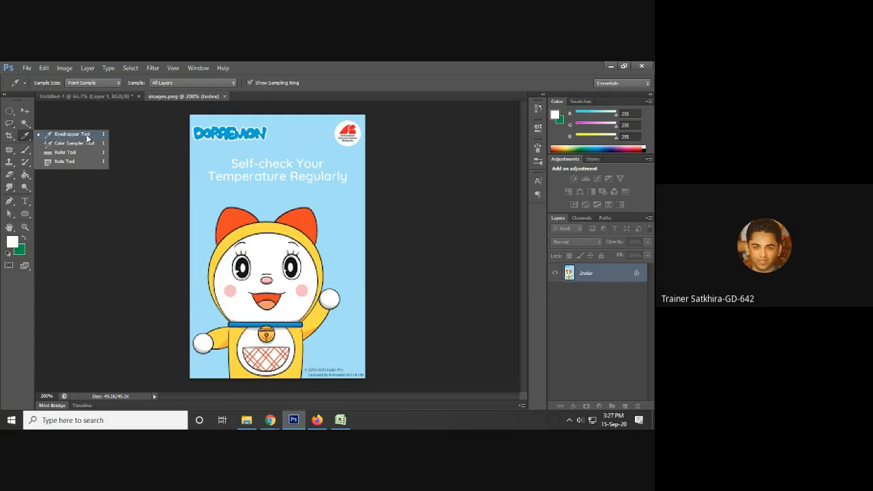
left_click(90, 136)
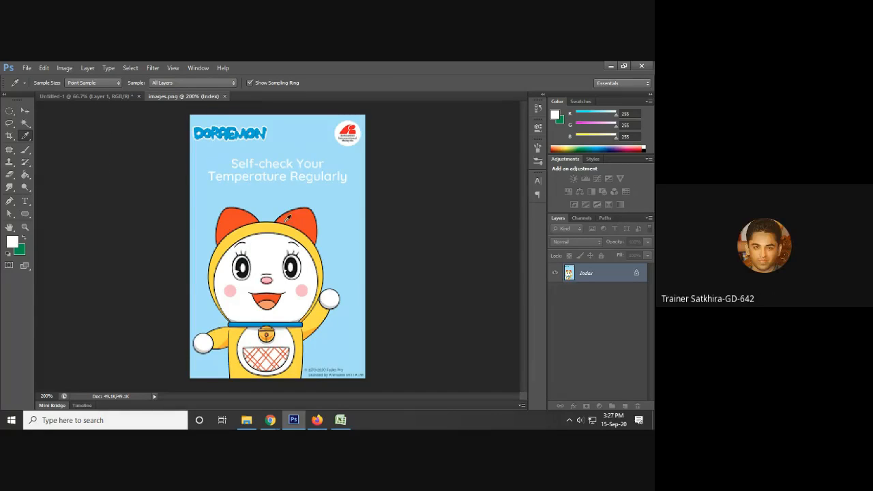
right_click(25, 135)
left_click(75, 136)
left_click(258, 225)
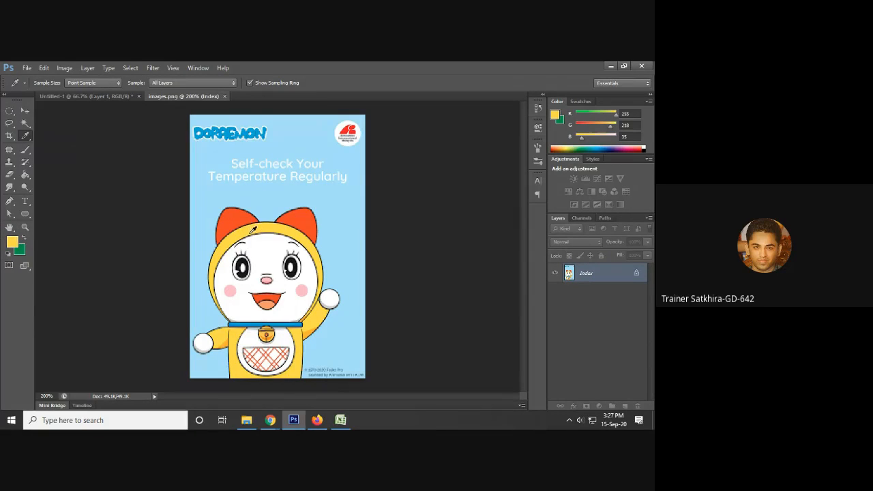
- Fill the circular selection on Layer 1 of Untitled-1 with the yellow foreground color and deselect it
left_click(86, 96)
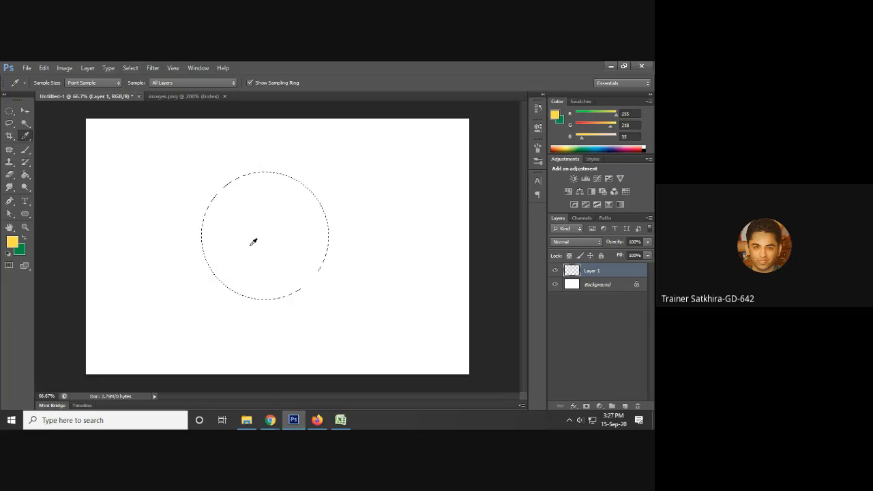
key("alt+BackSpace")
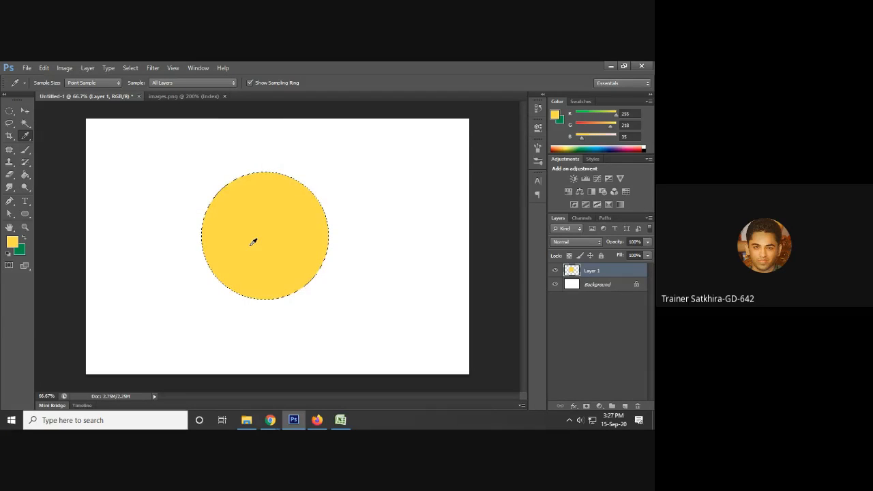
key("ctrl+d")
- Add a new empty layer above the yellow circle and check the face in the reference image
left_click(626, 406)
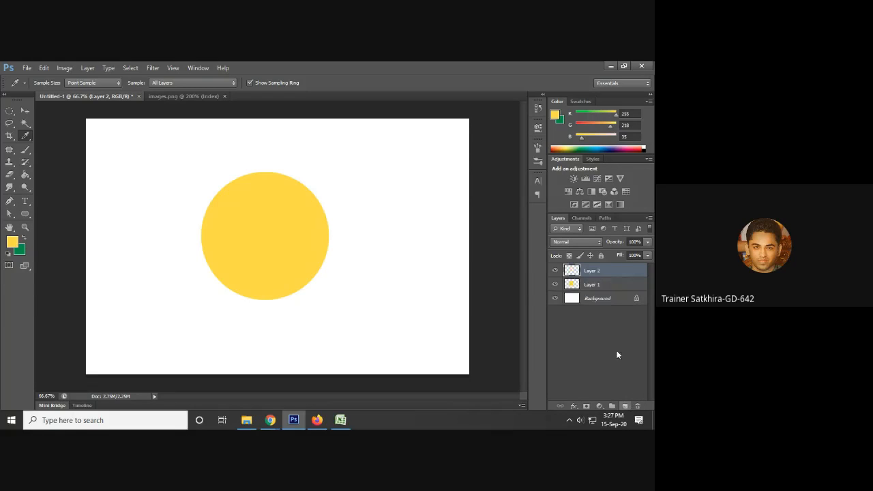
left_click(196, 93)
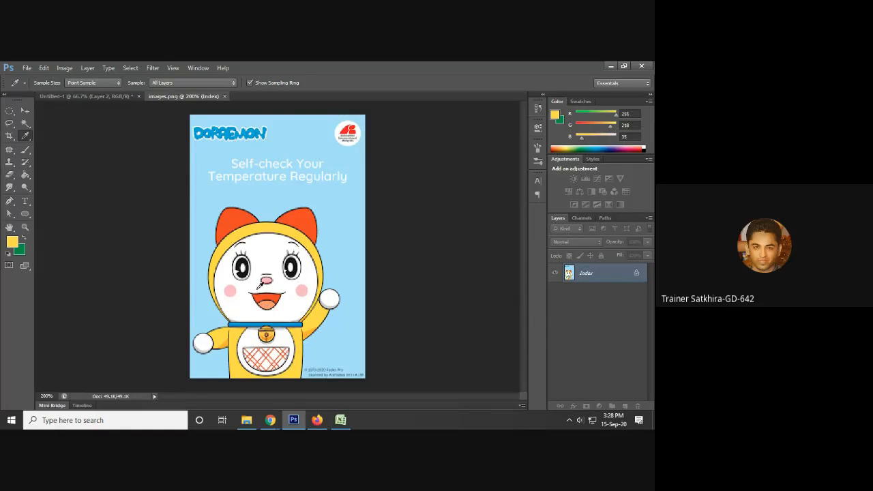
left_click(108, 99)
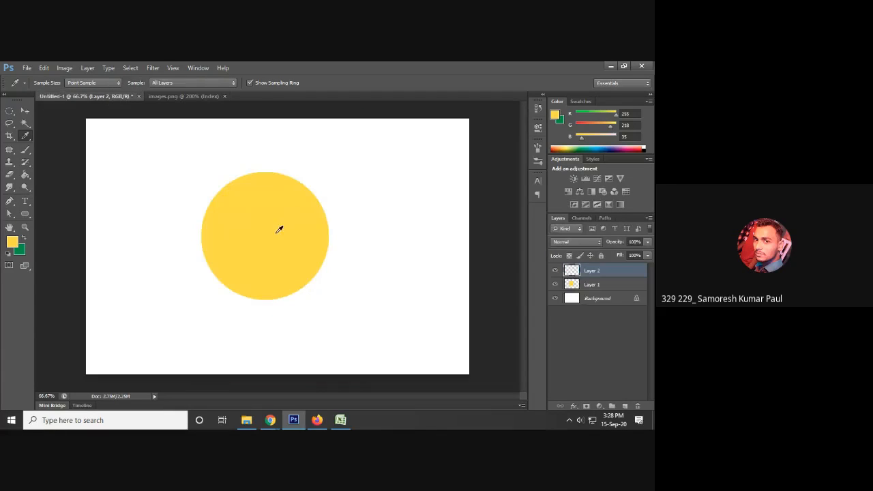
- Draw a circular selection about 336 px across inside the yellow circle, reaching its upper edge, on Layer 2
left_click_drag(9, 110, 53, 118)
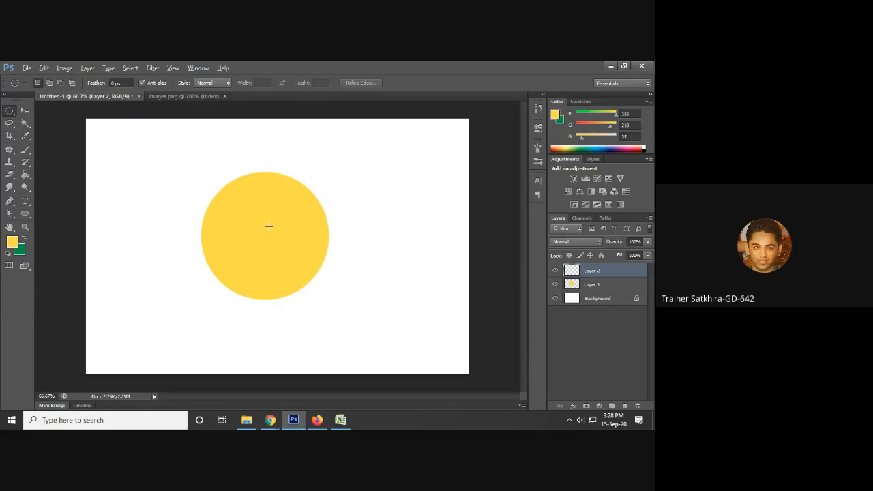
left_click_drag(264, 225, 312, 274)
left_click_drag(317, 278, 317, 279)
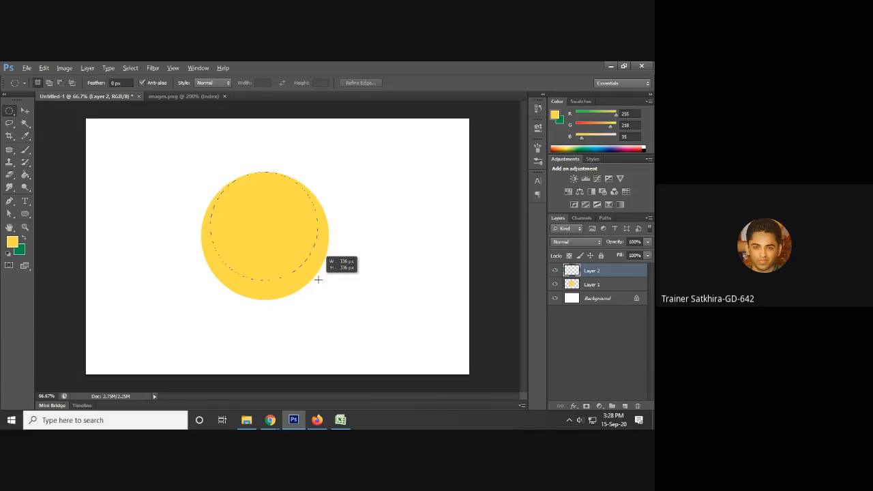
left_click_drag(318, 280, 318, 280)
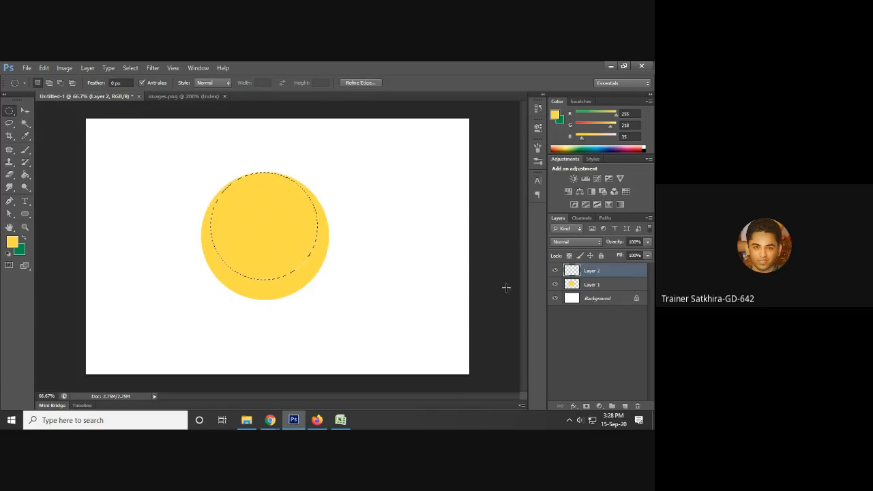
- Sample the white of the character's face in images.png as the foreground color with the Eyedropper tool
left_click(199, 99)
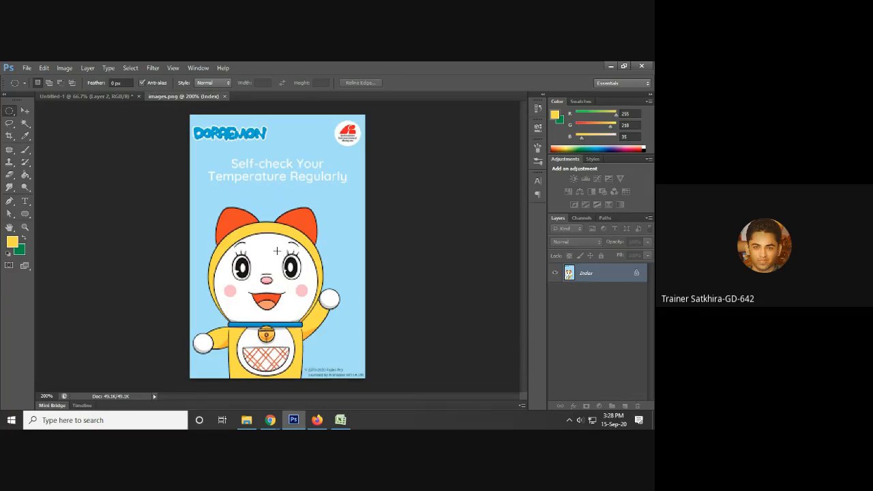
key("i")
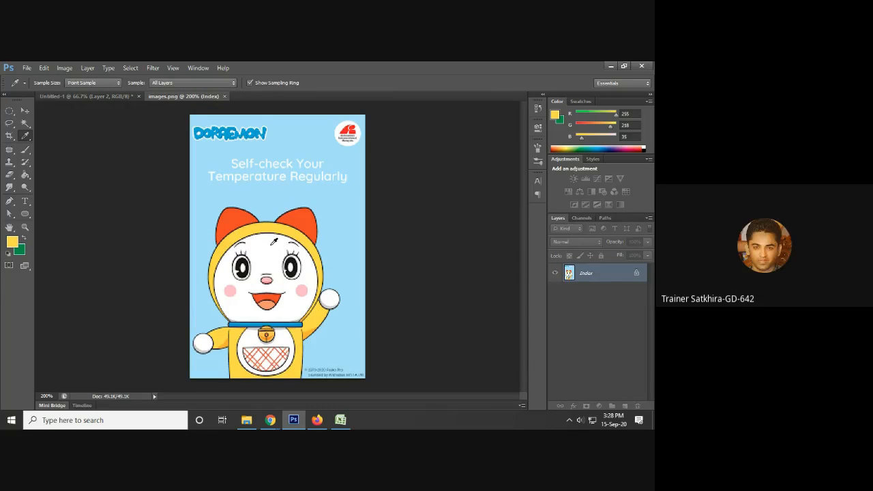
right_click(25, 137)
left_click(68, 135)
left_click(270, 244)
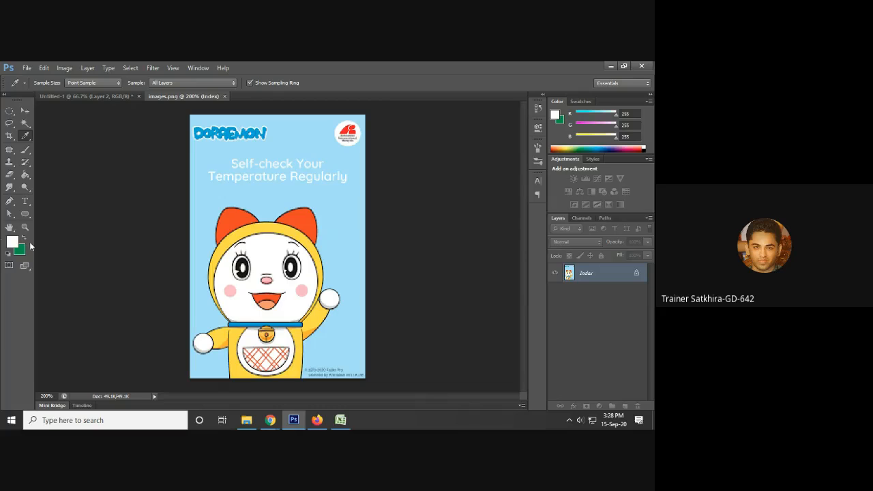
- Fill the circular selection on Layer 2 of Untitled-1 with the white foreground color and deselect it
left_click(76, 97)
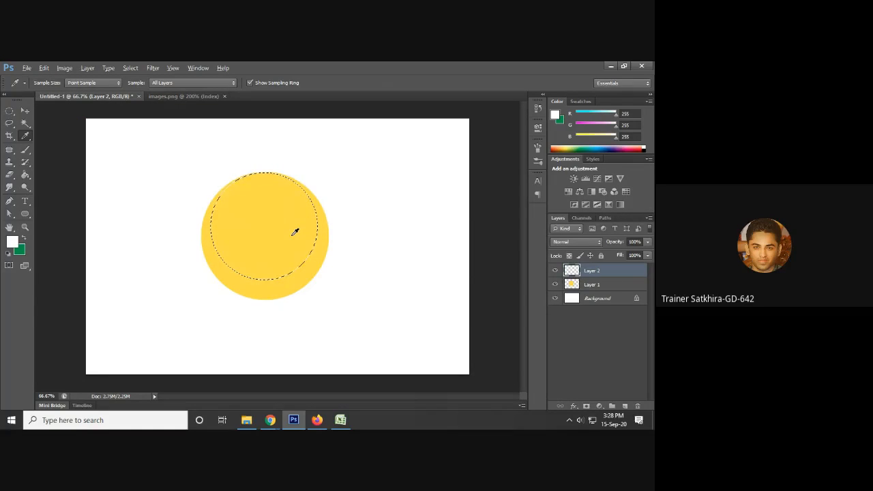
key("alt+BackSpace")
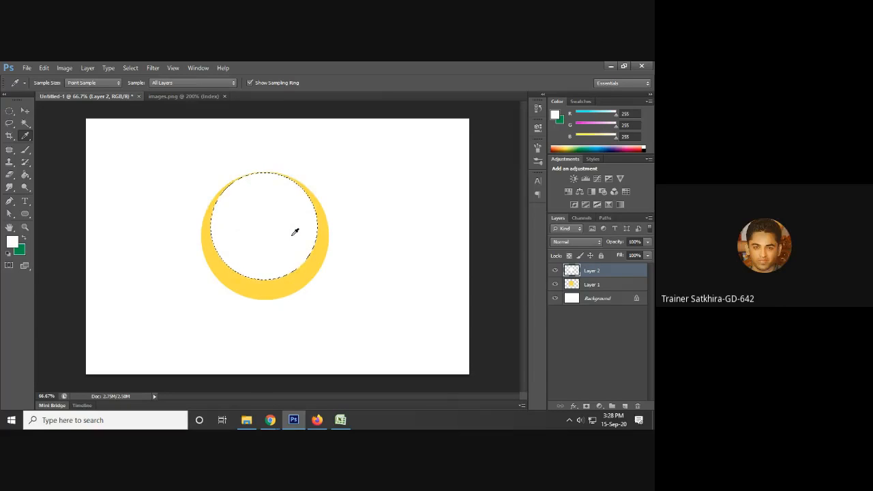
key("ctrl+d")
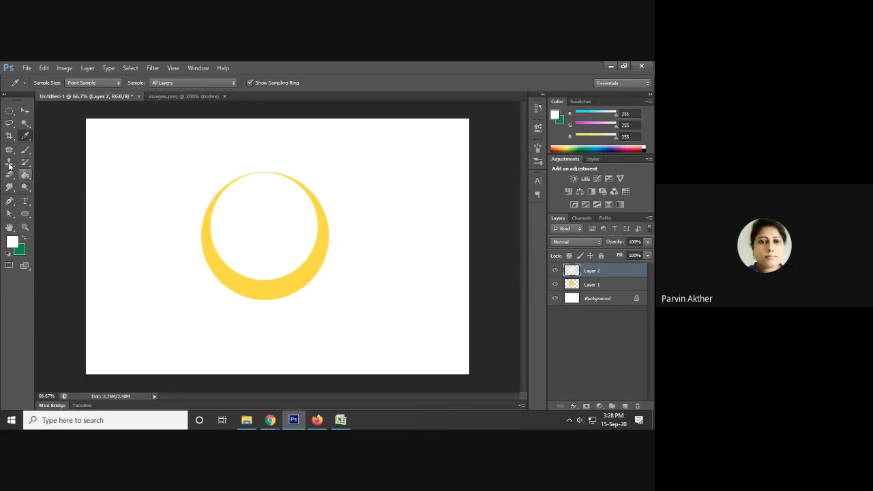
- Move the white circle straight down until its lower edge meets the yellow circle's lower edge, and compare with the reference image
left_click(25, 111)
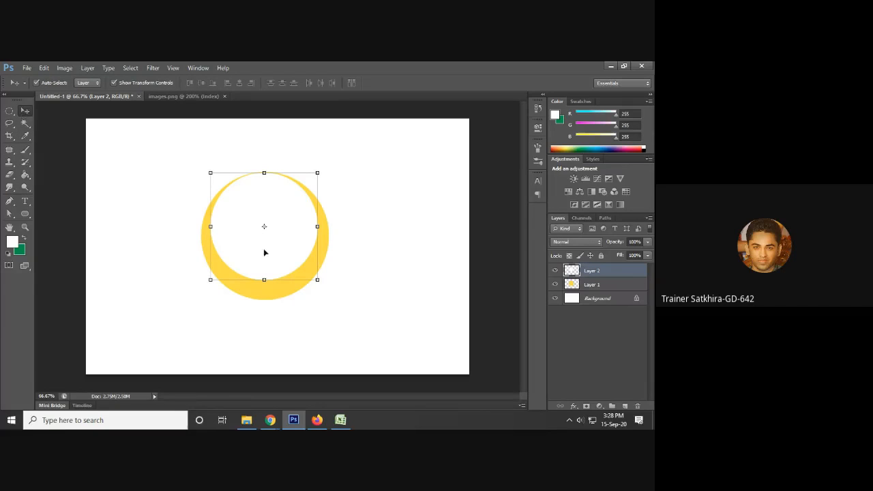
left_click_drag(280, 247, 280, 265)
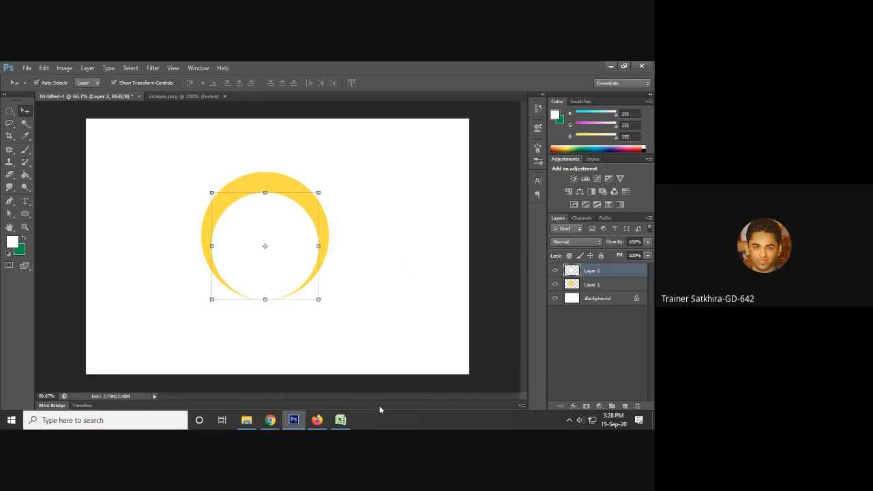
left_click(201, 95)
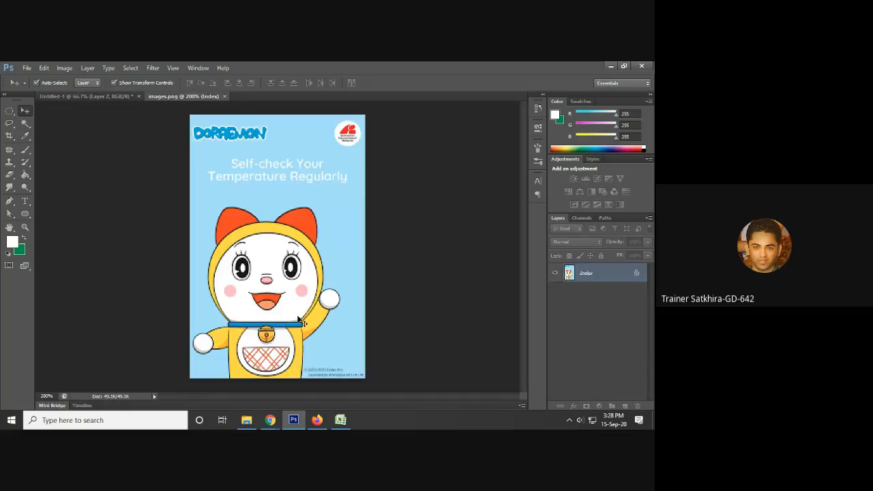
left_click(117, 96)
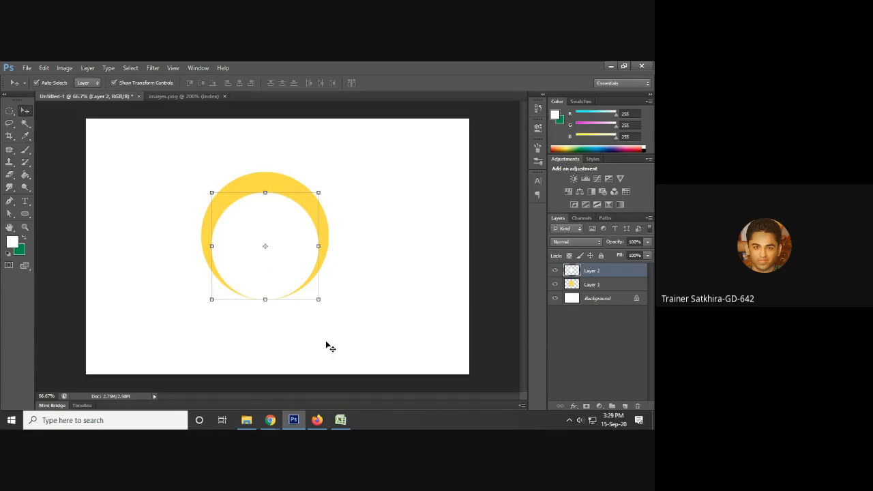
- Check the facial features in images.png and add a new empty layer above the white circle in Untitled-1
left_click(177, 97)
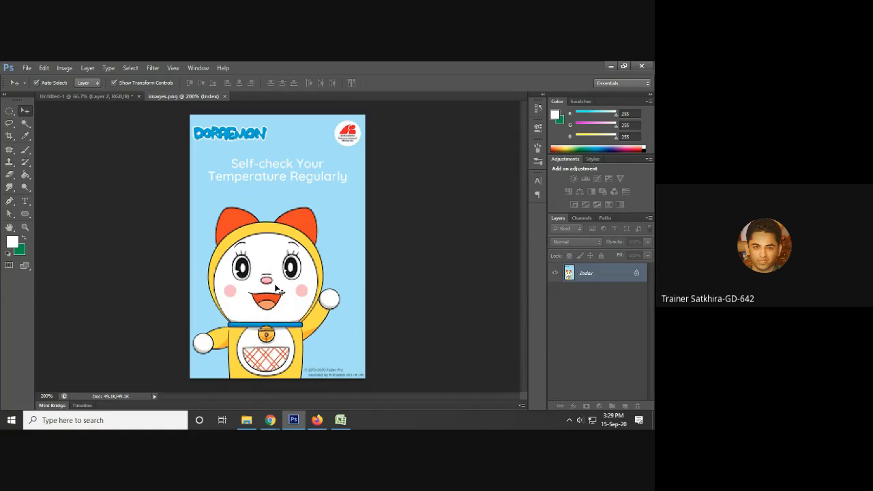
left_click(100, 97)
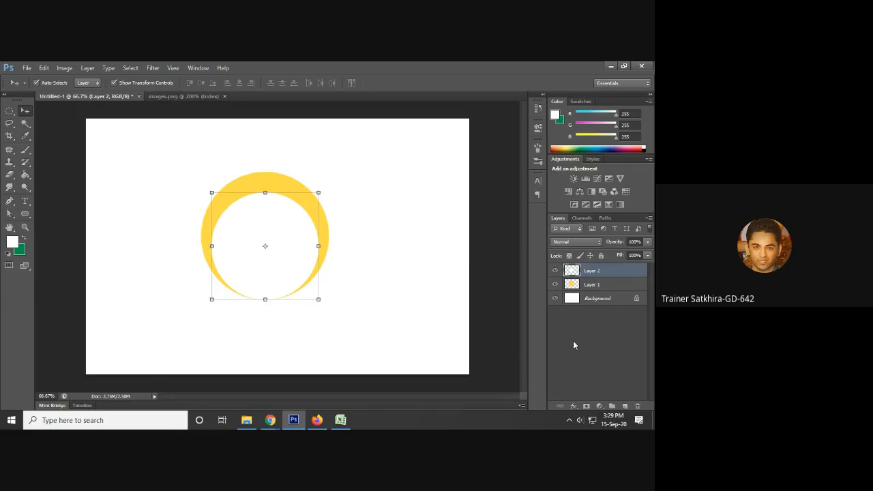
left_click(625, 406)
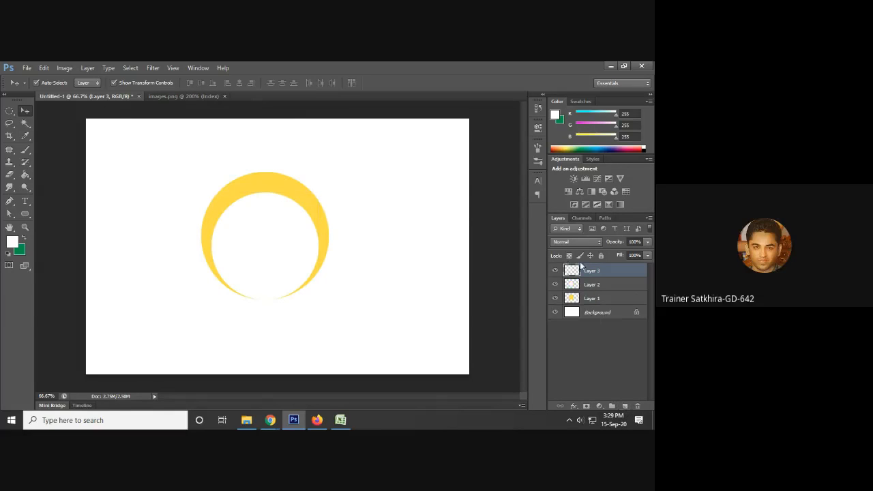
left_click(9, 111)
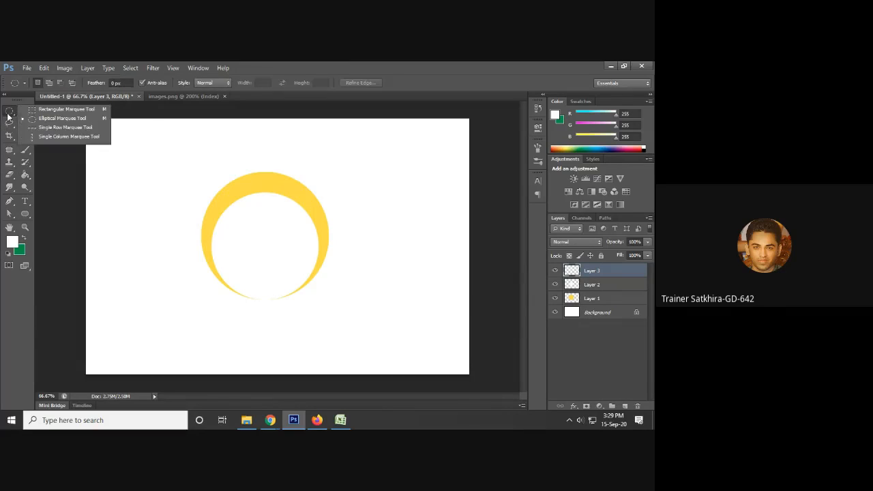
left_click(45, 118)
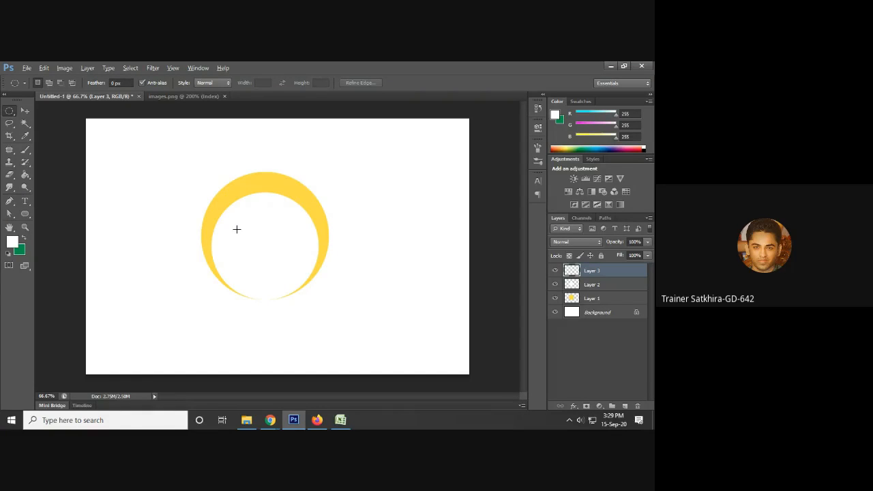
left_click_drag(236, 229, 252, 252)
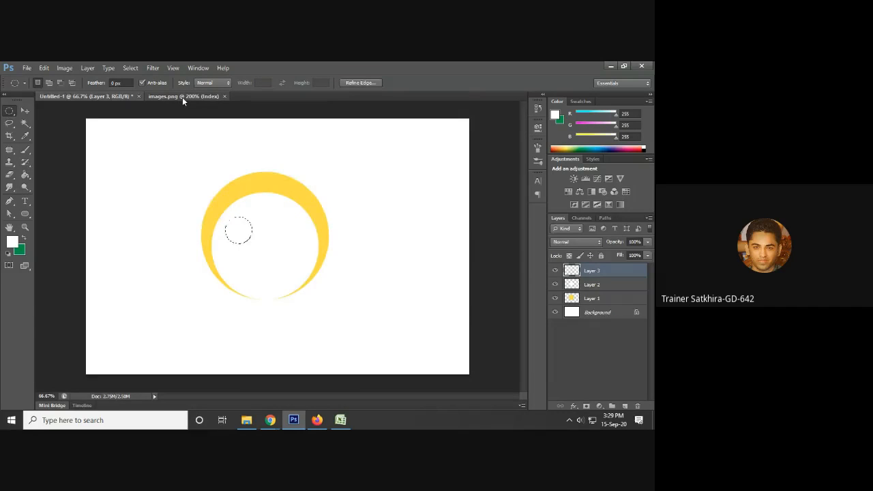
left_click(182, 96)
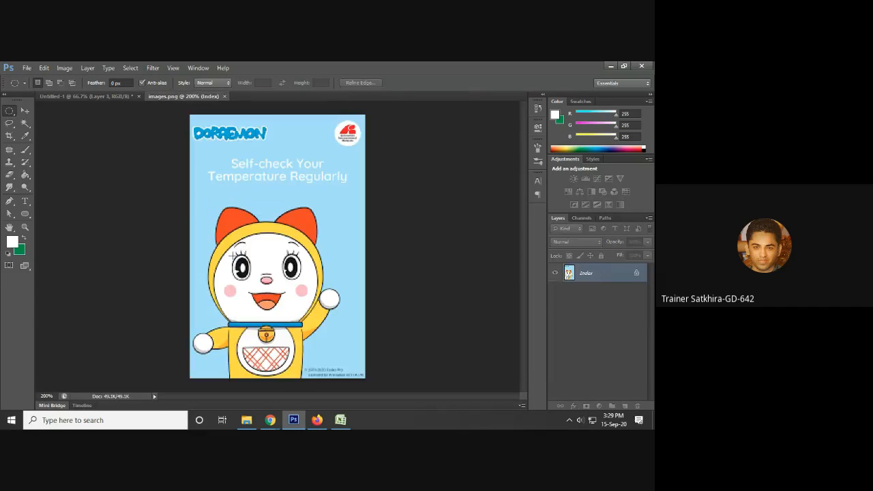
left_click(91, 96)
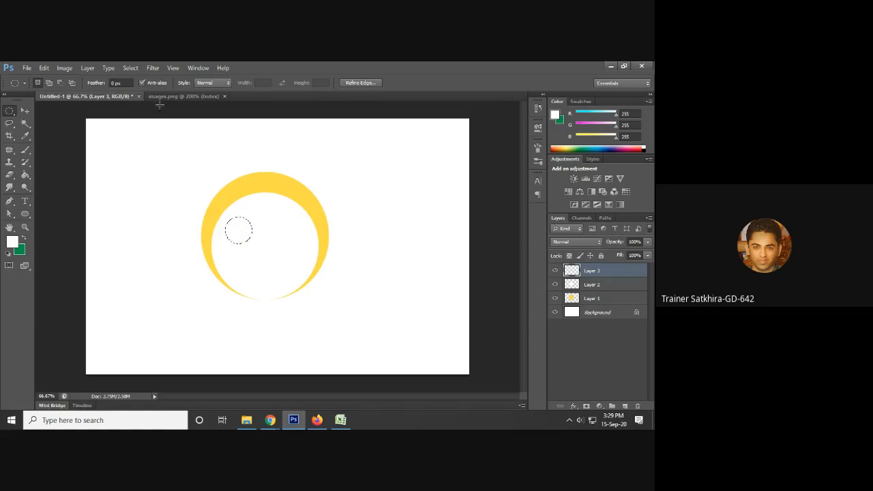
left_click(186, 96)
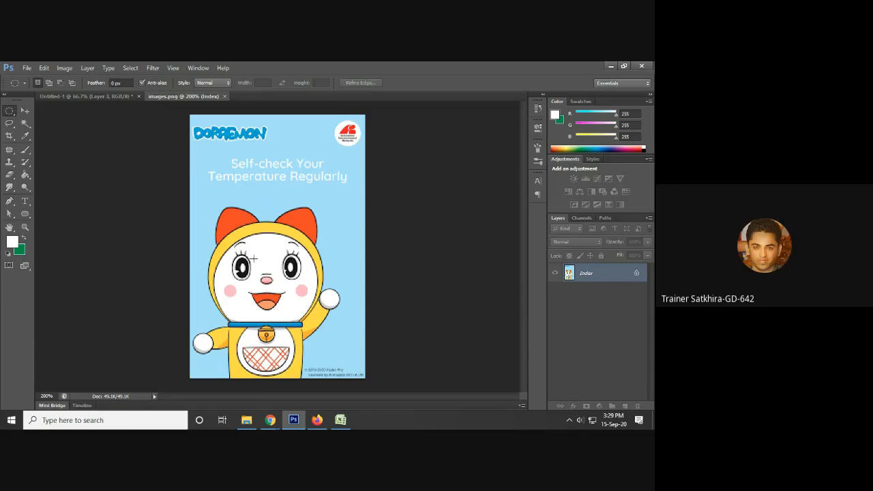
left_click(120, 97)
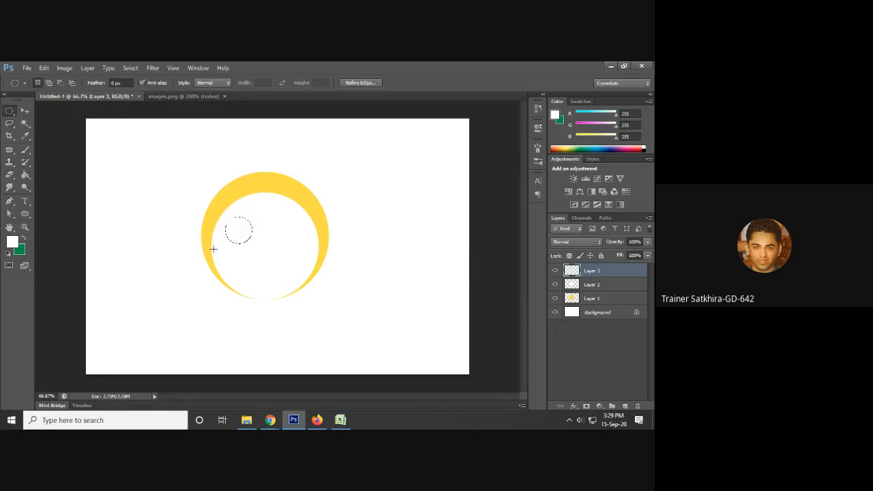
left_click(204, 98)
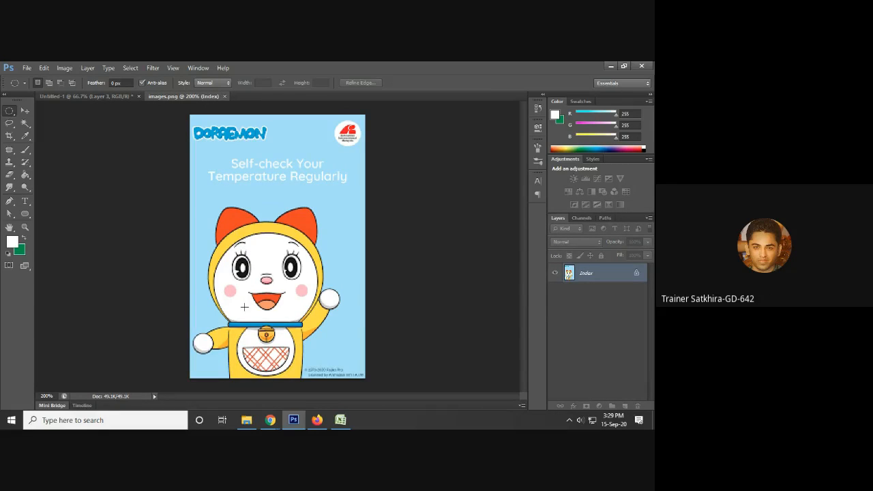
left_click(122, 96)
left_click(303, 223)
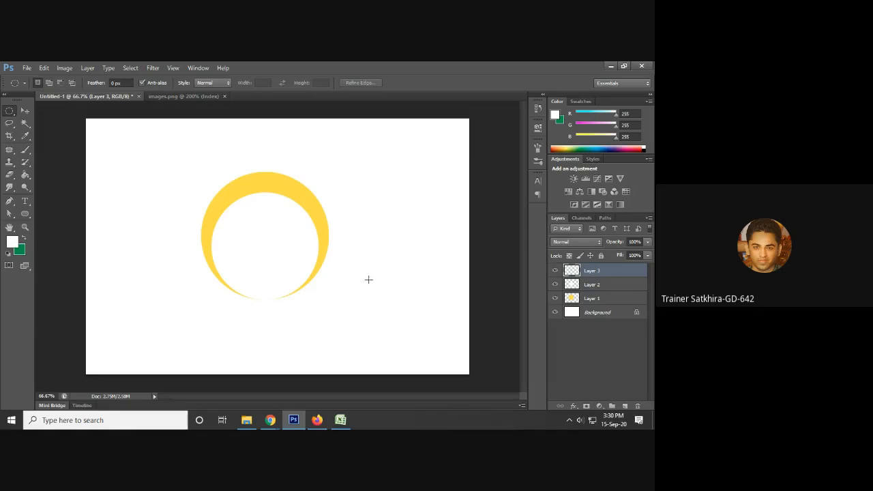
- Draw an upright oval selection for the left eye in the upper-left part of the white face with the Elliptical Marquee tool
right_click(11, 113)
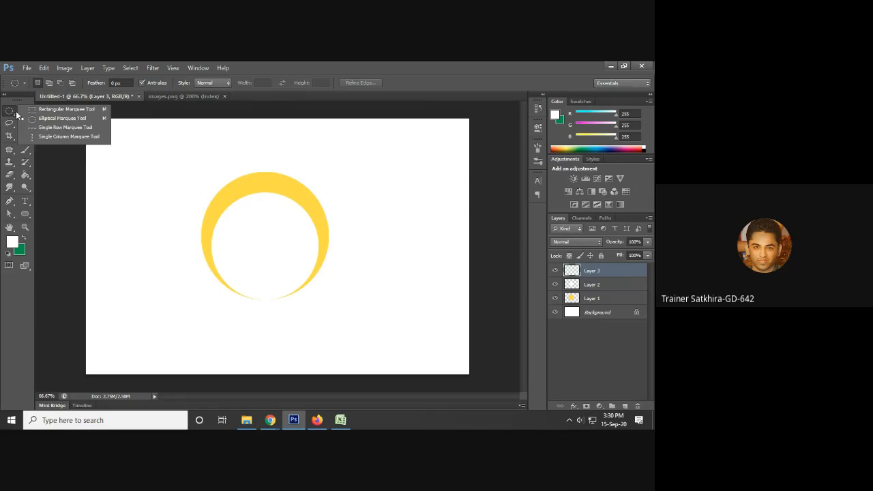
left_click(63, 119)
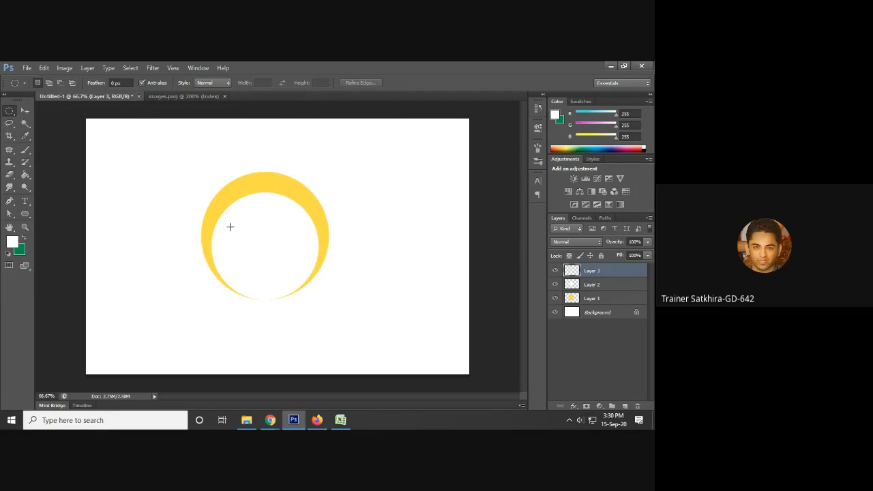
left_click_drag(229, 226, 250, 255)
- Nudge the oval eye selection up and slightly right within the white face, and compare its placement with the reference image
key("Up")
key("Up")
key("Up")
key("Up")
key("Up")
key("Up")
key("Up")
key("Up")
key("Up")
key("Up")
key("Up")
key("Up")
key("Up")
key("Up")
key("Up")
key("Up")
key("Up")
key("Up")
key("Up")
key("Up")
key("Right")
key("Right")
key("Right")
key("Right")
key("Right")
key("Right")
key("Right")
key("Right")
key("Right")
left_click(183, 96)
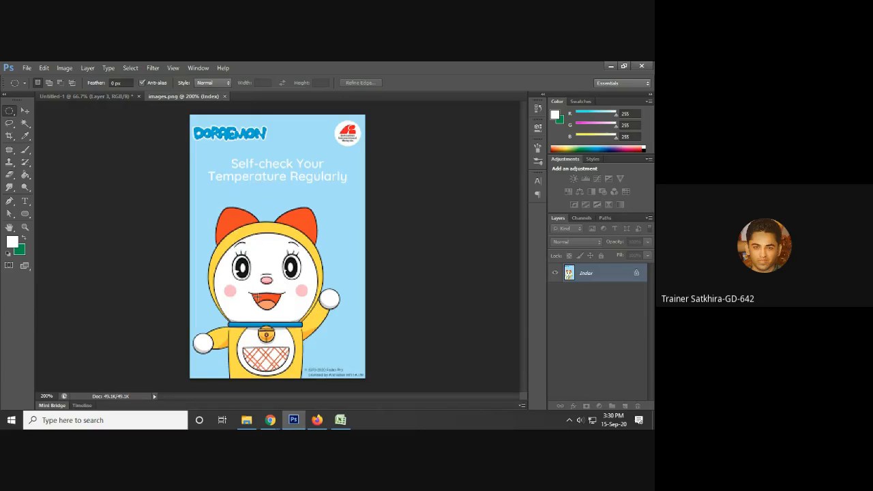
left_click(124, 96)
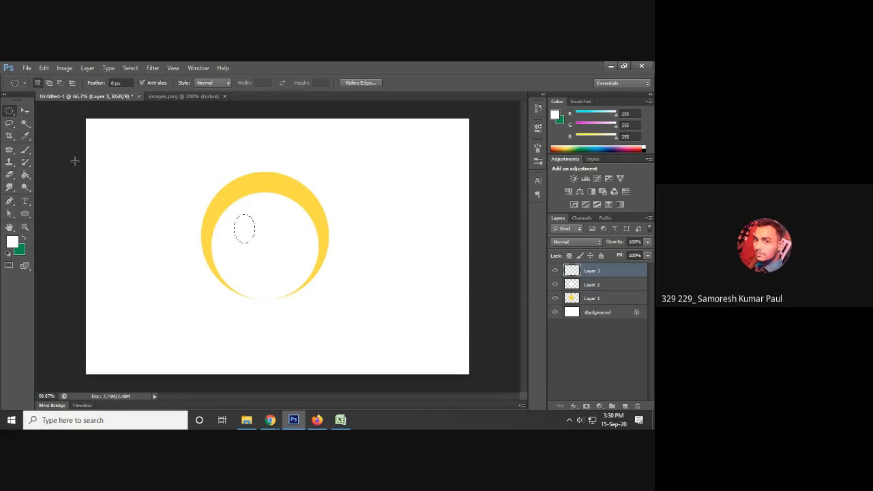
- Stroke the oval eye selection with a 5 px black line located inside, Normal blending, at 100% opacity
left_click(43, 67)
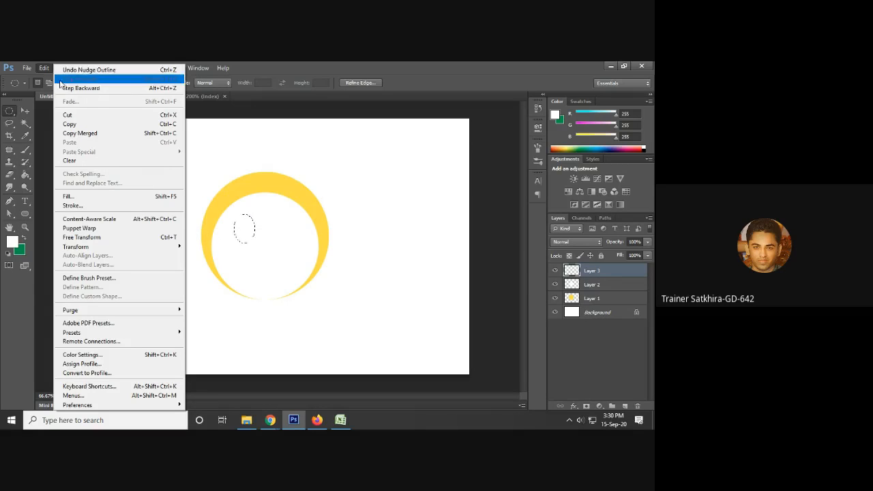
left_click(67, 205)
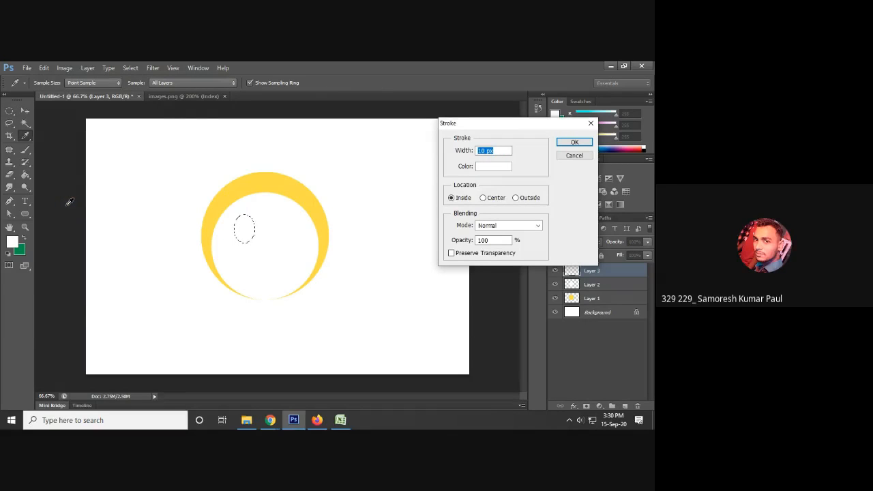
left_click(500, 150)
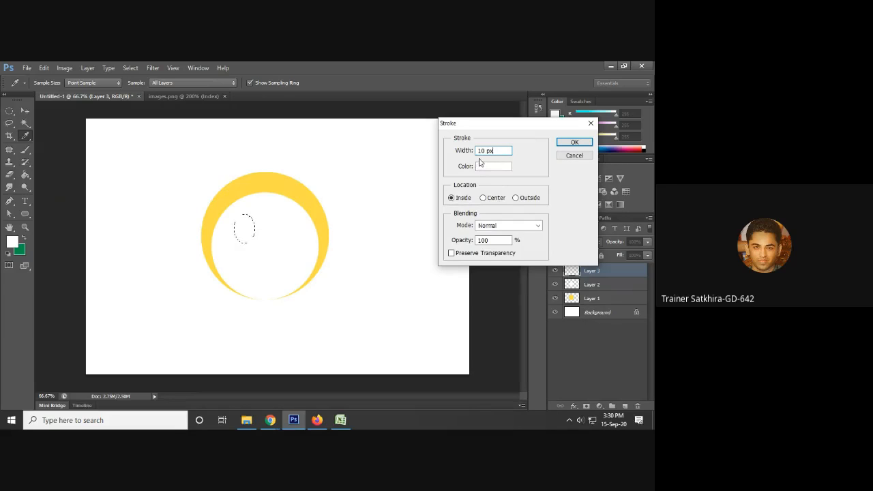
double_click(495, 151)
type("5")
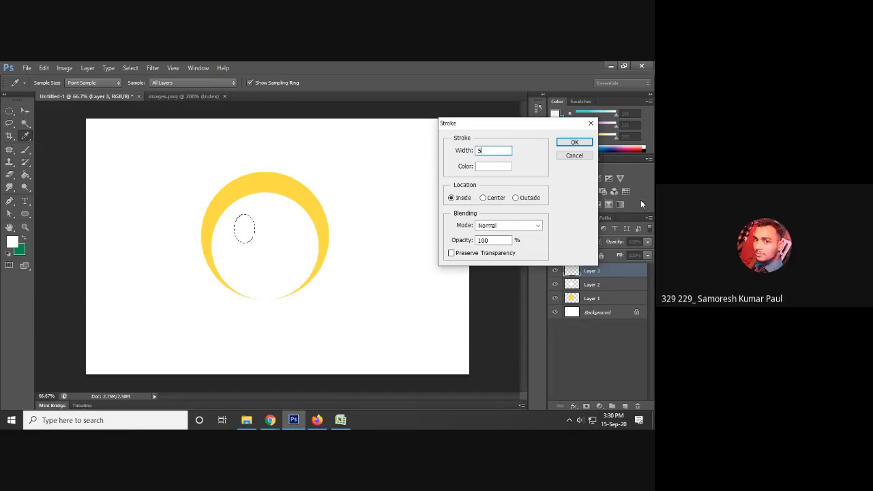
left_click(495, 168)
left_click_drag(427, 190, 357, 244)
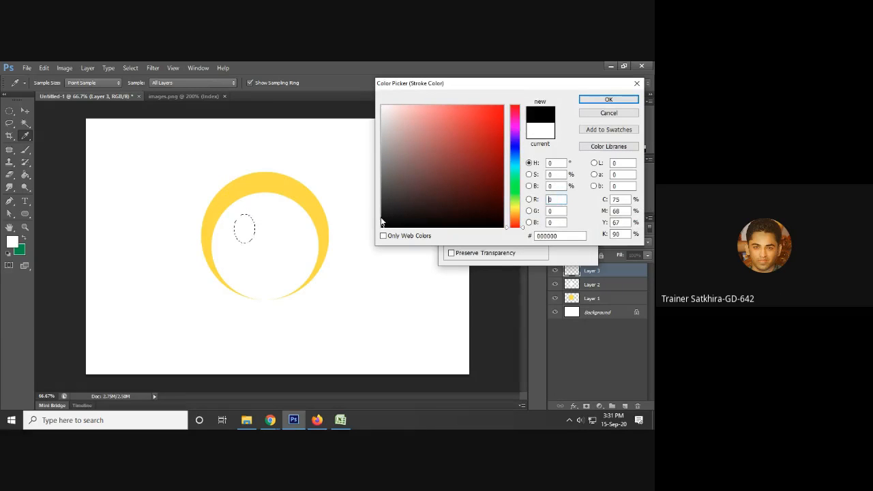
left_click(607, 99)
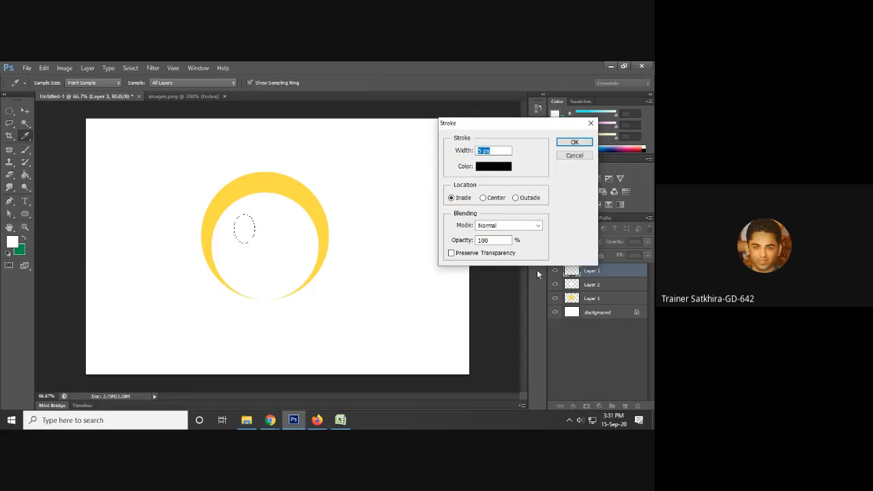
left_click(574, 142)
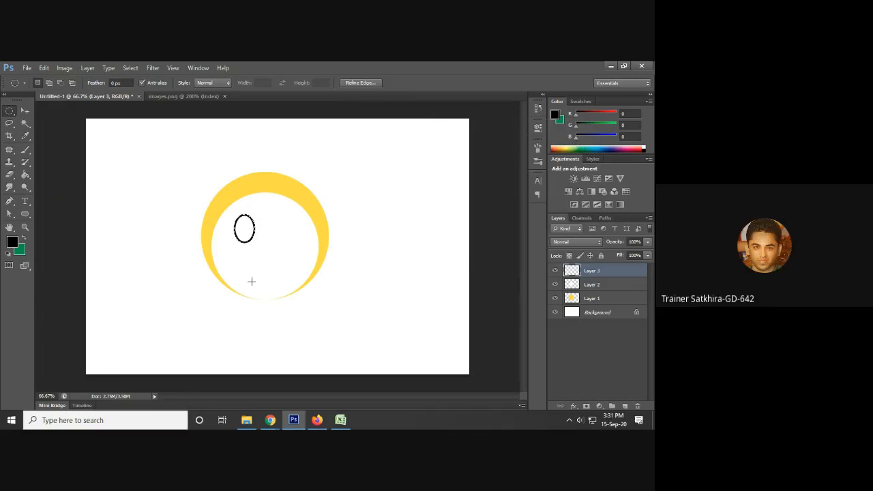
- Compare the eye outline with images.png and undo the 5 px stroke, bringing back the oval selection in Untitled-1
left_click(195, 98)
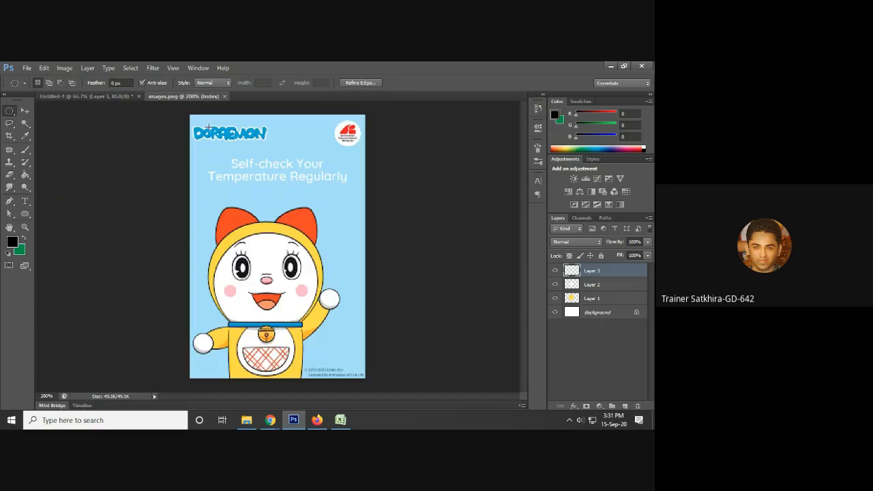
left_click(120, 96)
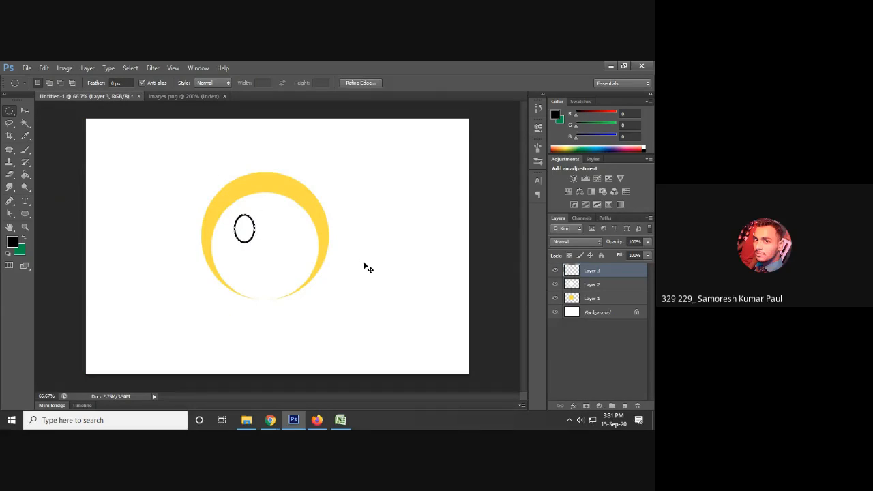
key("ctrl+d")
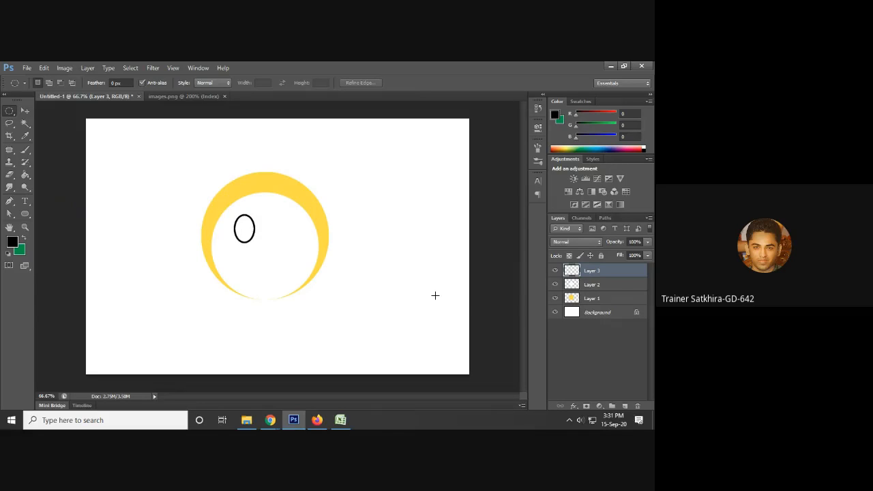
left_click(203, 97)
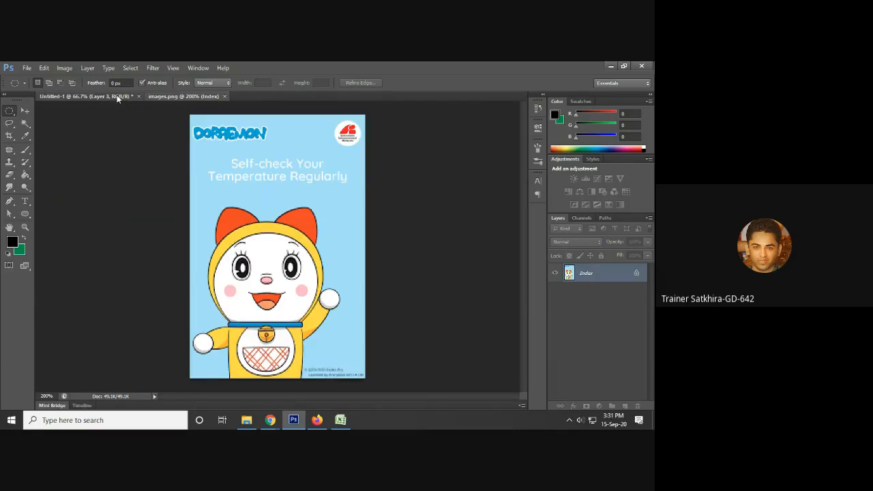
left_click(78, 96)
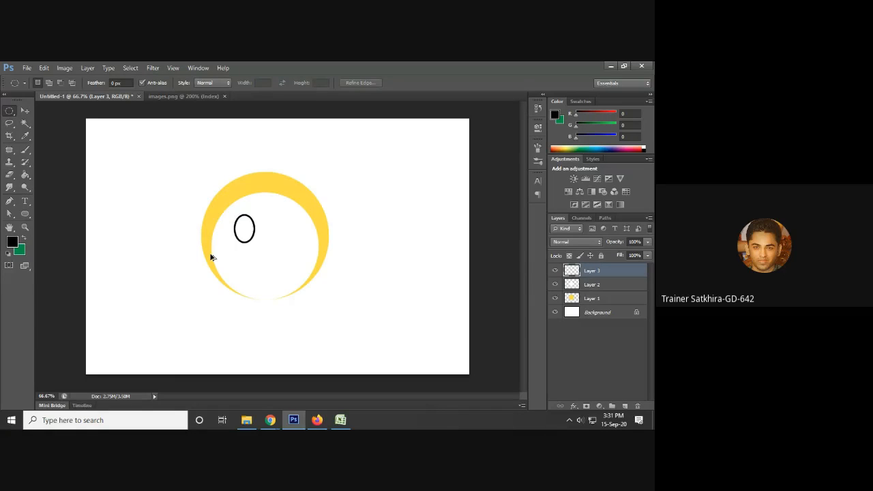
key("ctrl+z")
key("ctrl+alt+z")
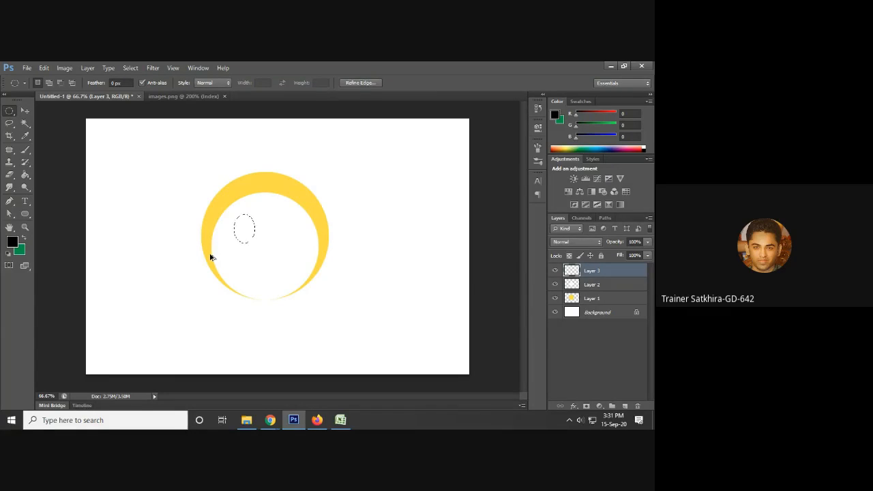
- Stroke the oval eye selection with a 3 px black line located inside and deselect it
left_click(44, 68)
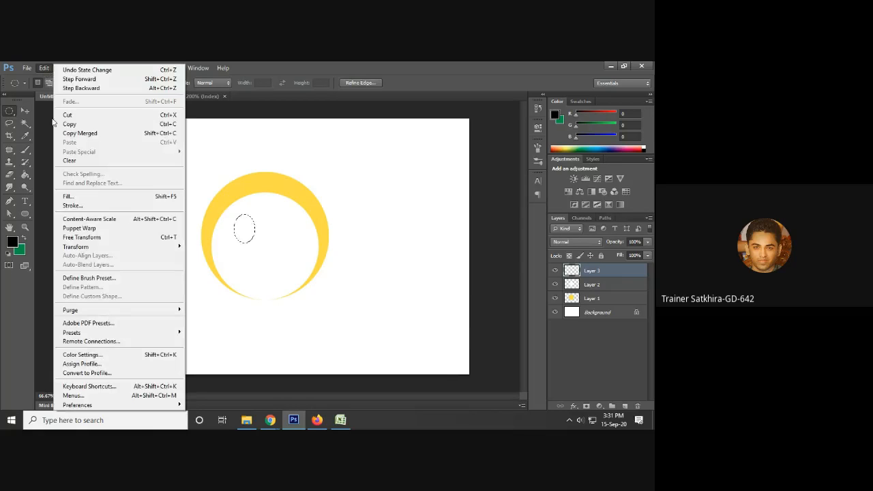
left_click(86, 206)
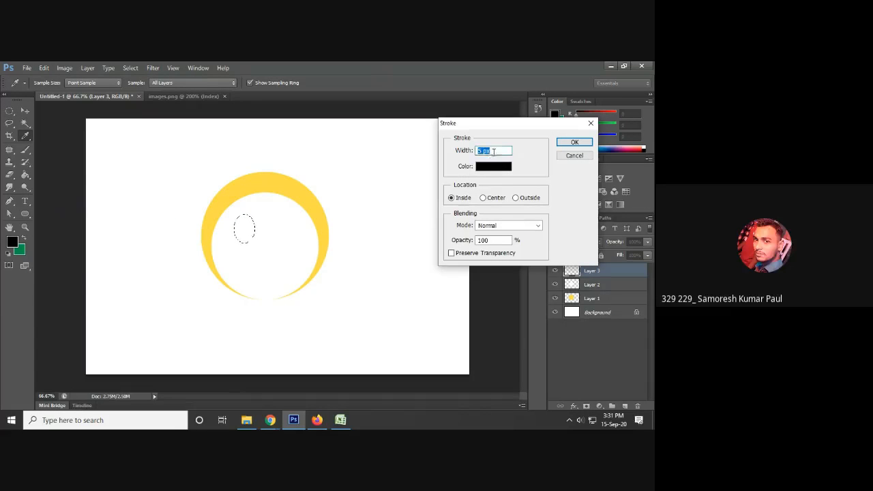
type("3")
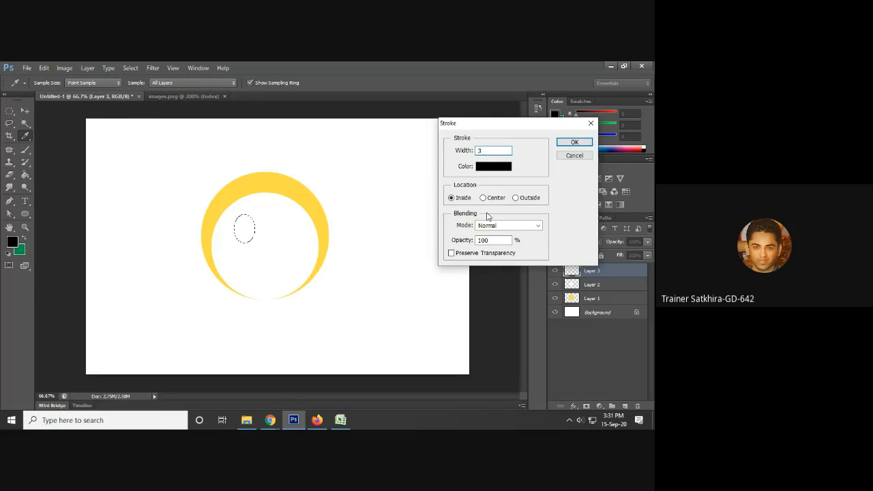
left_click(570, 143)
key("ctrl+d")
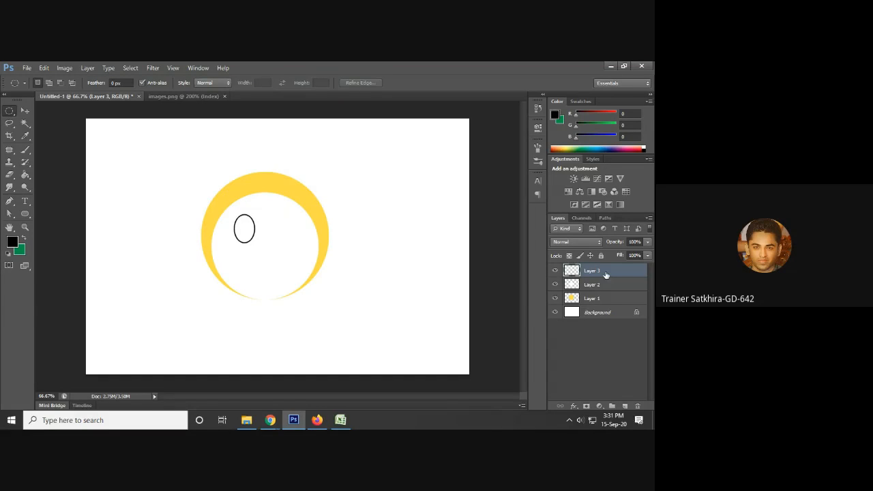
- Duplicate the left eye outline onto its own layer in the upper-right part of the white face, level with the original
left_click(25, 110)
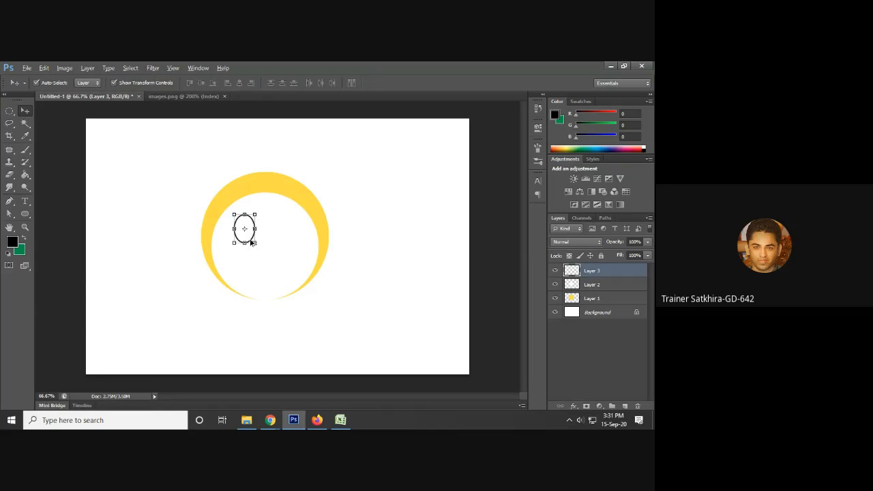
left_click_drag(251, 242, 293, 240)
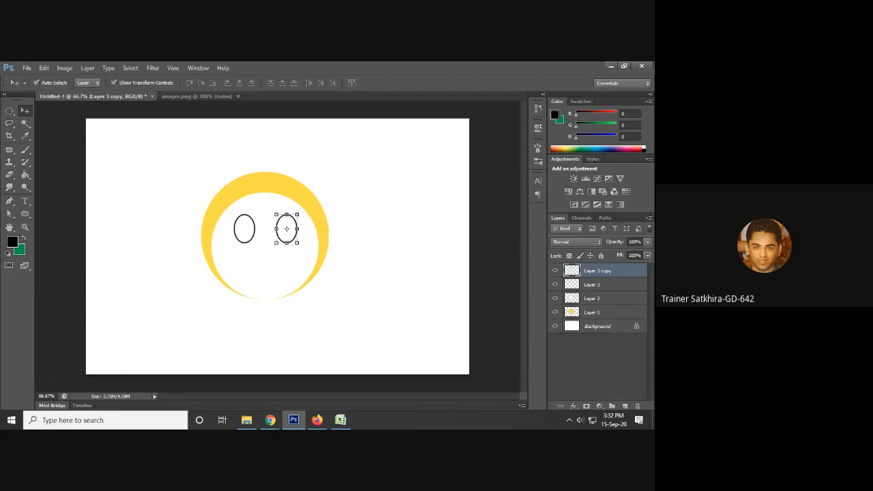
- Examine which layer holds each eye by hiding and showing Layer 3 and Layer 3 copy, and clear the layer selection
left_click(604, 284)
left_click(606, 271)
left_click(598, 285)
left_click(555, 285)
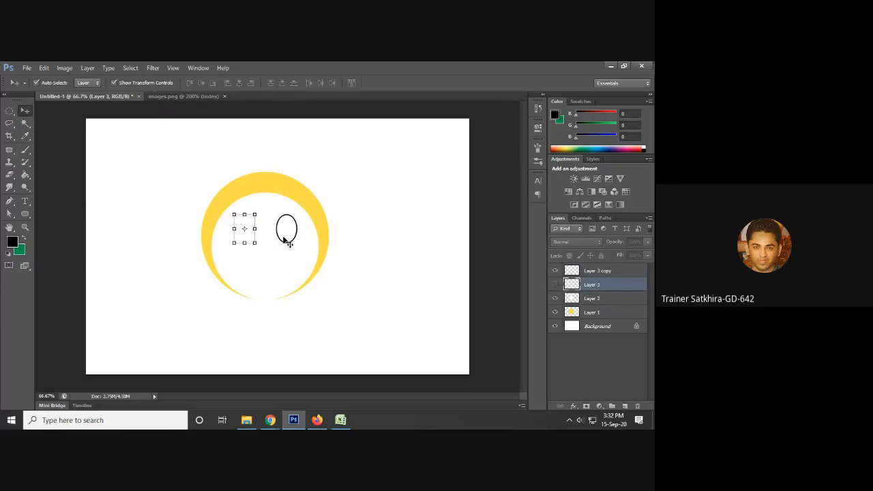
left_click(555, 285)
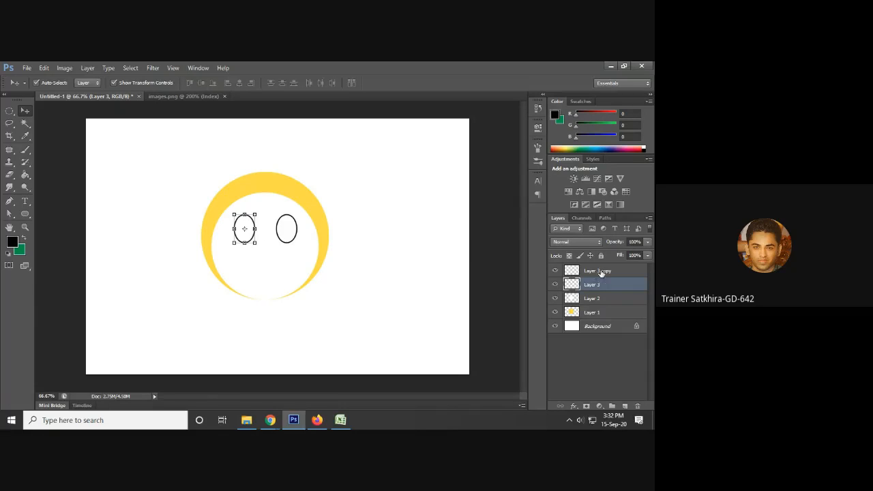
left_click(607, 273)
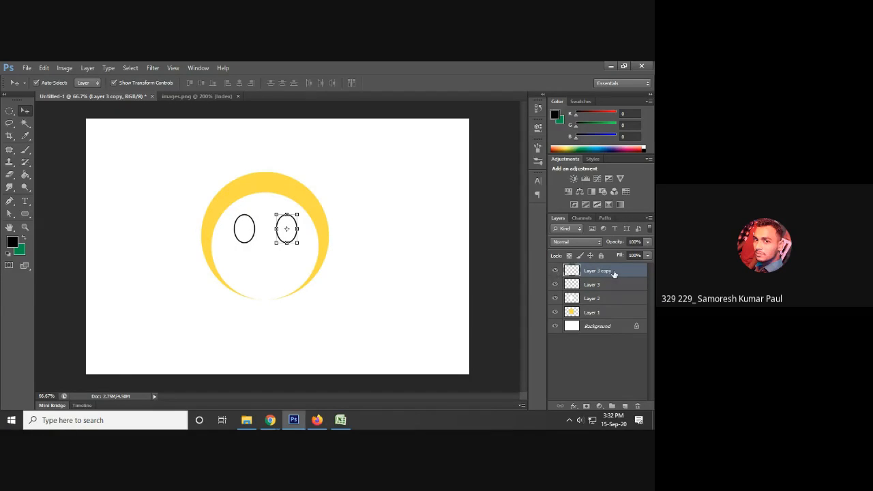
left_click(554, 270)
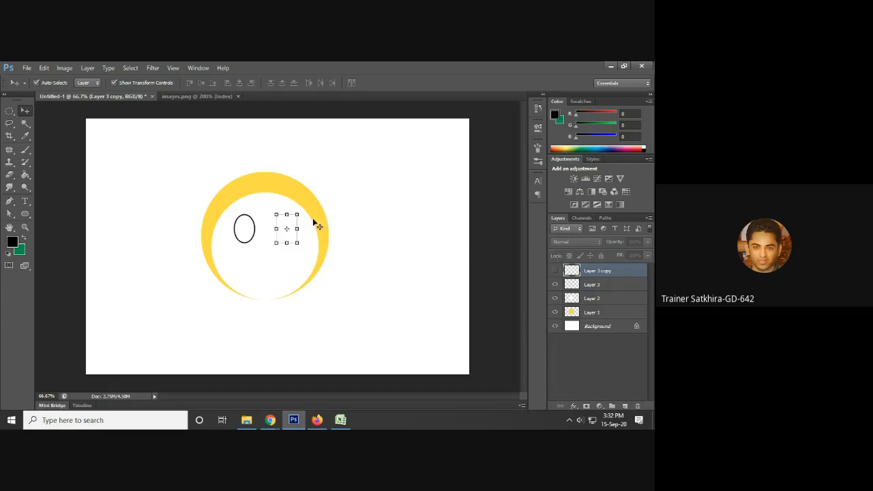
left_click(555, 271)
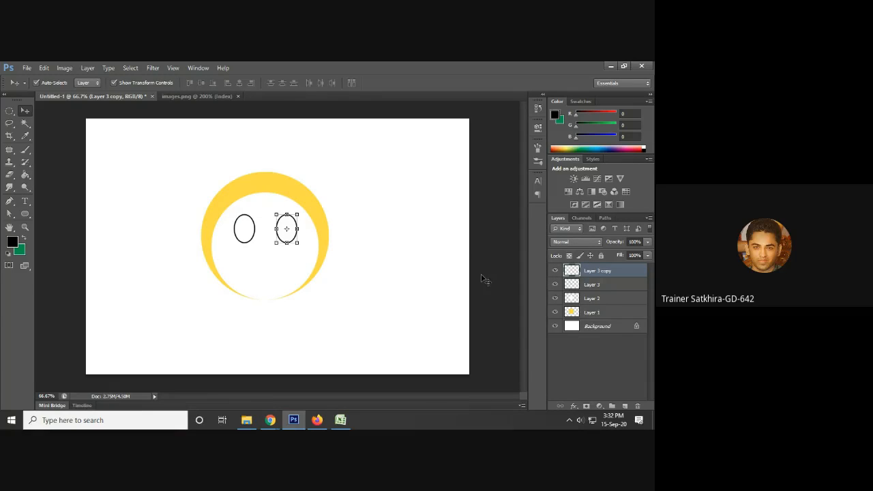
left_click(484, 254)
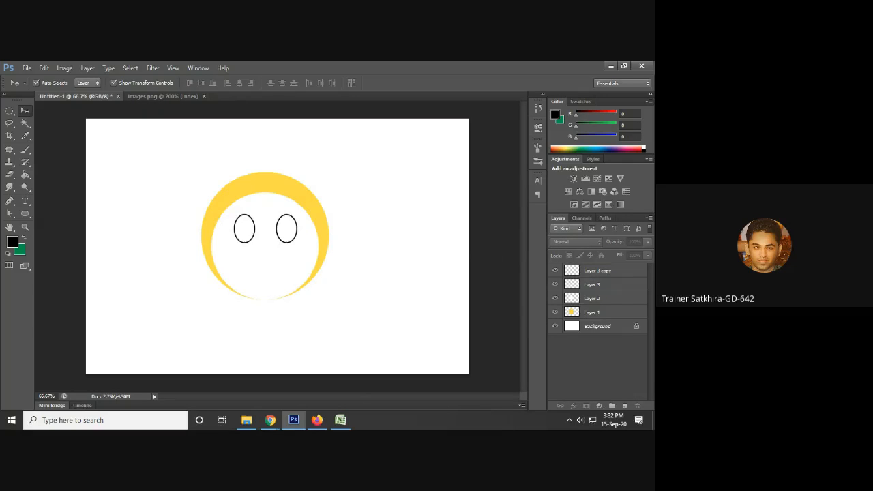
mouse_move(270, 420)
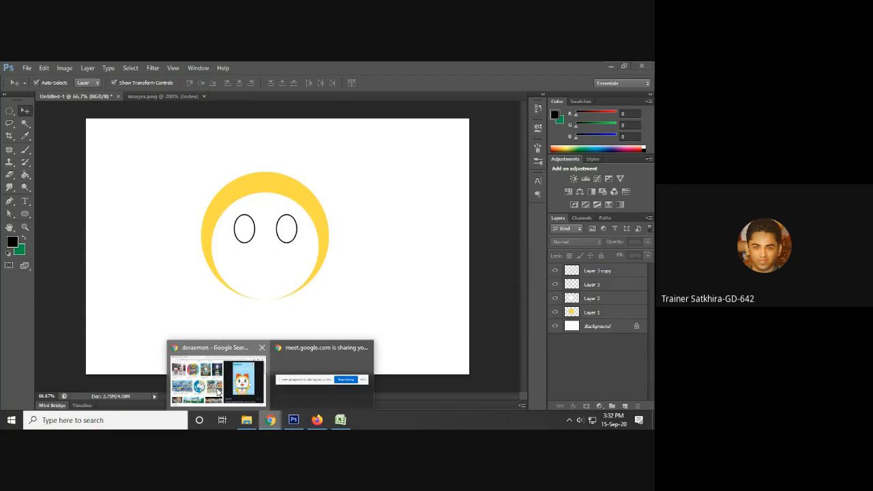
left_click(218, 392)
left_click(71, 66)
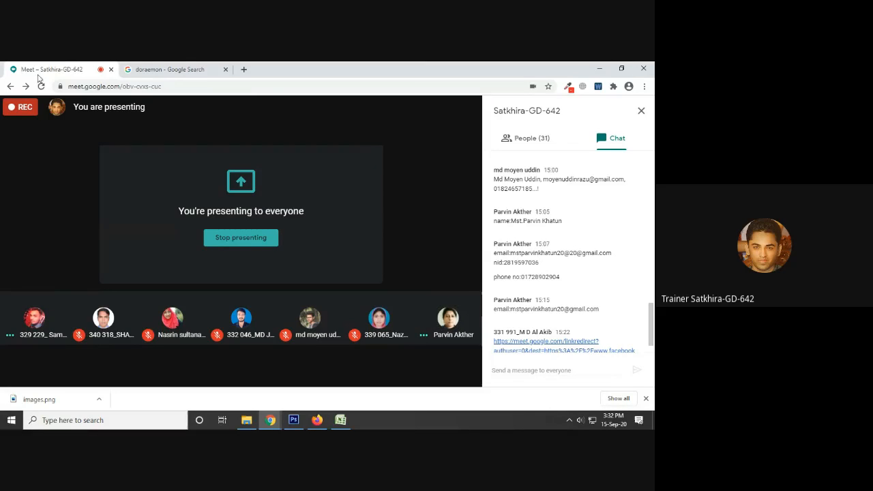
left_click(151, 65)
left_click(600, 68)
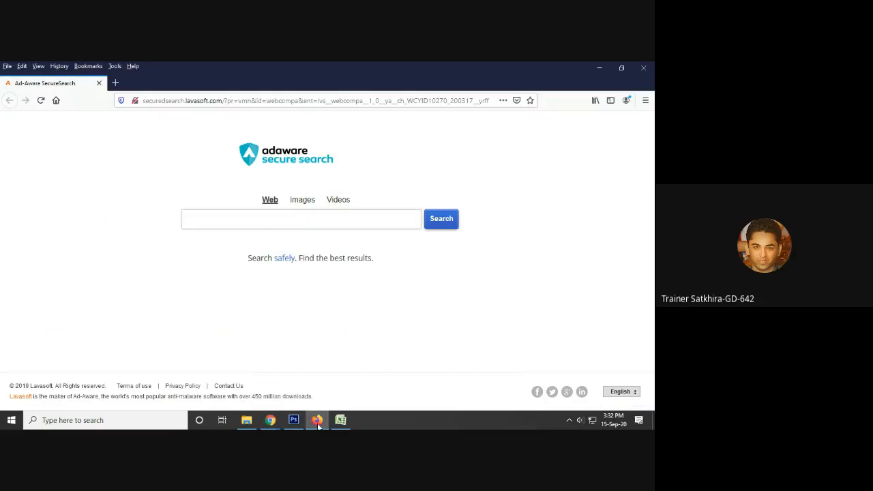
left_click(295, 421)
- Delete the Layer 3 copy layer holding the duplicated right eye and clear the layer selection
left_click(621, 272)
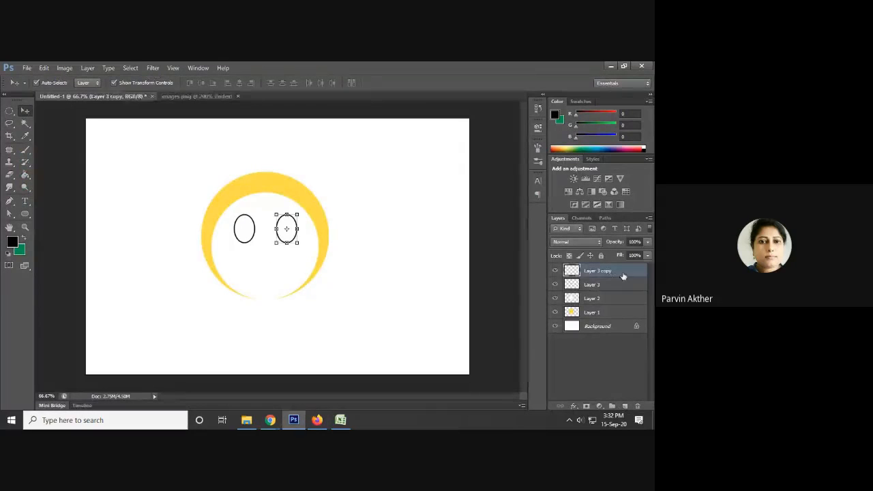
left_click_drag(622, 277, 637, 406)
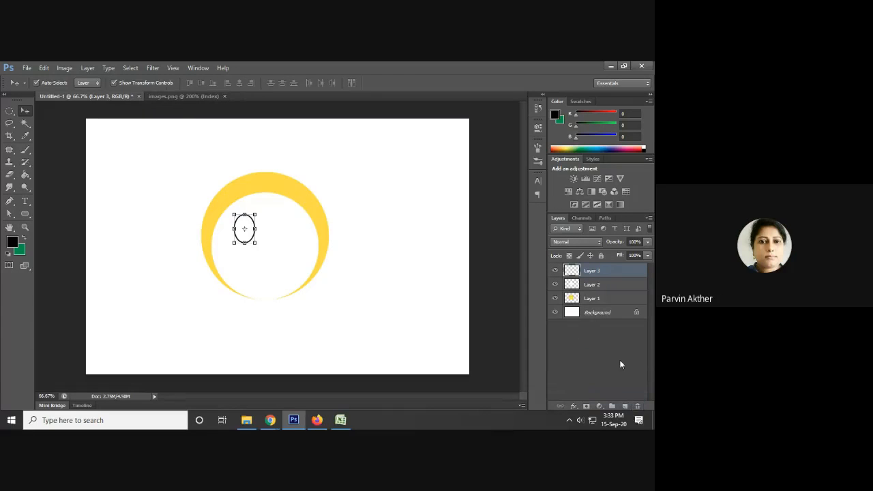
left_click(445, 238)
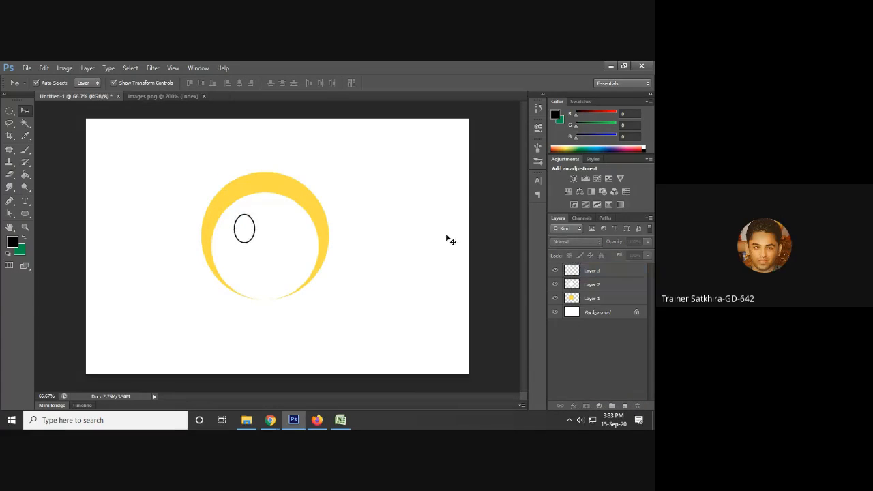
- Try to copy the left eye outline across the white face with the Move tool, and undo the attempt
left_click(253, 229)
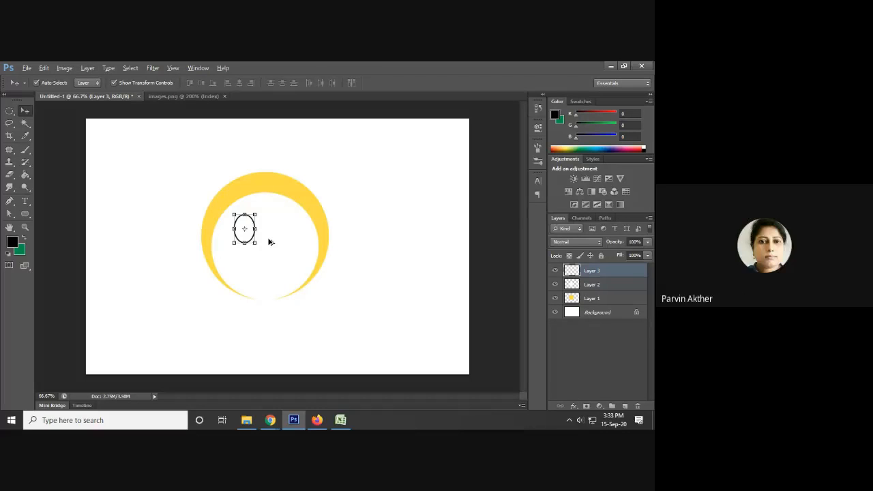
key("alt")
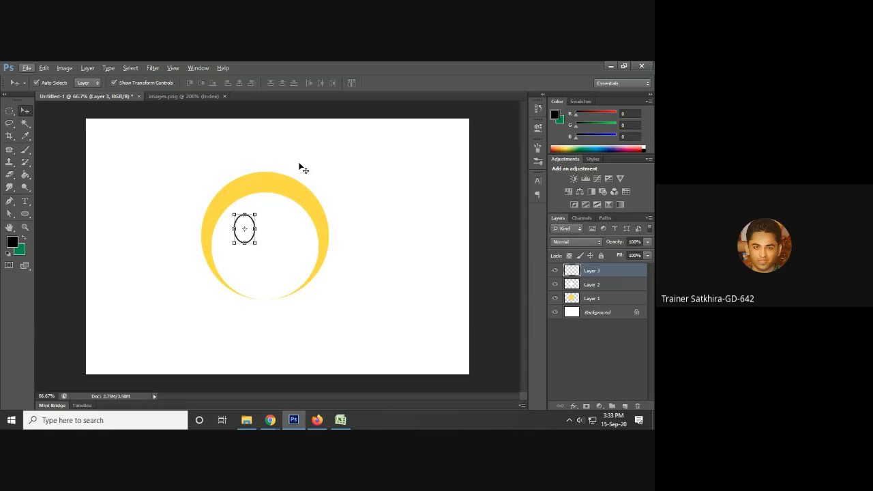
key("alt")
left_click_drag(251, 237, 283, 241)
key("ctrl+z")
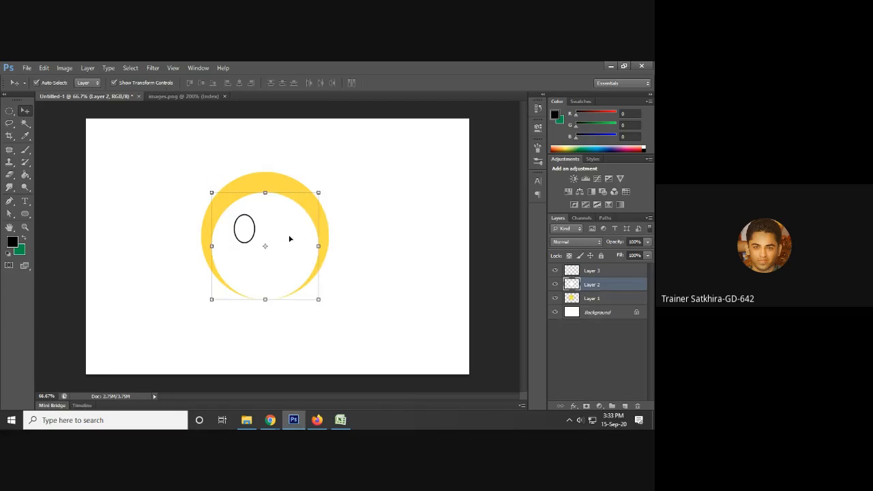
left_click(353, 181)
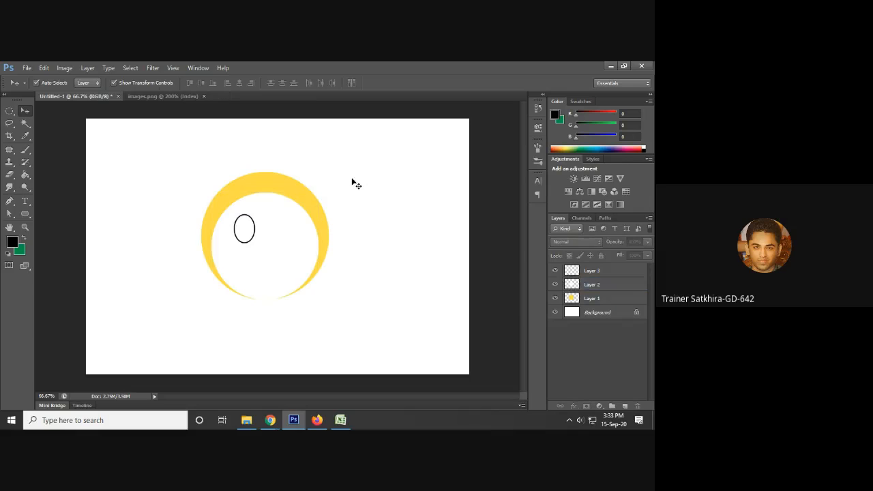
- Try again to duplicate the Layer 3 eye outline to the other side of the face, undo it, and clear the layer selection
left_click(254, 226)
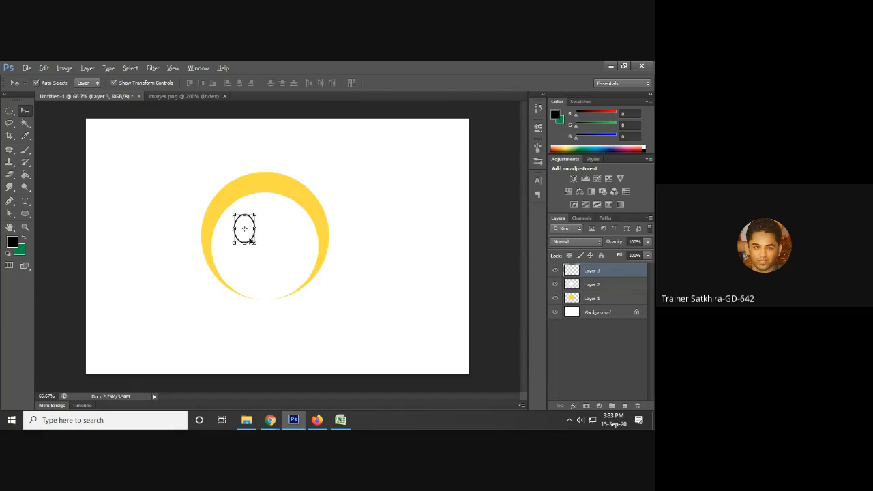
left_click_drag(251, 241, 259, 243)
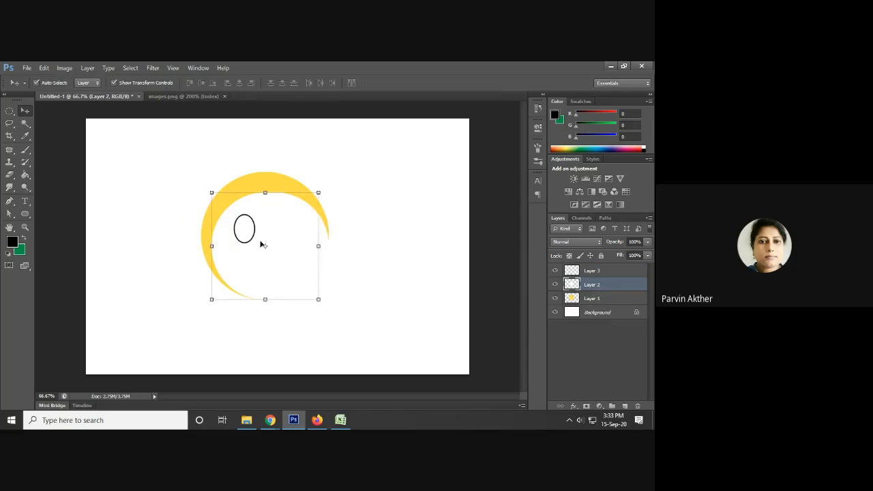
left_click(621, 273)
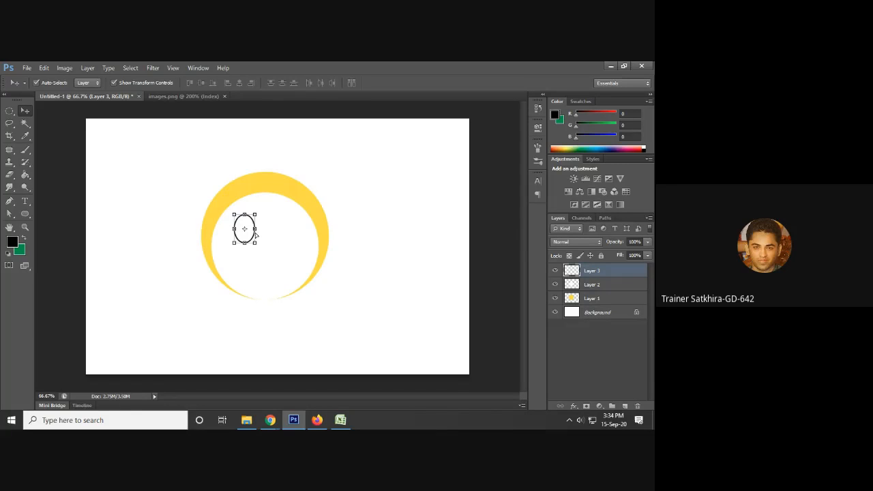
key("ctrl+plus")
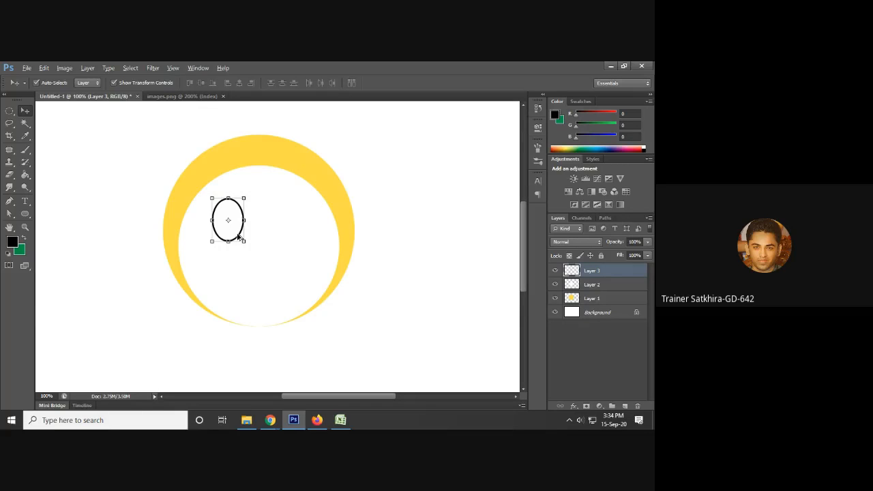
left_click_drag(240, 237, 366, 238)
key("ctrl+z")
key("Delete")
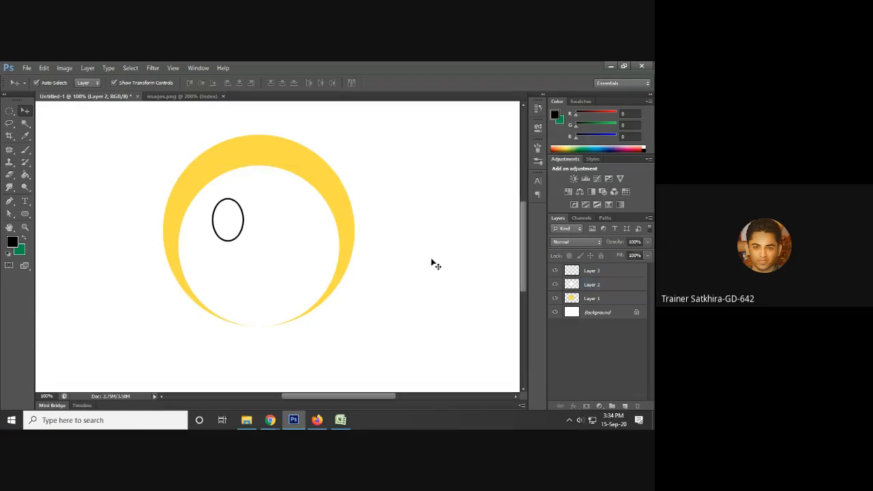
left_click(246, 237)
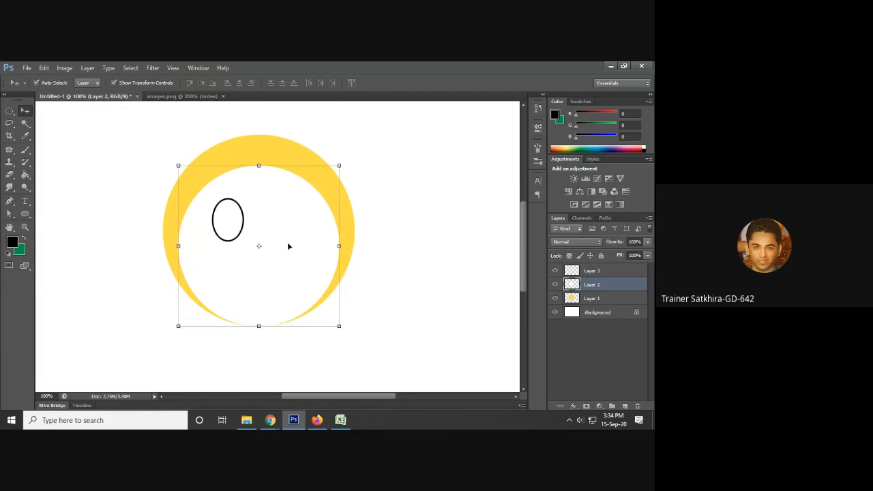
left_click(604, 272)
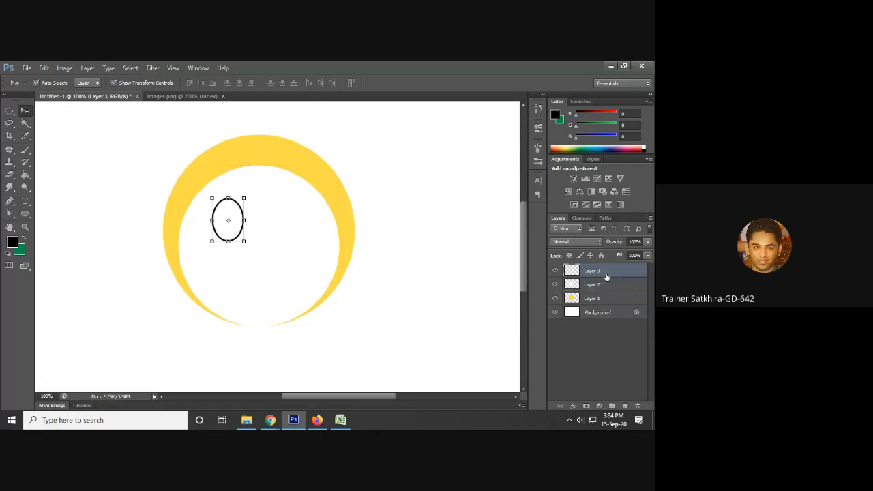
left_click(413, 269)
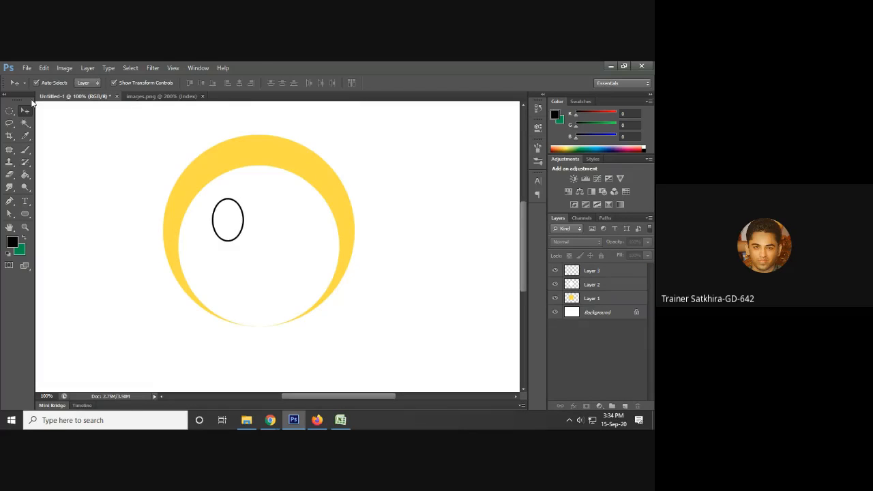
- Turn off Auto-Select and duplicate the Layer 3 eye outline horizontally to the right side of the white face, level with the original
left_click(602, 270)
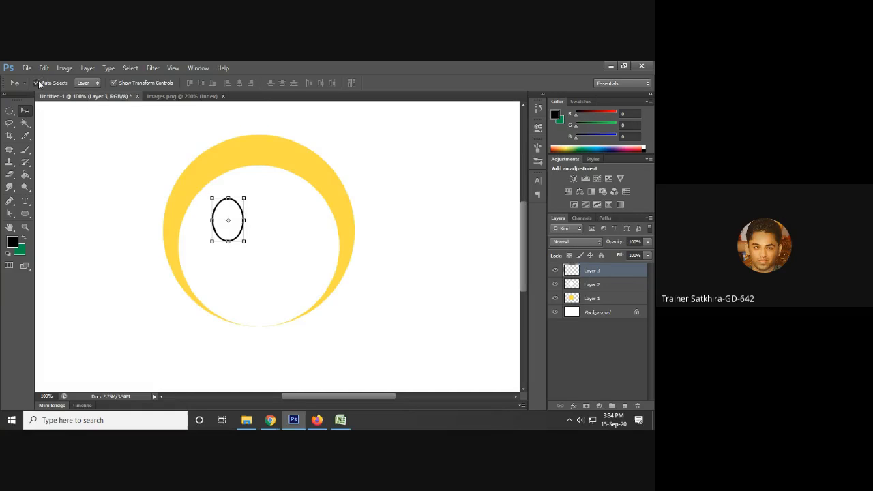
left_click(38, 82)
left_click_drag(240, 235, 295, 239)
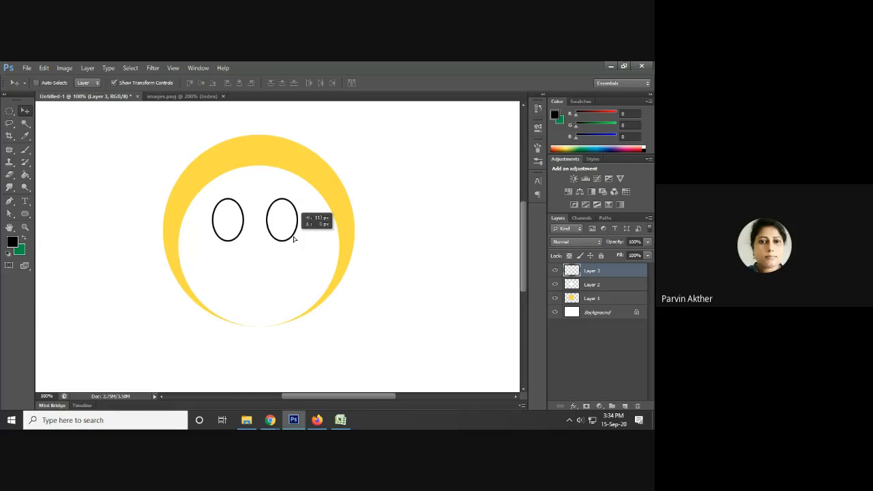
mouse_move(294, 239)
left_mouse_down()
mouse_move(304, 242)
mouse_move(260, 240)
mouse_move(304, 242)
left_mouse_up()
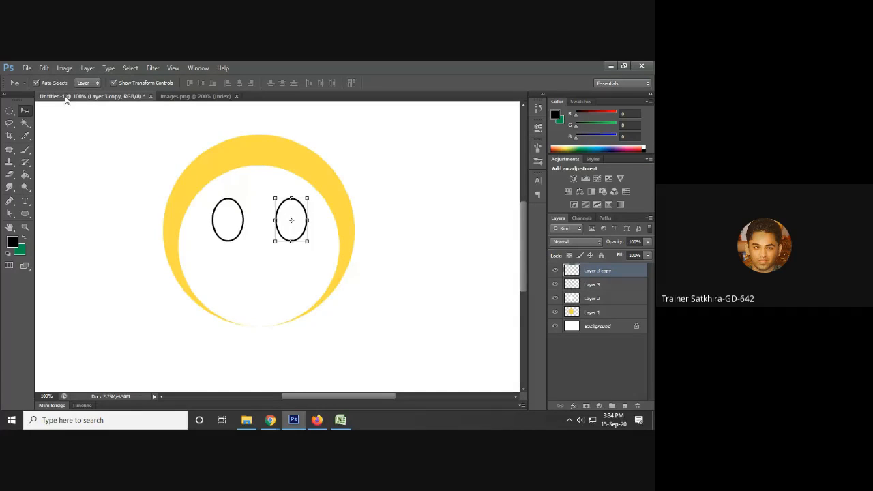
- Nudge the right eye outline on Layer 3 copy slightly to the right and clear the layer selection
left_click(134, 132)
left_click(620, 276)
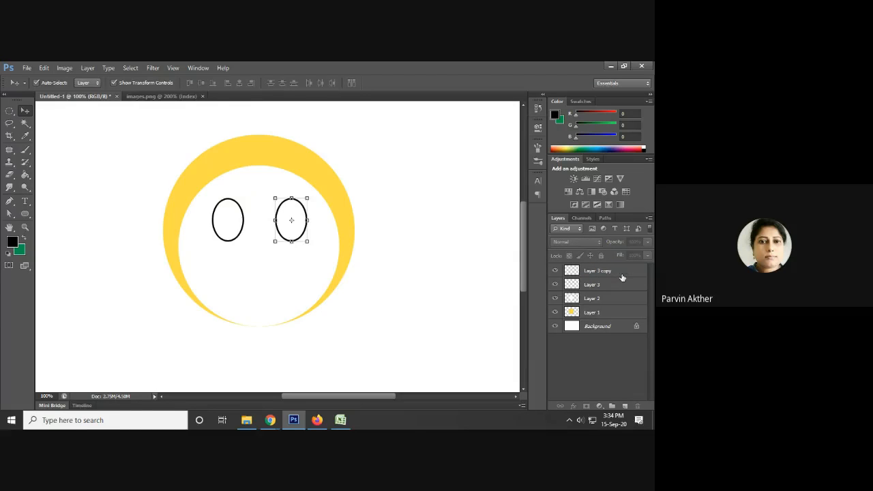
key("Right")
key("Up")
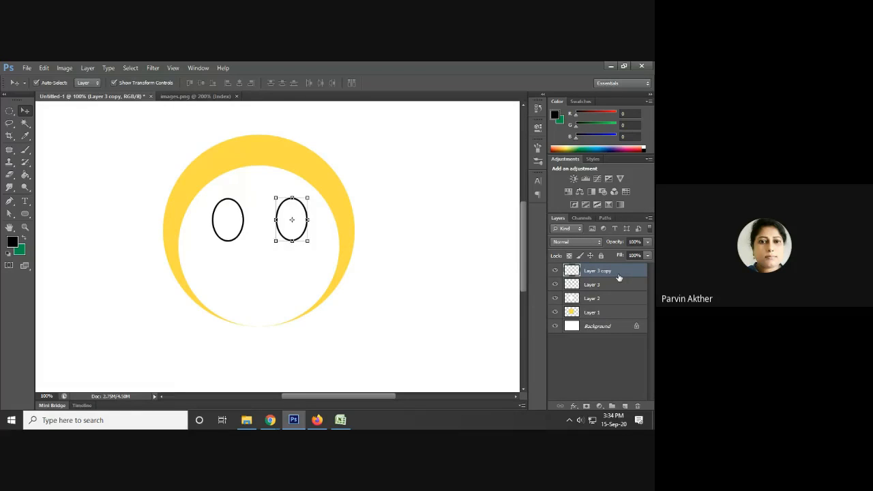
left_click(444, 282)
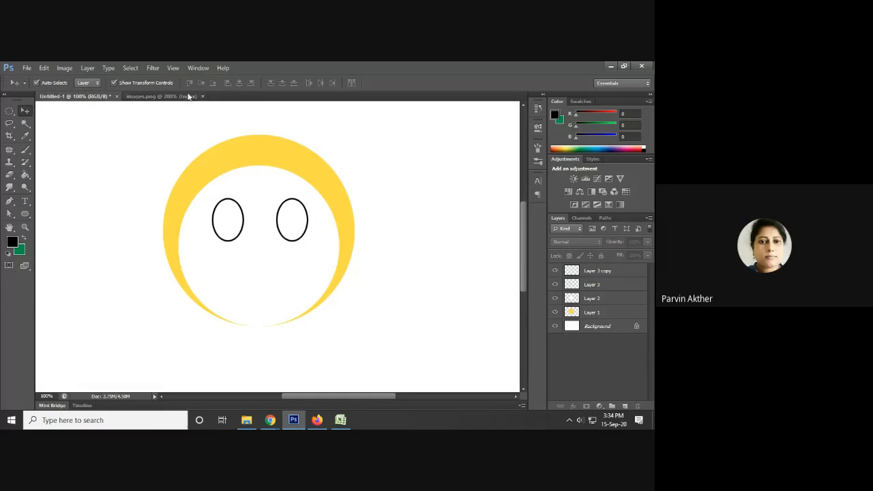
- Examine the eyes in the images.png reference and check which layer holds each eye outline in the drawing
left_click(149, 98)
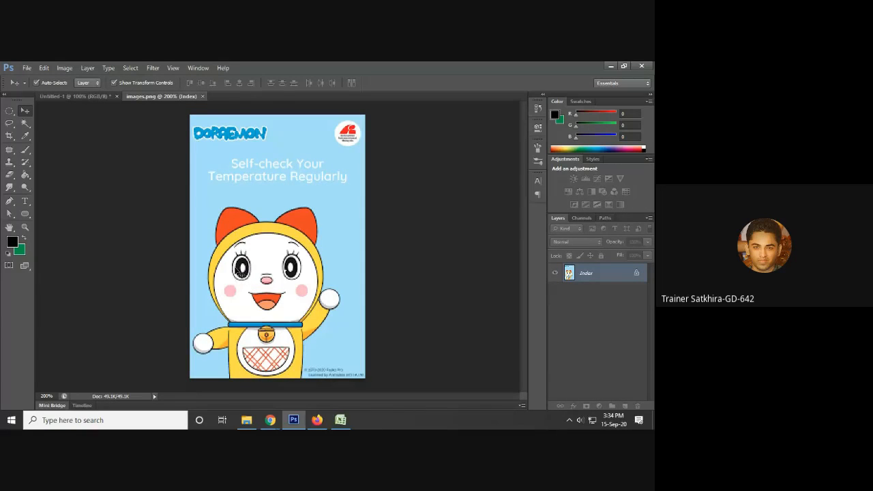
left_click(75, 96)
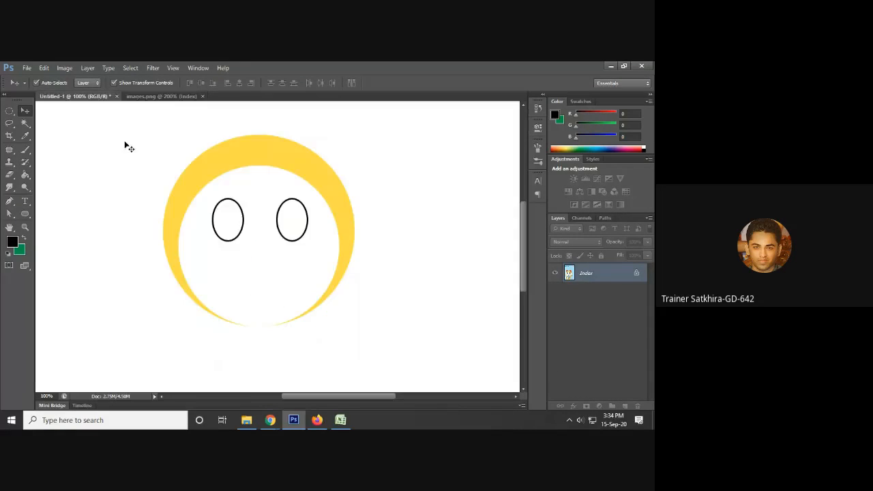
left_click(617, 273)
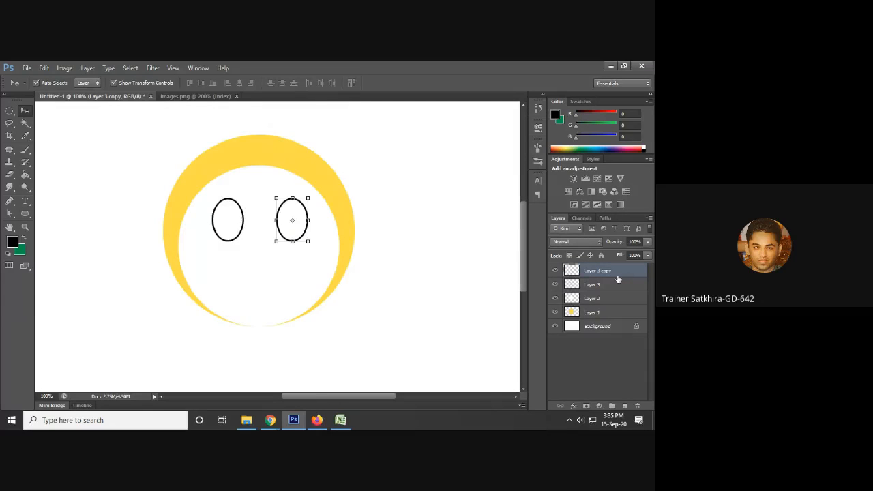
left_click(607, 286)
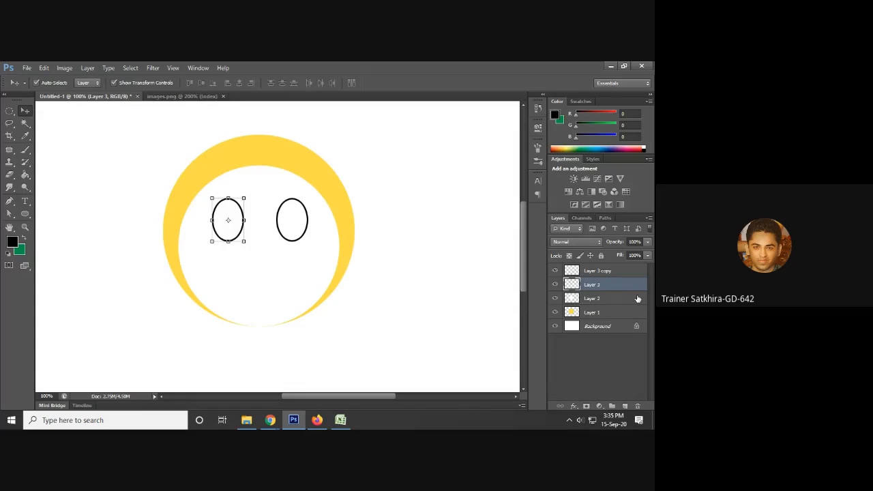
- Try adding an empty layer above Layer 3 copy and another above Layer 1, deleting each one again
left_click(593, 273)
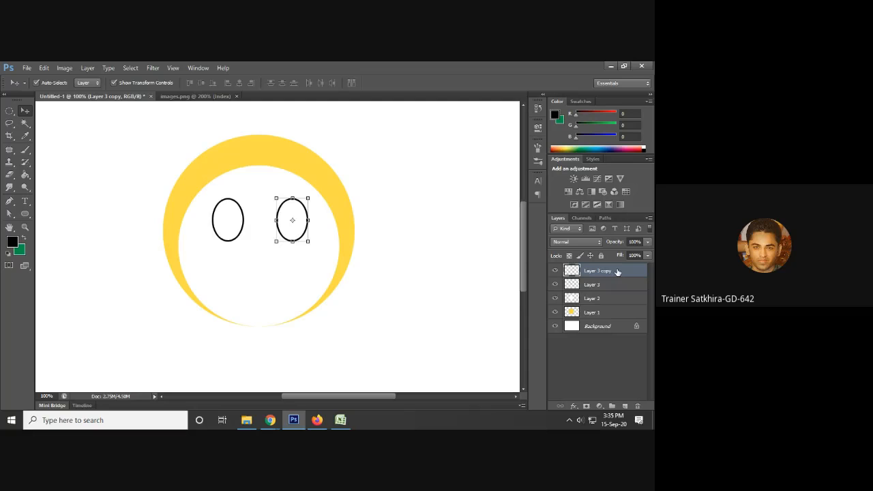
left_click(625, 406)
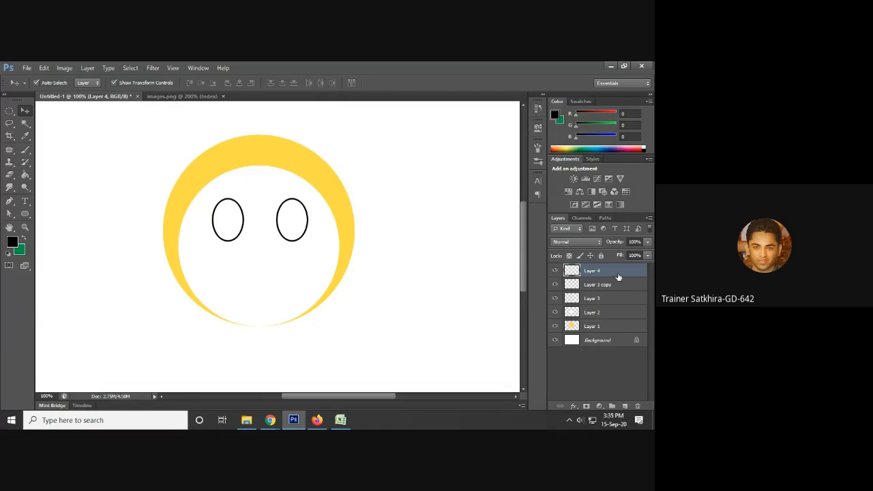
left_click_drag(618, 275, 636, 403)
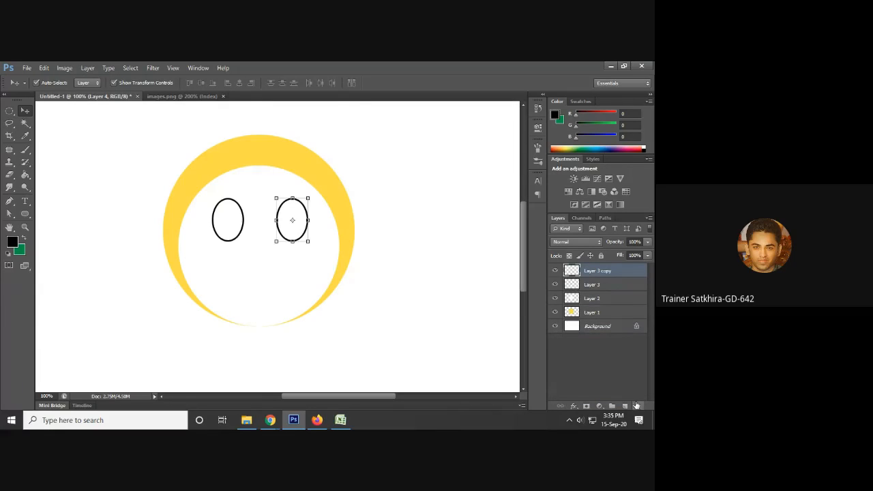
left_click(606, 313)
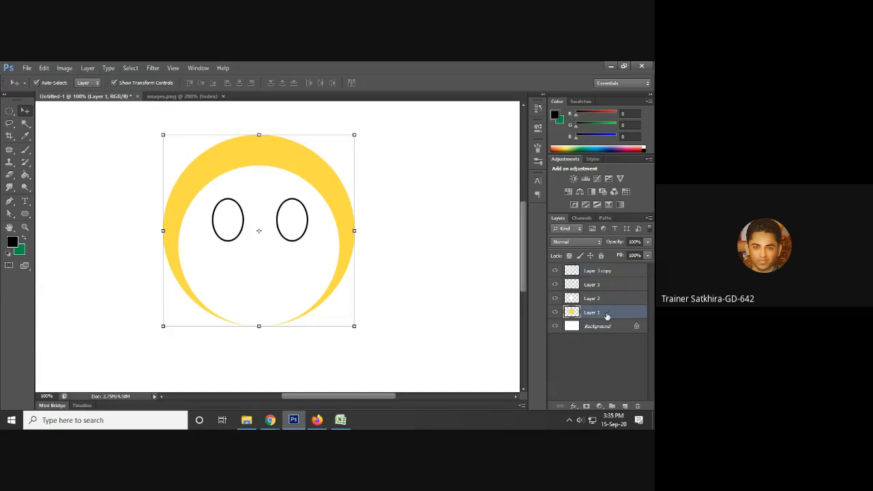
left_click(625, 406)
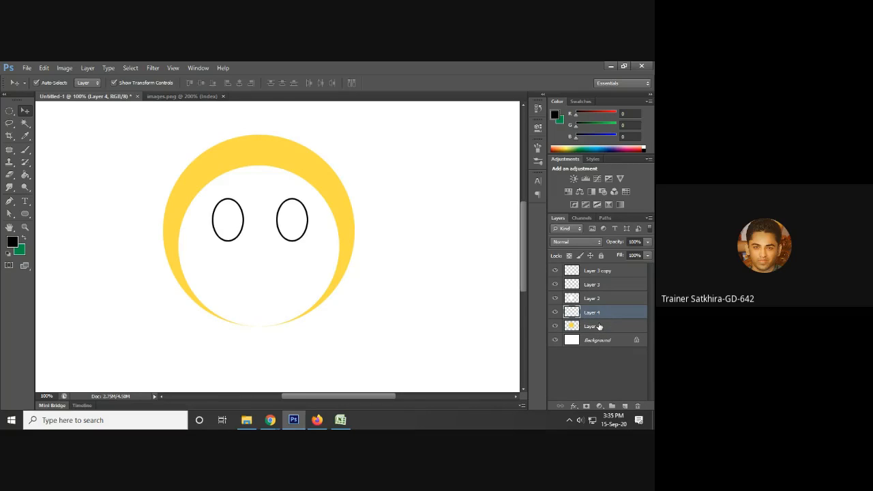
left_click_drag(611, 317, 637, 407)
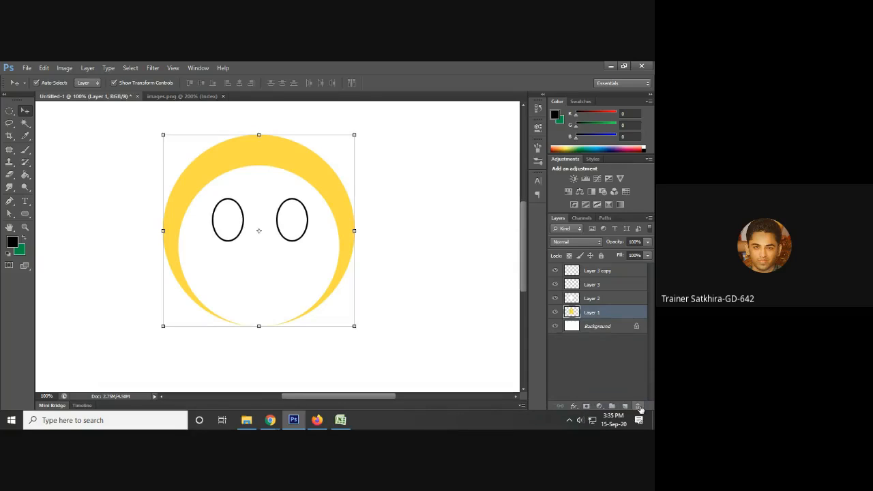
left_click(450, 319)
left_click(612, 300)
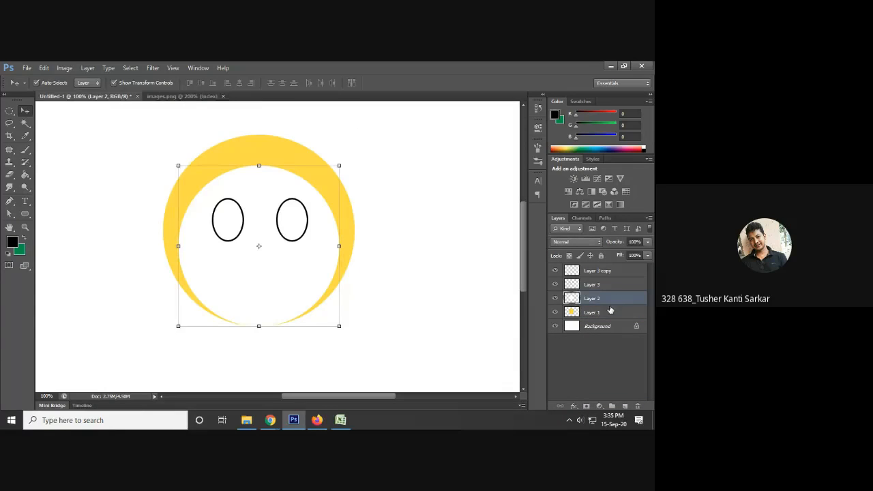
left_click(606, 312)
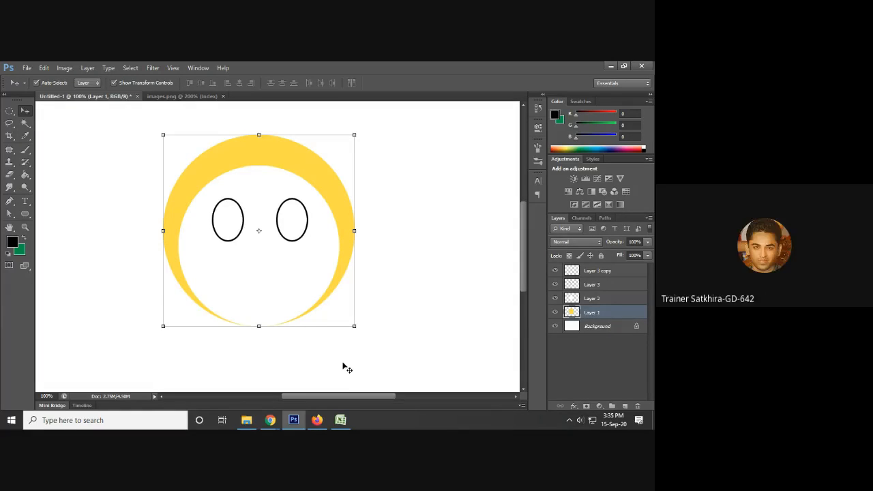
- Switch to the Google Meet call in Chrome, mute the participant who is speaking for everyone, and return to Photoshop
mouse_move(273, 422)
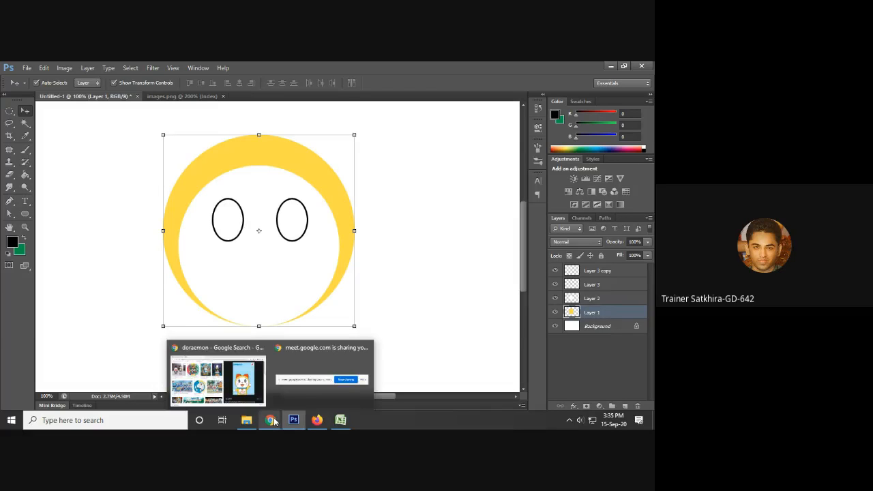
left_click(203, 386)
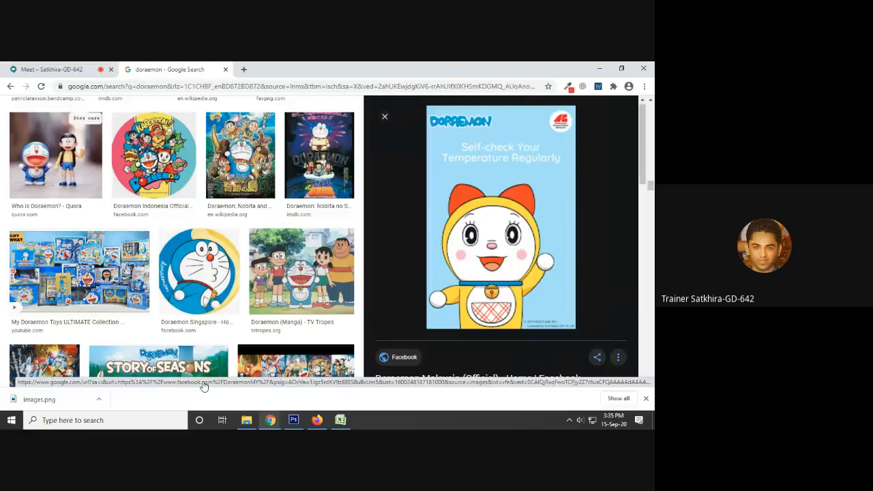
left_click(52, 69)
mouse_move(238, 326)
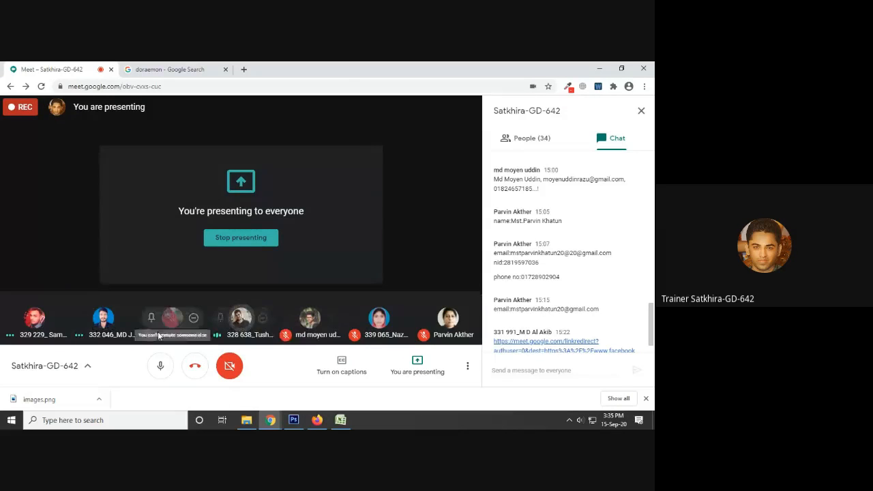
left_click(243, 318)
left_click(385, 265)
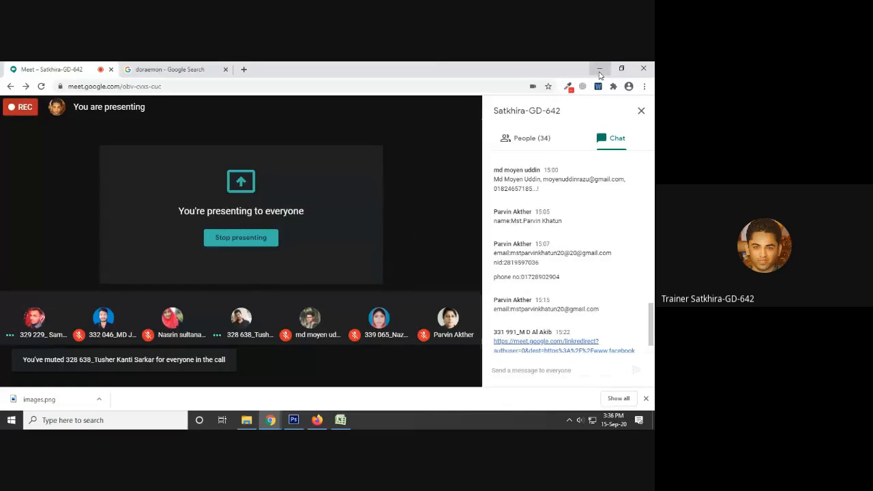
left_click(600, 69)
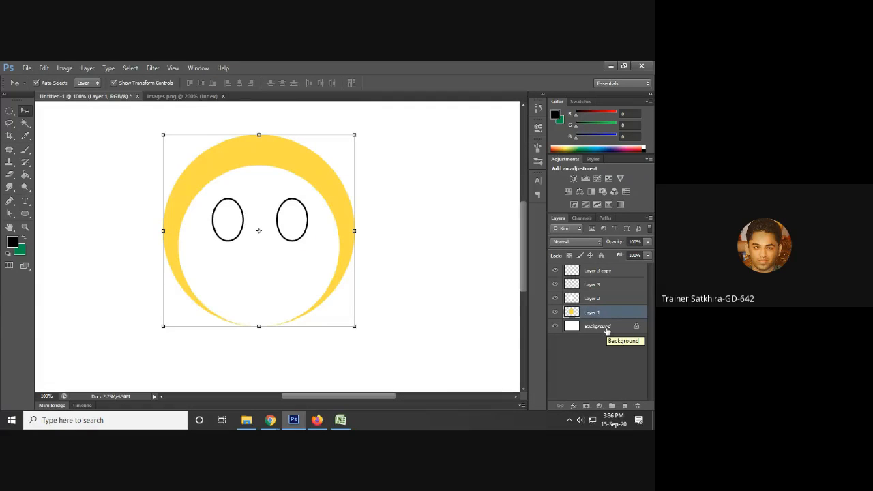
- Make the right eye's layer, Layer 3 copy, active, check the eyes in images.png, and choose the Elliptical Marquee tool
left_click(606, 272)
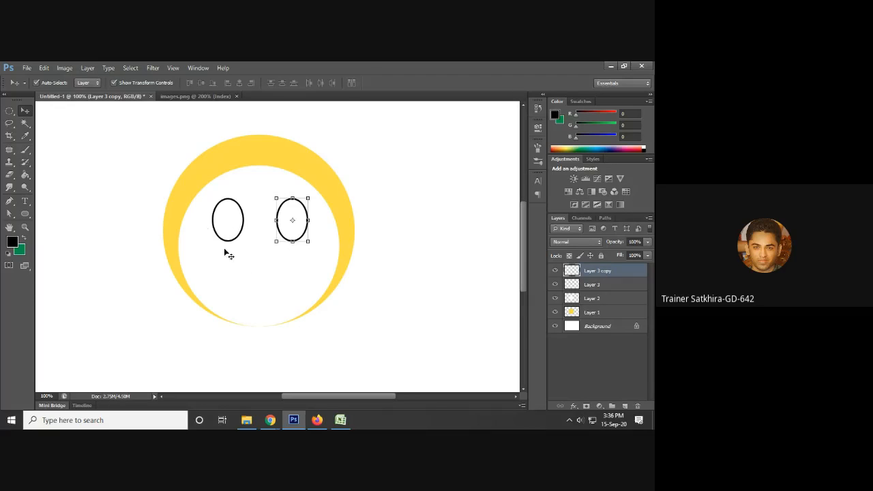
left_click(185, 96)
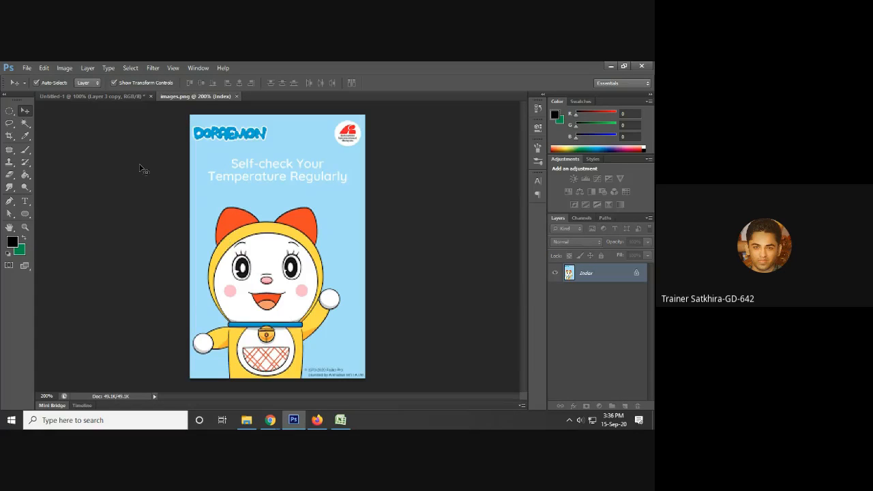
left_click(89, 96)
left_click(9, 112)
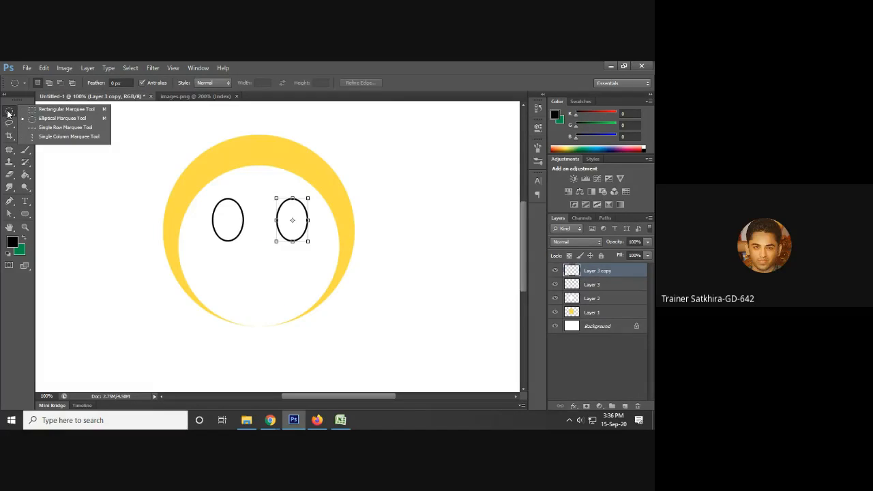
left_click(68, 118)
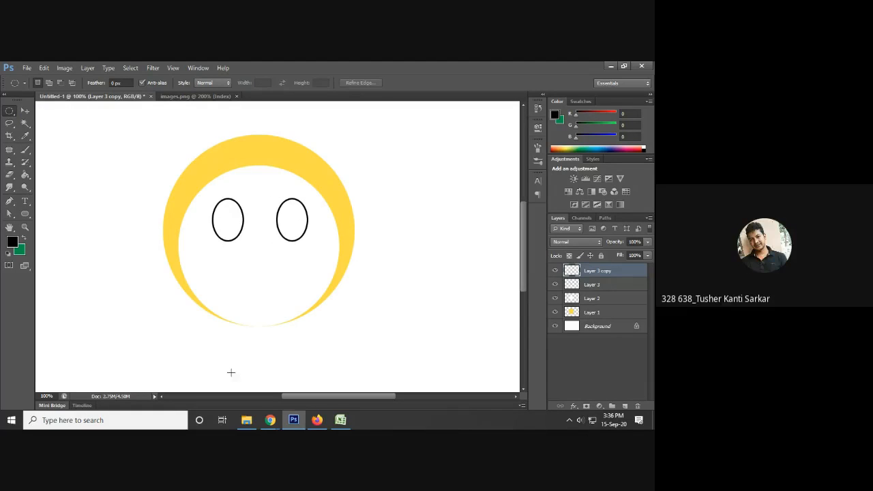
- Switch to the Google Meet call in Chrome, check which participants are unmuted, and return to Photoshop
mouse_move(270, 419)
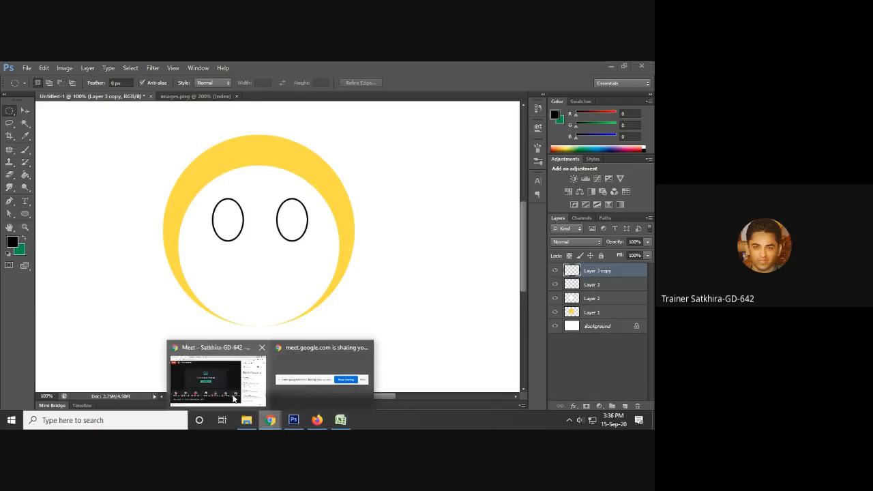
left_click(202, 379)
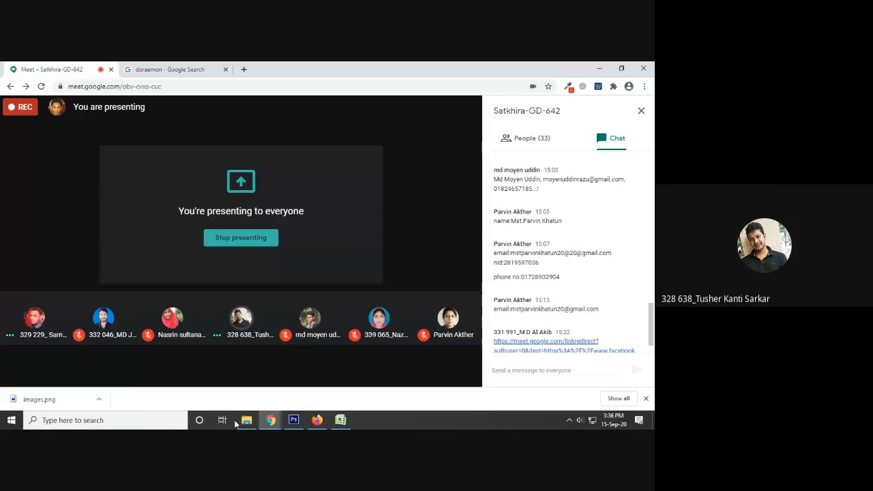
mouse_move(246, 338)
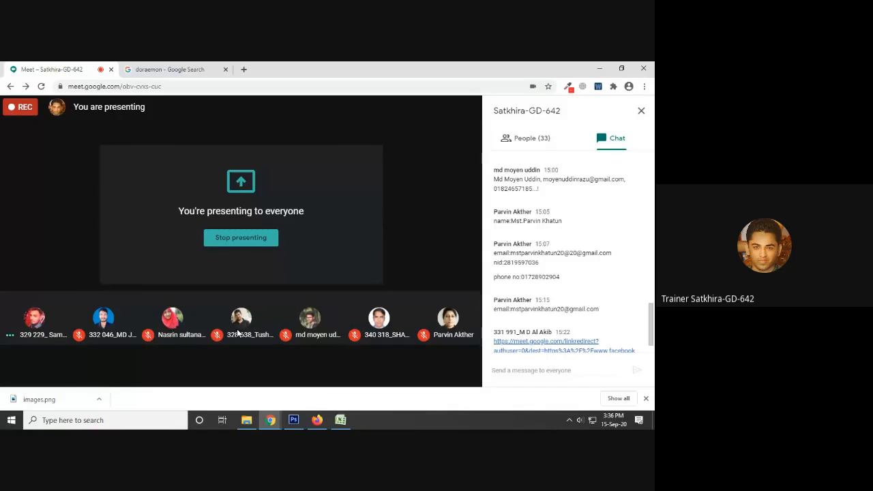
left_click(592, 67)
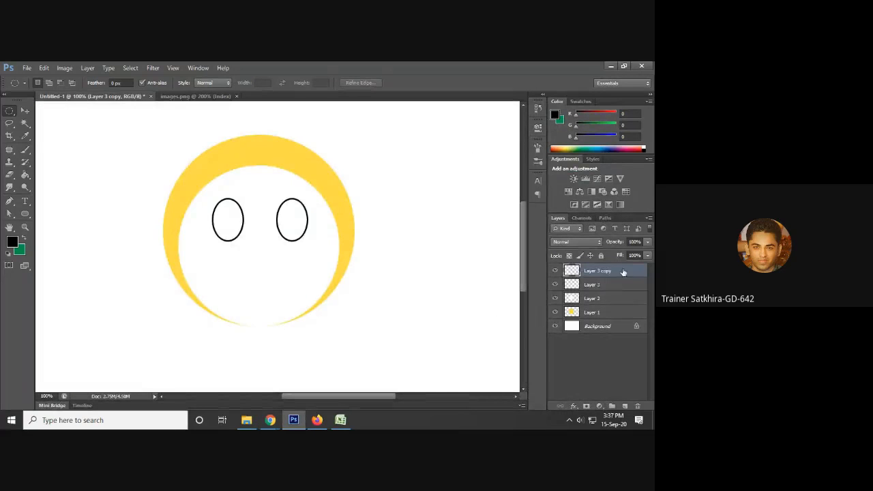
- Add a new layer above Layer 3 copy and draw a small oval selection inside the left eye outline
left_click(626, 405)
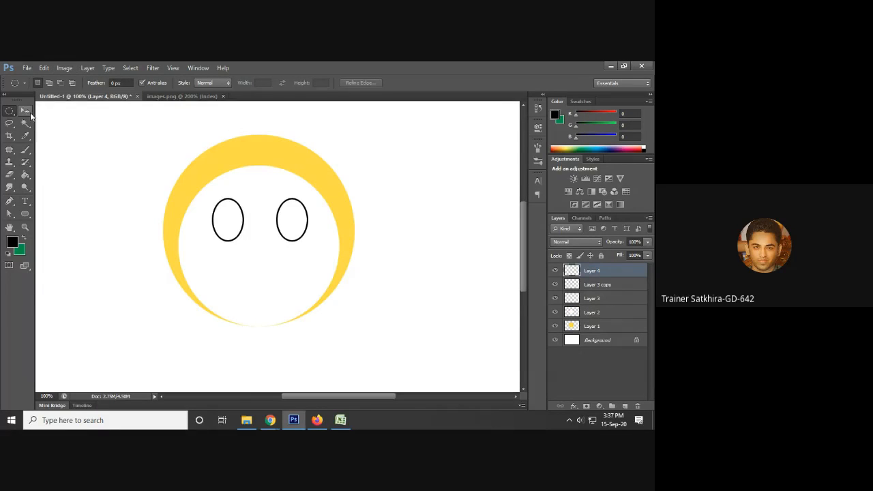
right_click(9, 110)
left_click(48, 117)
left_click_drag(220, 211, 241, 238)
- Center the oval selection within the left eye outline, fill it with black as the pupil, and deselect
key("Left")
key("Left")
key("Left")
key("Left")
key("Up")
key("Up")
key("Up")
key("Up")
key("Up")
key("Up")
mouse_move(226, 225)
left_mouse_down()
mouse_move(235, 214)
mouse_move(229, 227)
left_mouse_up()
key("alt+BackSpace")
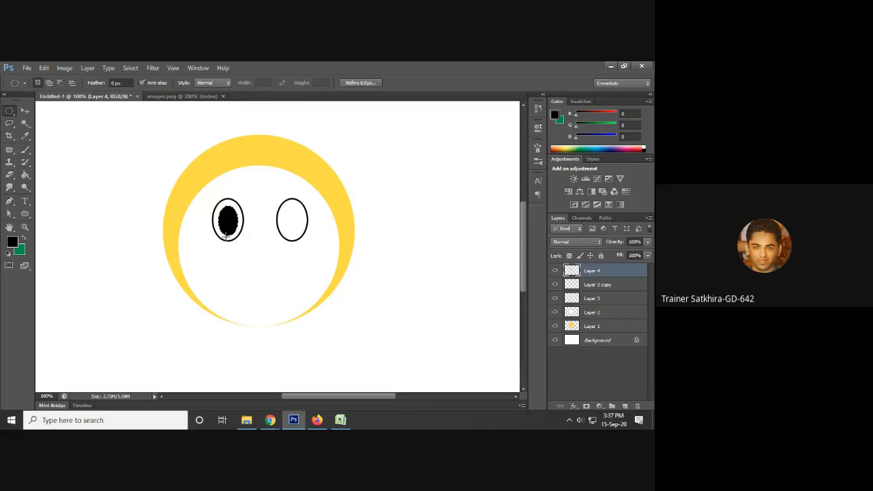
key("ctrl+d")
- Duplicate the black pupil from the left eye into the right eye outline and clear the layer selection
left_click(25, 110)
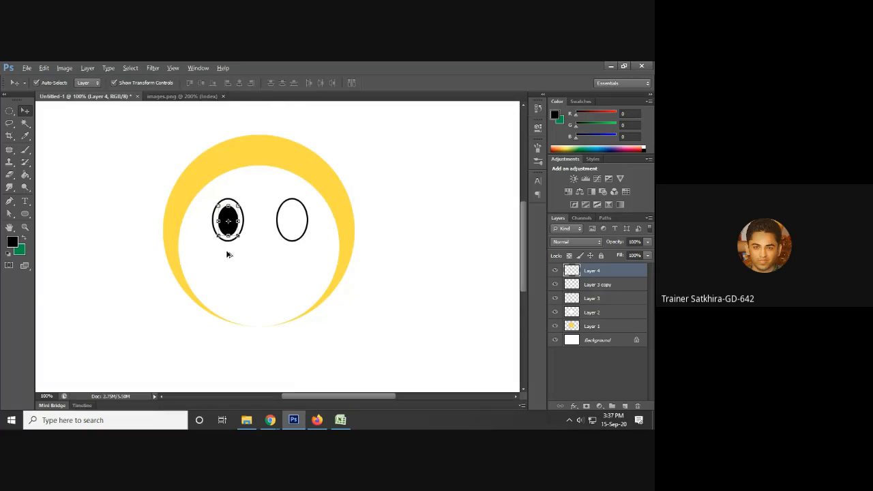
left_click_drag(233, 216, 296, 219)
left_click(366, 303)
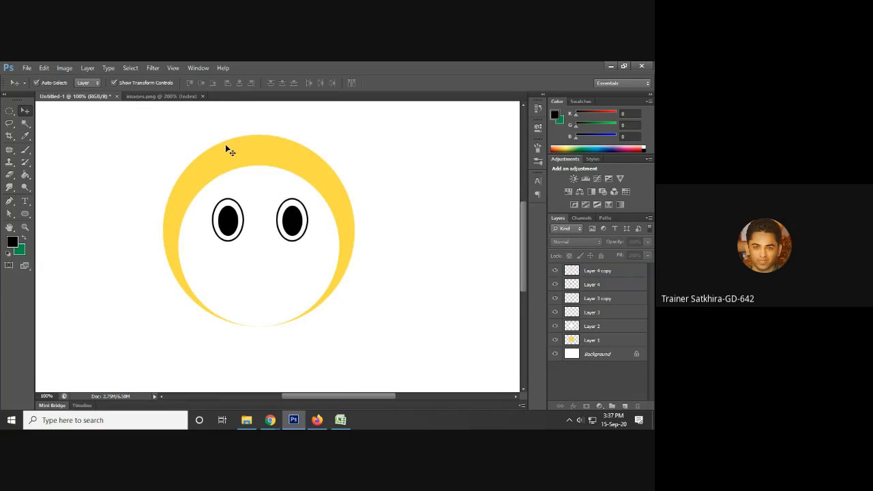
- Compare the face drawn so far with the facial features in the images.png reference
left_click(162, 98)
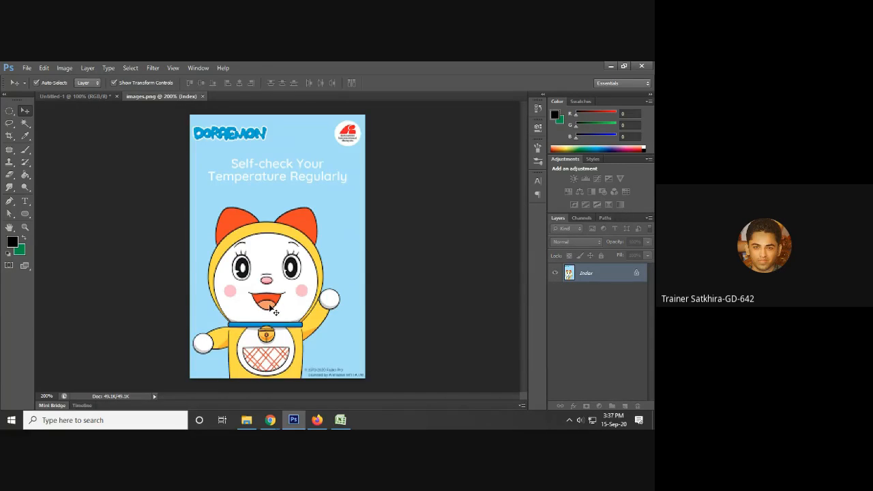
left_click(95, 98)
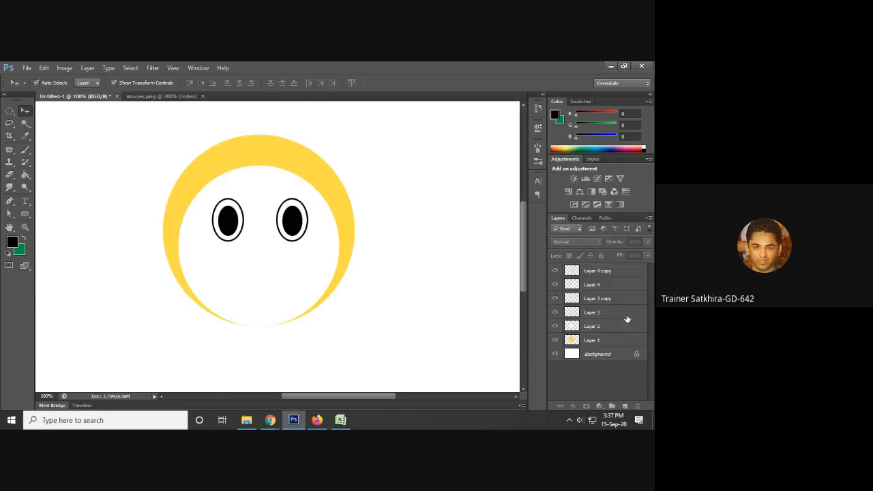
left_click(601, 271)
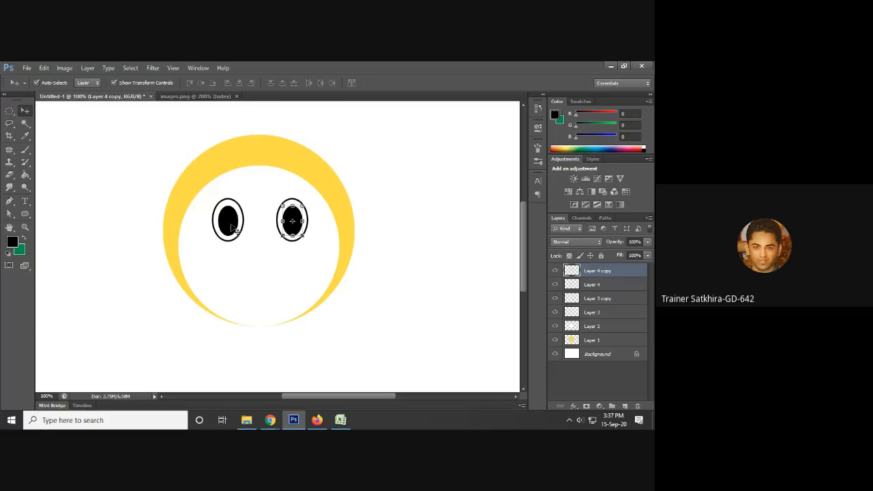
left_click(194, 99)
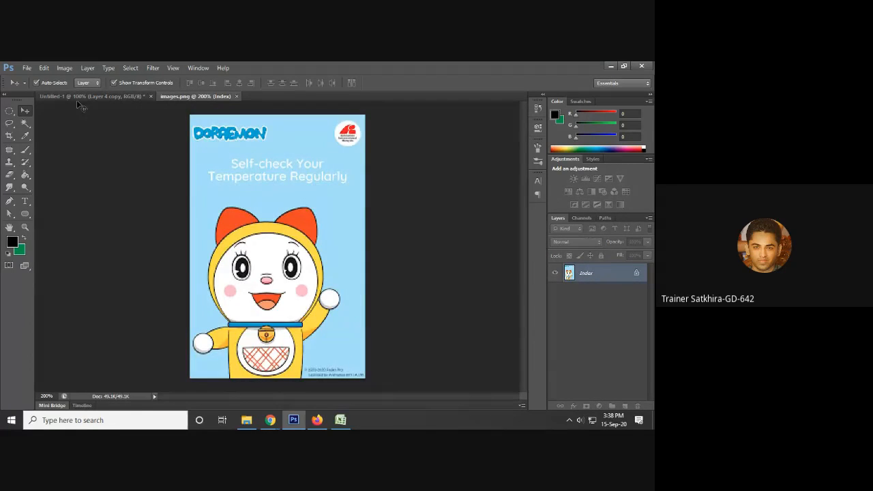
left_click(78, 103)
left_click(221, 255)
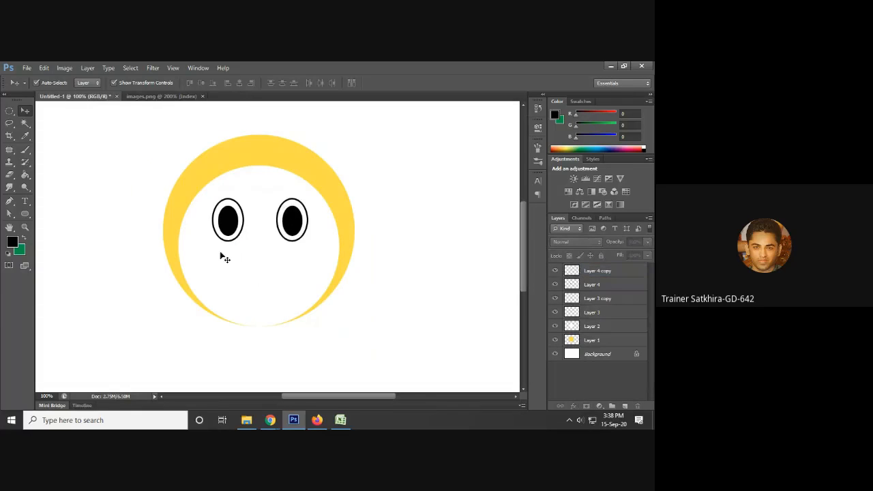
- Add a new layer above Layer 4 copy and draw a small circular selection for the nose below and between the eyes
left_click(596, 271)
left_click(197, 96)
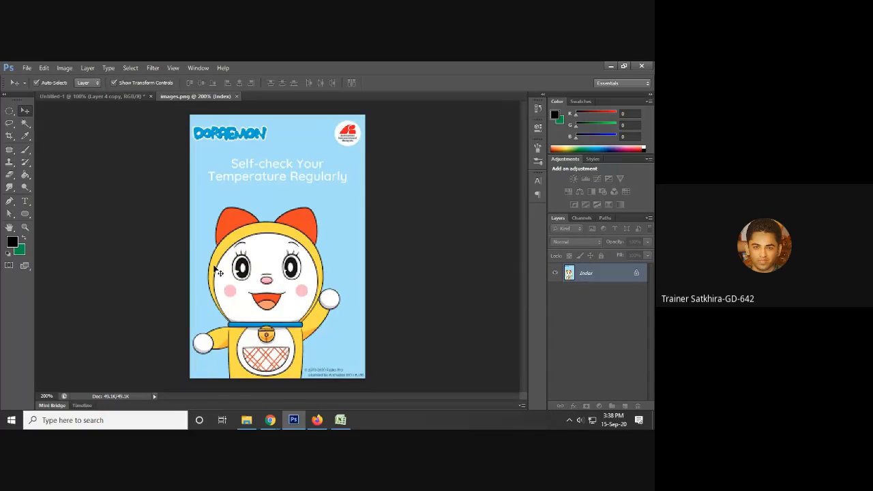
left_click(121, 97)
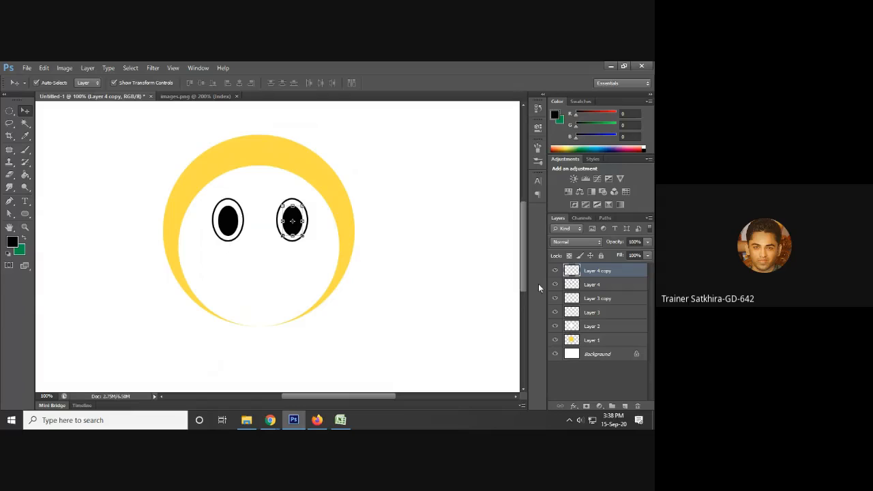
left_click(624, 405)
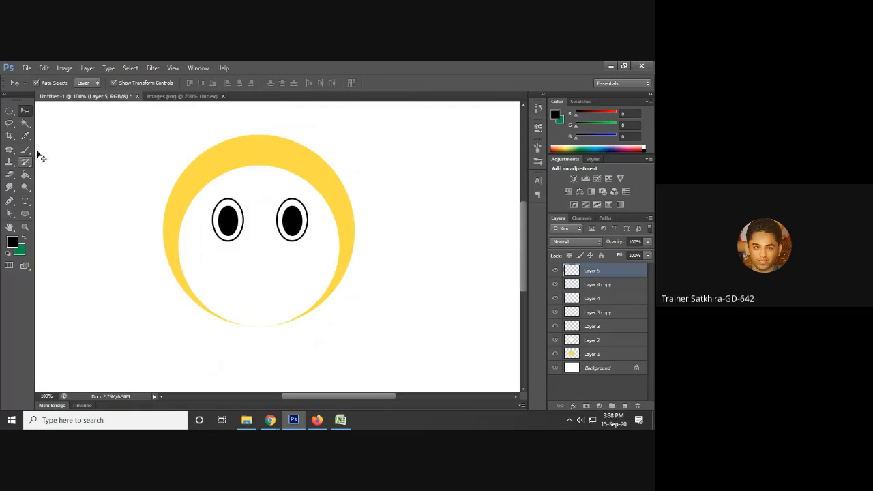
left_click(10, 111)
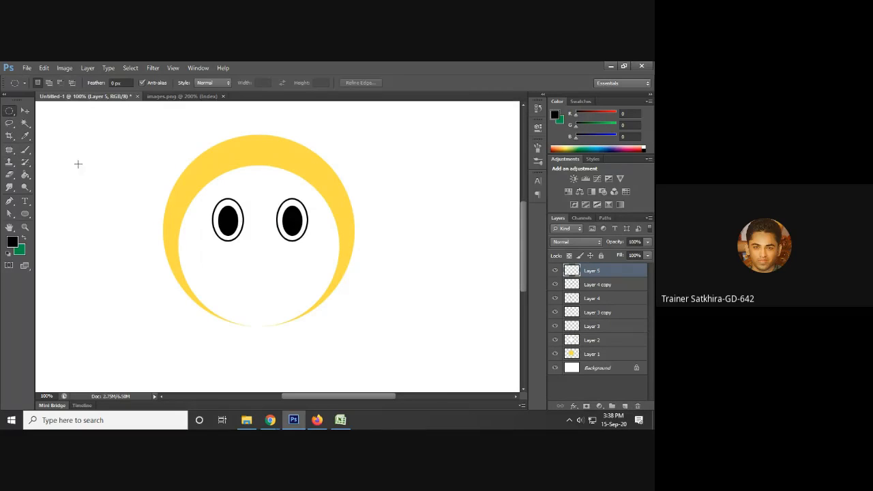
mouse_move(253, 256)
left_mouse_down()
mouse_move(276, 264)
mouse_move(267, 285)
mouse_move(280, 262)
mouse_move(270, 271)
mouse_move(265, 250)
mouse_move(259, 257)
left_mouse_up()
- Sample the pink nose color from images.png, fill the circular nose selection with it, and deselect
left_click(181, 96)
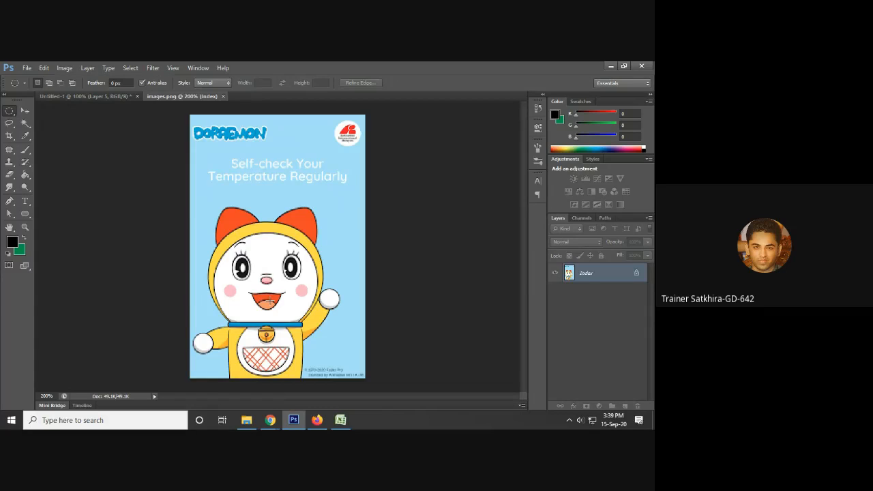
left_click(25, 136)
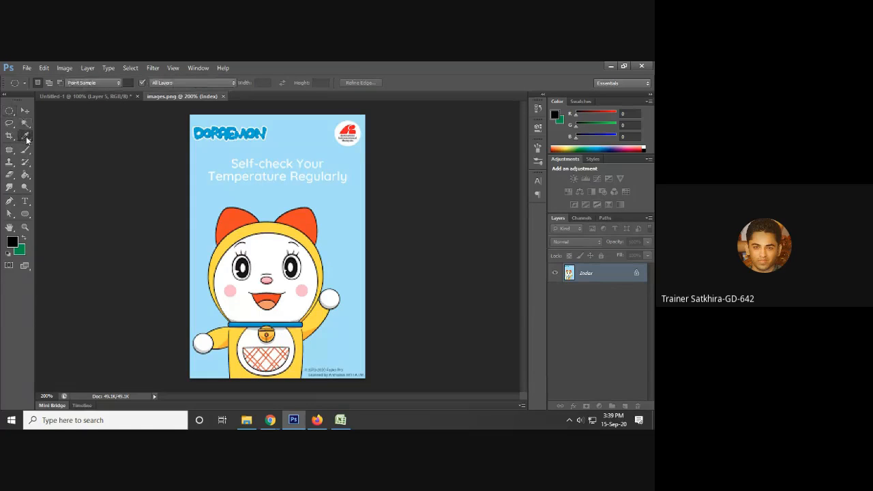
left_click(268, 279)
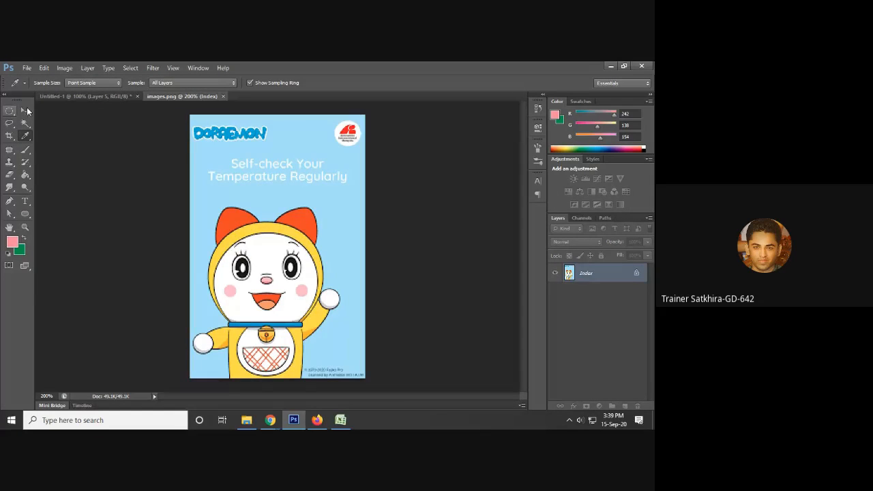
left_click(75, 96)
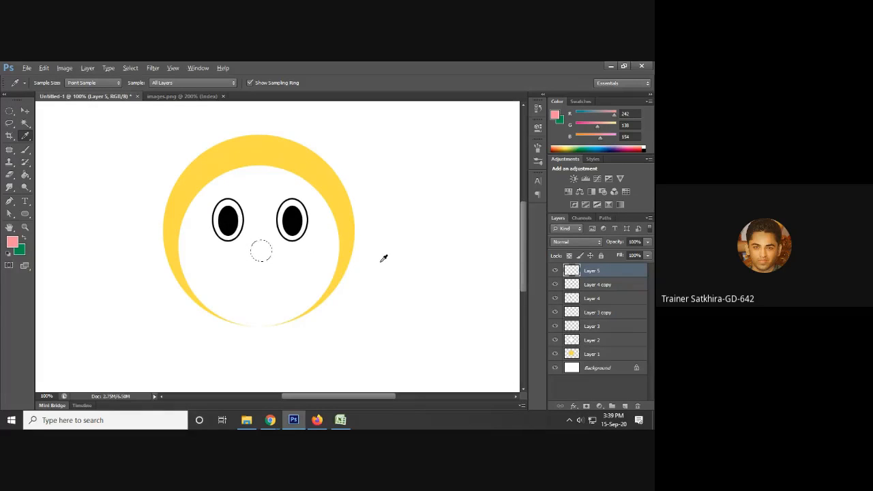
key("alt+BackSpace")
key("ctrl+d")
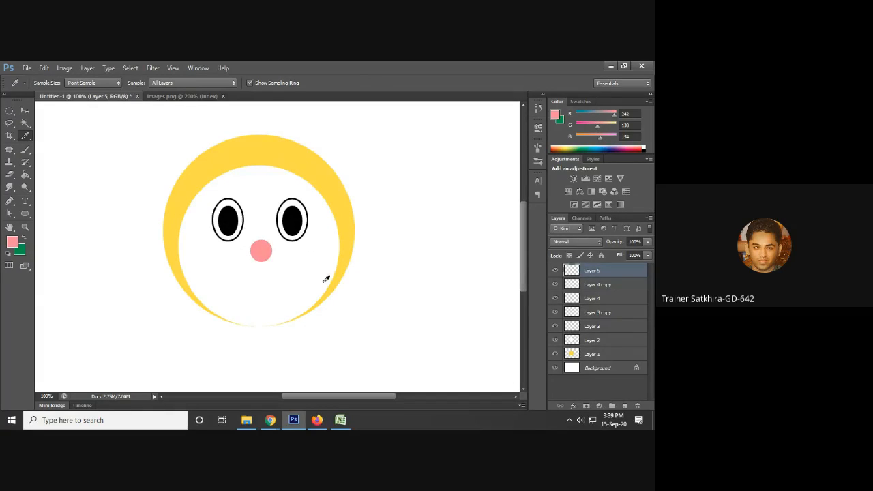
- Duplicate the pink nose circle onto the left cheek and copy that circle across to the right cheek, following the reference
left_click(207, 96)
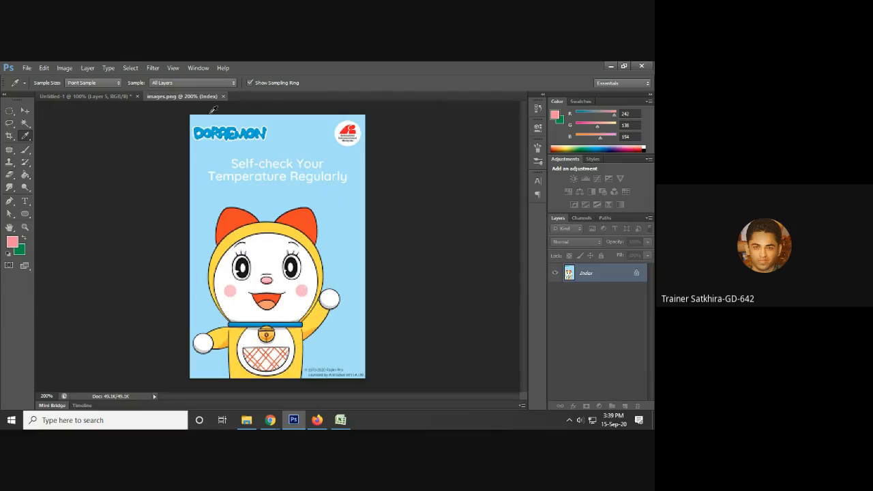
left_click(121, 98)
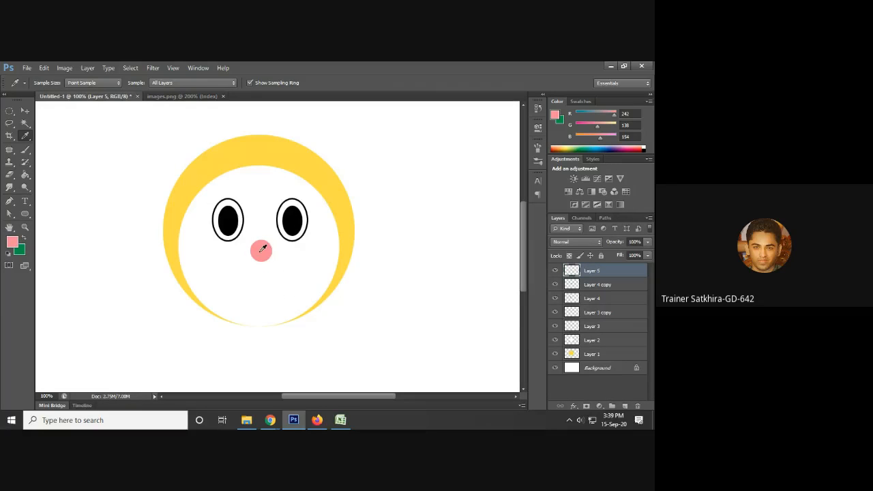
left_click(24, 111)
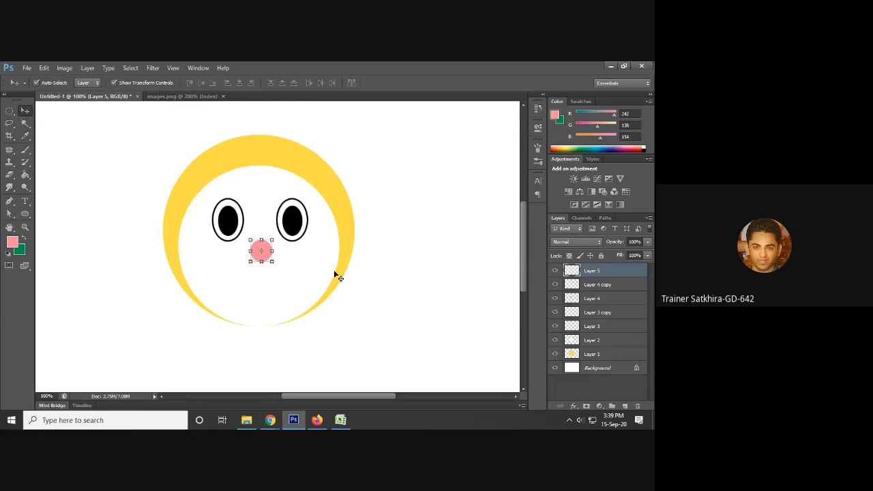
left_click_drag(264, 259, 218, 276)
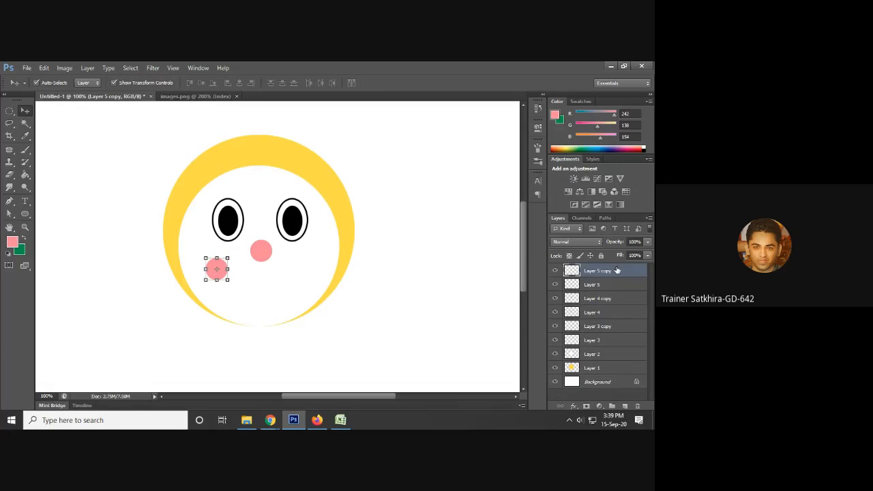
left_click_drag(223, 276, 318, 283)
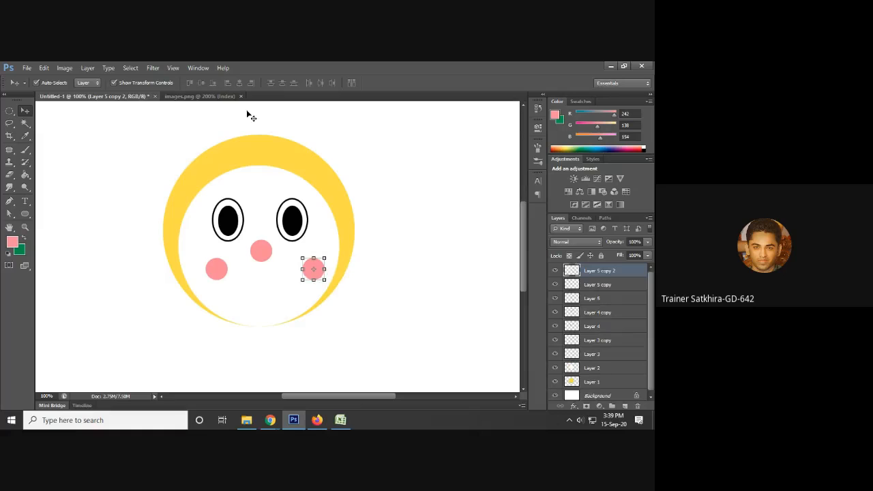
- Check the cheek positions in images.png and nudge the left cheek circle slightly further left
left_click(205, 97)
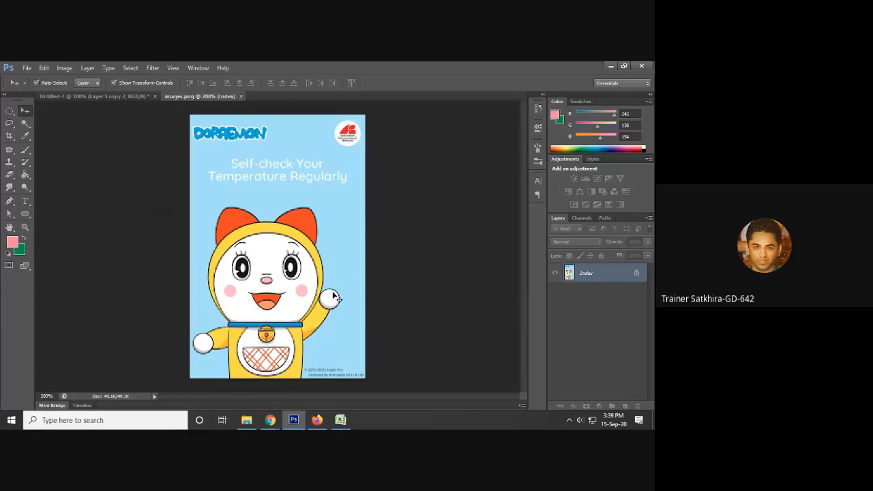
left_click(114, 100)
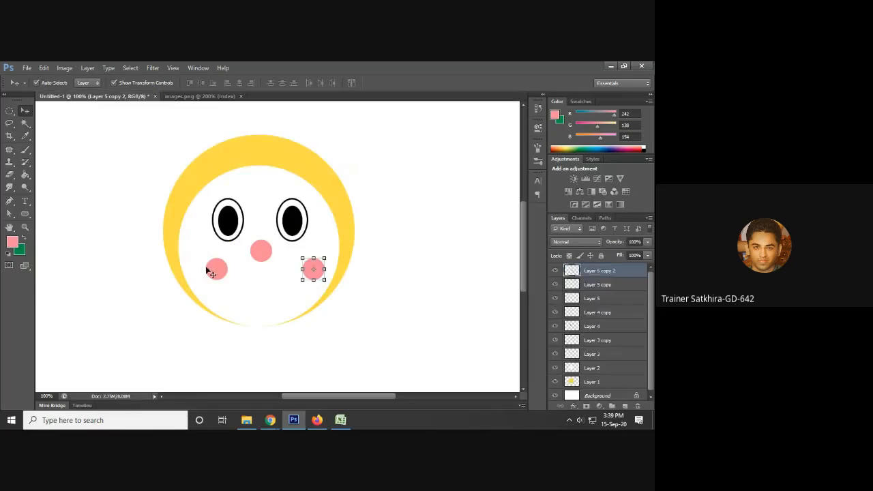
left_click(211, 268)
key("Left")
key("Left")
key("Left")
key("Left")
key("Left")
key("Left")
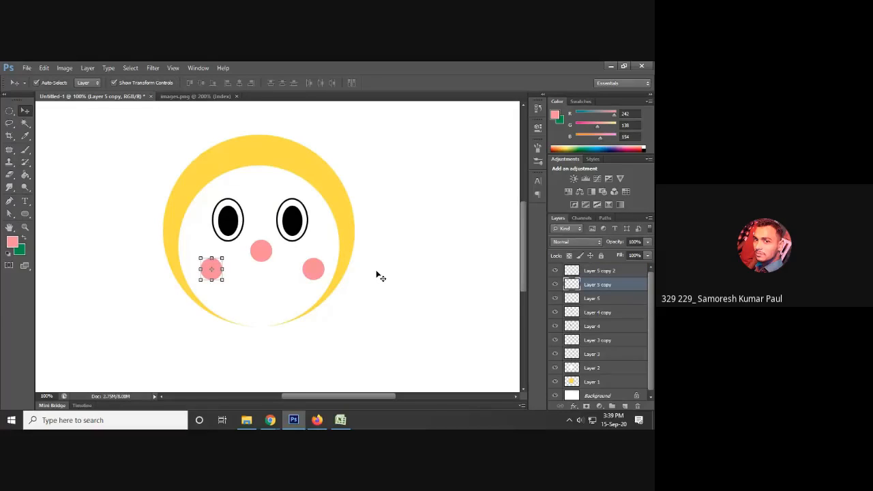
- Nudge the right cheek circle on Layer 5 copy 2 slightly to the right
left_click(314, 269)
key("Right")
key("Right")
key("Right")
key("Right")
key("Right")
key("Right")
key("Right")
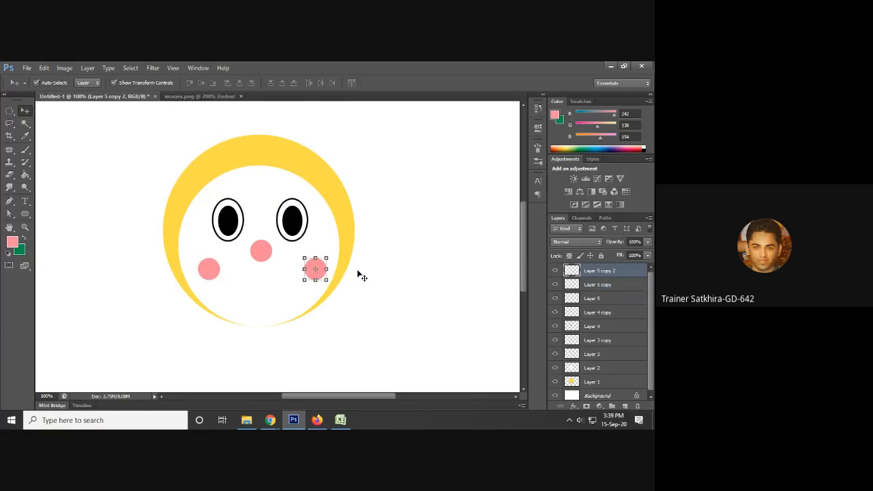
- Nudge the right cheek circle further right toward the edge of the white face, and deselect it
key("Right")
key("Right")
key("Right")
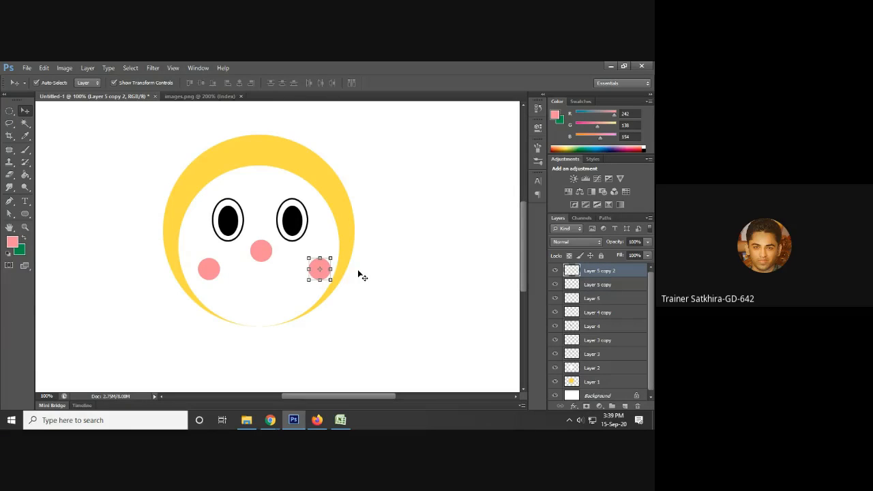
left_click(458, 299)
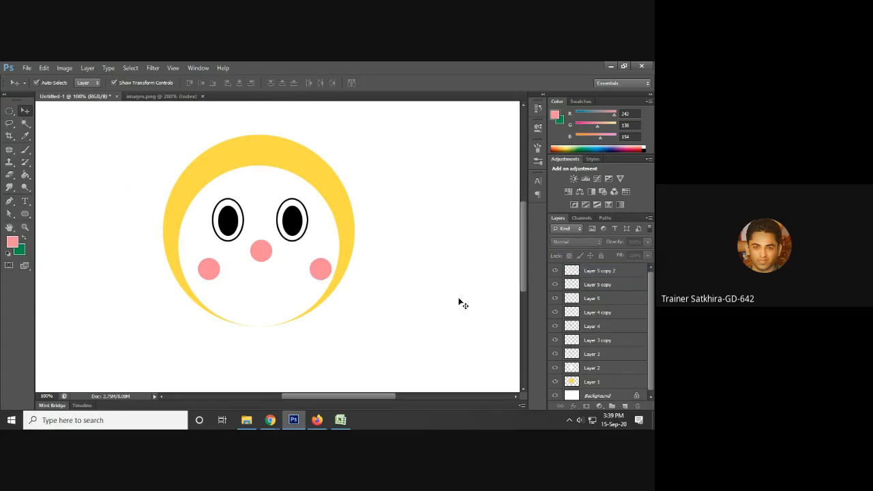
- Check the cheeks in images.png and set the left cheek circle's layer opacity to 70%
left_click(164, 98)
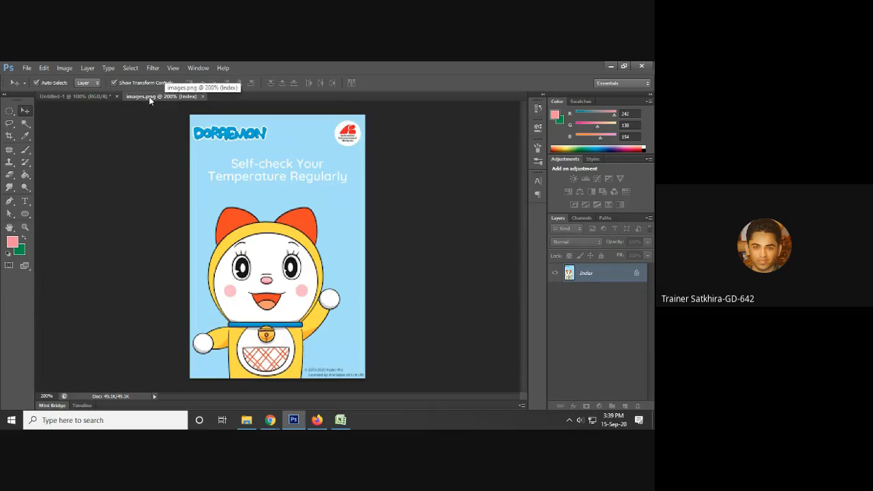
left_click(95, 98)
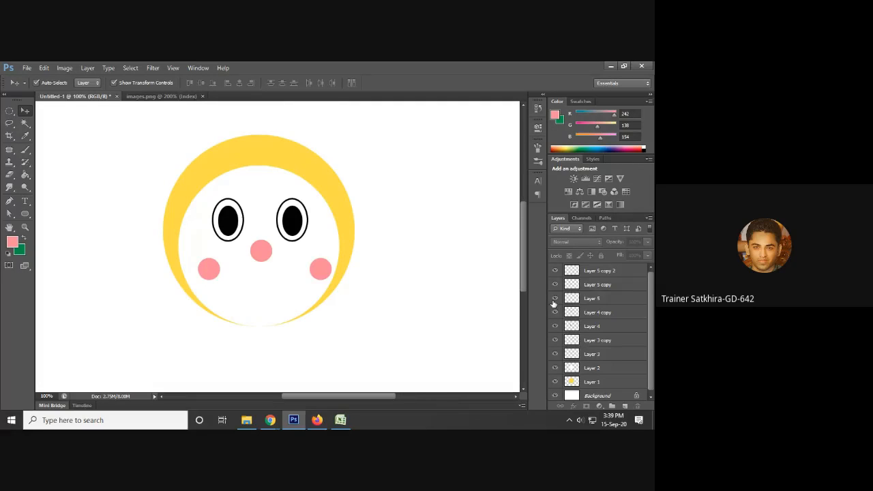
left_click(207, 274)
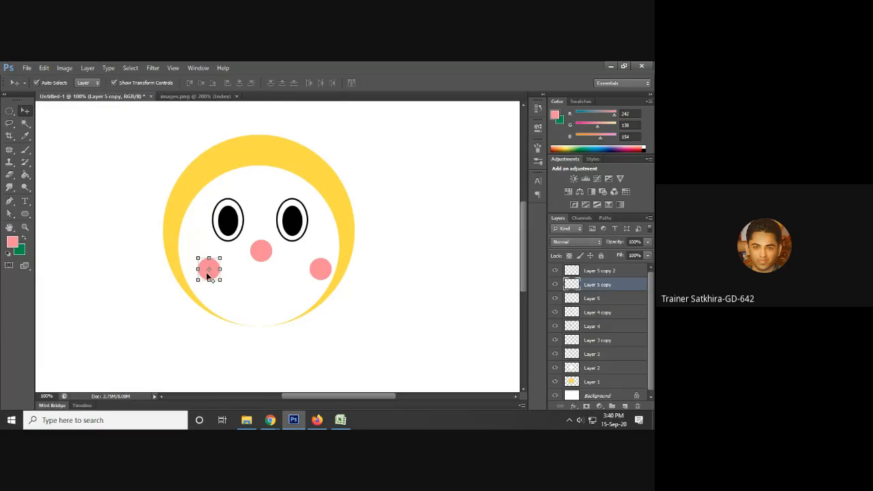
left_click(647, 242)
left_click_drag(627, 252, 571, 266)
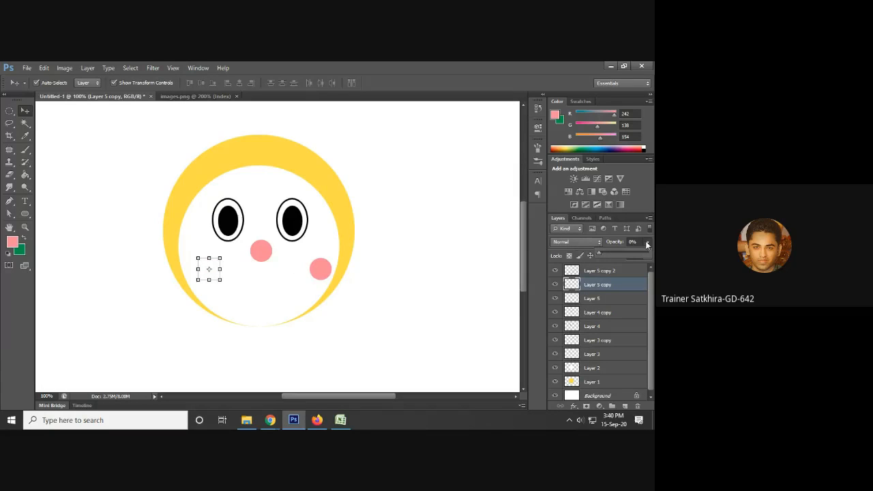
left_click(608, 248)
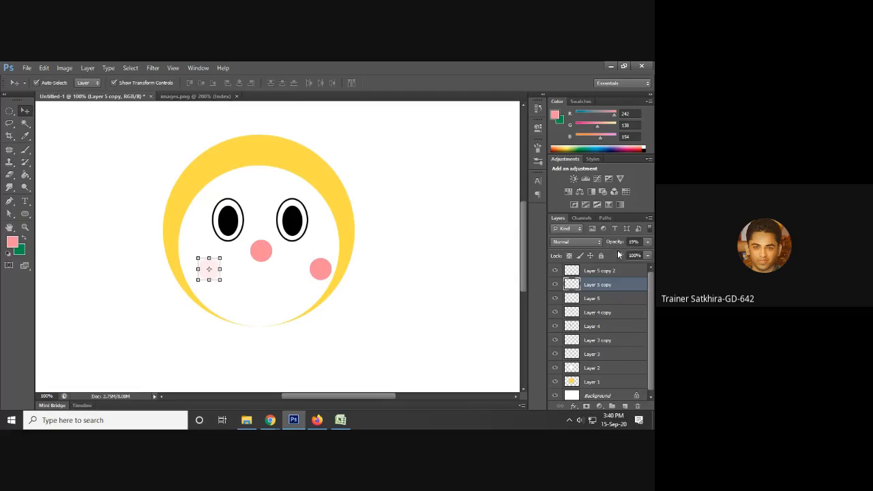
left_click(646, 243)
left_click_drag(613, 254, 627, 256)
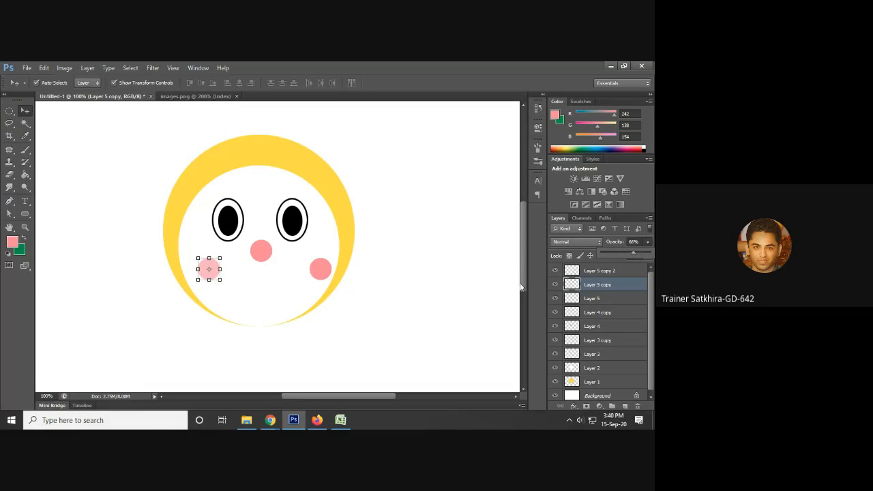
left_click(641, 241)
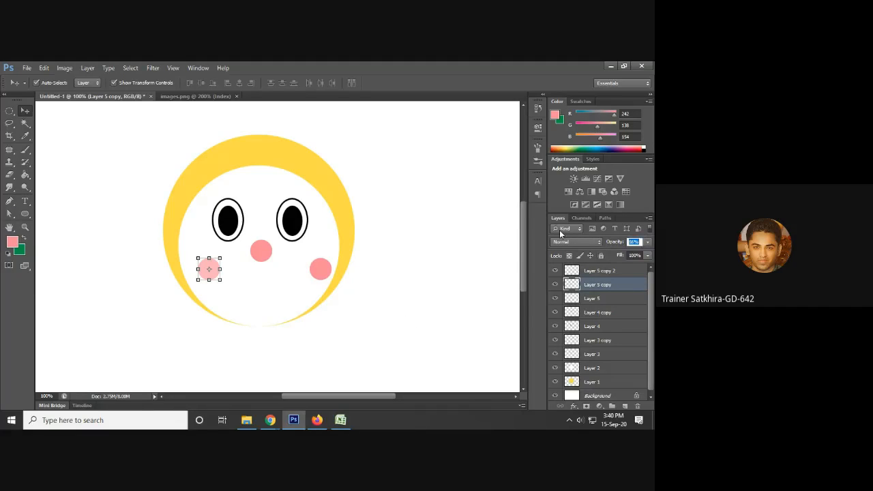
type("70")
- Set the opacity of the right cheek circle on Layer 5 copy 2 to 70% and deselect it
left_click(325, 272)
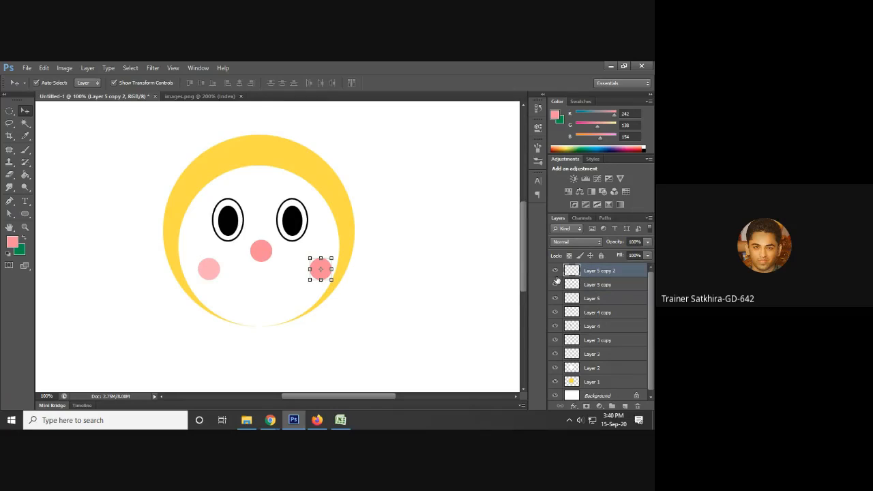
left_click(647, 242)
left_click(641, 251)
left_click(636, 241)
type("70")
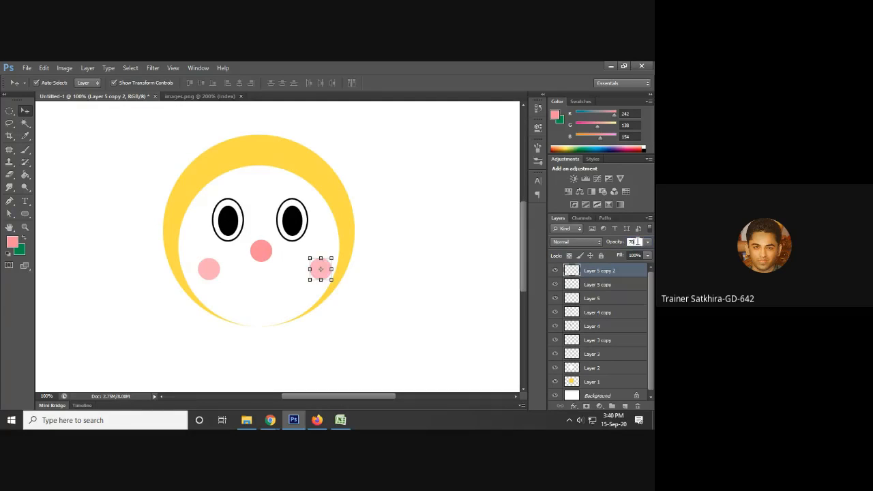
left_click(429, 251)
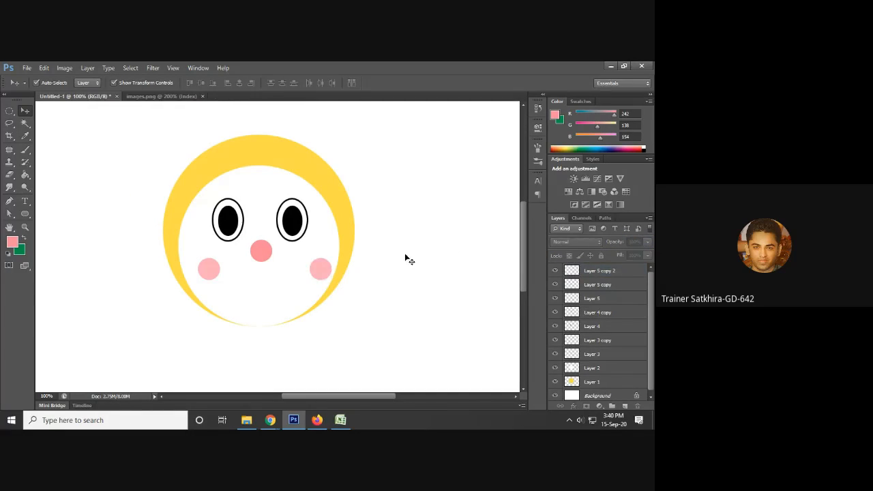
- Scale the pink nose circle on Layer 5 up proportionally around its center to about 154%, and apply the transform
left_click(264, 257)
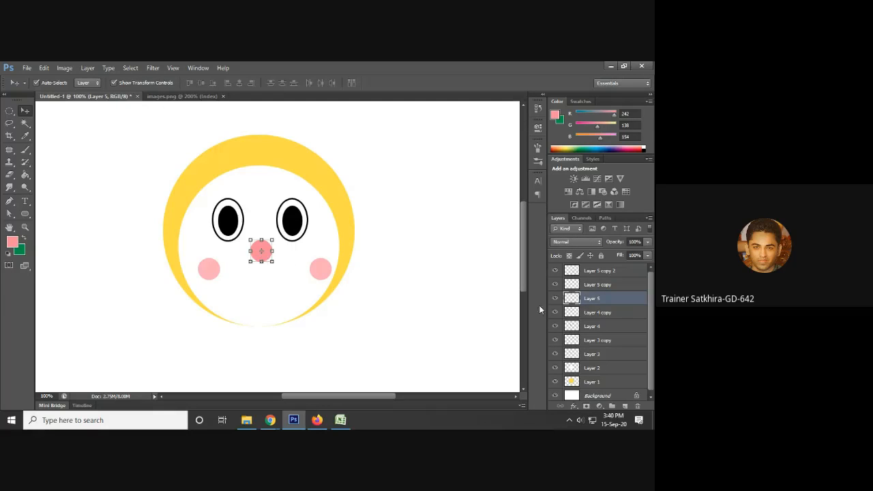
left_click(456, 328)
left_click(266, 252)
left_click_drag(275, 236, 285, 229)
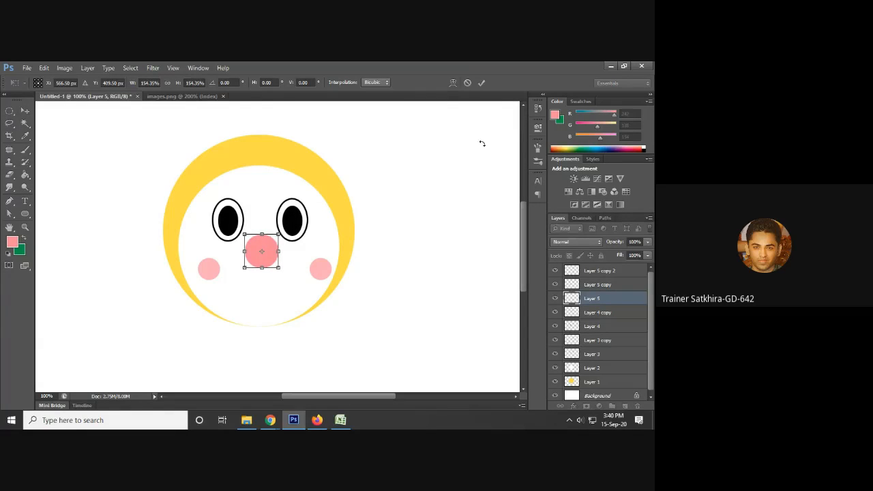
left_click(481, 83)
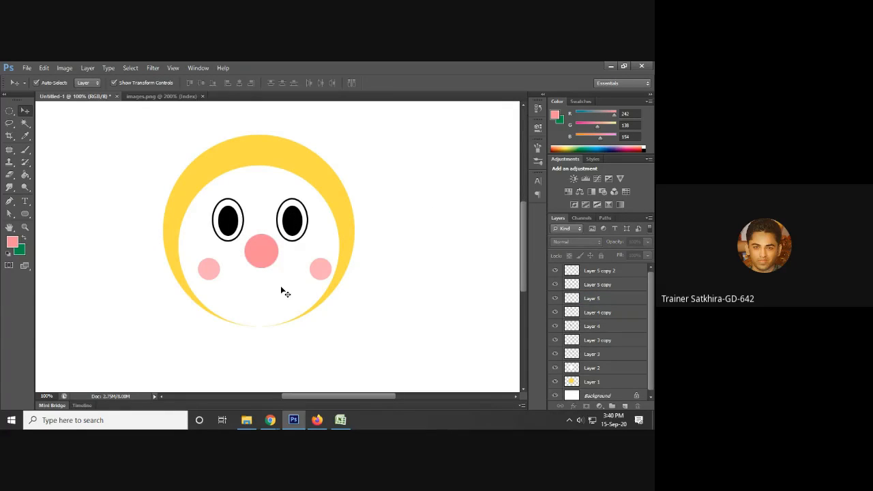
left_click(163, 96)
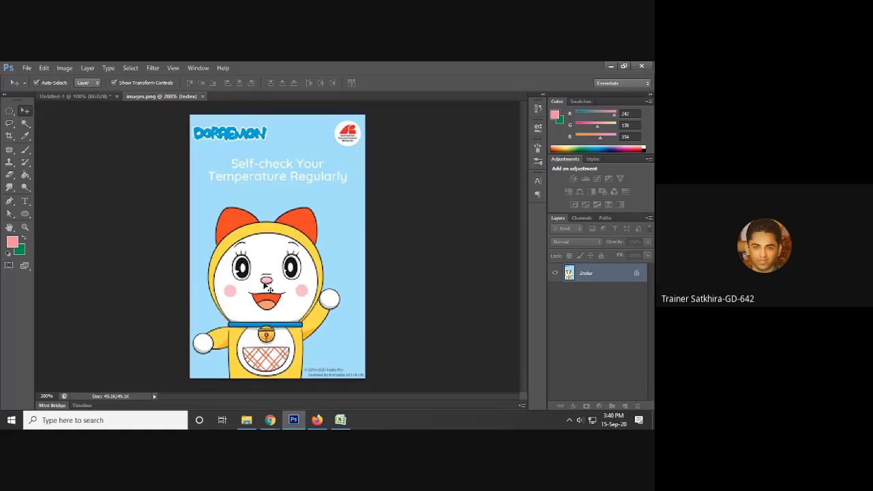
left_click(87, 97)
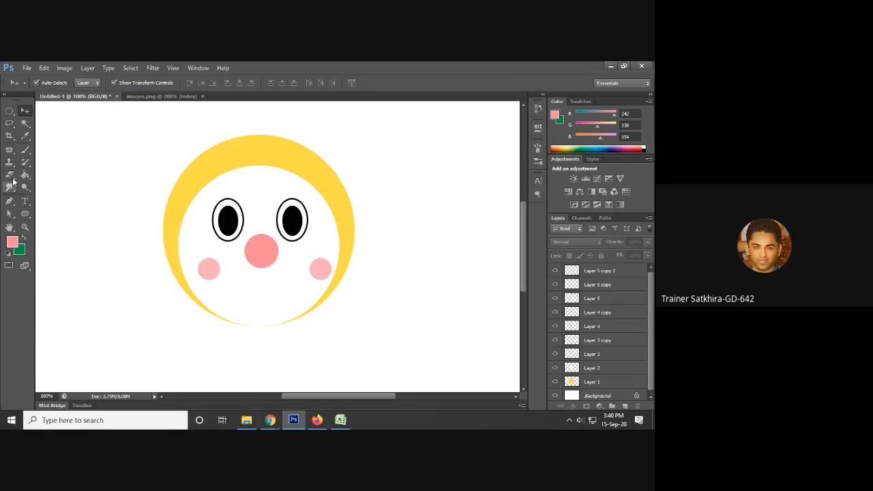
left_click(10, 113)
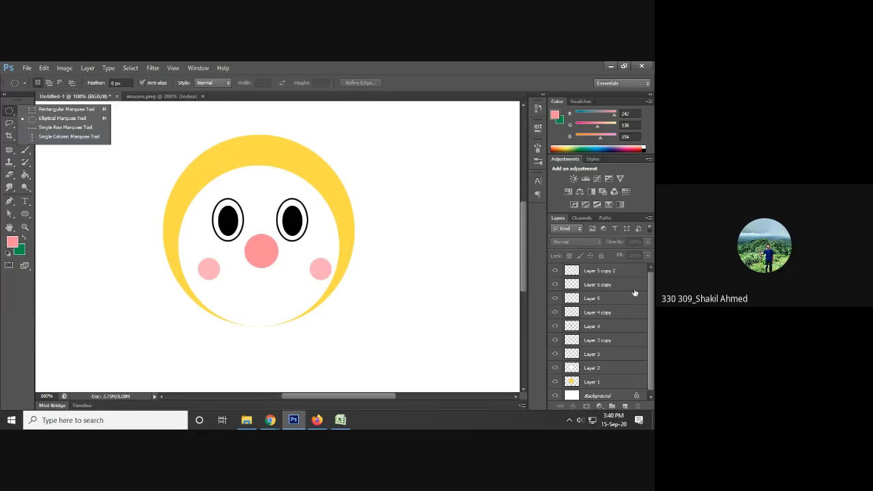
left_click(626, 272)
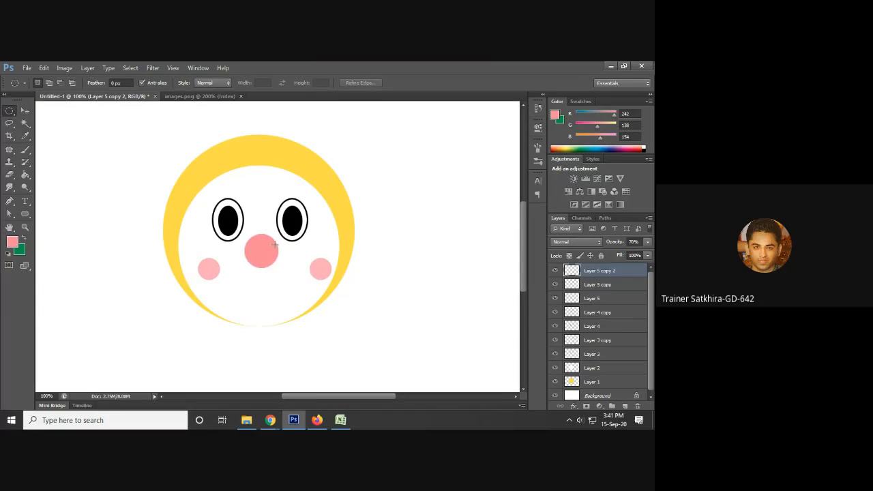
left_click(26, 110)
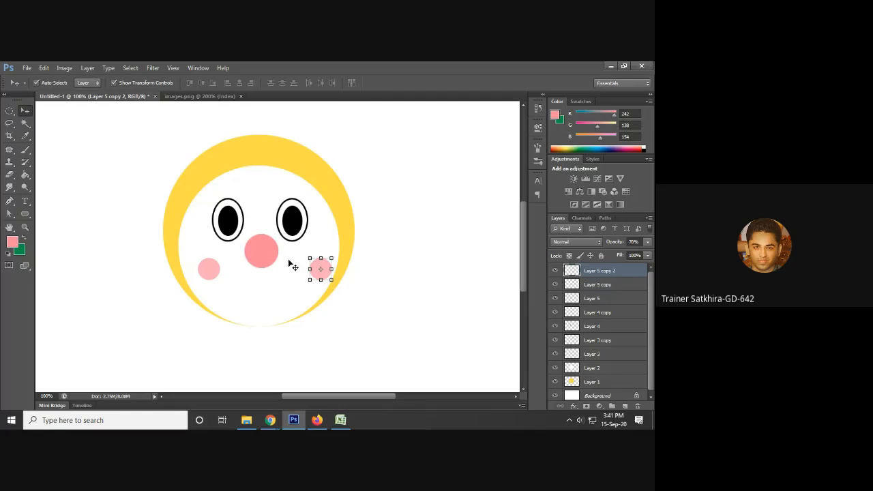
- Enlarge the pink nose circle slightly more, to about 104% around its center, and apply the transform
left_click(260, 254)
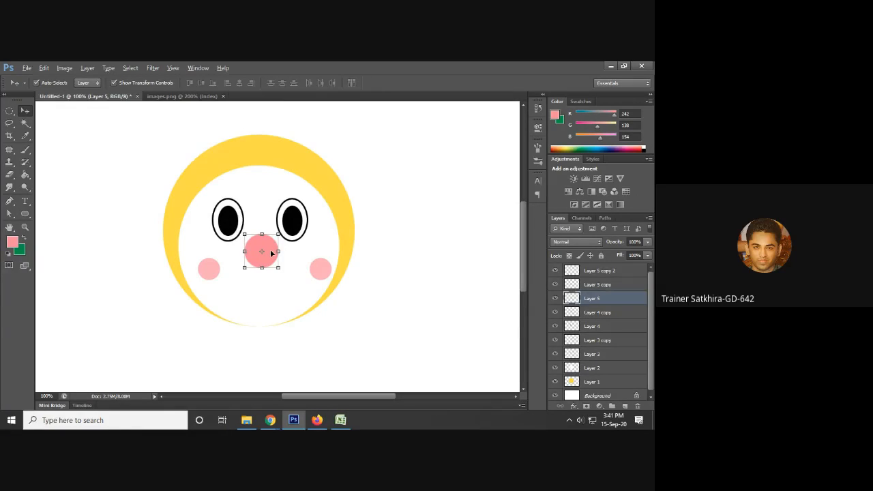
mouse_move(279, 235)
left_mouse_down()
mouse_move(288, 217)
mouse_move(332, 200)
mouse_move(287, 242)
left_mouse_up()
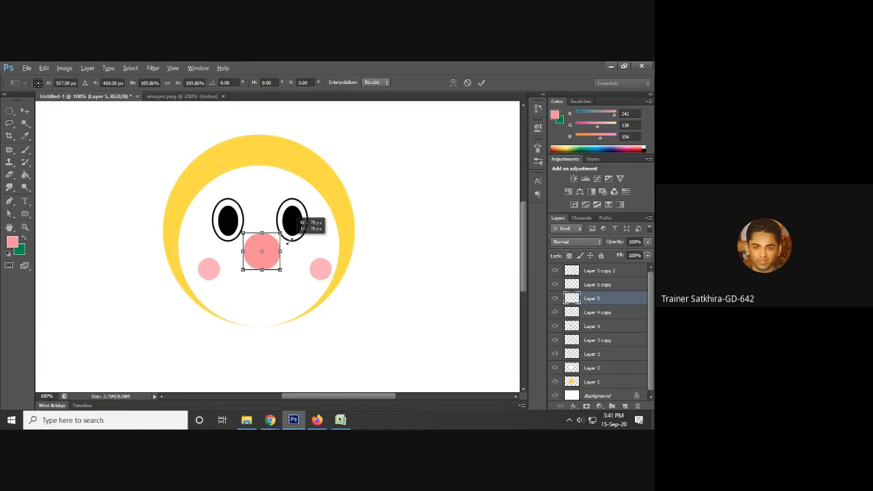
left_click_drag(287, 242, 286, 242)
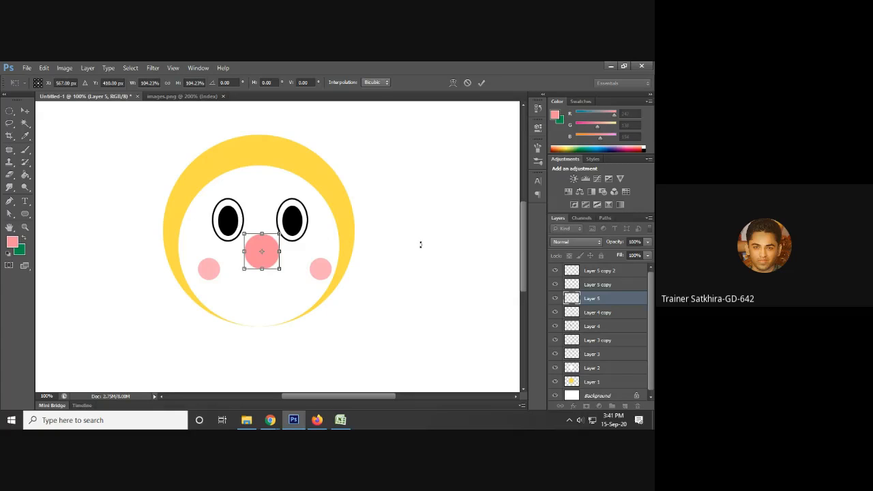
left_click(481, 83)
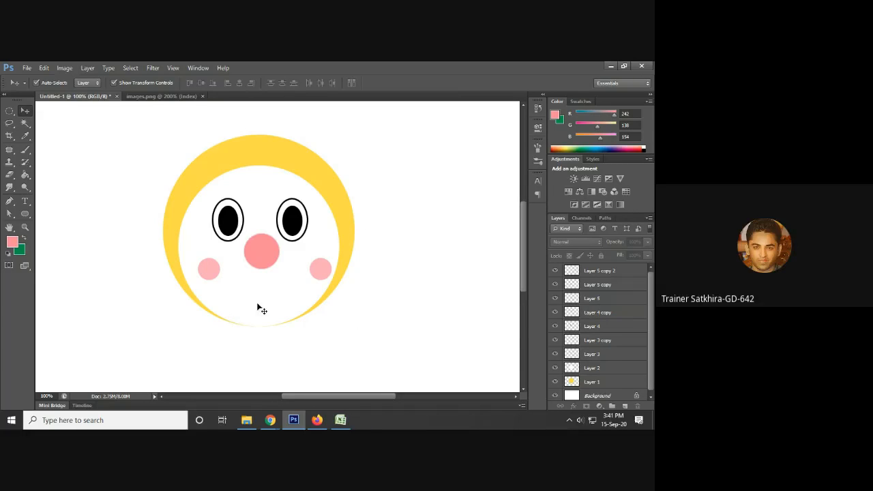
- Nudge the right cheek circle slightly back toward the nose and deselect it
left_click(325, 270)
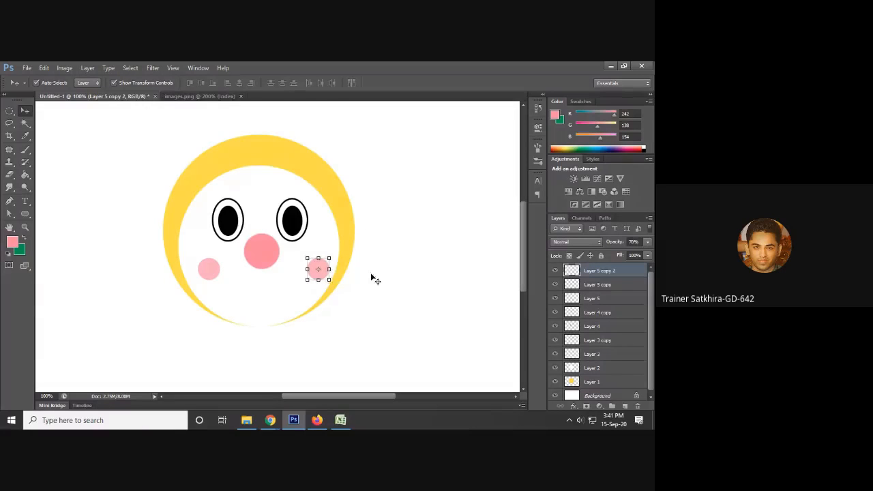
left_click(402, 284)
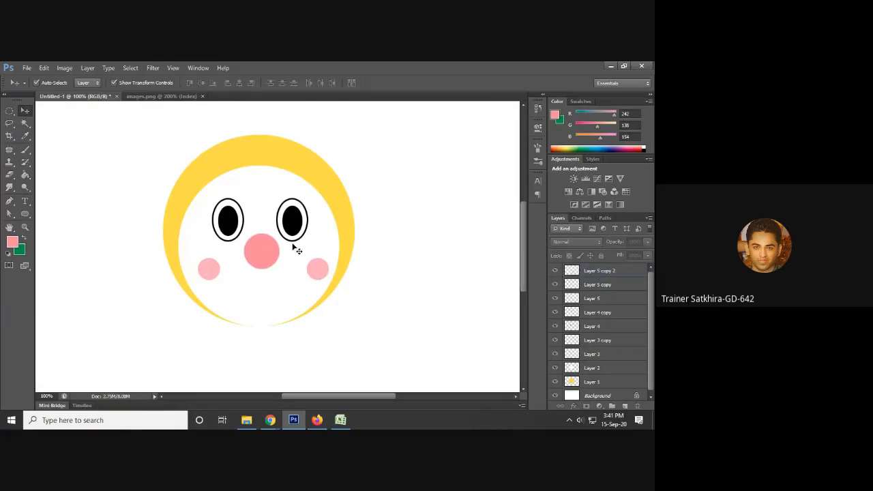
- Check the mouth in images.png and add a new layer above Layer 5 copy 2 in Untitled-1
left_click(180, 96)
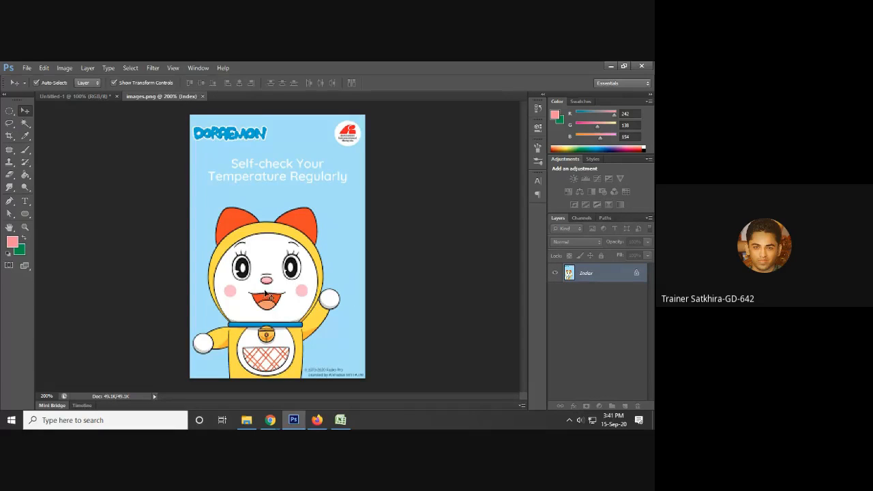
left_click(74, 96)
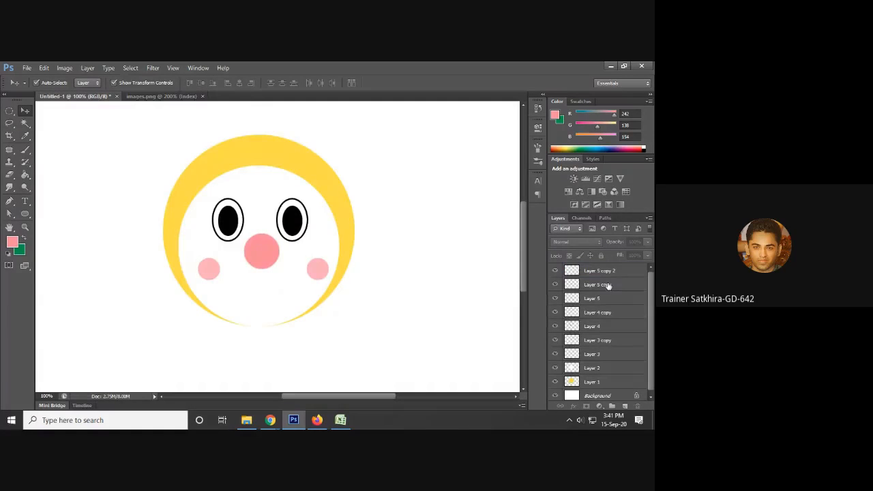
left_click(625, 274)
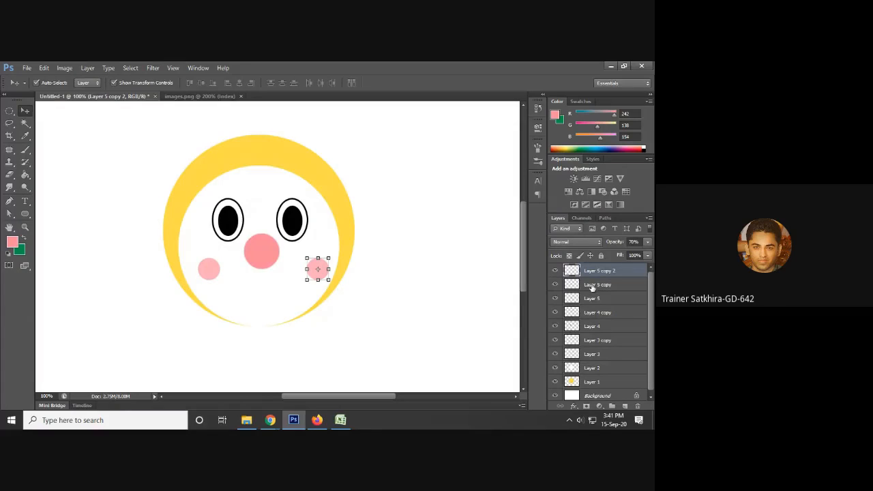
left_click(625, 405)
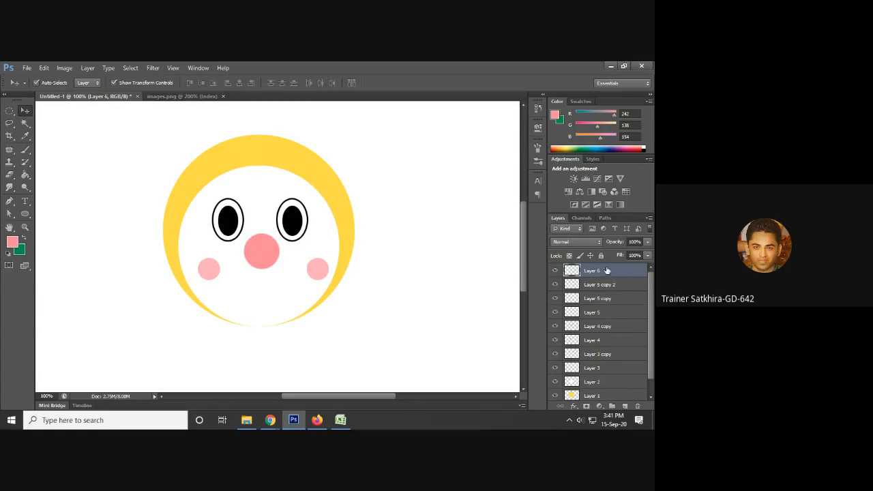
- Draw a flat oval selection for the mouth on Layer 6, center it below the nose, and compare it with images.png
left_click(9, 111)
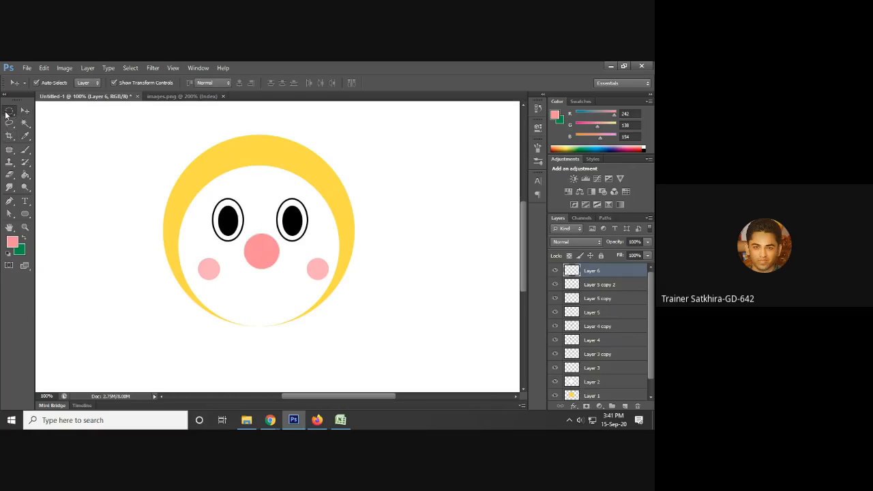
left_click(41, 120)
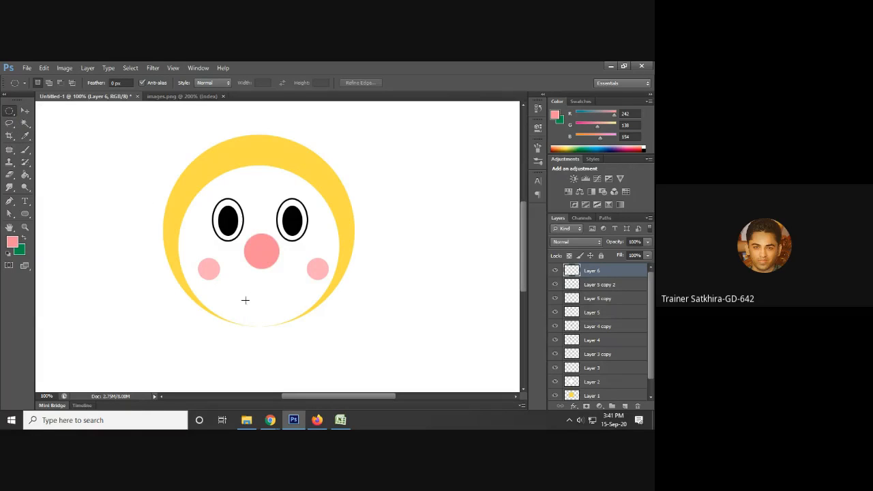
left_click_drag(245, 300, 289, 313)
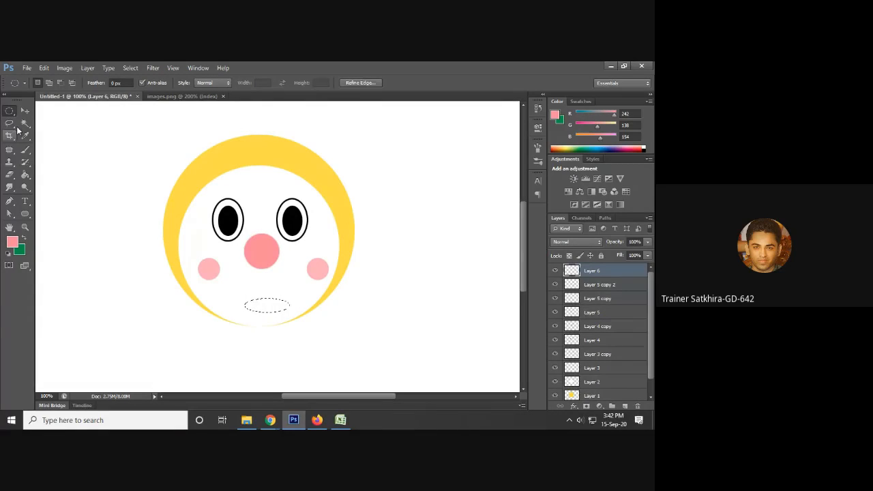
left_click_drag(270, 305, 263, 295)
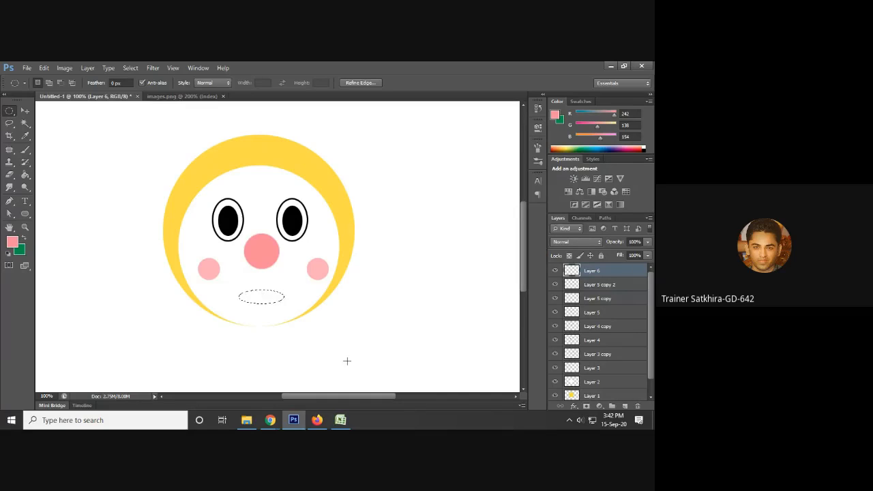
left_click(190, 98)
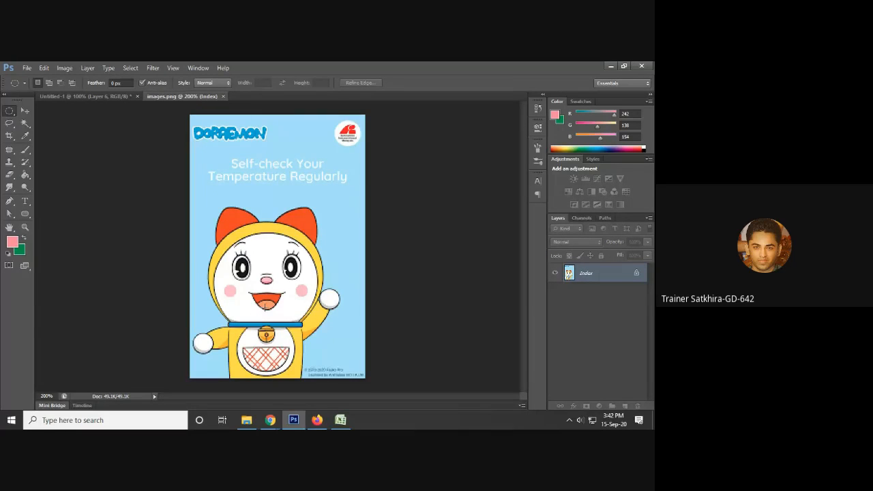
- Sample the orange tongue color from images.png, fill the mouth oval on Layer 6 with it, and deselect
left_click(25, 135)
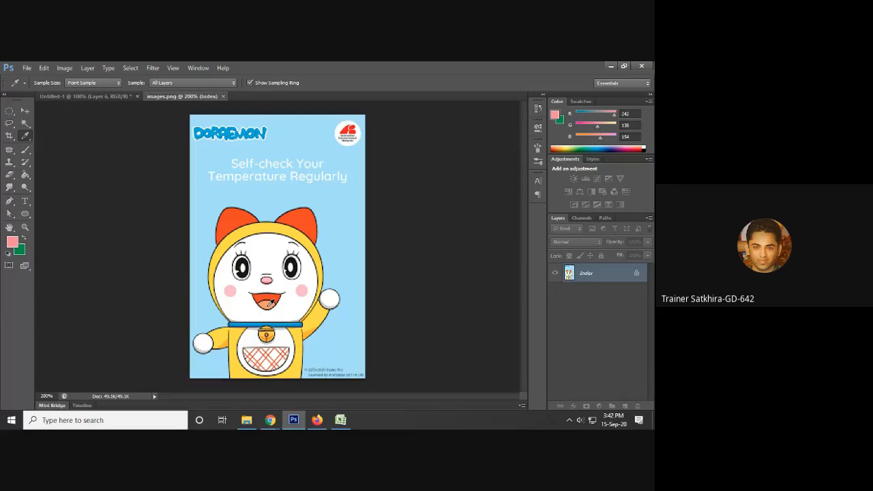
left_click(271, 301)
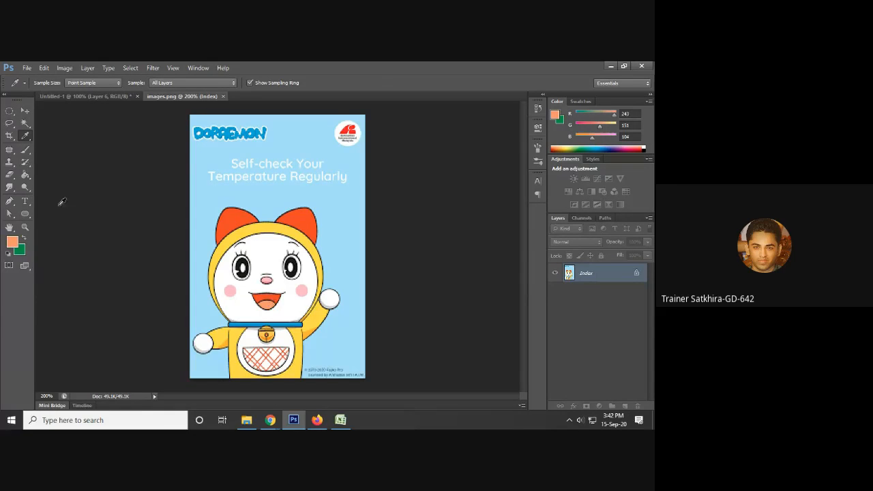
left_click(102, 96)
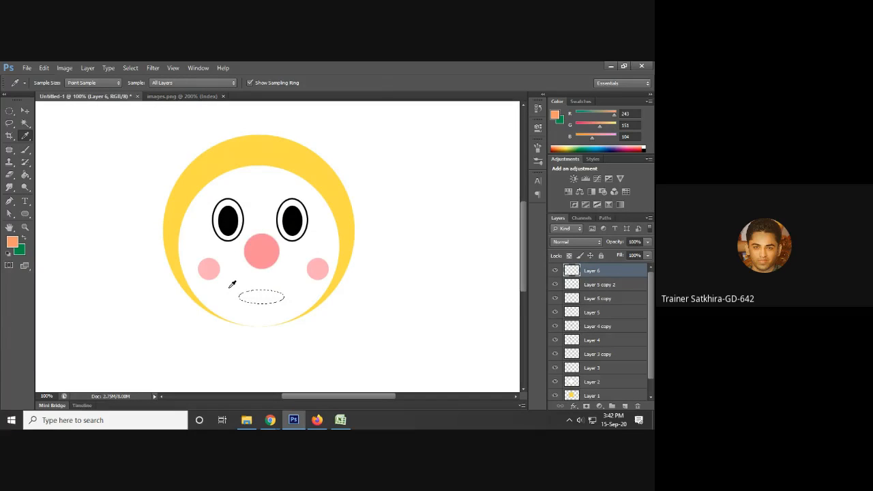
key("alt+BackSpace")
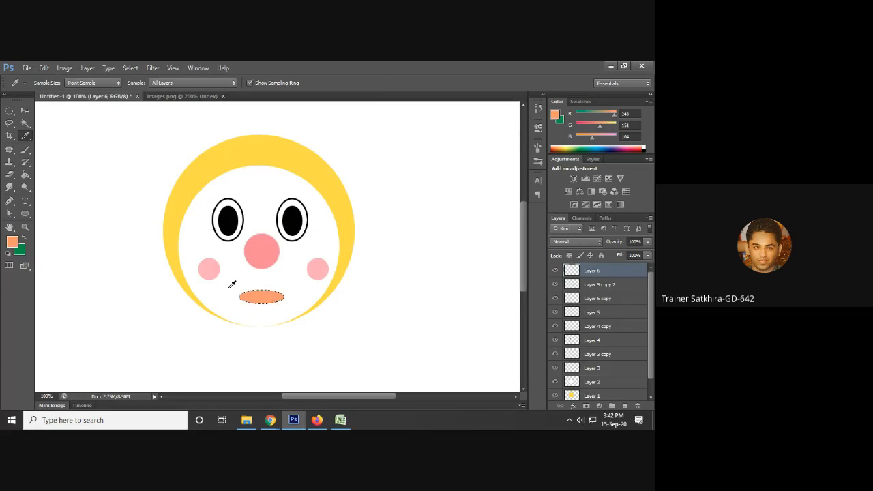
key("ctrl+d")
- Switch to the Google Meet window in Chrome, admit the waiting participant, and return to Untitled-1 in Photoshop
left_click(191, 96)
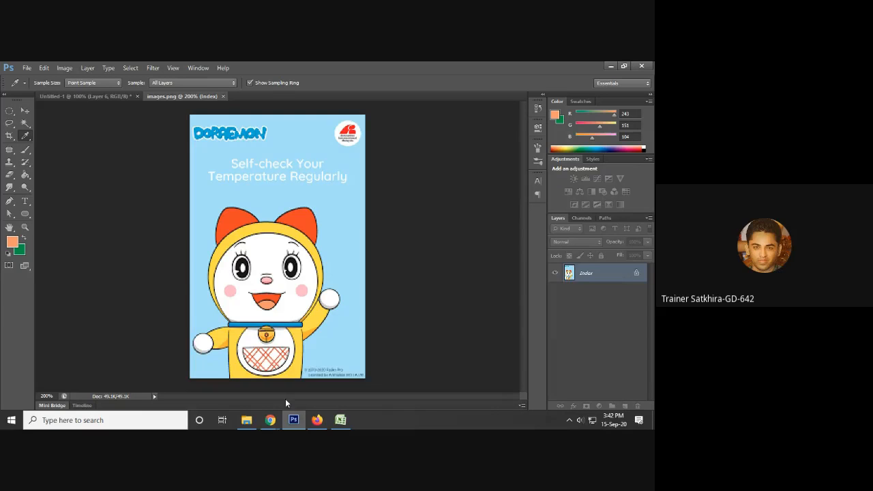
mouse_move(270, 420)
left_click(227, 387)
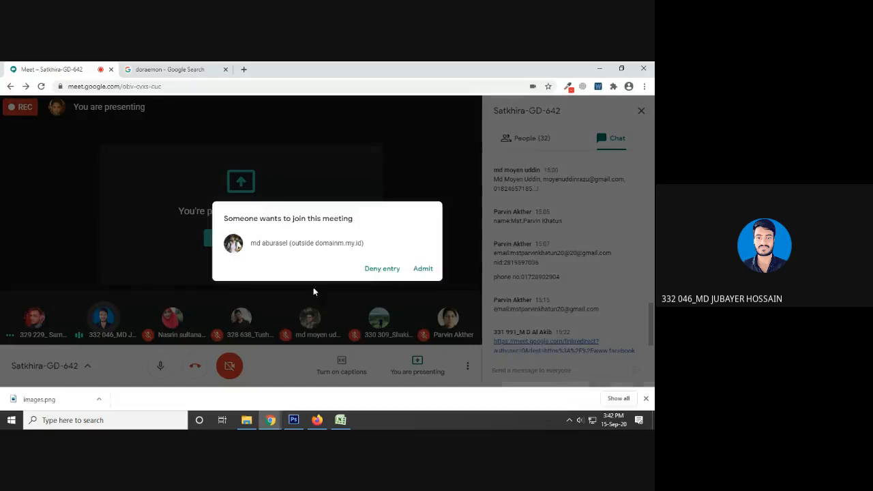
left_click(423, 268)
left_click(598, 68)
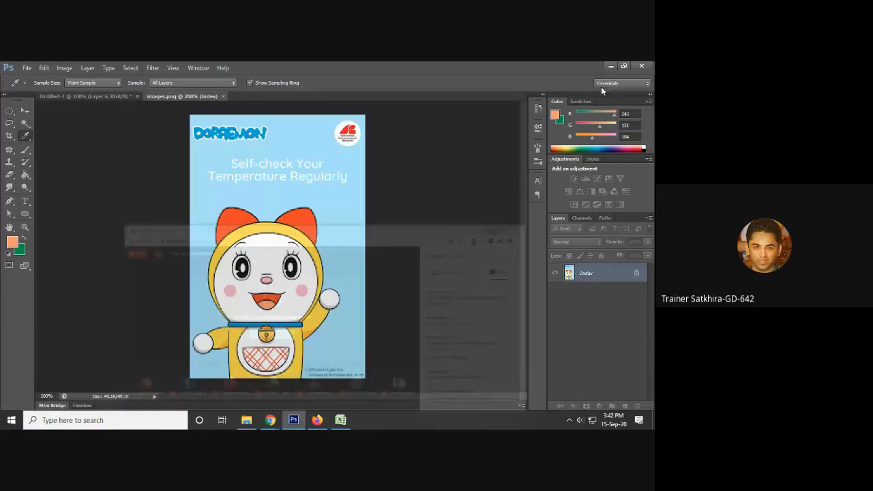
left_click(88, 99)
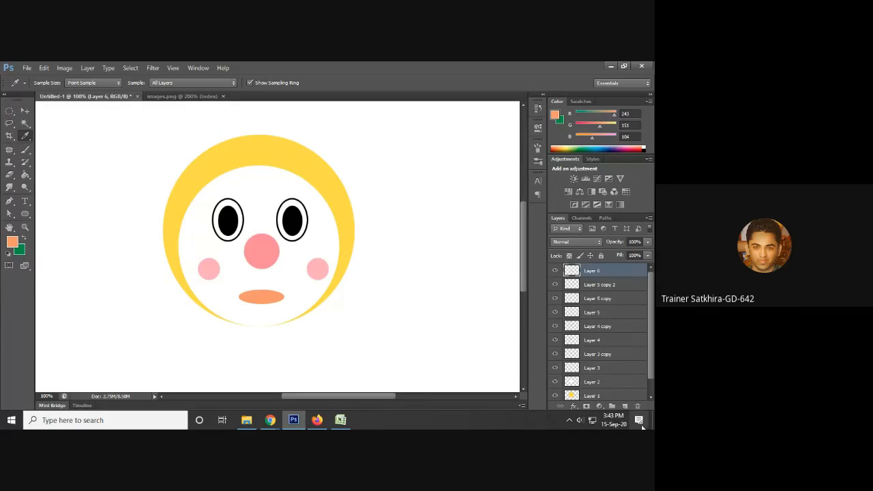
- Sample the yellow body color from the character in images.png and return to Untitled-1
left_click(181, 96)
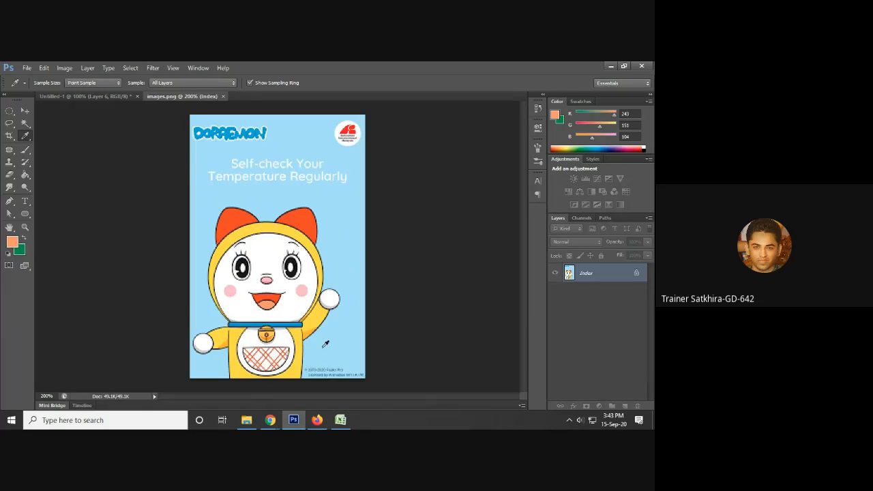
left_click(172, 101)
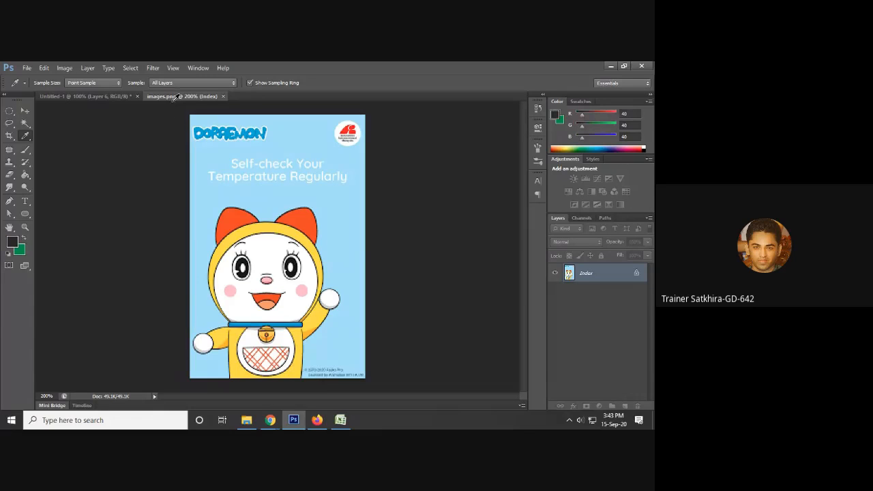
left_click(227, 333)
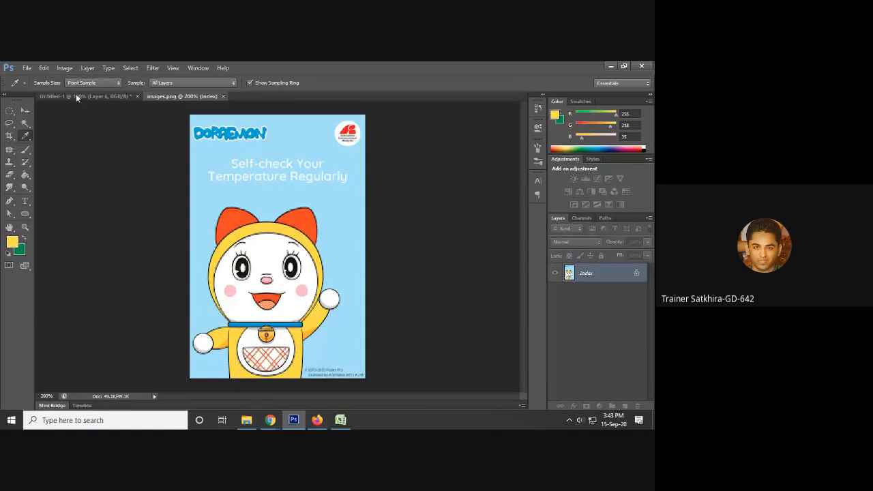
left_click(95, 98)
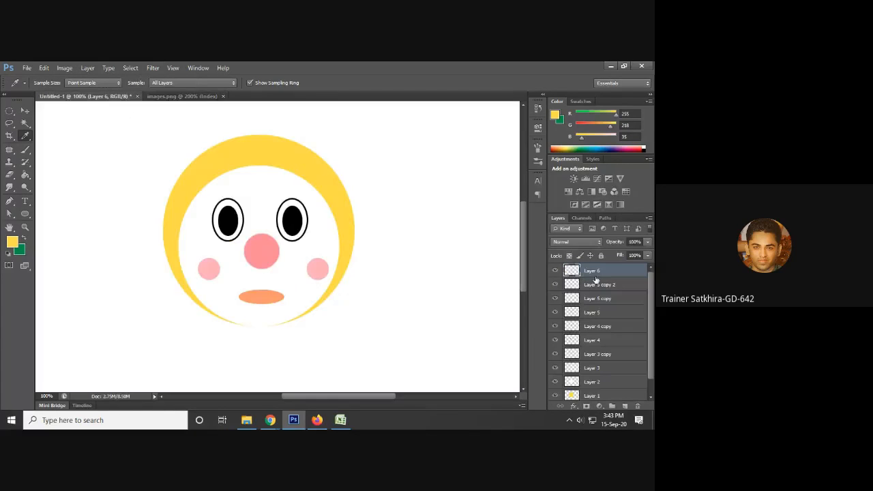
- Add a new layer above Layer 6 and place a long, thin rectangular selection just below the face
left_click(554, 271)
left_click(555, 271)
left_click(624, 406)
left_click(10, 112)
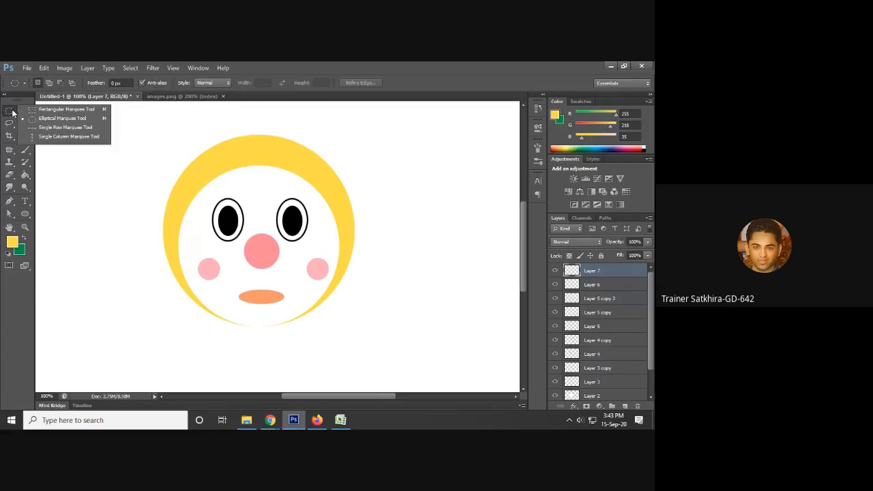
left_click(61, 108)
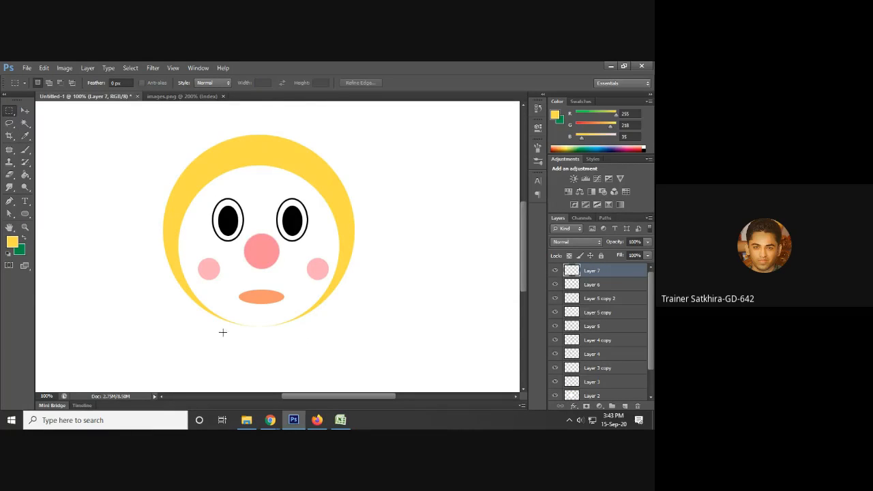
left_click_drag(146, 311, 384, 329)
left_click_drag(284, 322, 280, 341)
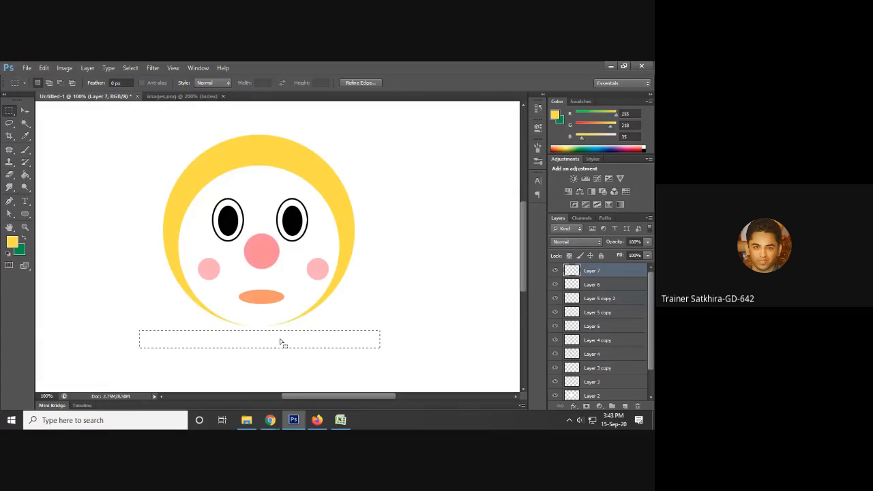
- Compare with the collar area in images.png, shift the rectangular selection slightly up, fill it with yellow on Layer 7, and deselect
left_click(181, 96)
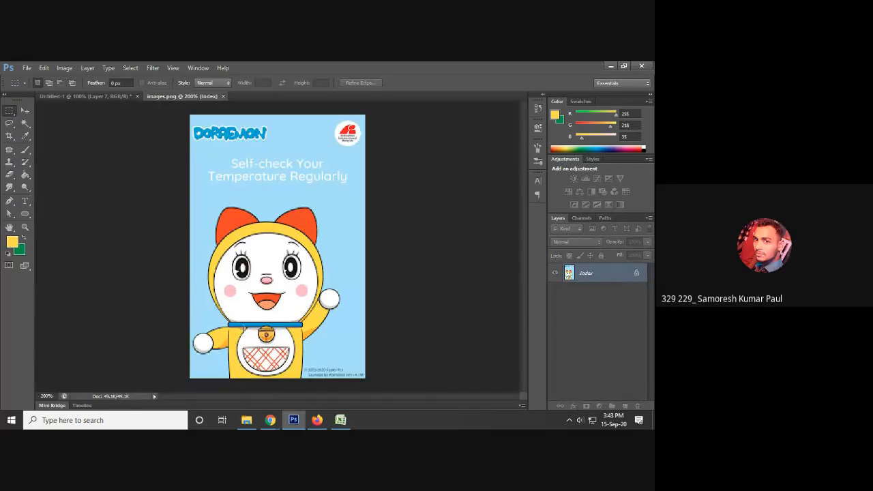
left_click(84, 95)
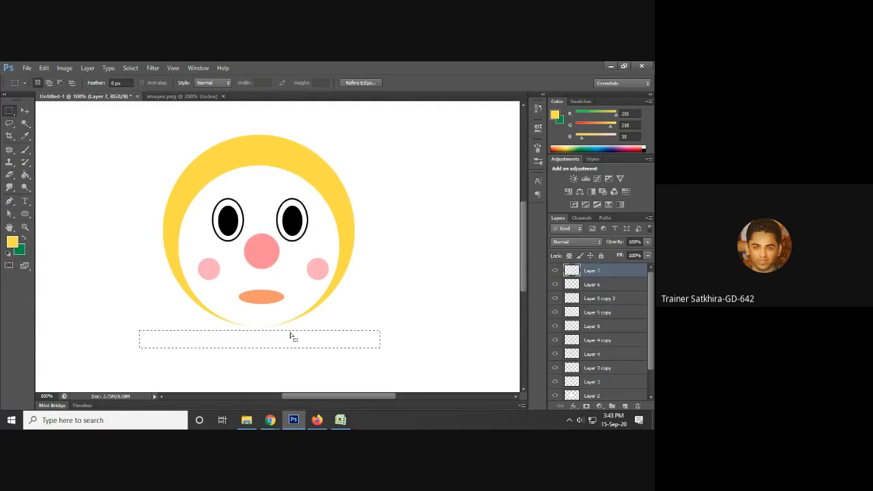
left_click_drag(291, 334, 289, 334)
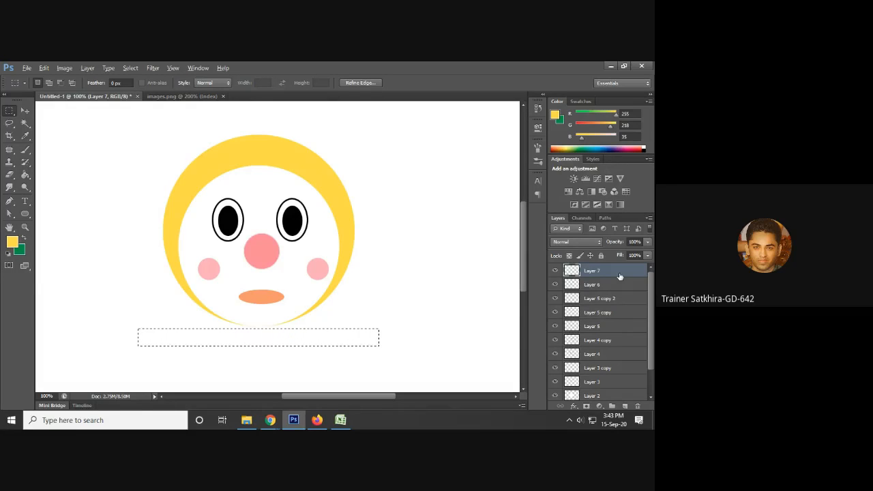
key("alt+BackSpace")
key("ctrl+d")
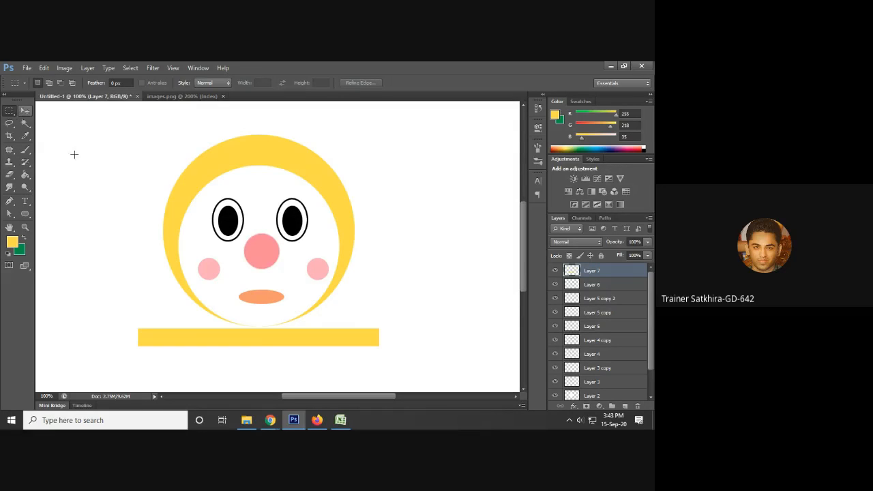
- Nudge the yellow bar up until it touches the bottom of the face circle, and deselect the layer
key("v")
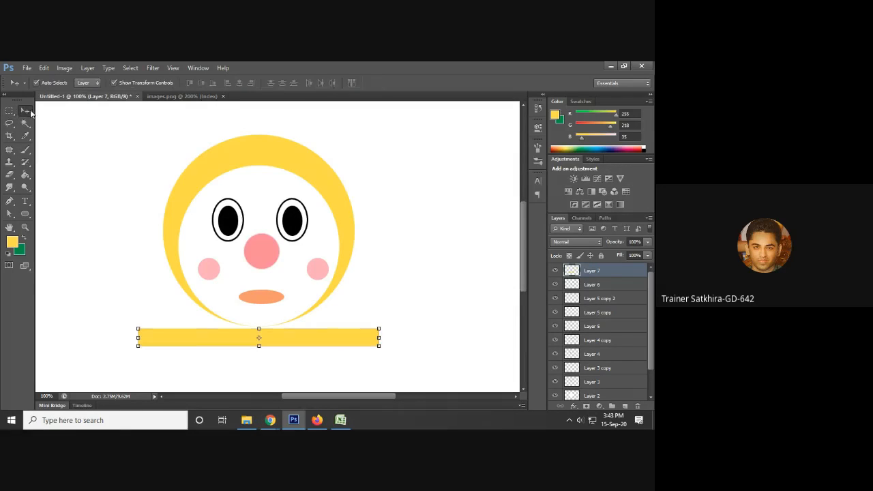
key("Up")
key("Up")
key("Up")
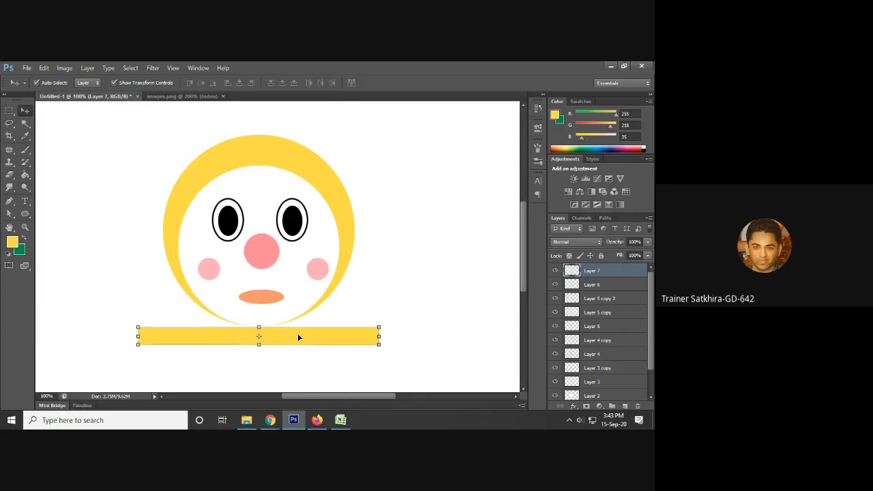
left_click(457, 319)
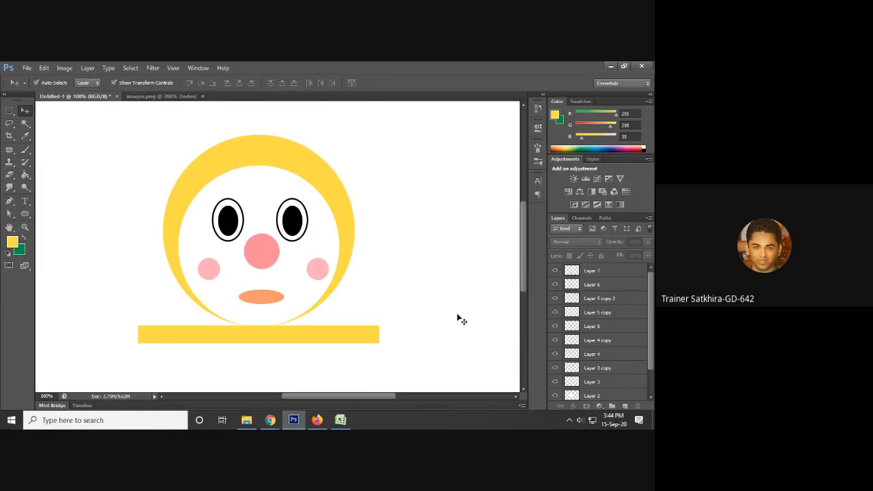
left_click_drag(449, 307, 422, 302)
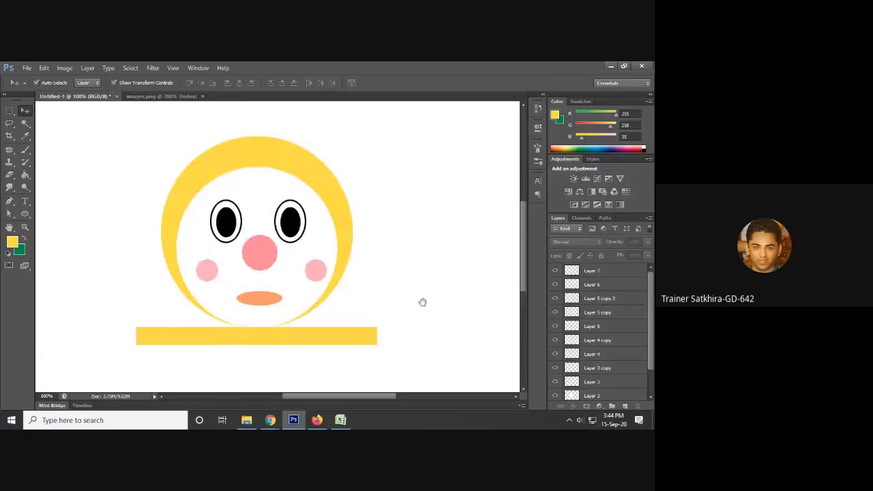
- Check the body in images.png, select all face and bar layers except the background, and move them up the canvas together
left_click(176, 96)
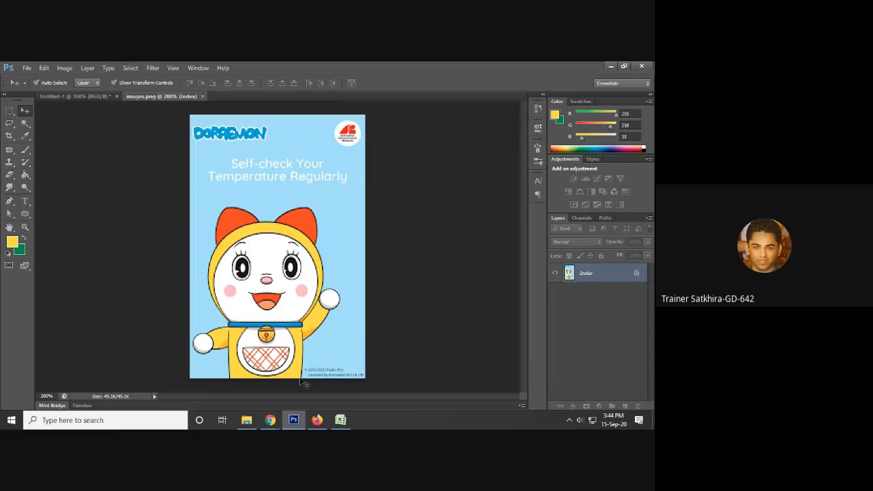
left_click(104, 97)
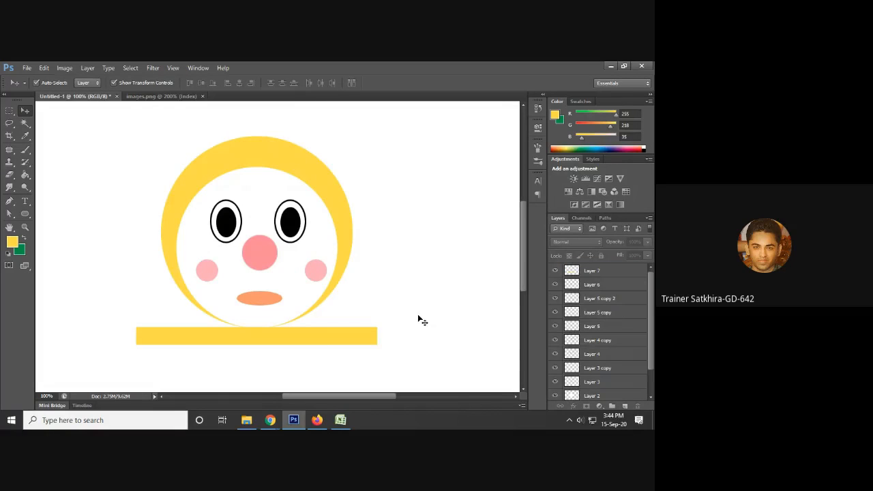
key("ctrl+minus")
key("ctrl+minus")
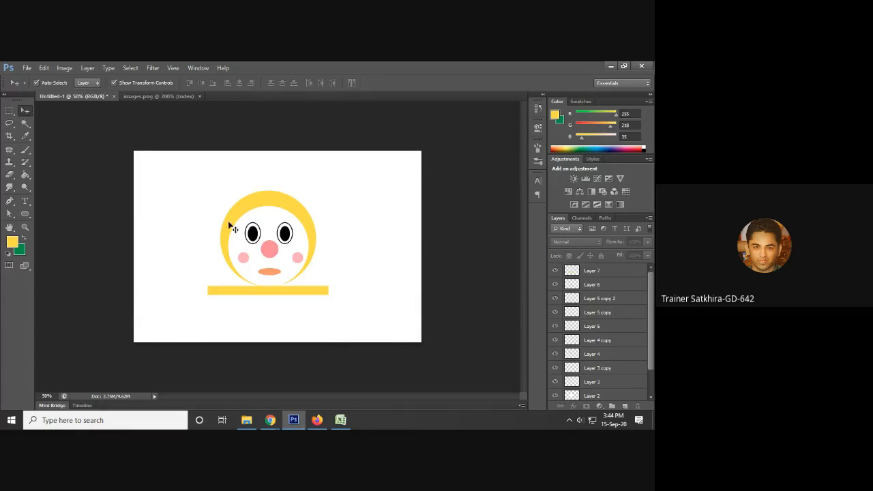
left_click_drag(167, 167, 364, 318)
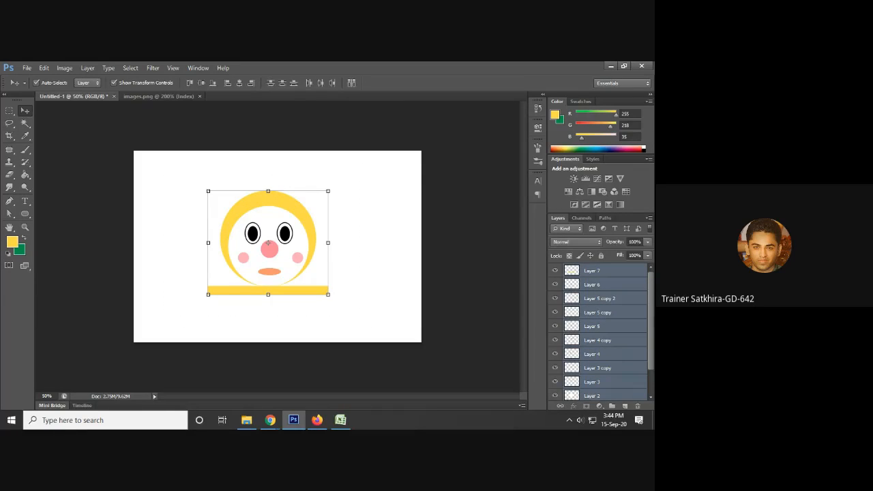
left_click_drag(649, 324, 651, 377)
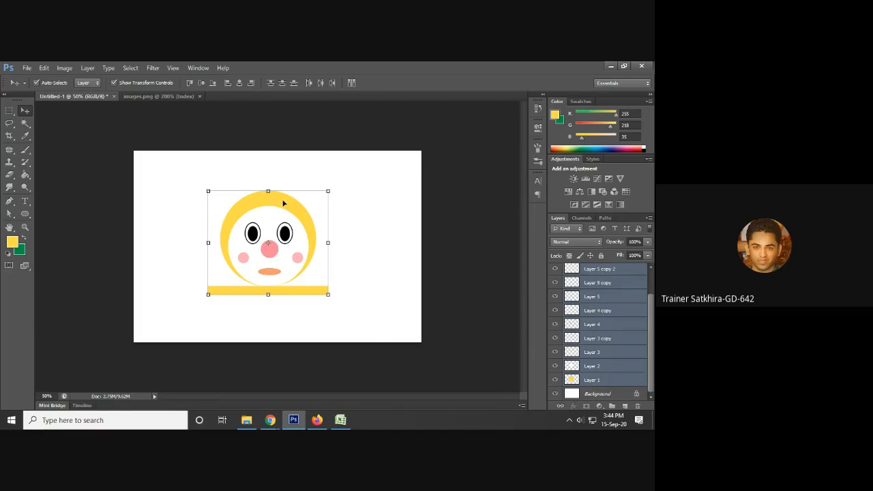
left_click_drag(283, 203, 289, 172)
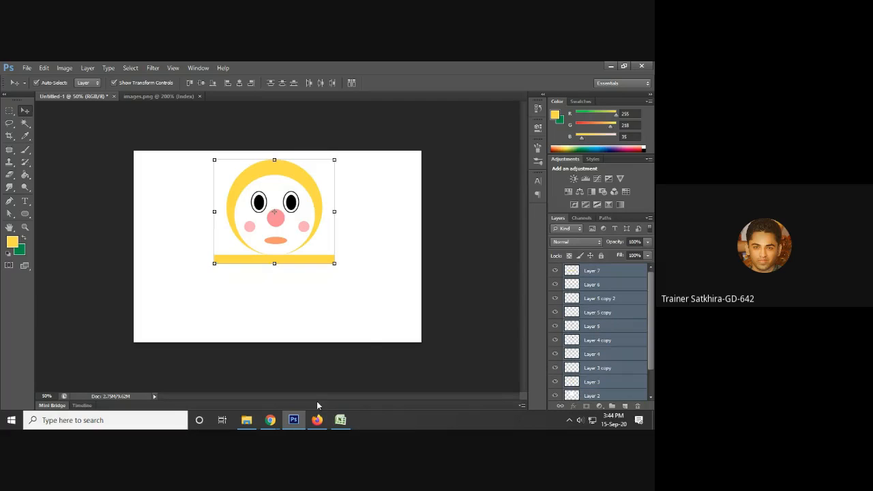
left_click(208, 332)
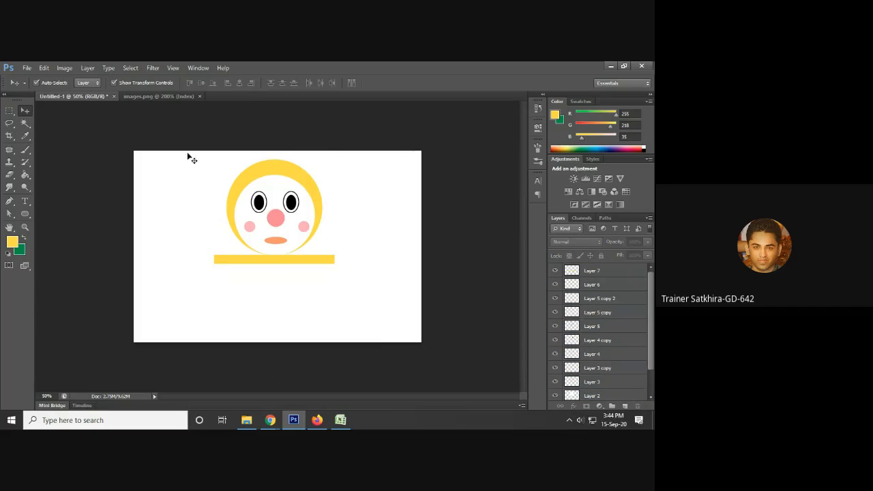
- Reselect all the character layers, scale them down slightly around their center, and apply the transform
left_click_drag(188, 154, 353, 313)
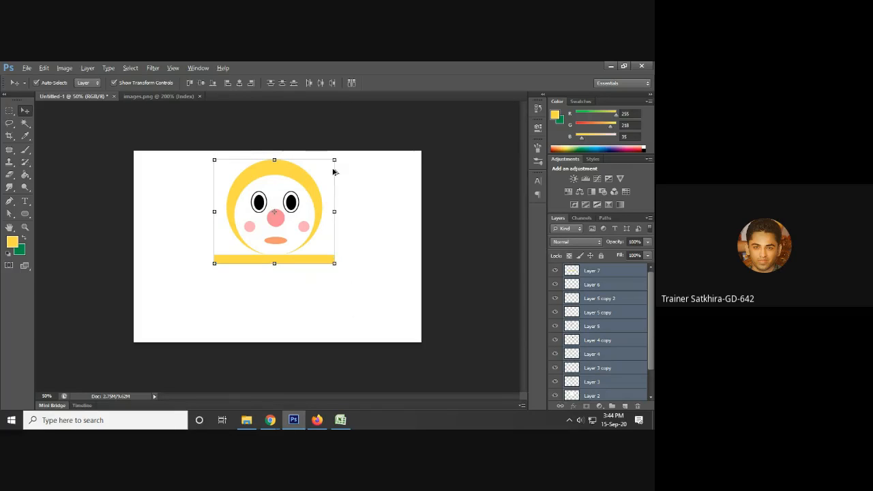
left_click_drag(335, 159, 324, 167)
left_click(481, 82)
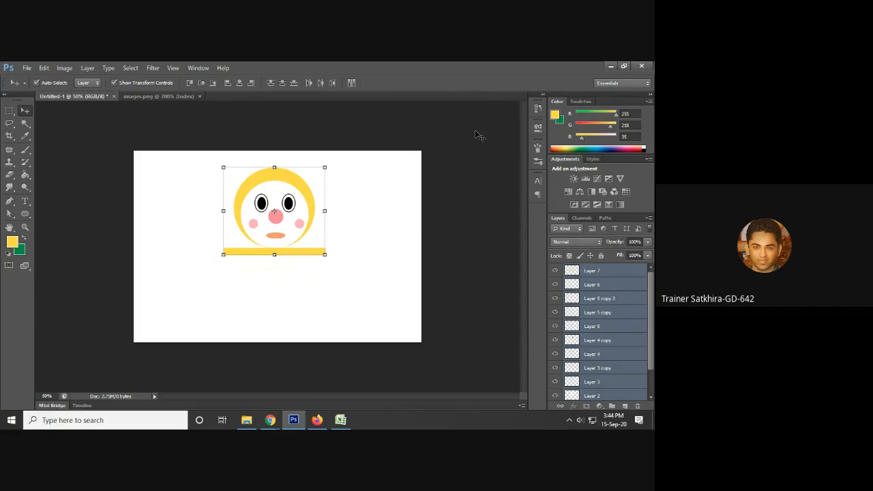
- Nudge the scaled character up in large increments to just below the canvas's upper edge
key("shift+Up")
key("shift+Up")
key("shift+Up")
key("shift+Up")
key("shift+Up")
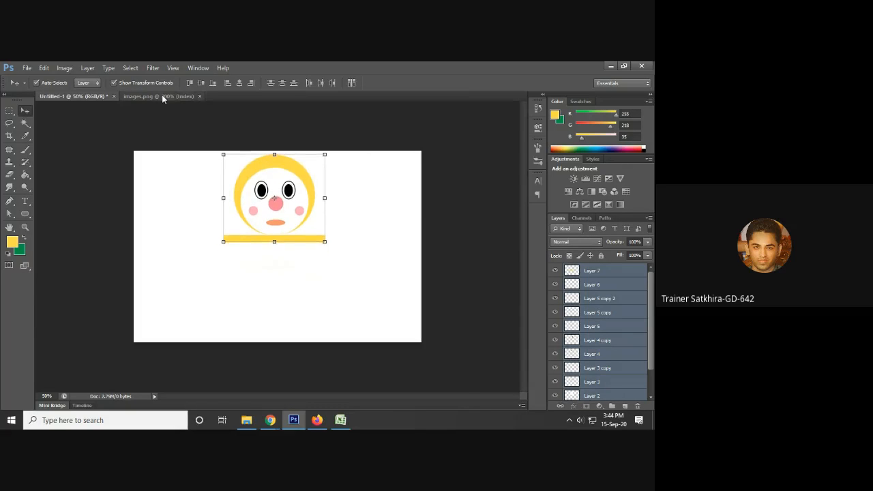
- Check the body in images.png, select all the character layers in the drawing to review them in the layer list, and deselect them
left_click(162, 96)
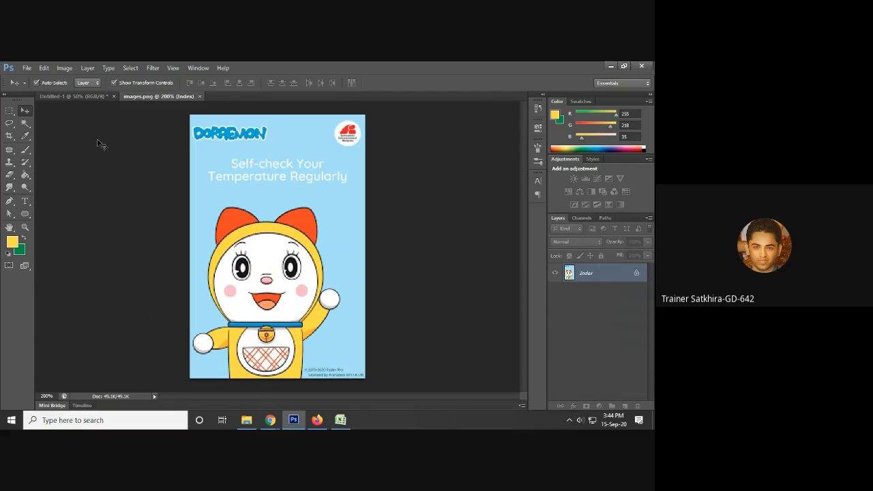
left_click(100, 100)
left_click(613, 274)
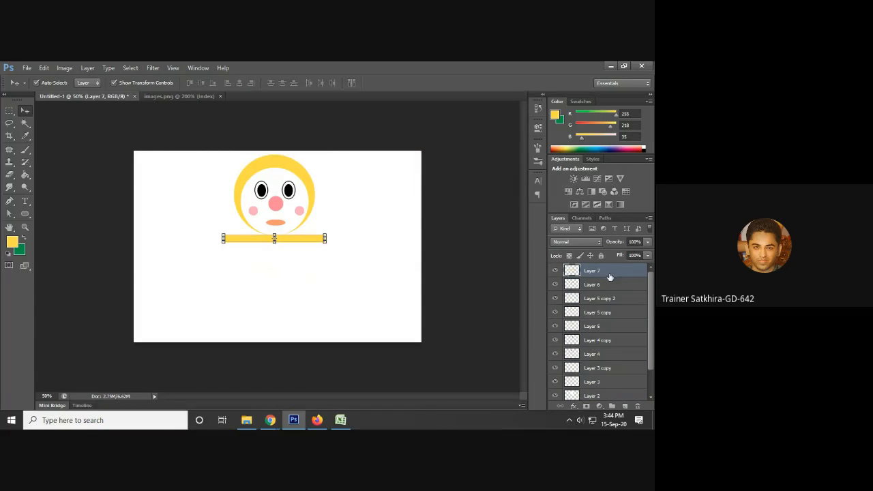
left_click_drag(195, 150, 342, 287)
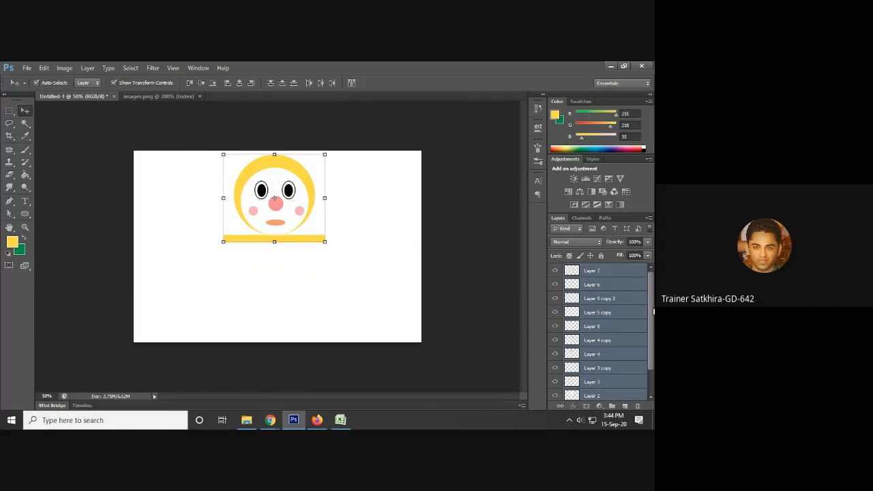
scroll(654, 311, "down", 2)
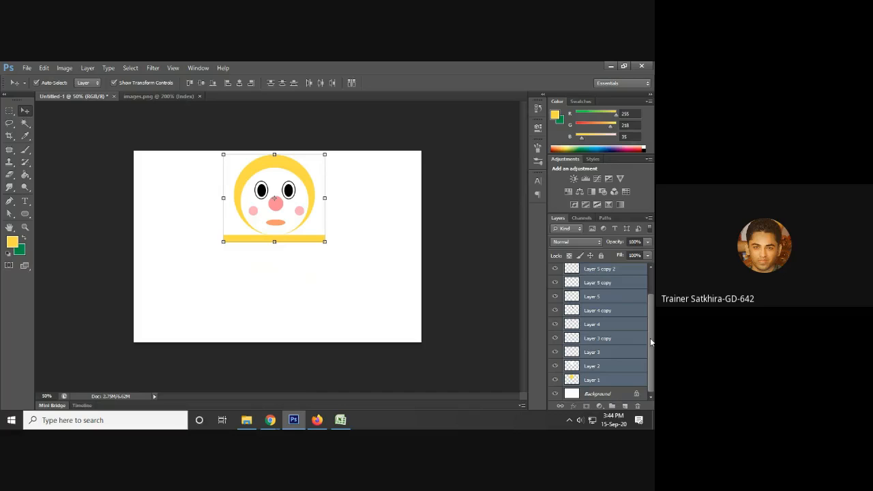
left_click_drag(650, 337, 645, 315)
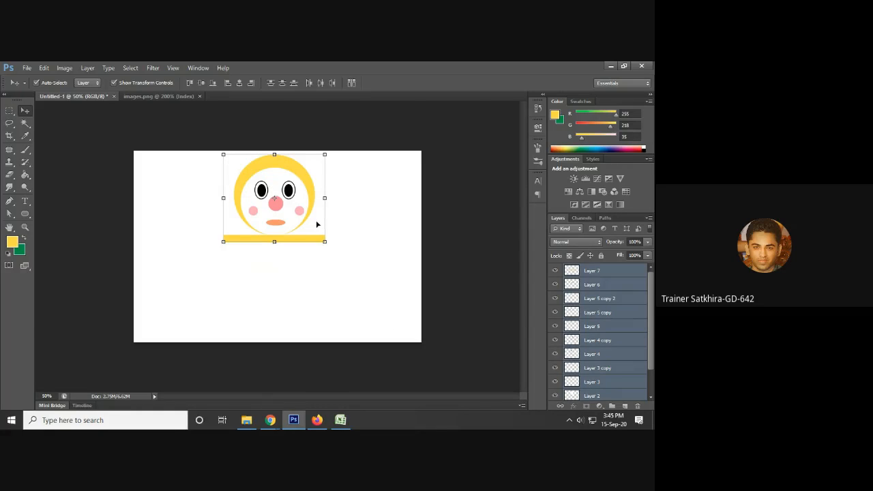
left_click(375, 277)
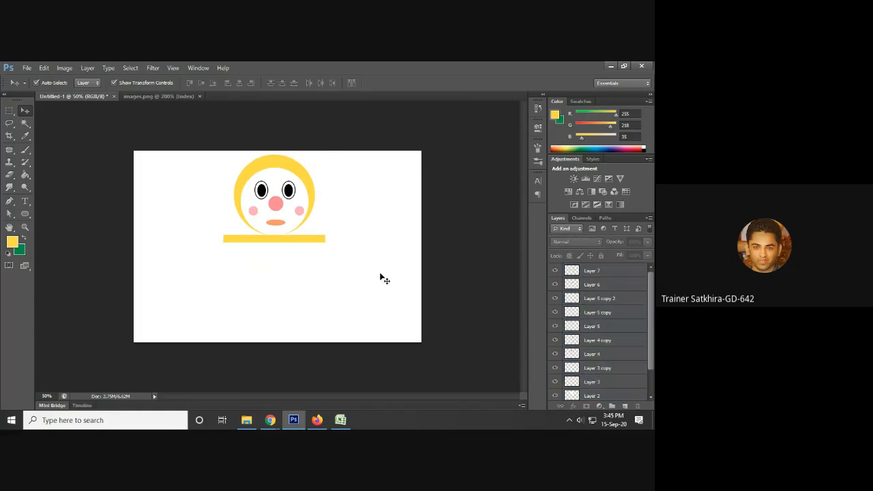
- Add a new layer above the yellow bar's layer and draw a rectangular selection for the body directly beneath the bar, checking against images.png
left_click(601, 271)
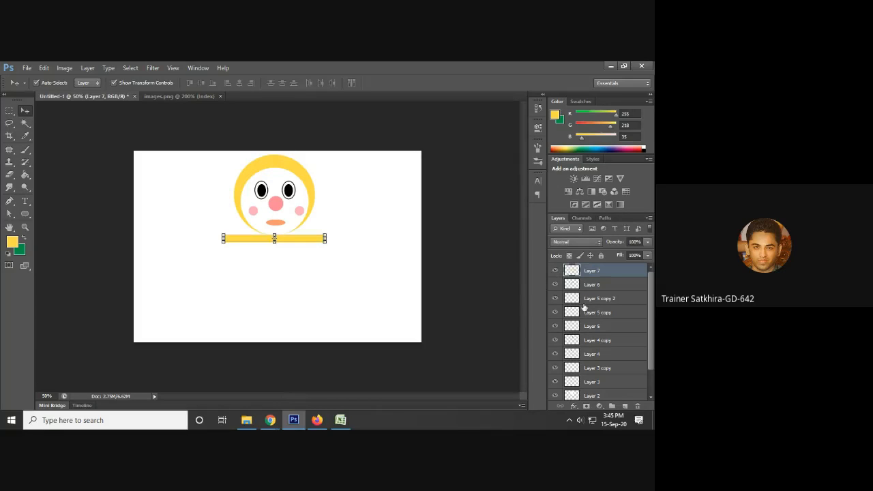
left_click(626, 406)
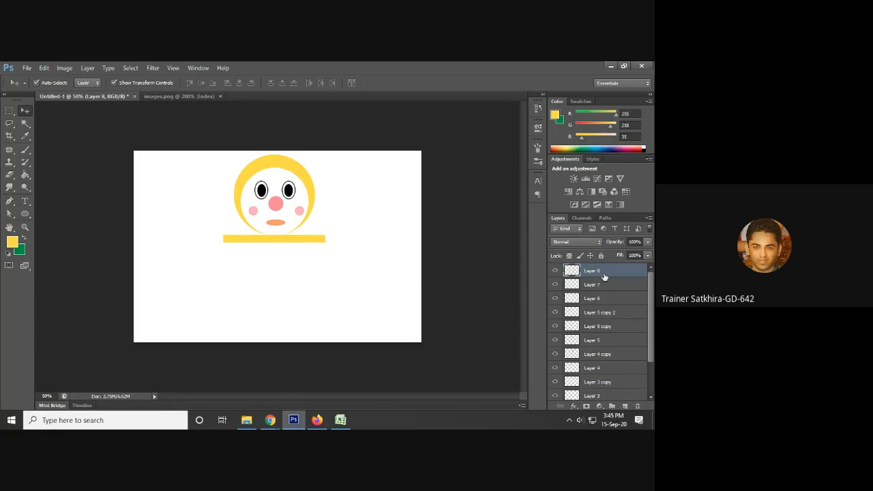
left_click(10, 110)
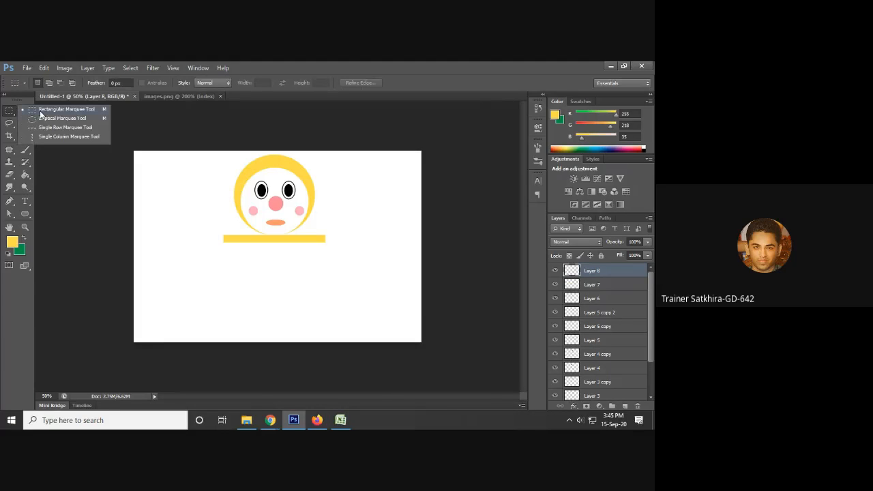
left_click(52, 111)
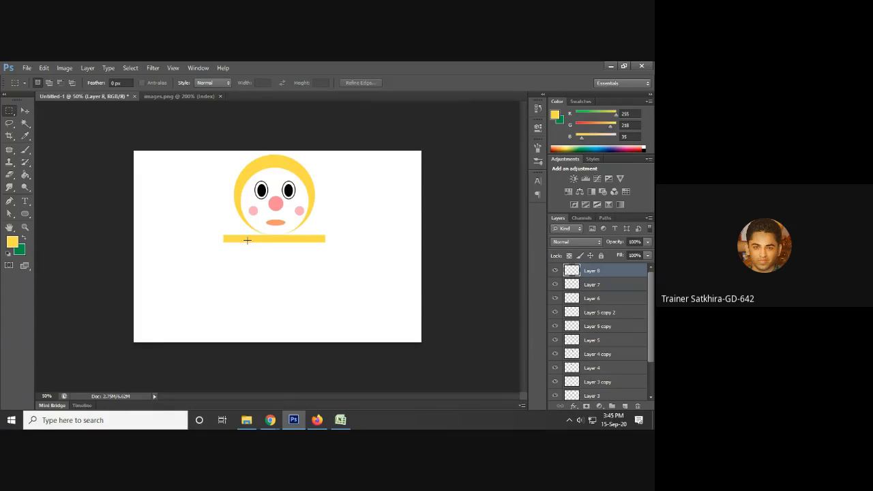
left_click(171, 96)
left_click(83, 96)
left_click_drag(256, 237, 288, 272)
- Compare the body selection with images.png, fill it with the yellow foreground color, and deselect it
left_click(188, 96)
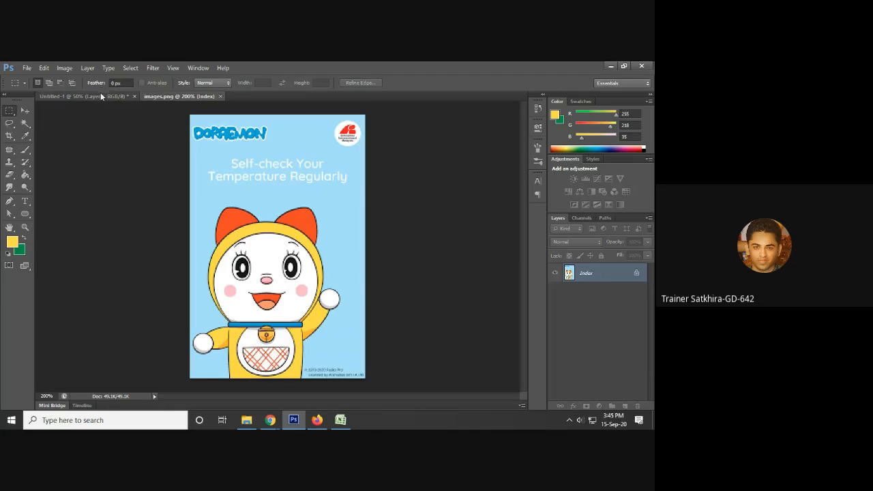
left_click(100, 95)
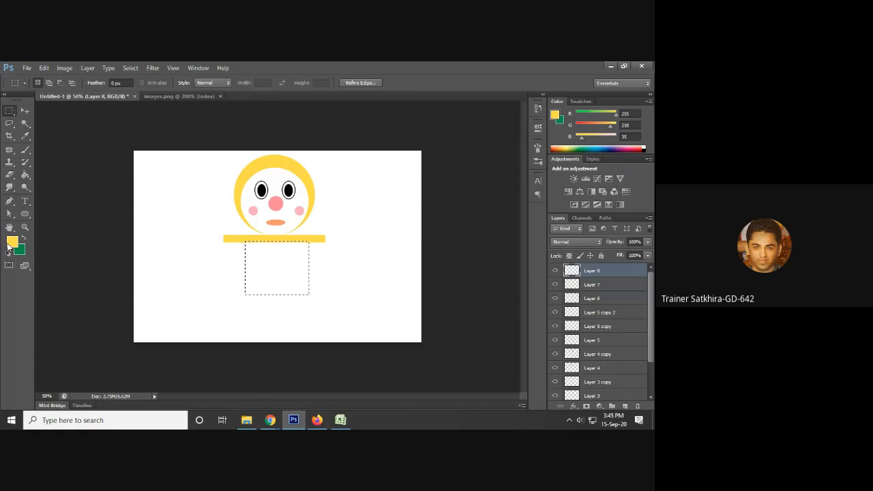
key("alt+BackSpace")
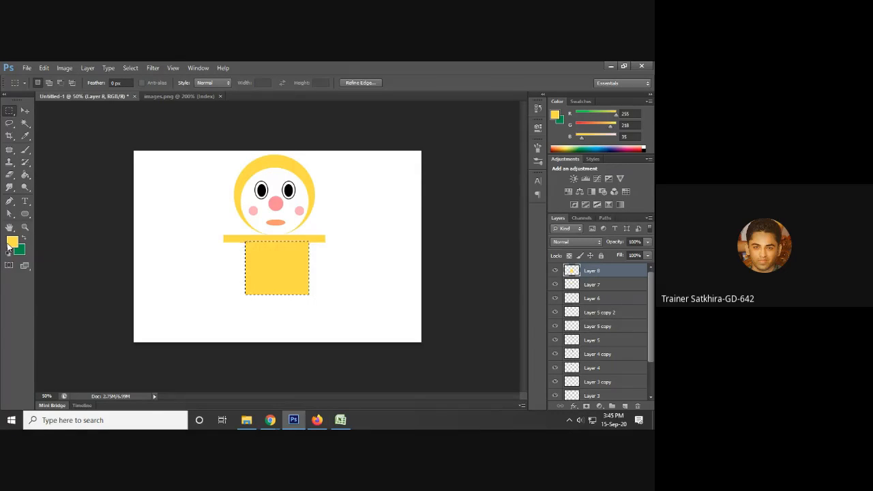
key("ctrl+d")
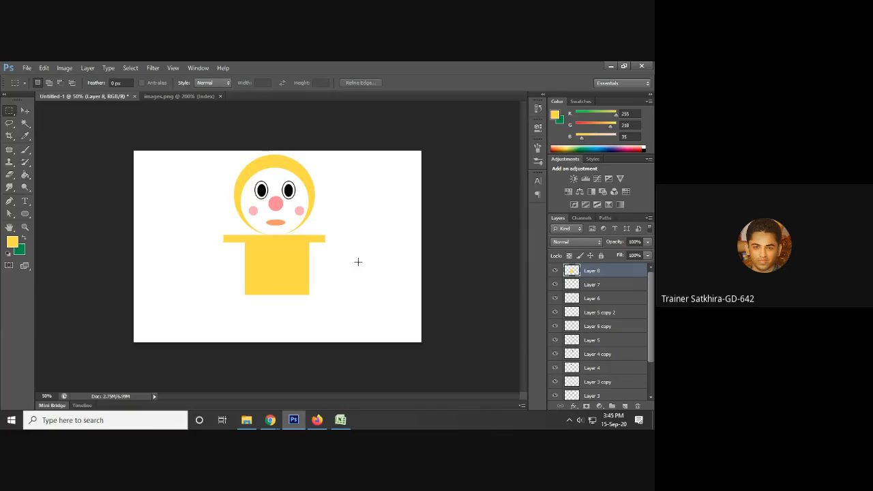
- Shift the yellow body block slightly left to center it under the face, deselect the body and bar layers, and check images.png
left_click(25, 111)
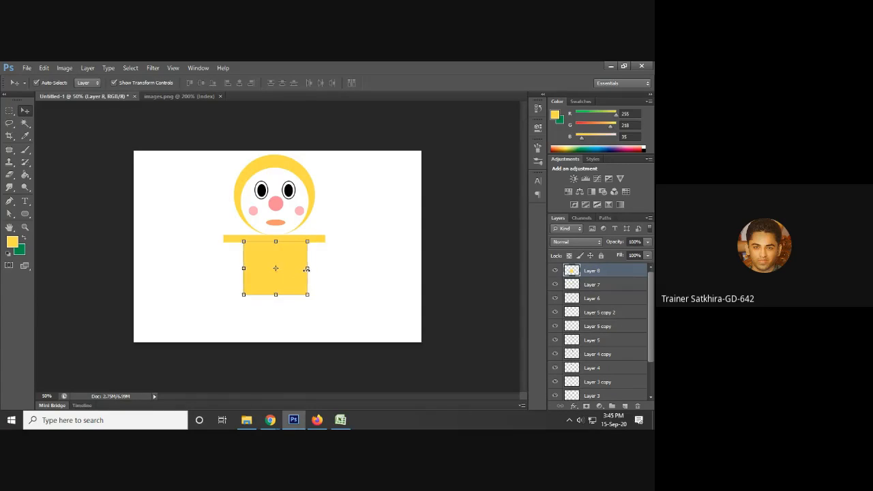
left_click(348, 287)
left_click(297, 278)
left_click(374, 288)
left_click(302, 279)
left_click(364, 283)
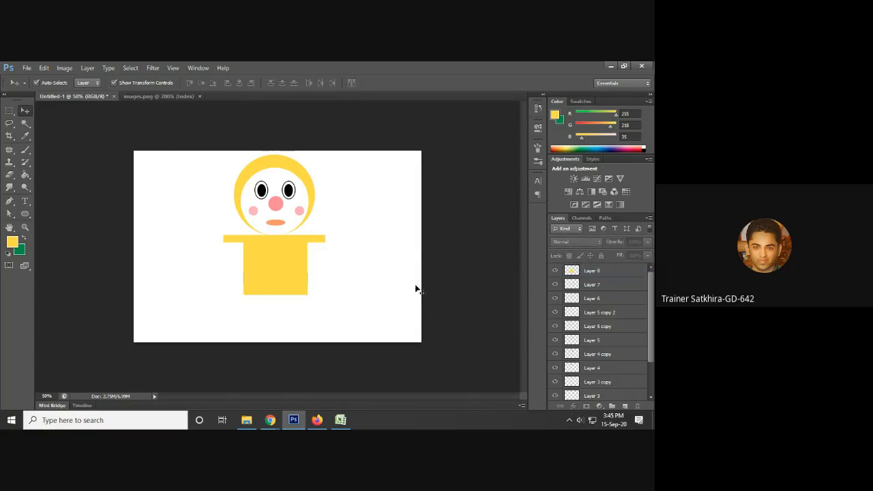
left_click(299, 276)
left_click(359, 282)
left_click(323, 240)
left_click(353, 253)
left_click(157, 95)
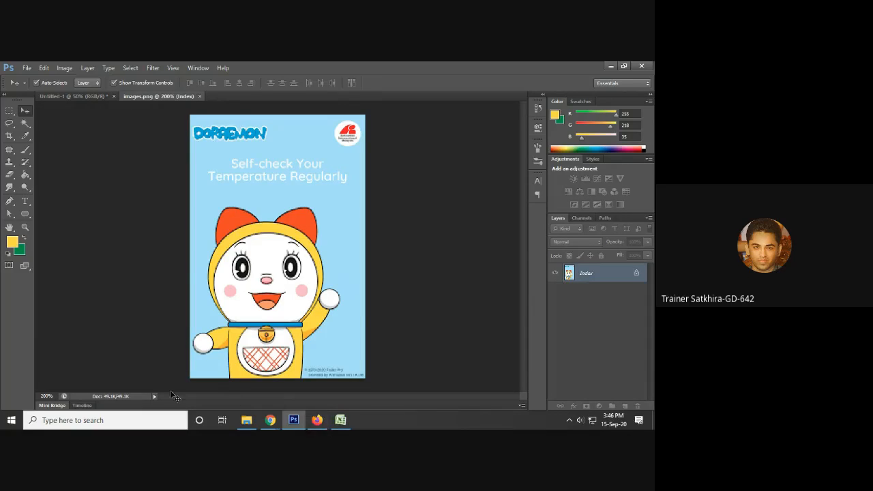
- Sample the blue of the character's collar in images.png as the foreground color and return to the Untitled-1 drawing
left_click(93, 96)
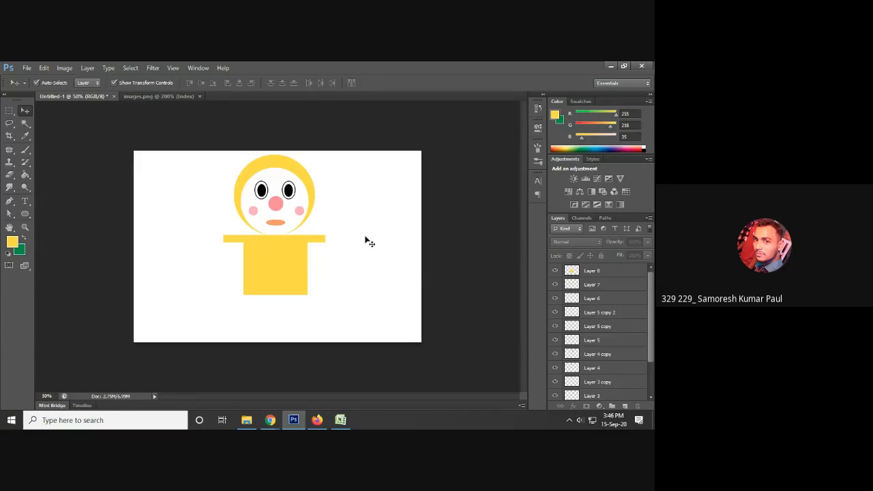
left_click(162, 99)
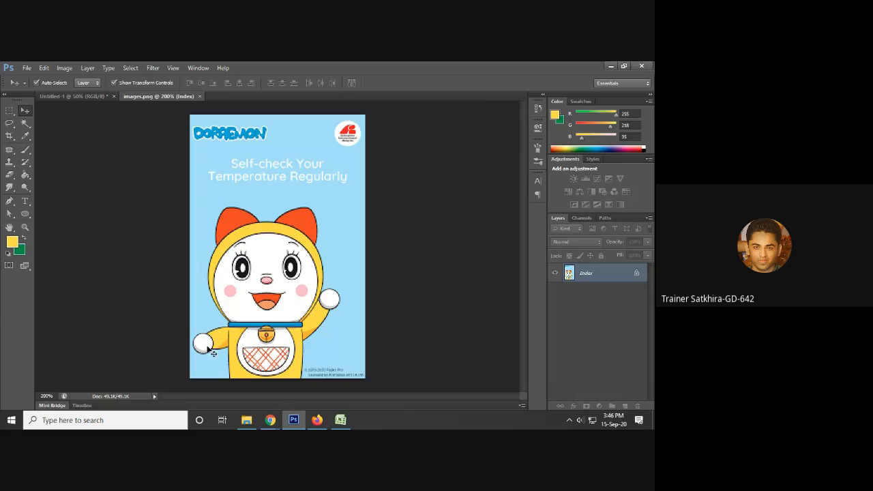
key("i")
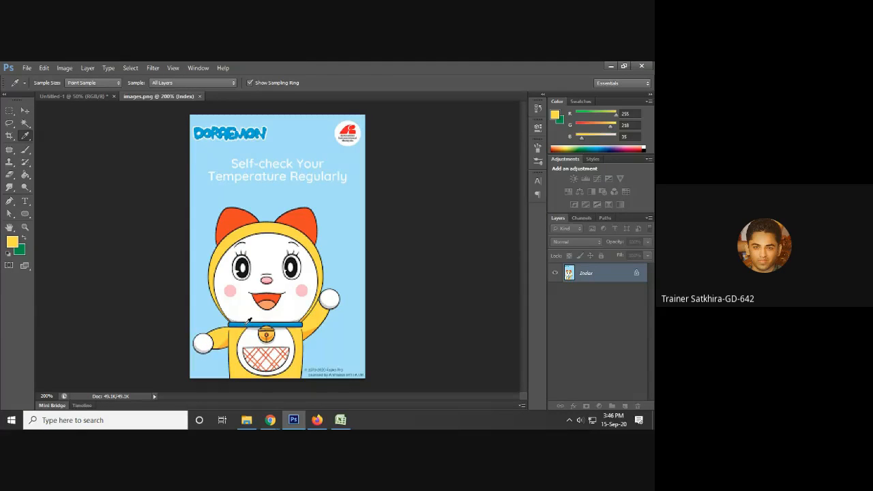
left_click(247, 323)
left_click(68, 95)
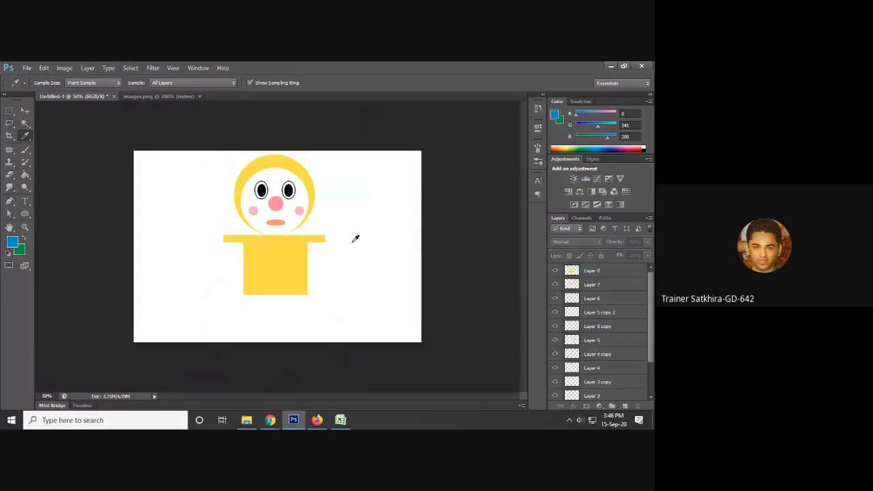
left_click(178, 95)
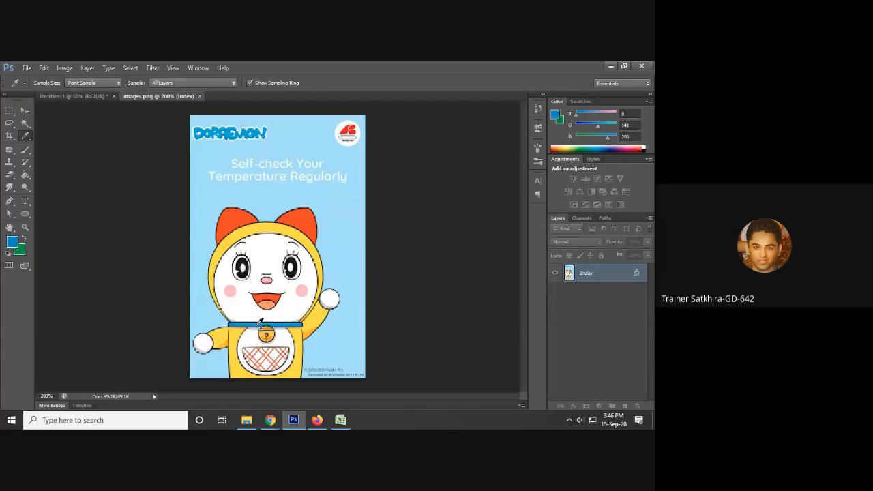
left_click(89, 95)
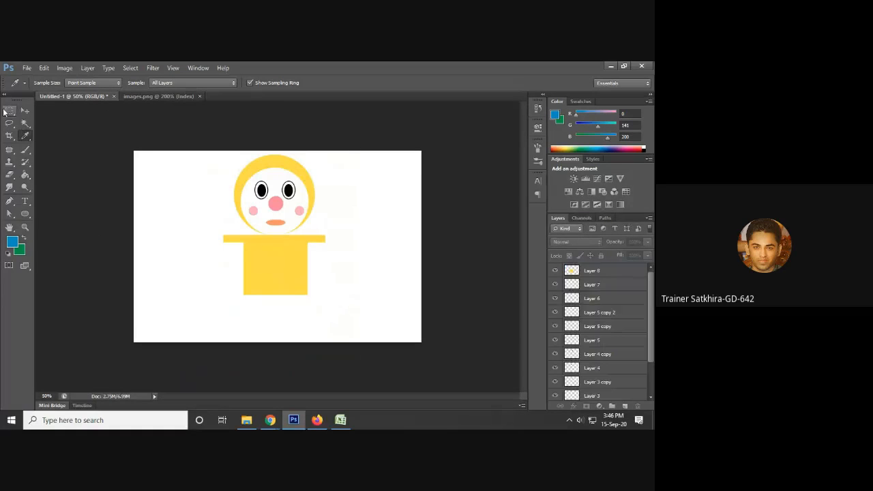
- On a new layer above Layer 8, select a thin rectangle under the chin, fill it with the foreground blue and deselect
left_click(599, 272)
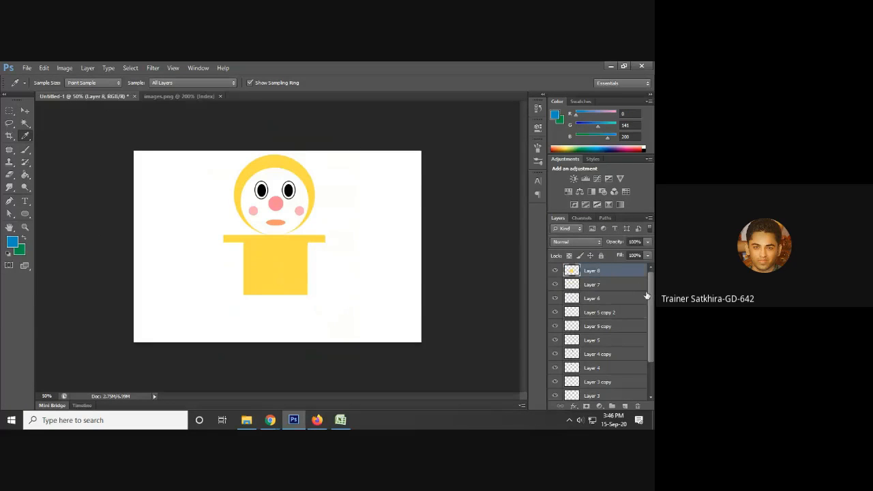
left_click(625, 406)
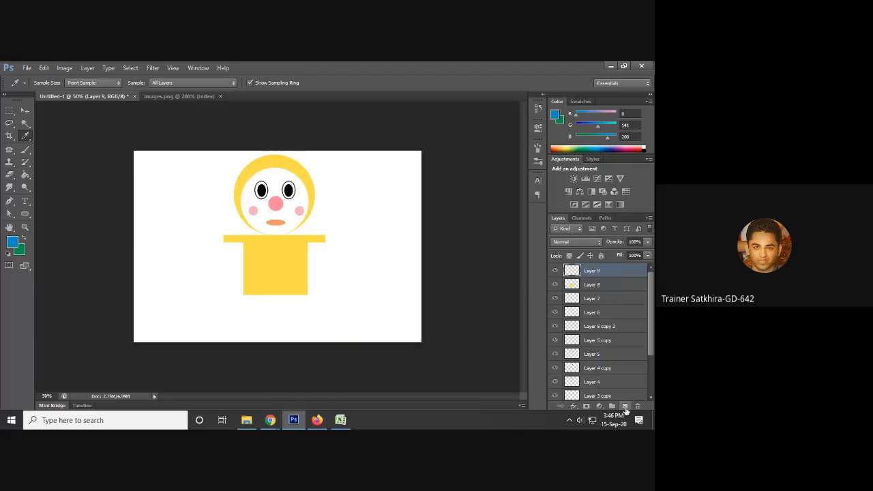
left_click(10, 111)
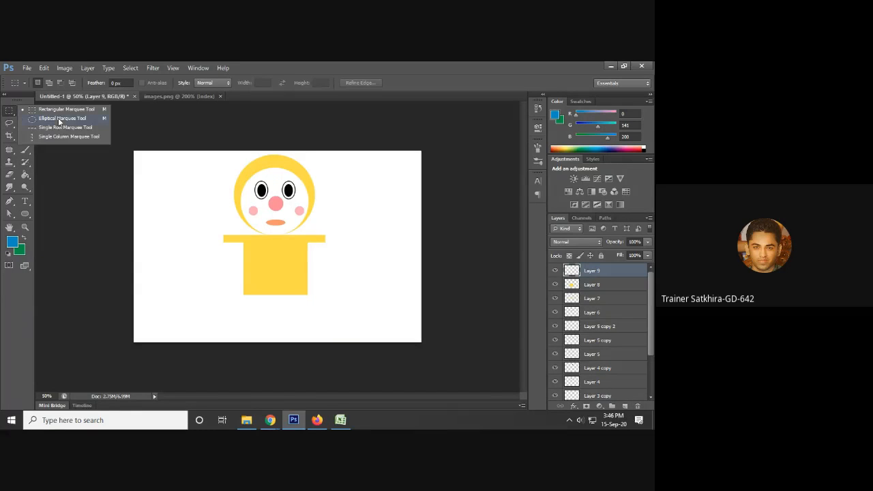
left_click(69, 110)
left_click(170, 98)
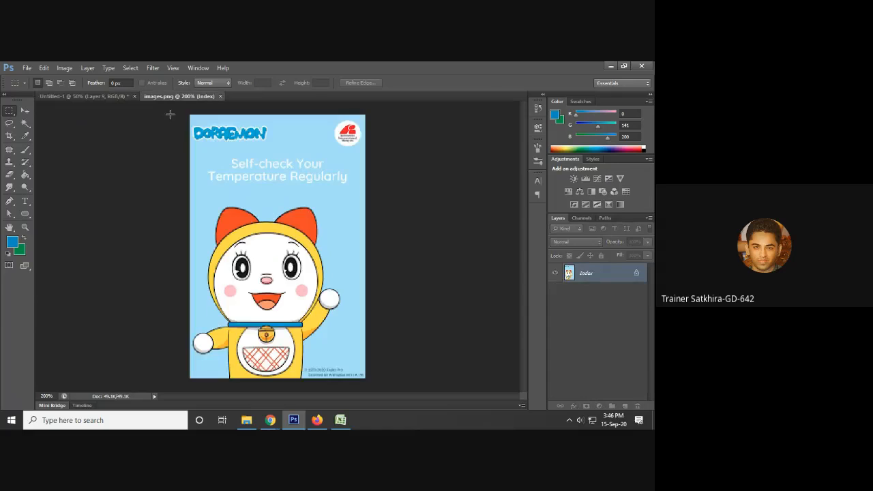
left_click(93, 97)
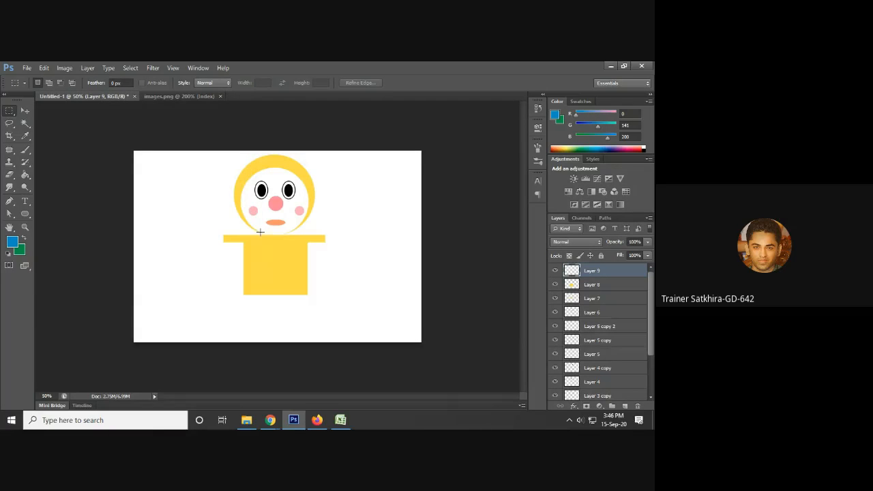
left_click_drag(260, 232, 292, 236)
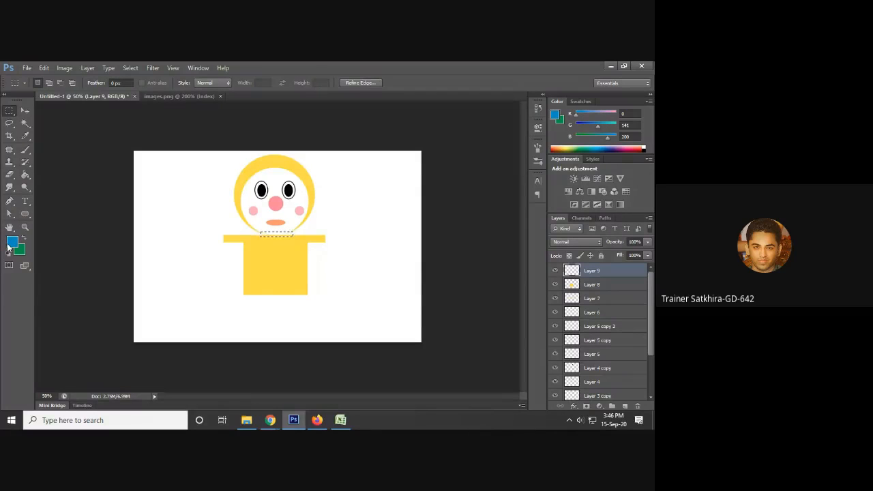
key("alt+BackSpace")
left_click(320, 266)
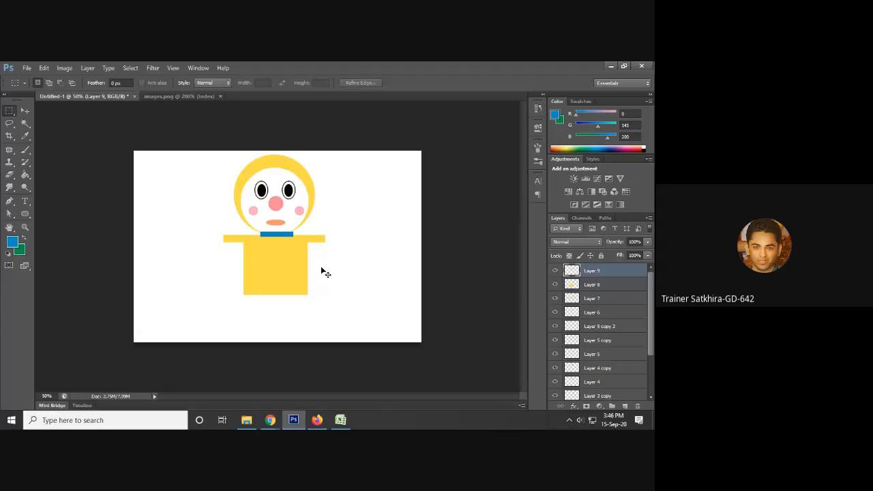
- Nudge the blue collar slightly left and the yellow arm bar slightly right to align them with the body
key("ctrl+plus")
left_click(25, 112)
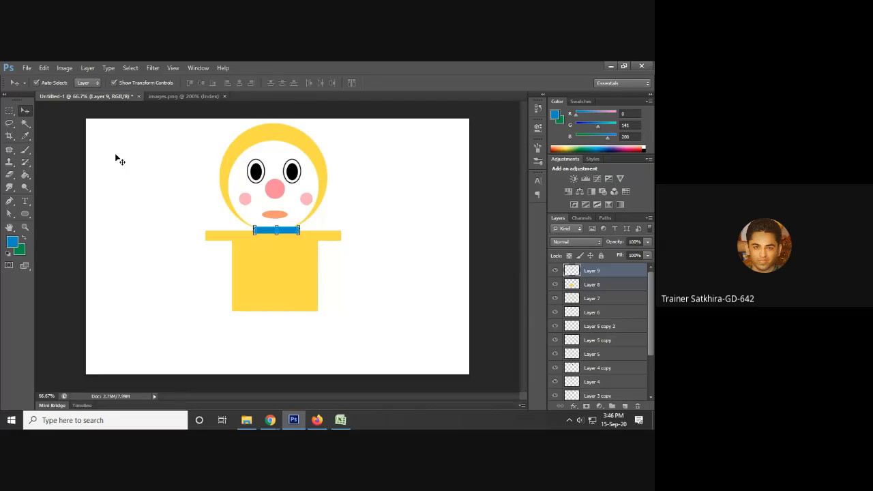
left_click(291, 234)
left_click(292, 232)
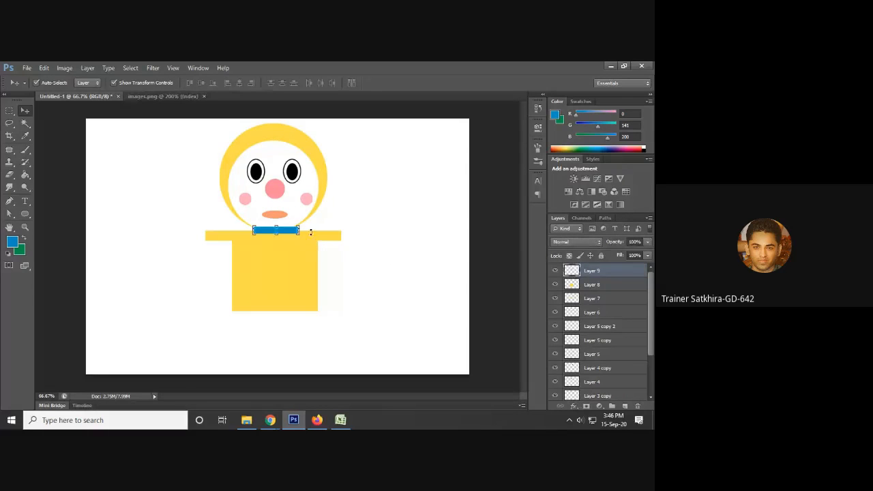
left_click(440, 258)
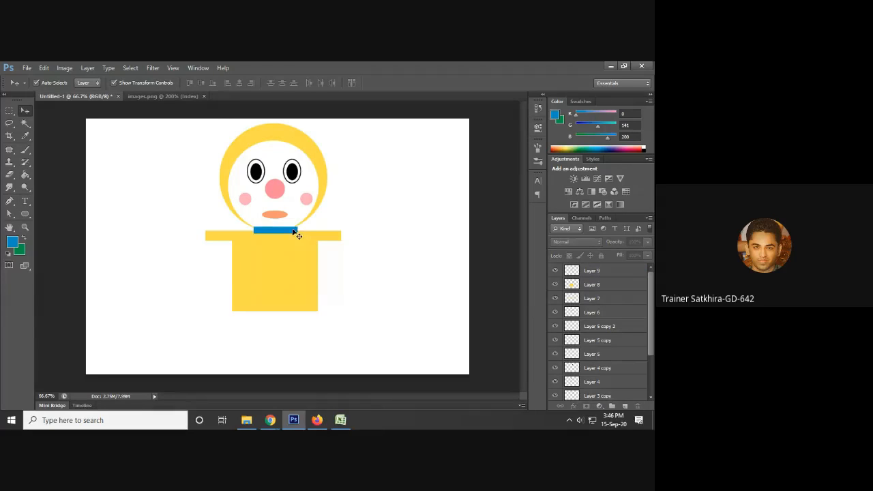
left_click(296, 232)
left_click(428, 252)
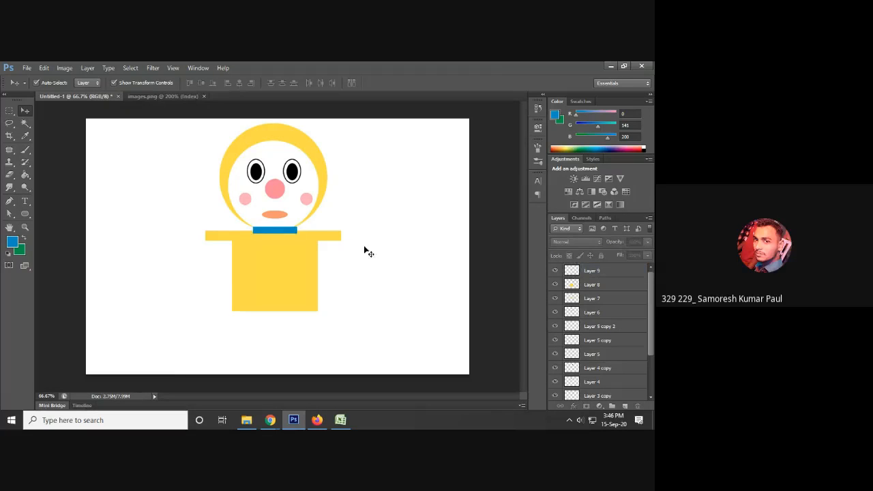
left_click_drag(341, 240, 343, 240)
left_click(436, 258)
- On a new layer above Layer 9, make a small circular selection at the left end of the yellow arm bar for the hand
left_click(167, 96)
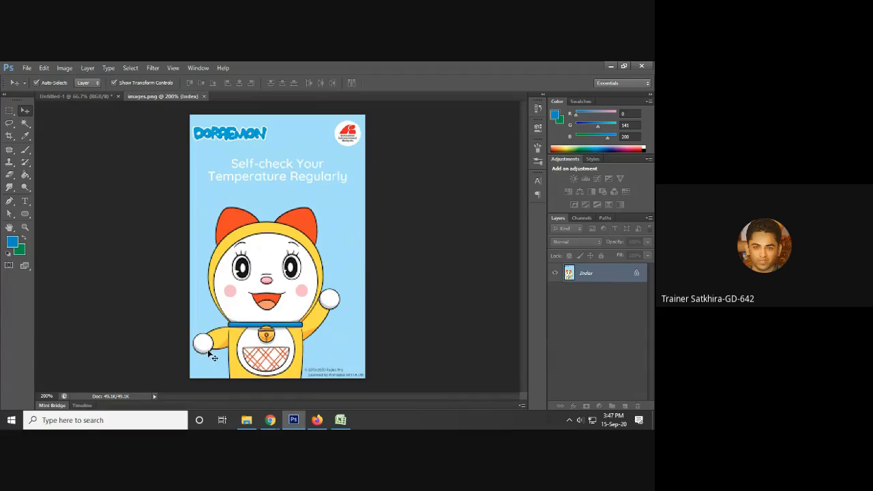
left_click(100, 95)
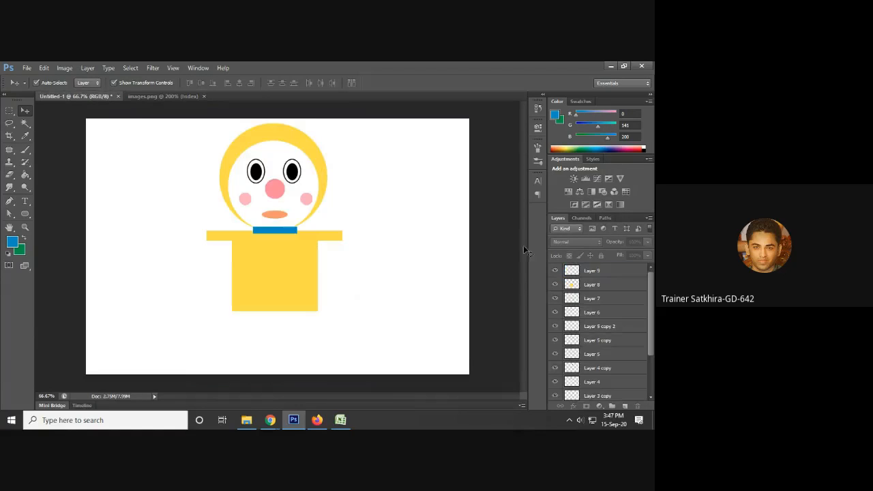
left_click(602, 271)
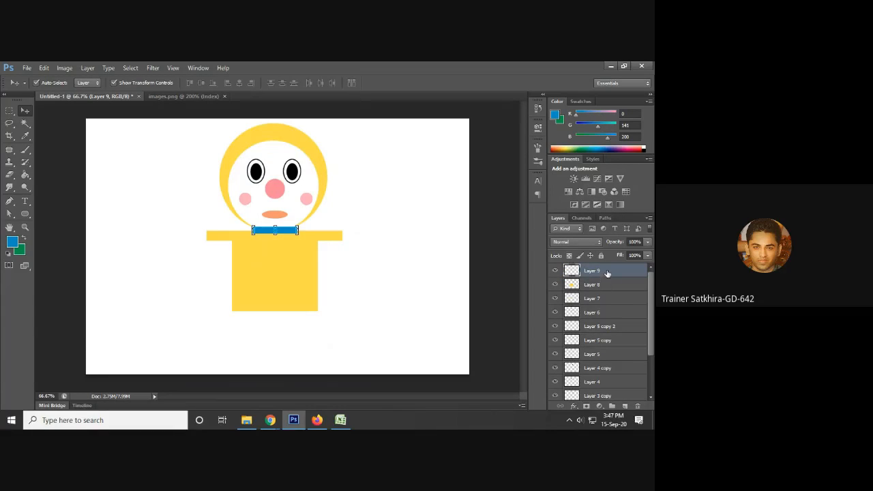
left_click(625, 406)
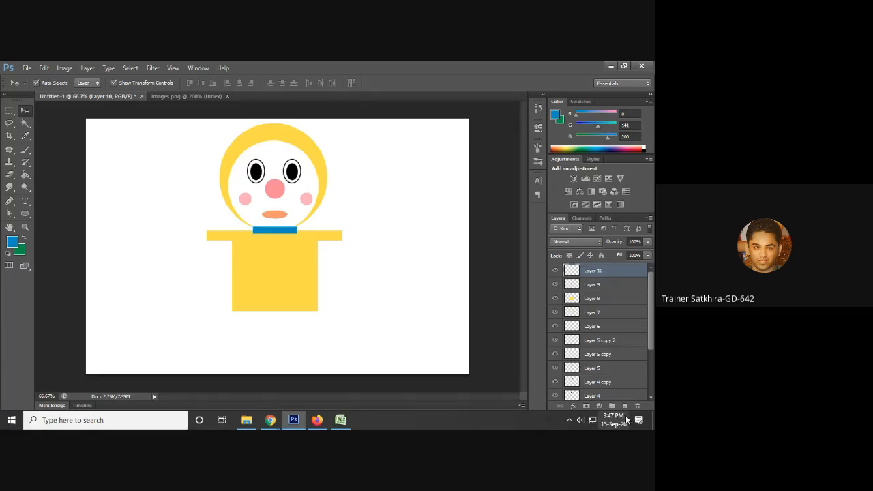
left_click(12, 112)
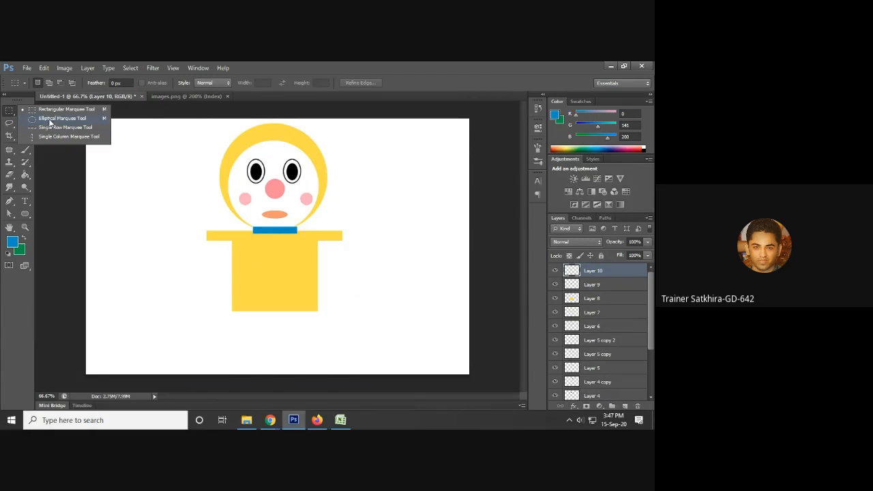
left_click(52, 118)
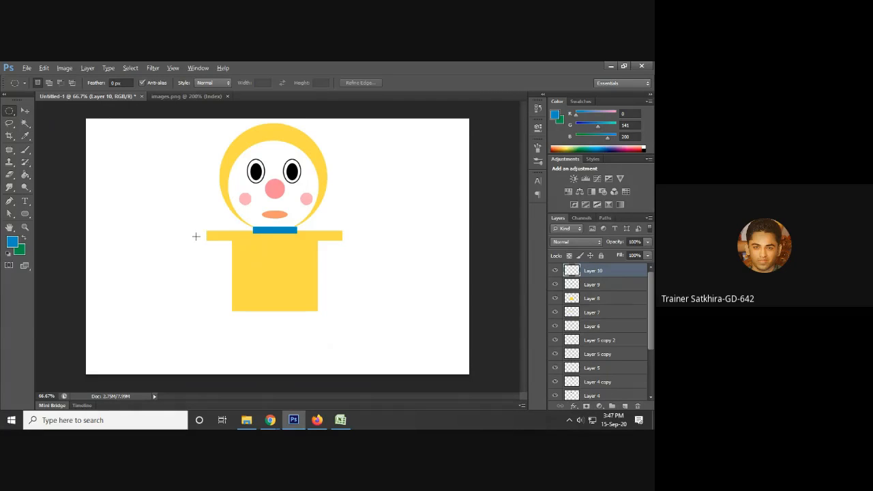
mouse_move(195, 236)
left_mouse_down()
mouse_move(205, 244)
mouse_move(198, 239)
left_mouse_up()
- Sample white from the left hand in images.png and fill the circular hand selection in the drawing with it
left_click(182, 96)
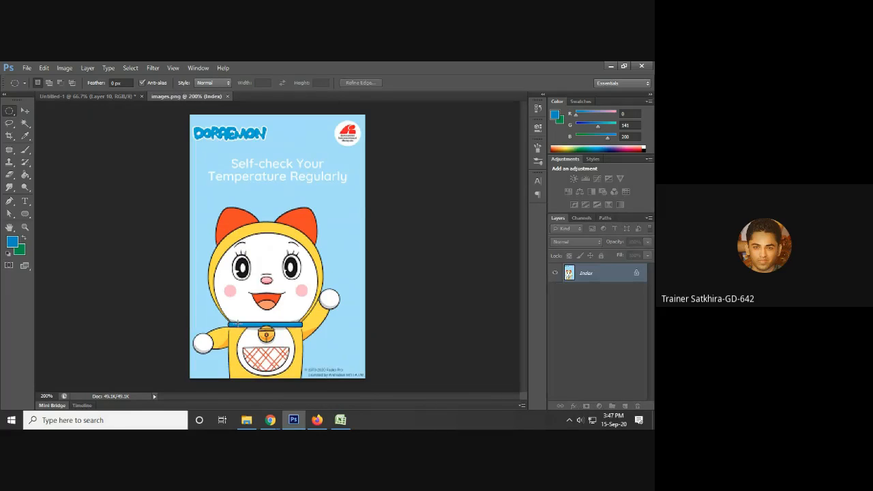
key("i")
left_click(207, 341)
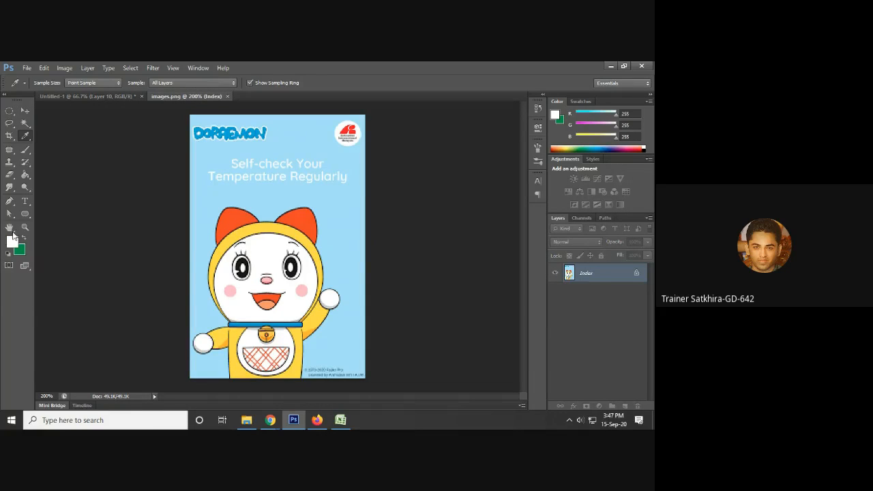
left_click(114, 94)
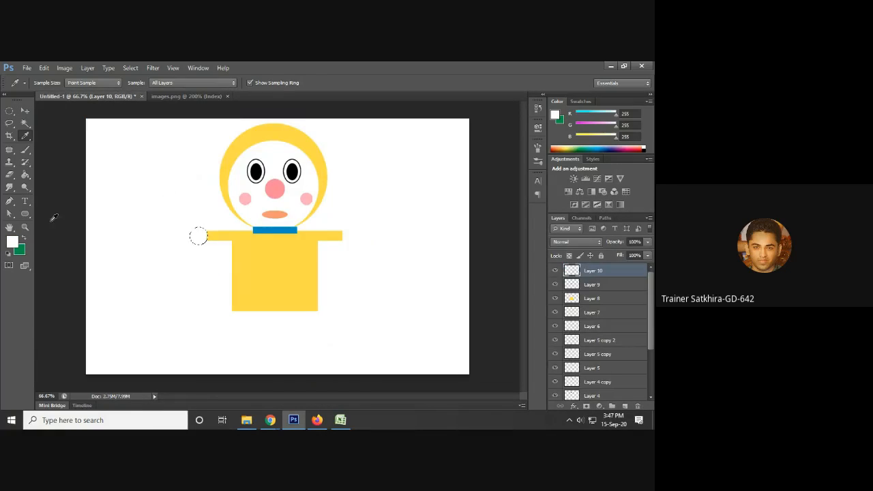
key("alt+BackSpace")
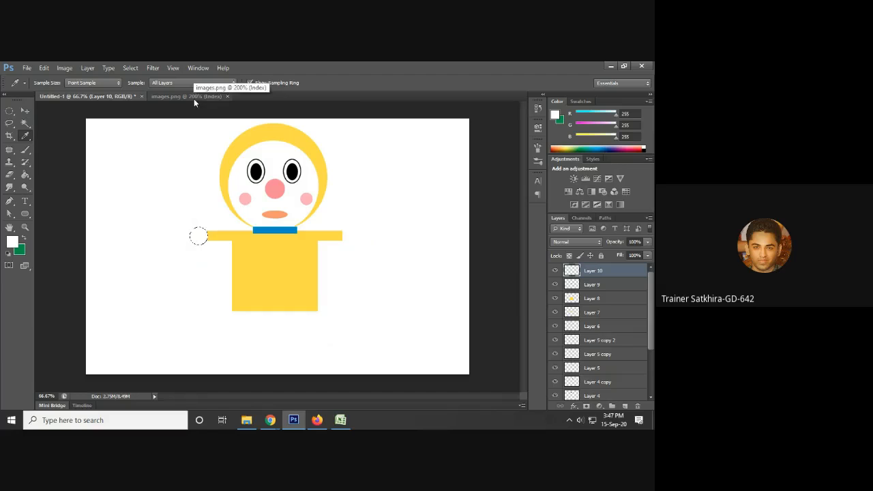
- Sample the light blue backdrop in images.png, clear the hand selection and fill the drawing's Background layer with that color
left_click(193, 98)
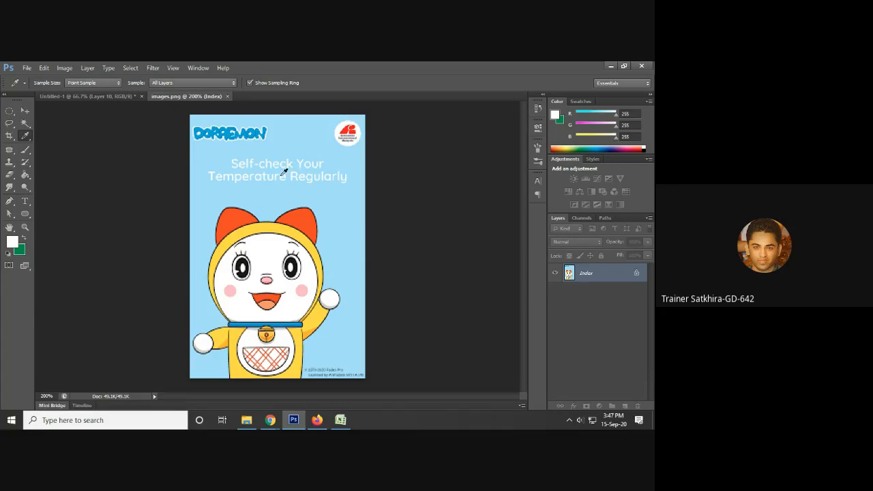
left_click(338, 213)
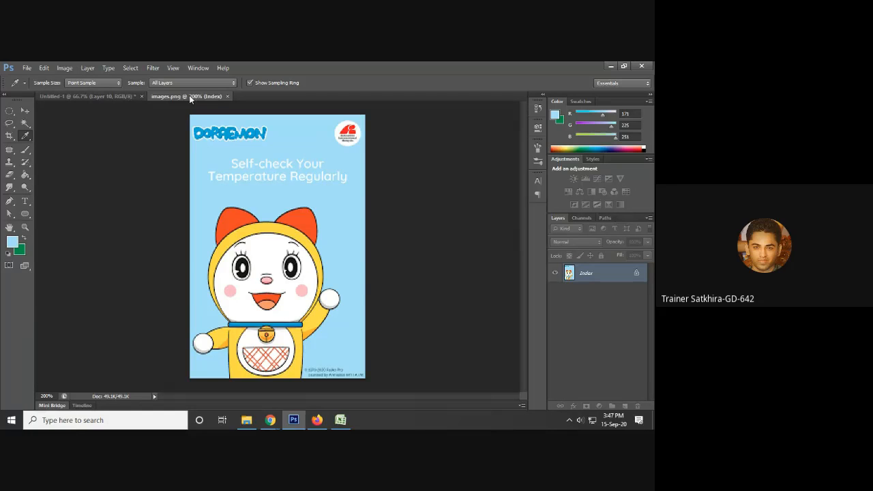
left_click(117, 96)
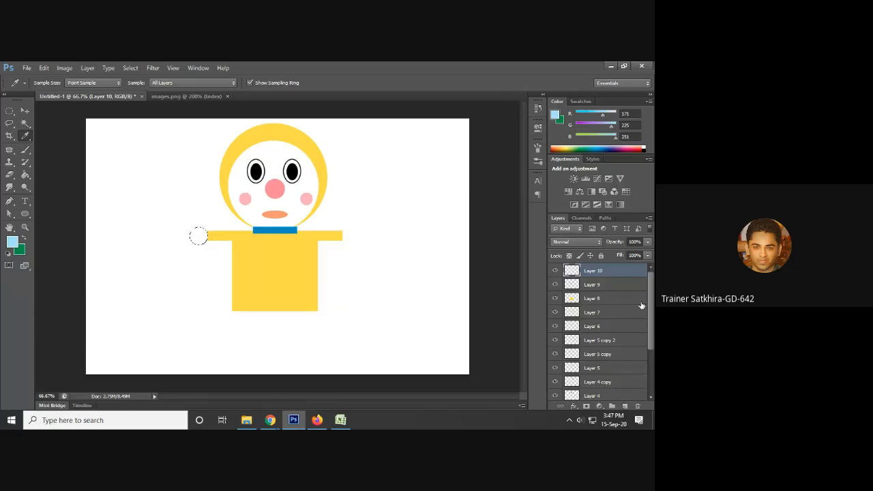
left_click_drag(648, 299, 651, 345)
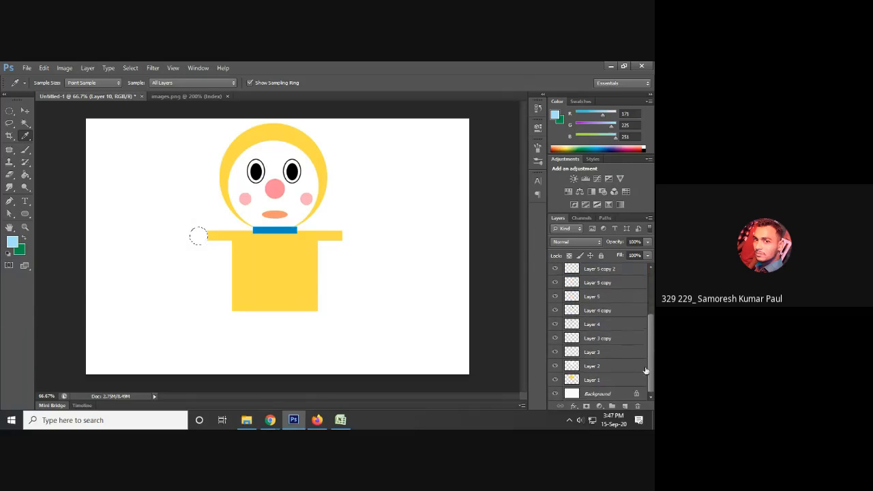
left_click(590, 394)
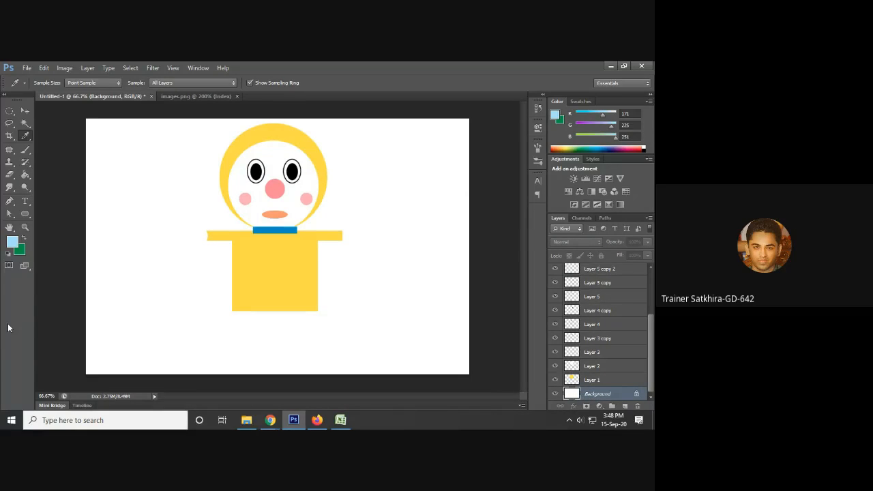
key("alt+BackSpace")
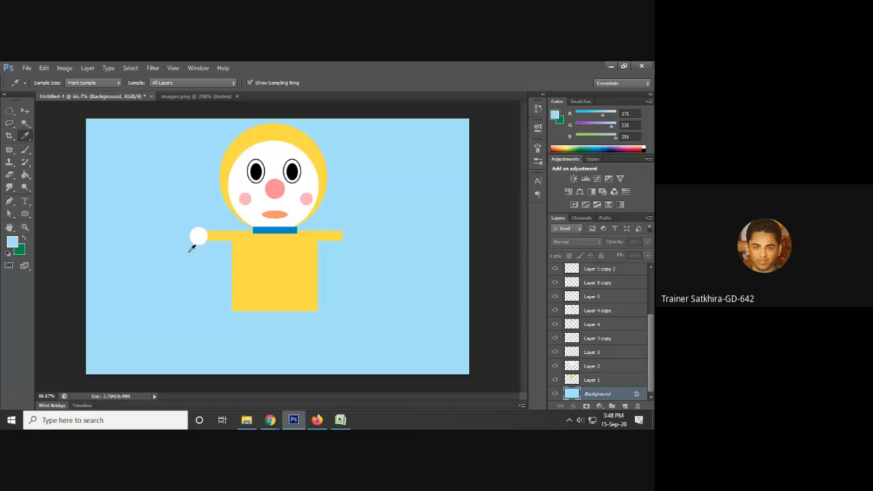
- Duplicate the white hand circle and place the copy at the right end of the yellow arm bar
left_click(195, 96)
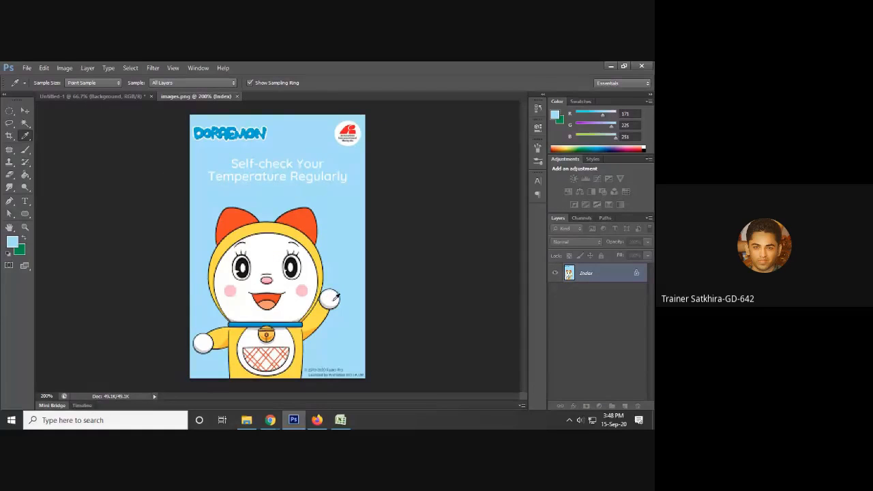
left_click(134, 95)
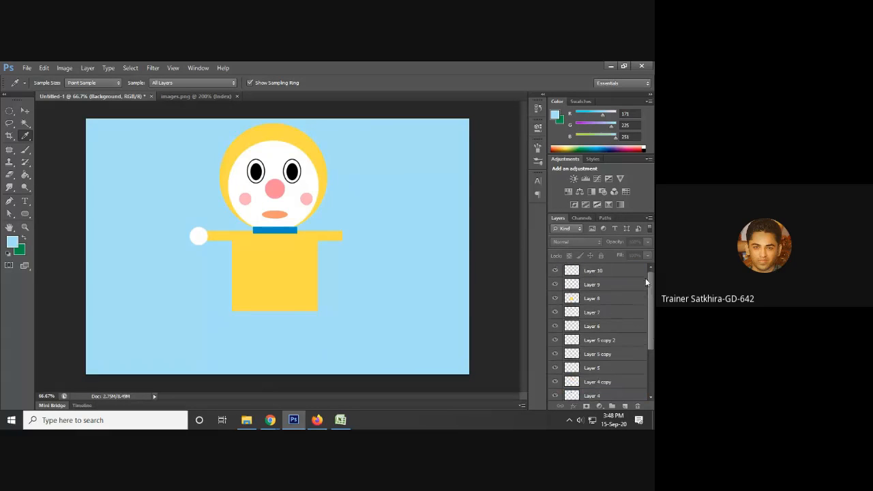
left_click(25, 109)
left_click(197, 236)
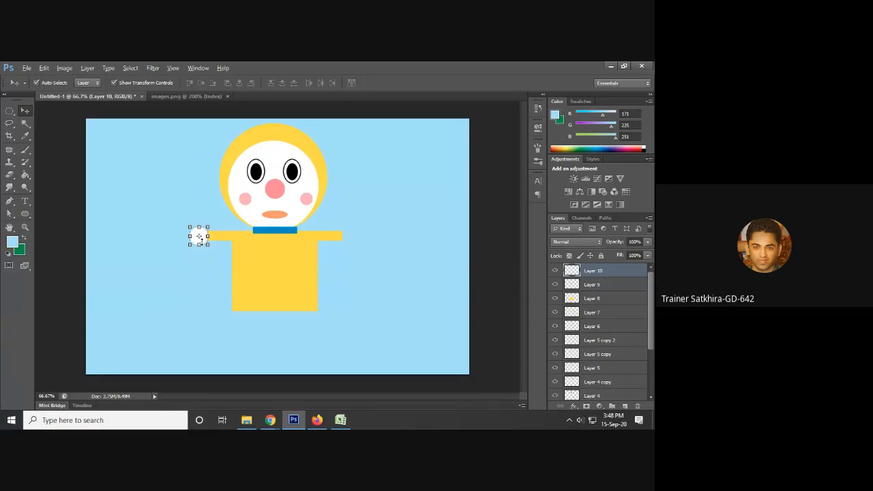
left_click_drag(205, 244, 351, 257)
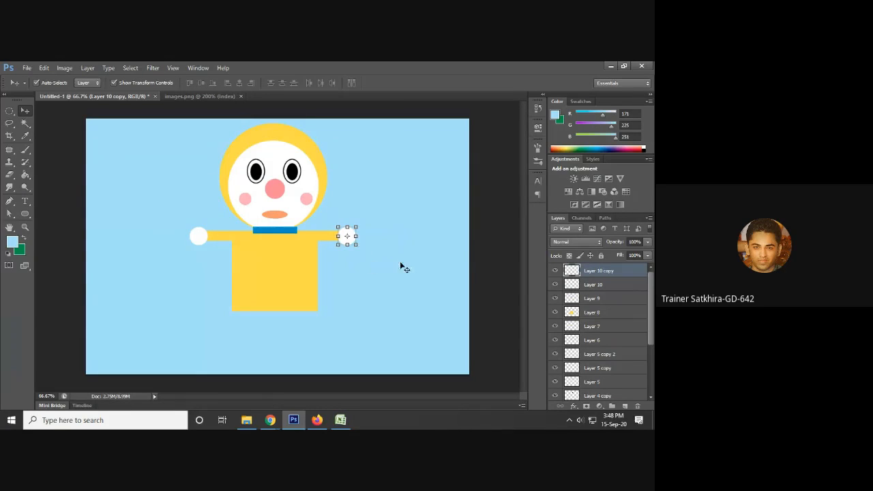
left_click(483, 257)
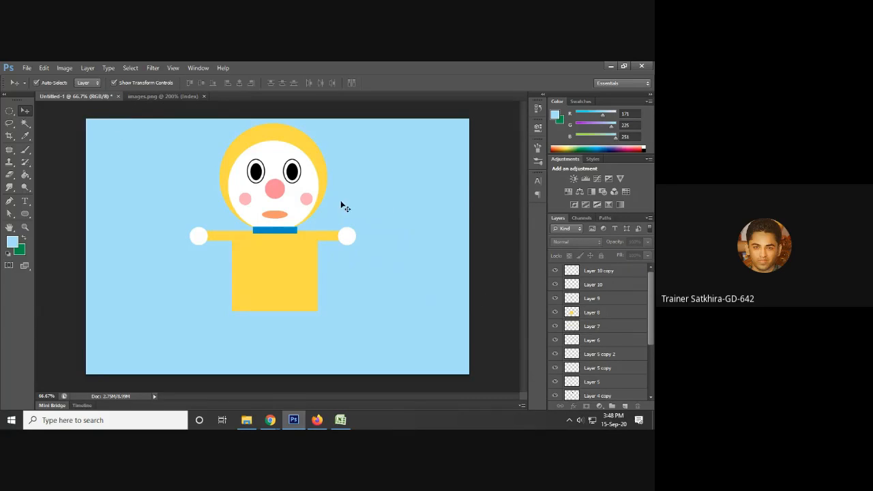
- Select all the character's shapes and move the whole figure straight down until the body runs past the canvas's lower edge
left_click_drag(136, 125, 355, 308)
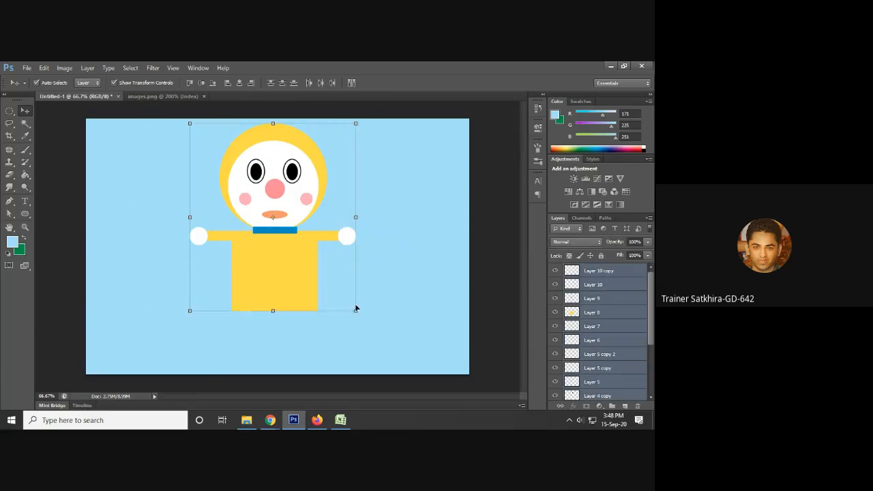
left_click_drag(304, 277, 305, 341)
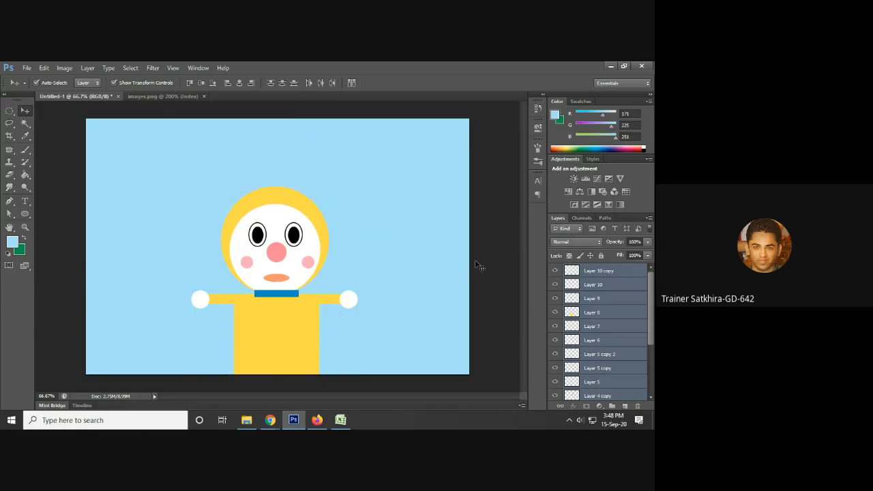
left_click(180, 96)
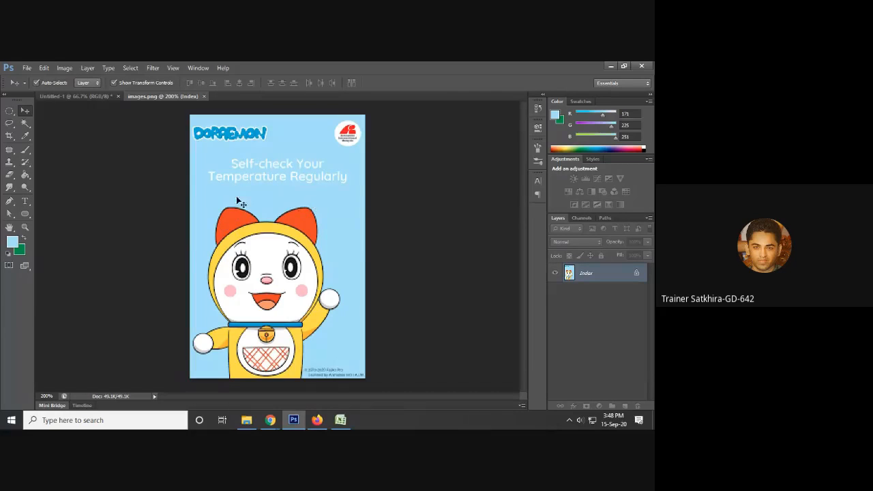
left_click(82, 96)
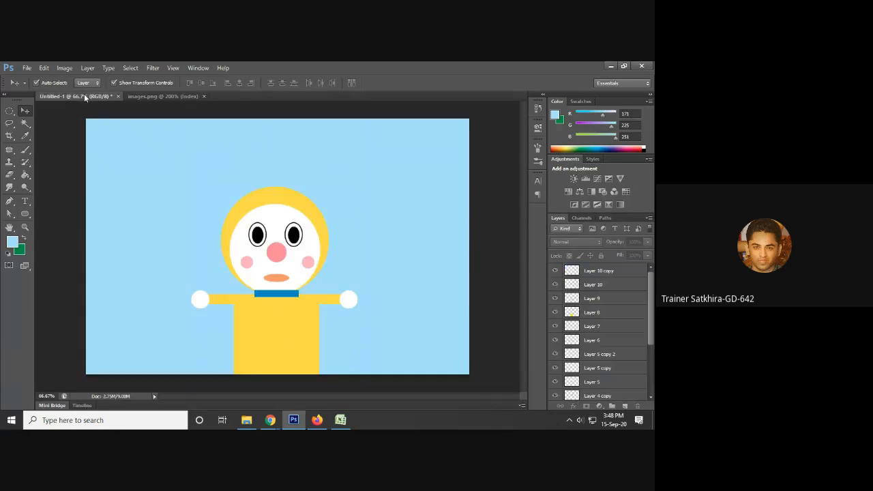
left_click(177, 96)
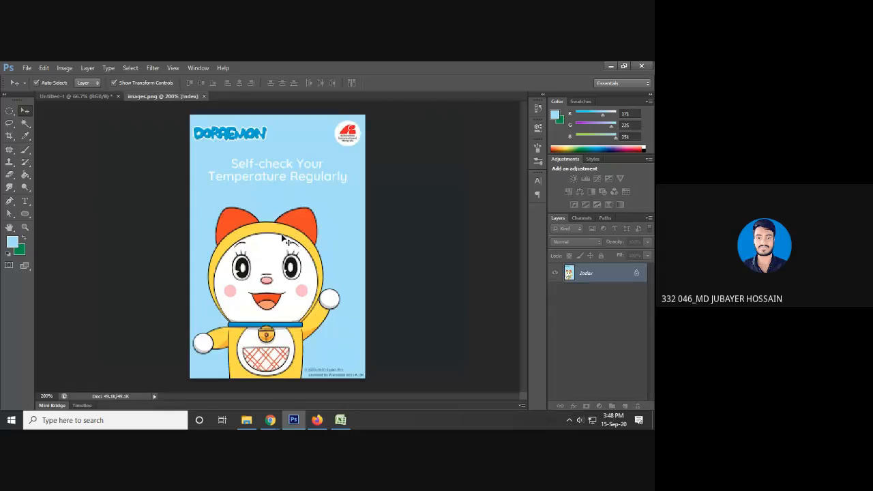
left_click(100, 98)
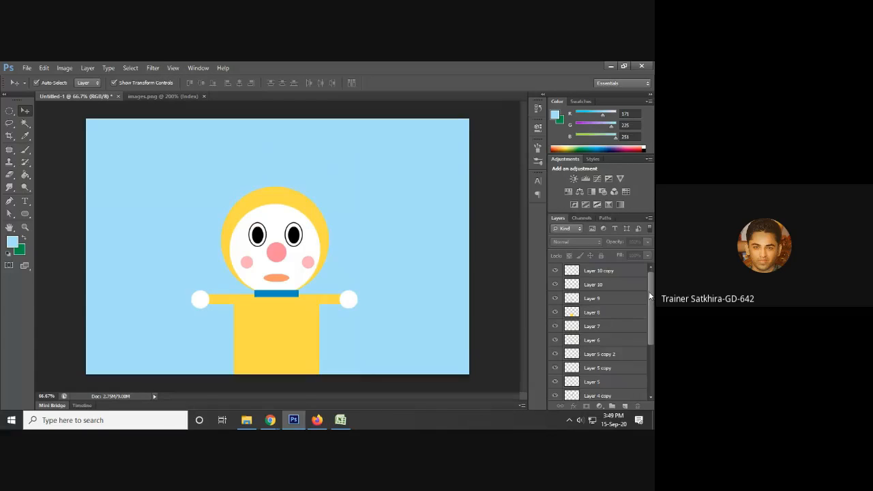
- Add a new layer above Layer 10 copy for the character's ear
left_click(606, 272)
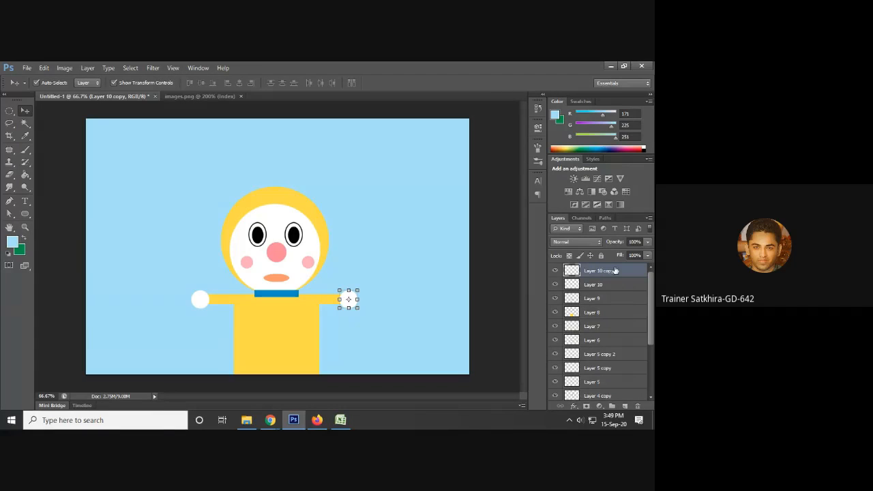
left_click(9, 110)
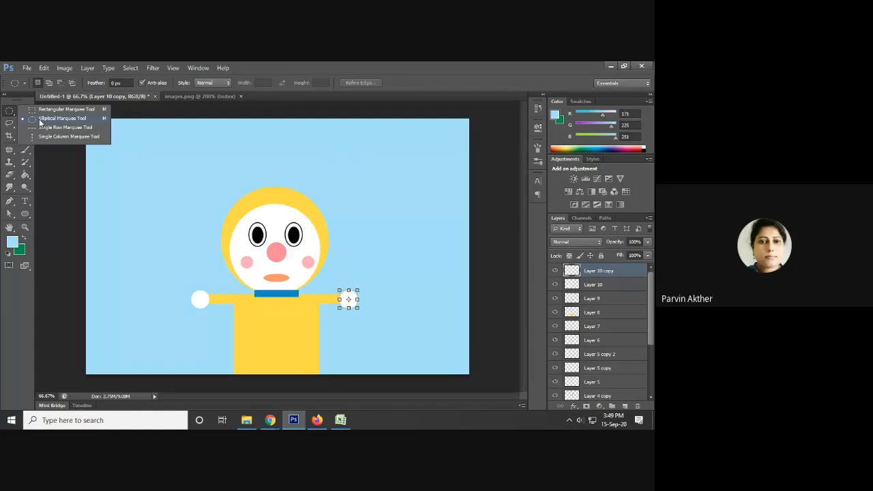
left_click(41, 119)
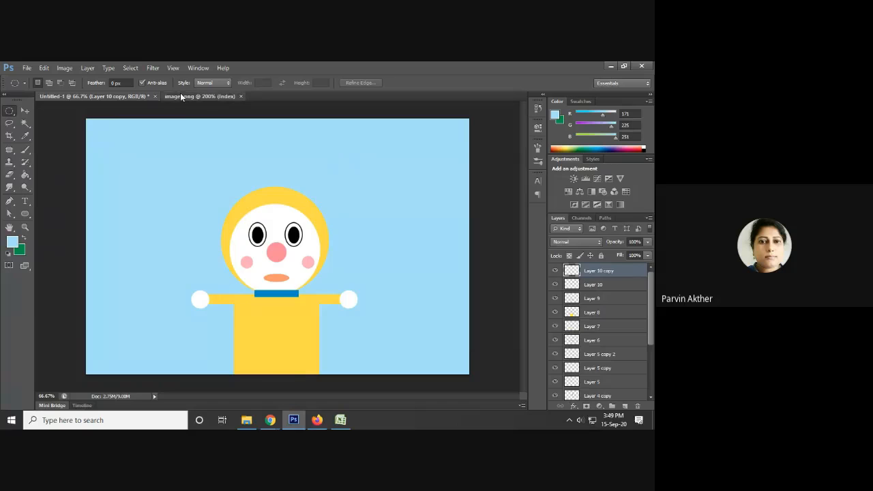
left_click(180, 95)
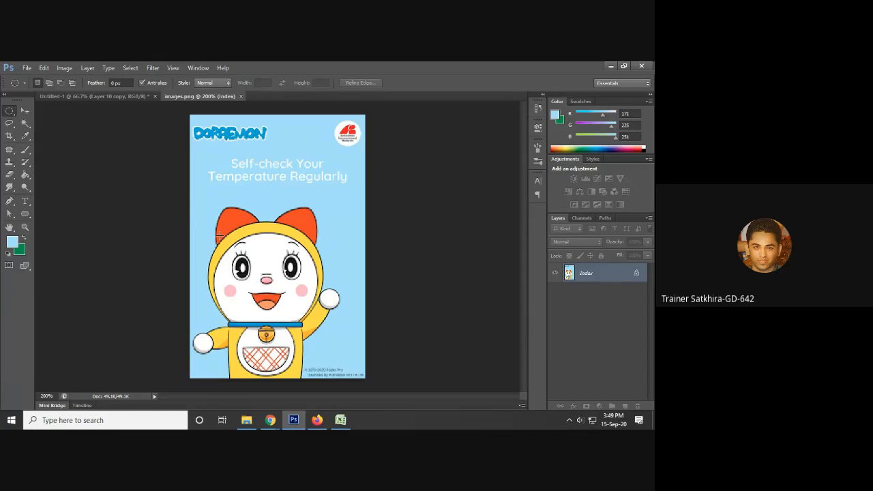
left_click(100, 96)
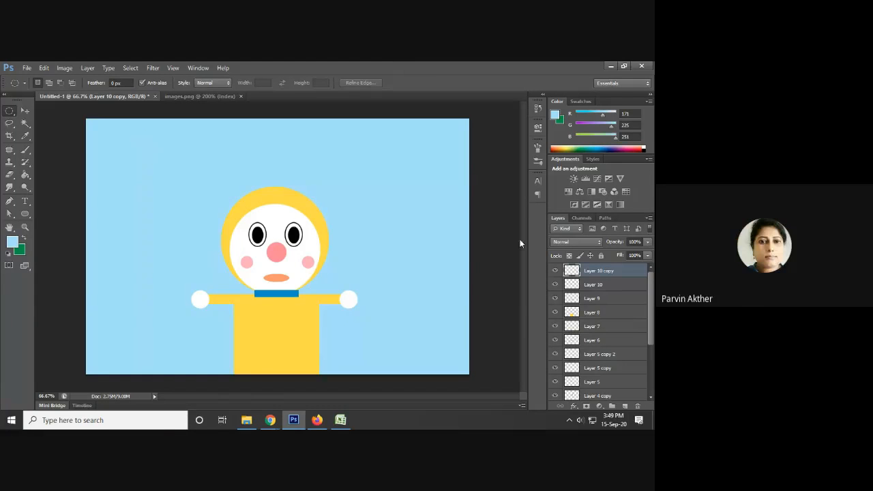
left_click(554, 271)
left_click(554, 271)
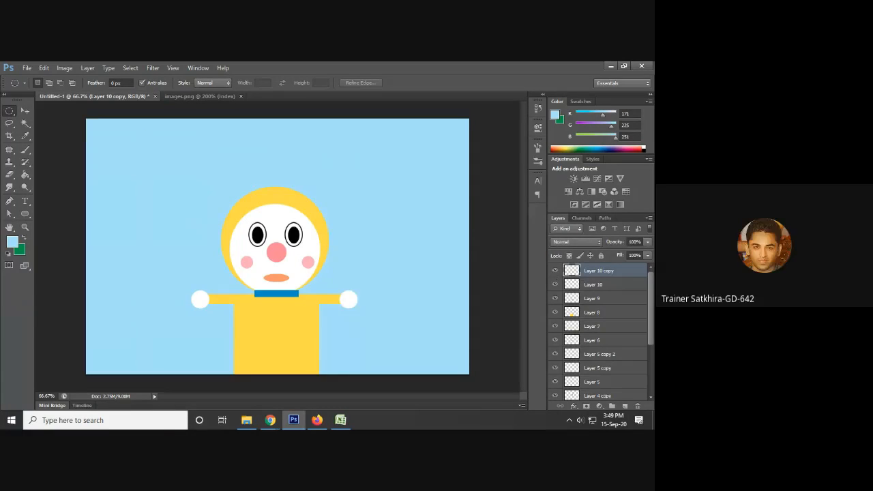
left_click(555, 271)
left_click(555, 271)
left_click(625, 406)
- Make a tall elliptical selection for the left ear and position it overlapping the upper-left edge of the yellow head
right_click(15, 115)
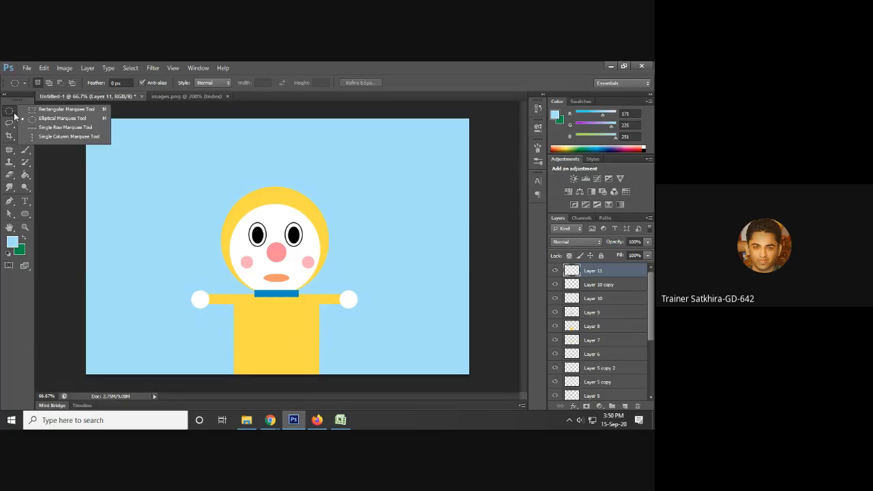
left_click(63, 120)
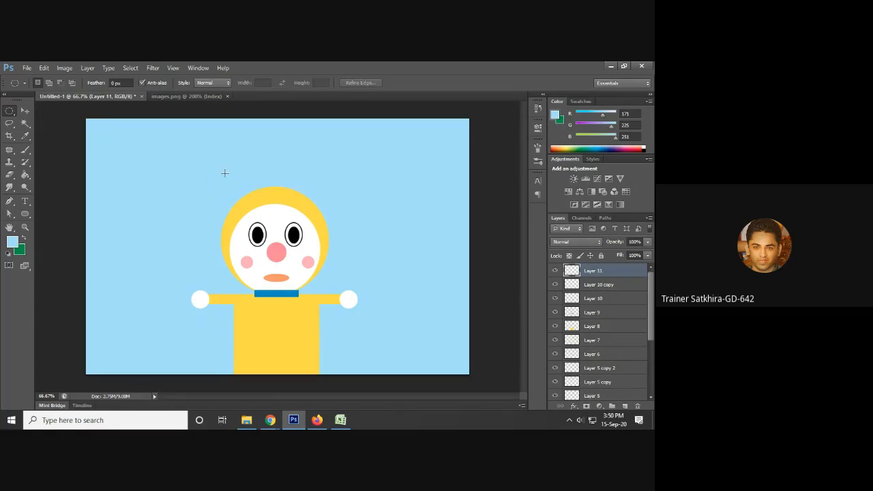
left_click_drag(225, 173, 248, 210)
left_click_drag(239, 198, 236, 187)
left_click(208, 96)
left_click(126, 96)
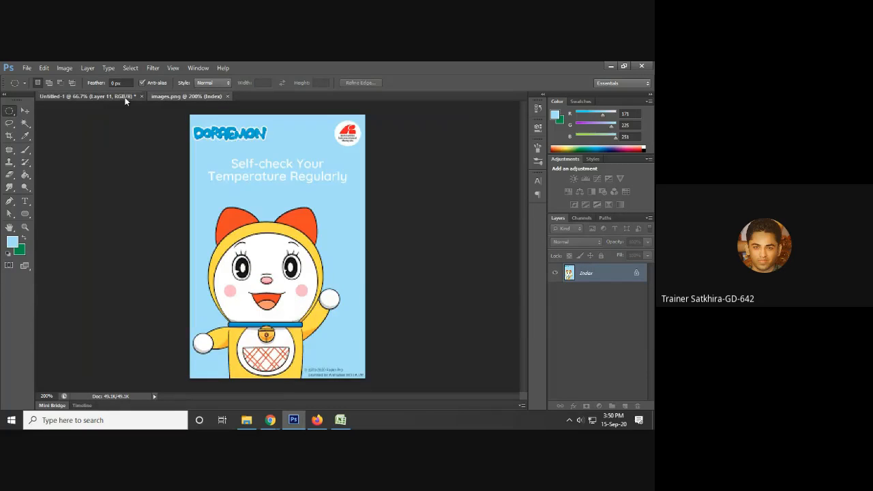
mouse_move(235, 181)
left_mouse_down()
mouse_move(251, 171)
mouse_move(258, 179)
mouse_move(251, 185)
left_mouse_up()
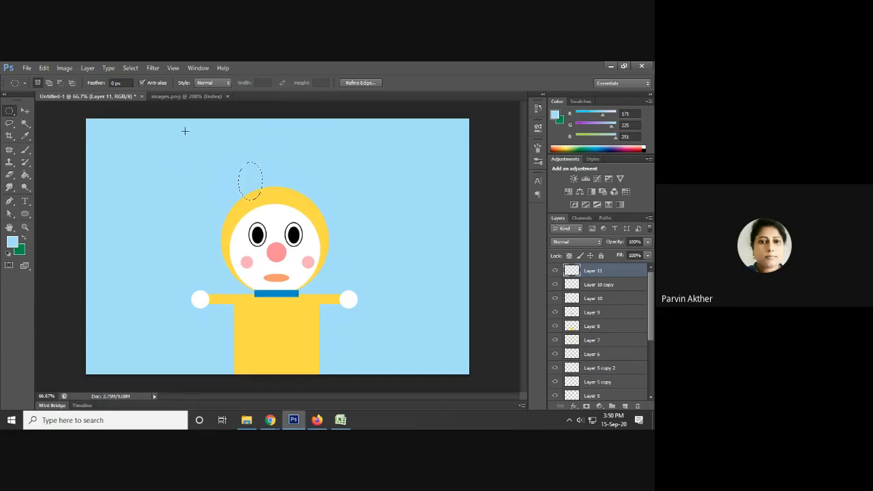
- Sample a dark red from the left ear in images.png and fill the oval ear selection with it
left_click(198, 97)
key("i")
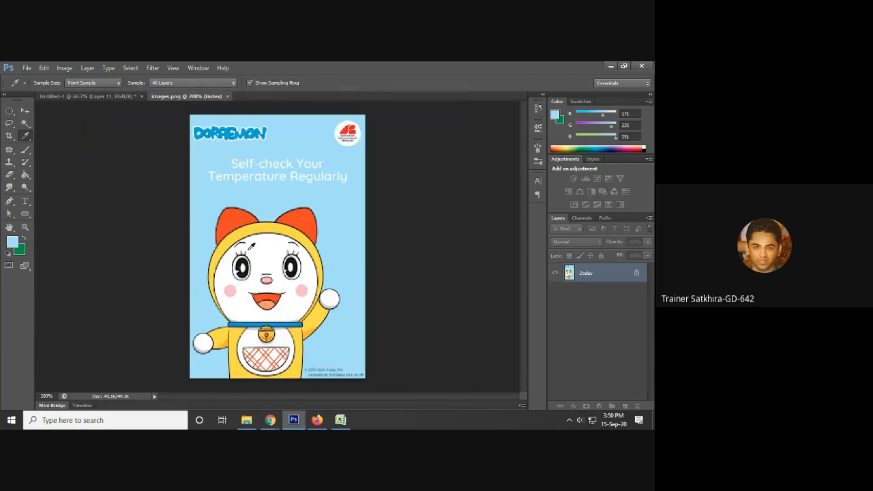
left_click(245, 214)
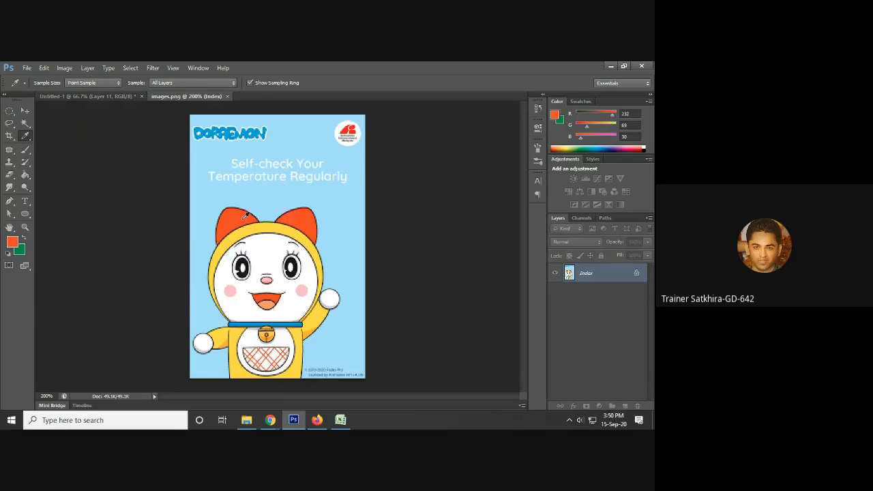
left_click(109, 103)
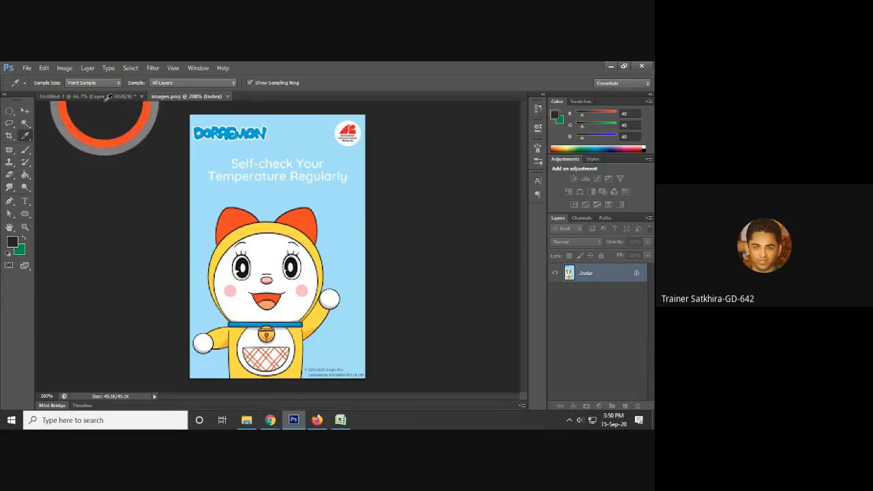
left_click(234, 228)
left_click(129, 94)
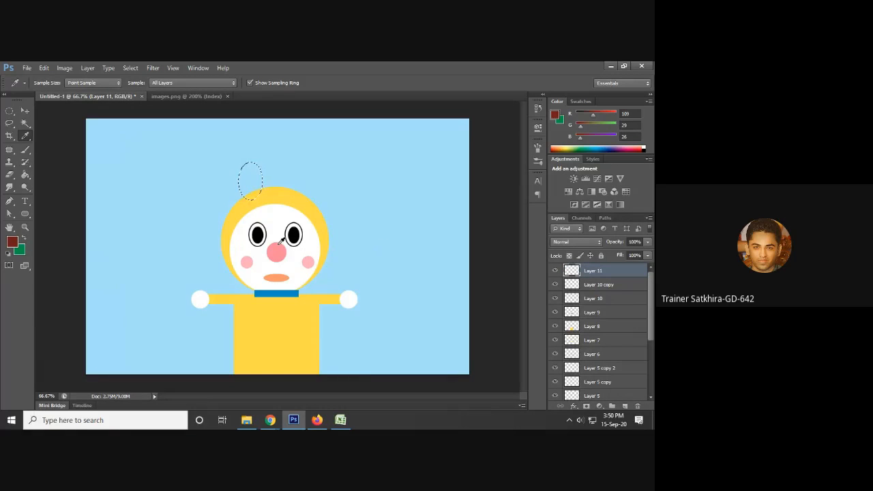
key("alt+BackSpace")
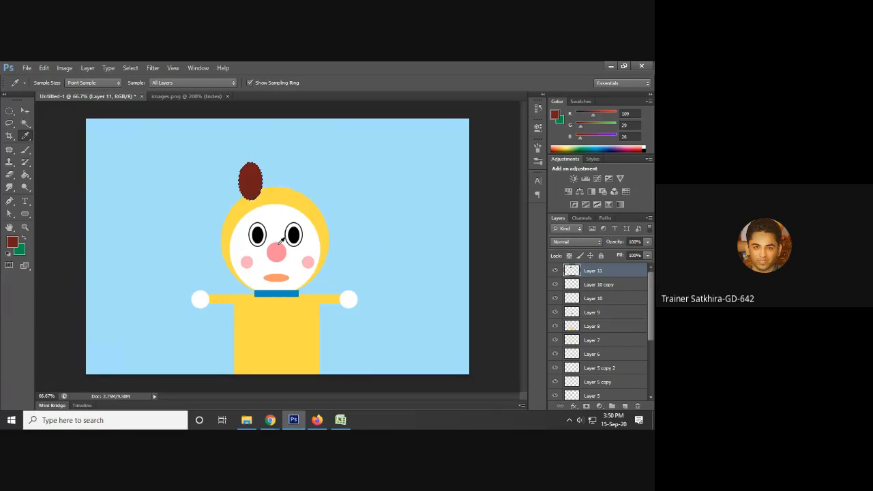
- Sample the bright orange-red of the left ear in images.png, fill the oval ear selection with it and clear the selection
left_click(189, 97)
left_click(240, 224)
left_click(239, 217)
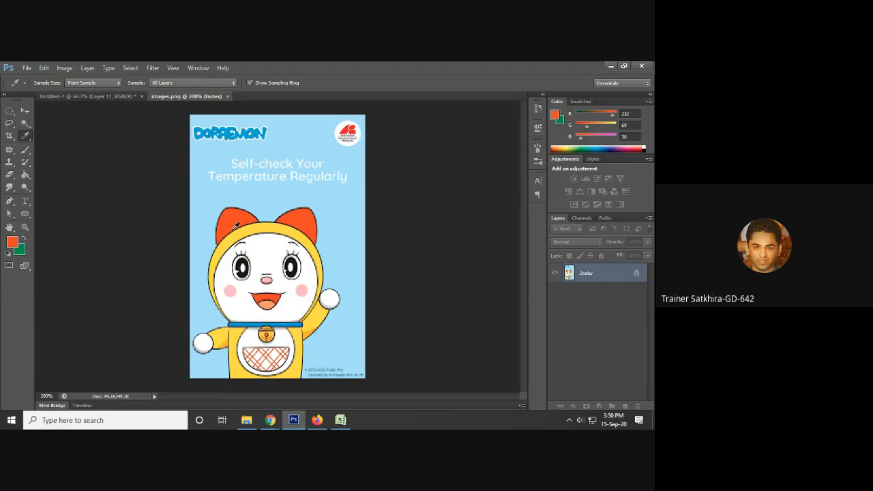
left_click(110, 97)
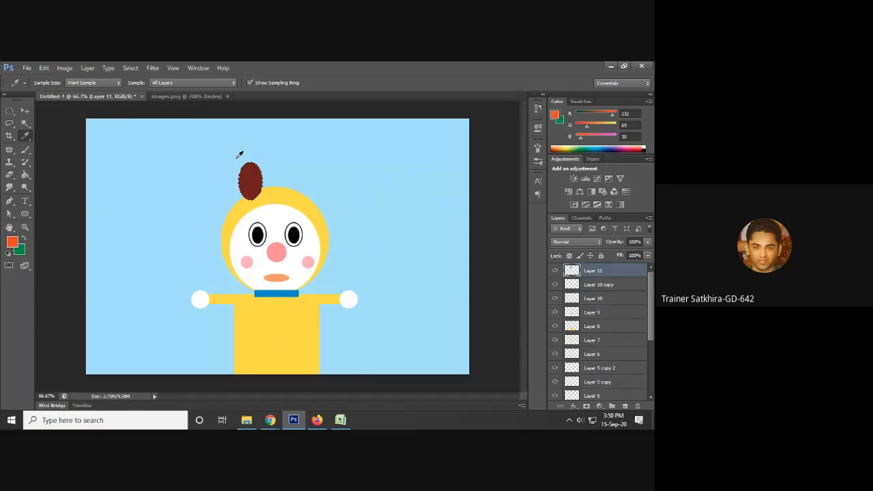
key("alt+BackSpace")
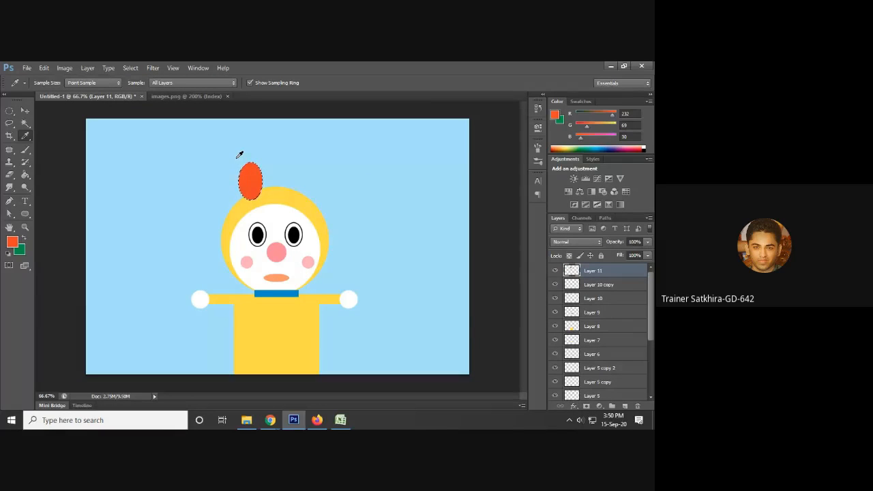
key("ctrl+d")
- Duplicate the orange-red ear and place the copy level with it on the right side of the head
left_click(21, 114)
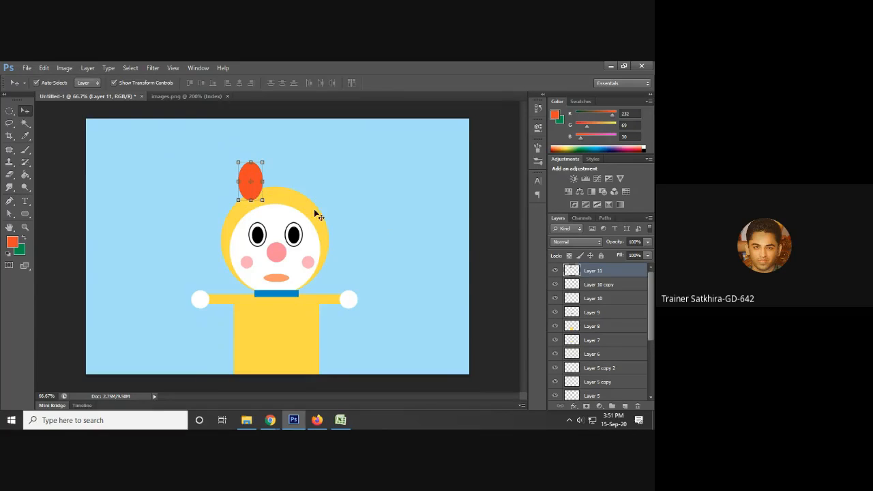
left_click_drag(250, 199, 291, 199)
left_click(493, 247)
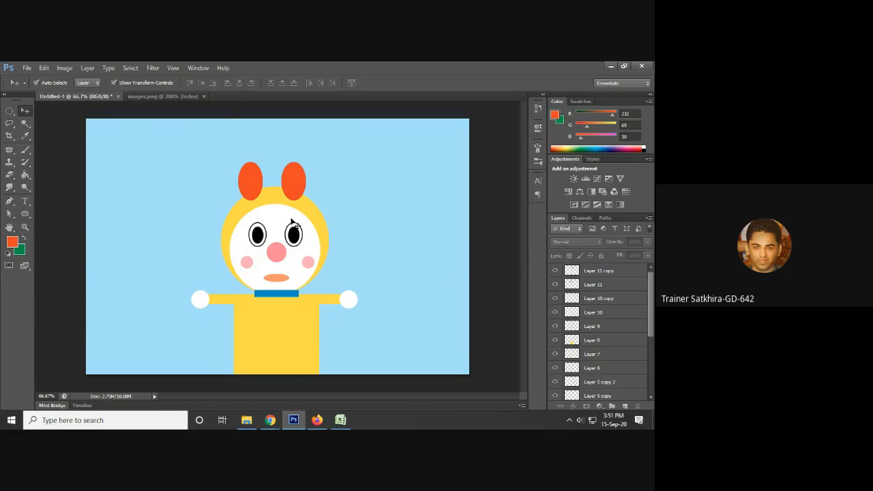
- Compare the drawing with images.png and locate the layers of the left ear and yellow head in the layer stack
left_click(159, 96)
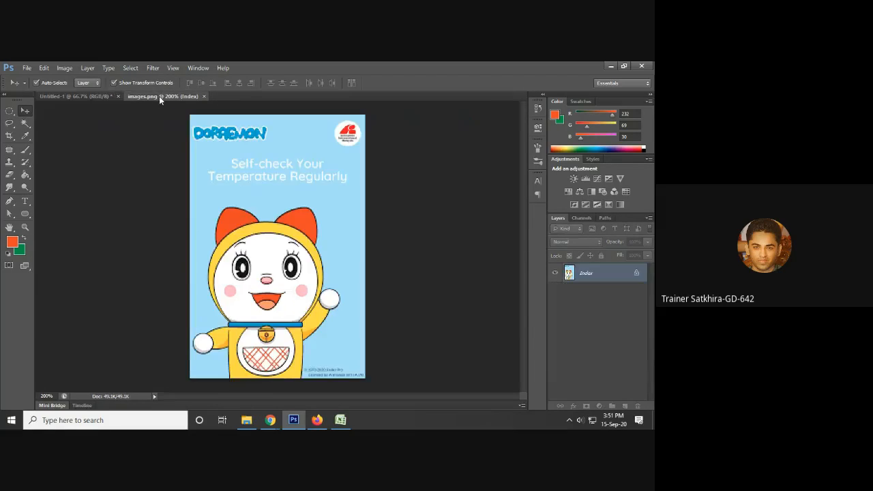
left_click(86, 97)
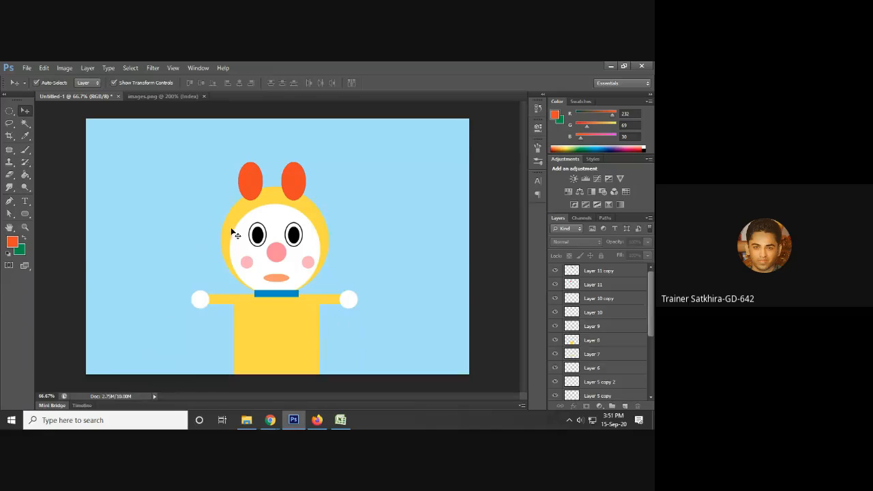
left_click(256, 177)
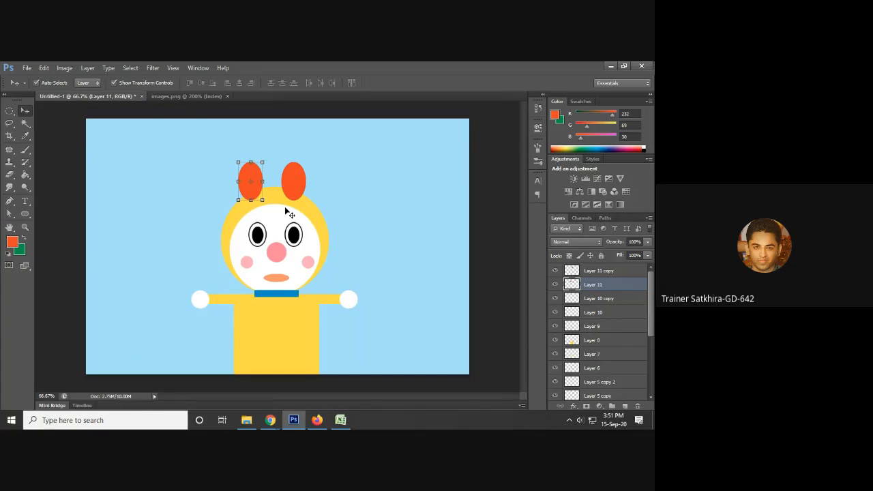
left_click(395, 216)
left_click(311, 217)
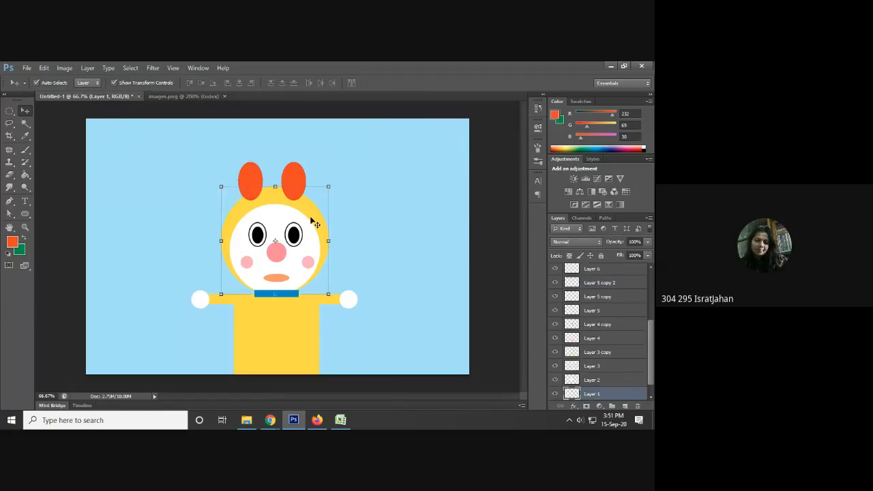
left_click(345, 223)
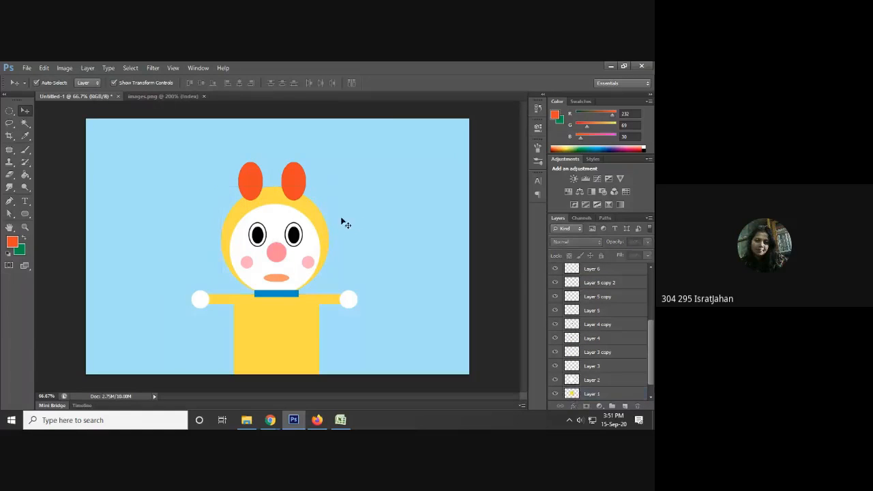
left_click(313, 218)
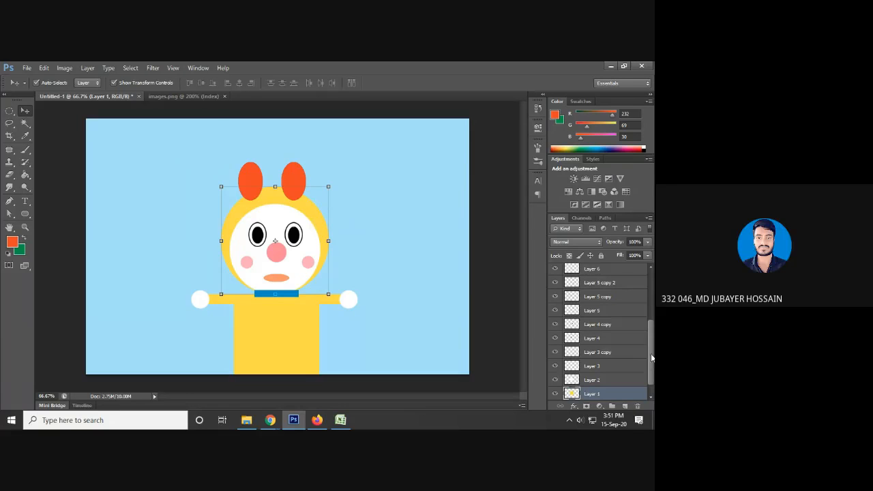
scroll(612, 384, "down", 1)
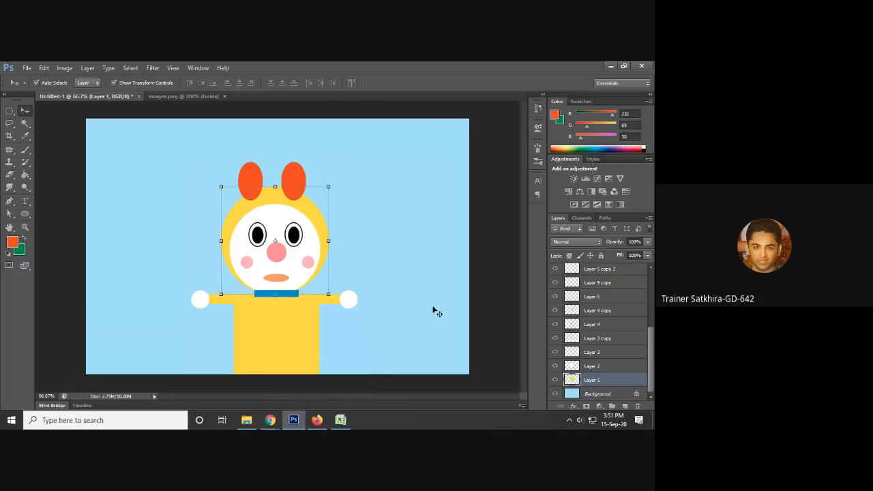
left_click(438, 259)
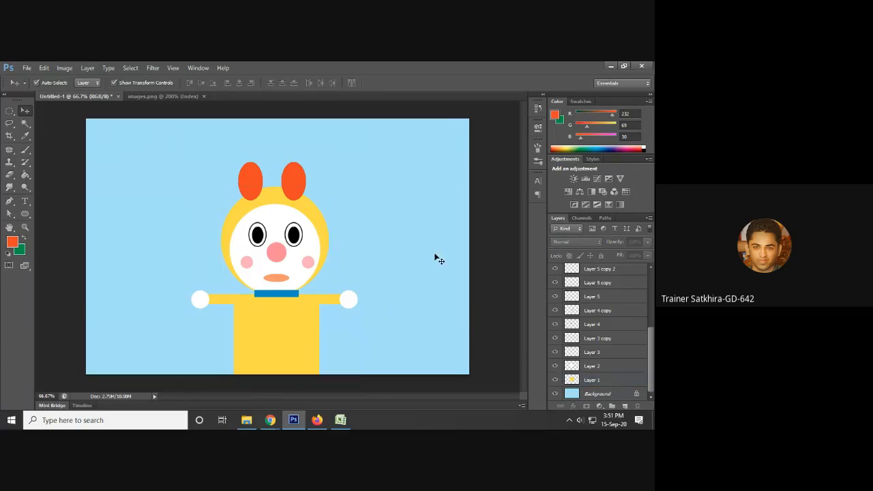
left_click(320, 223)
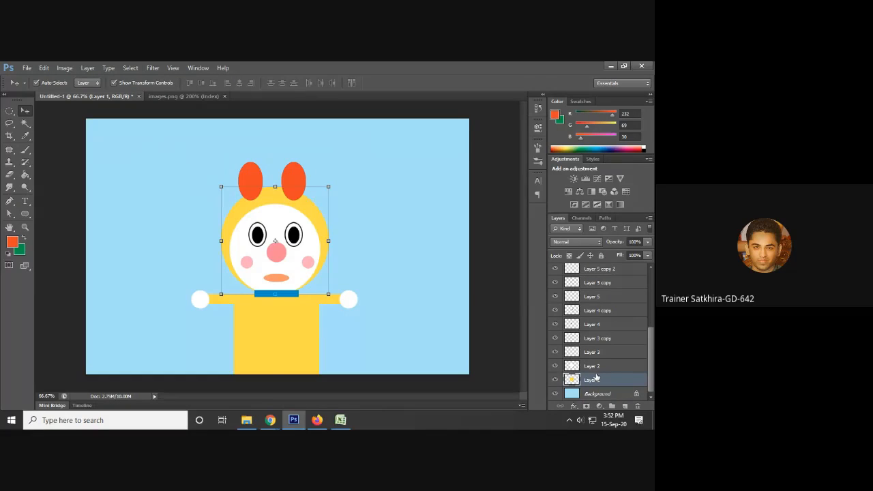
left_click(467, 291)
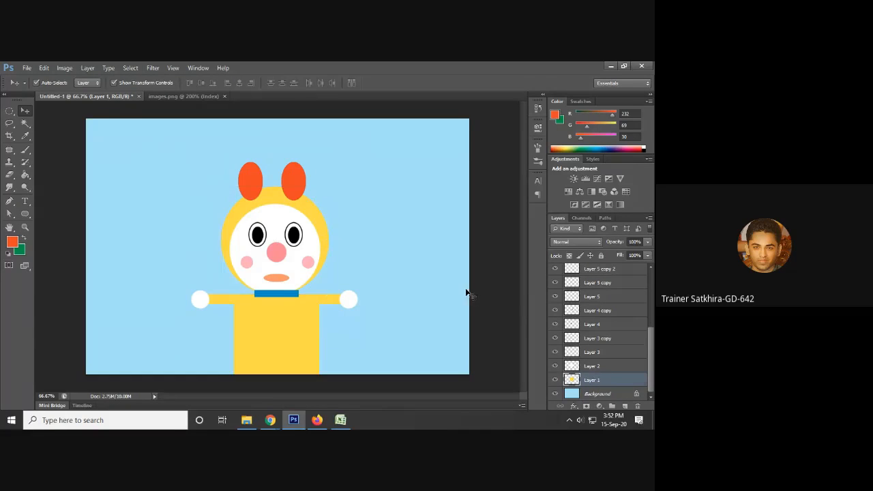
- Select both orange-red ear layers together for restacking against the layers at the lower end of the stack
left_click(254, 175)
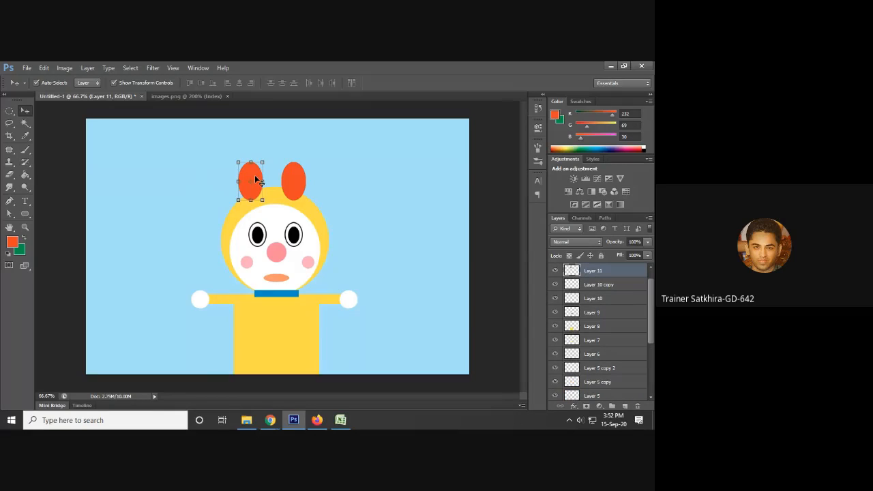
left_click(293, 177, "shift")
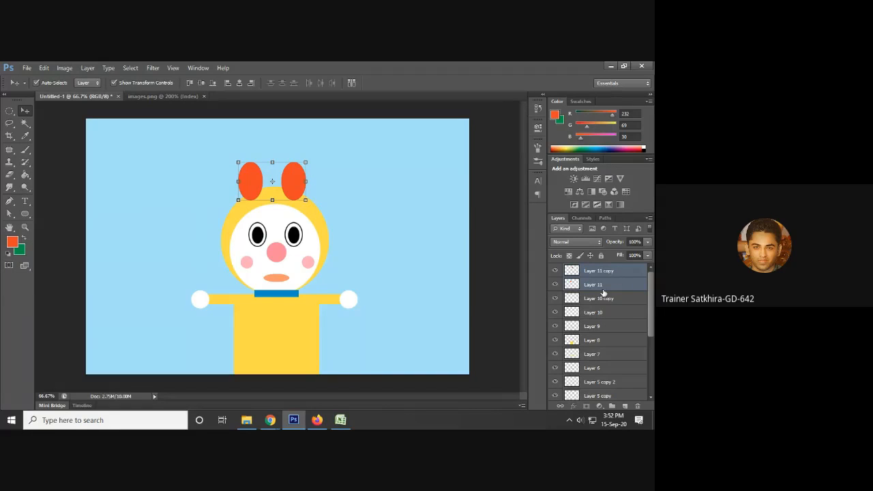
left_click_drag(652, 313, 611, 389)
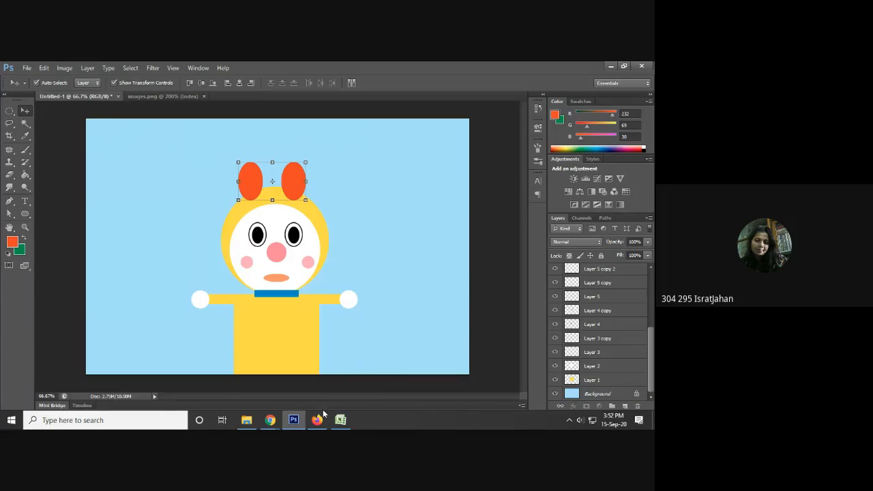
- Switch to the Google Meet call in Chrome, mute the participant with the open microphone for everyone and return to Photoshop
mouse_move(270, 420)
left_click(220, 390)
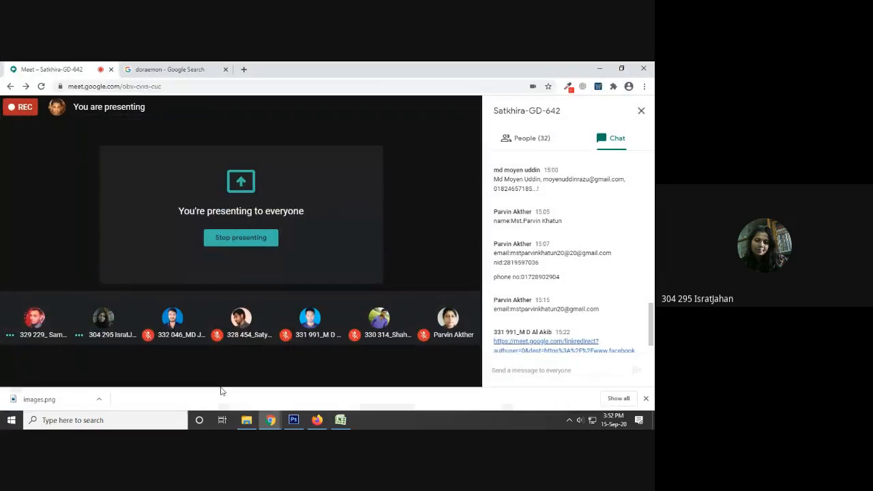
left_click(103, 318)
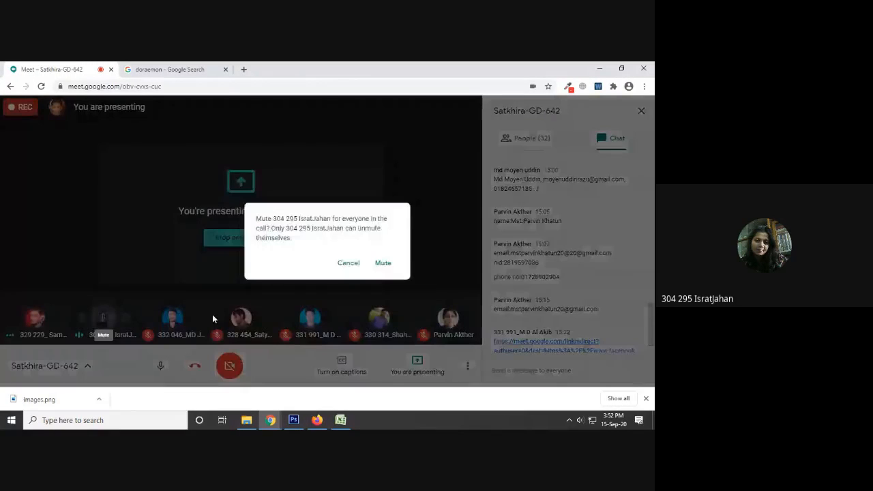
left_click(382, 262)
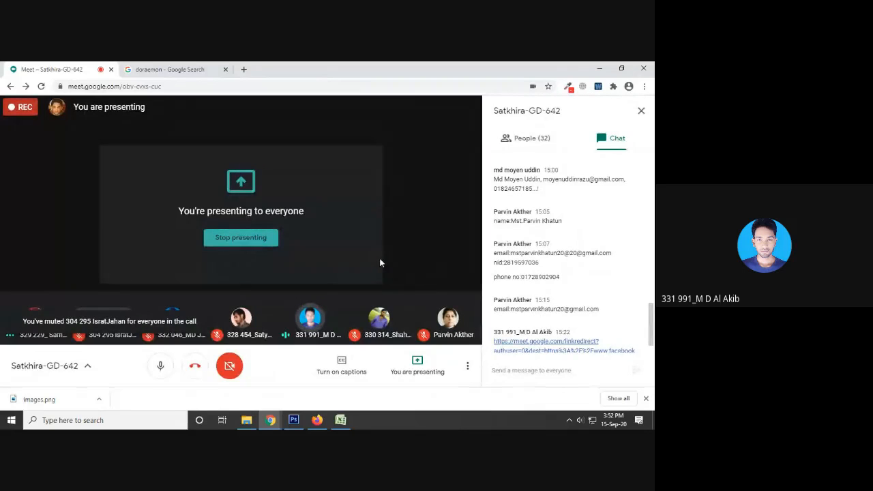
left_click(600, 69)
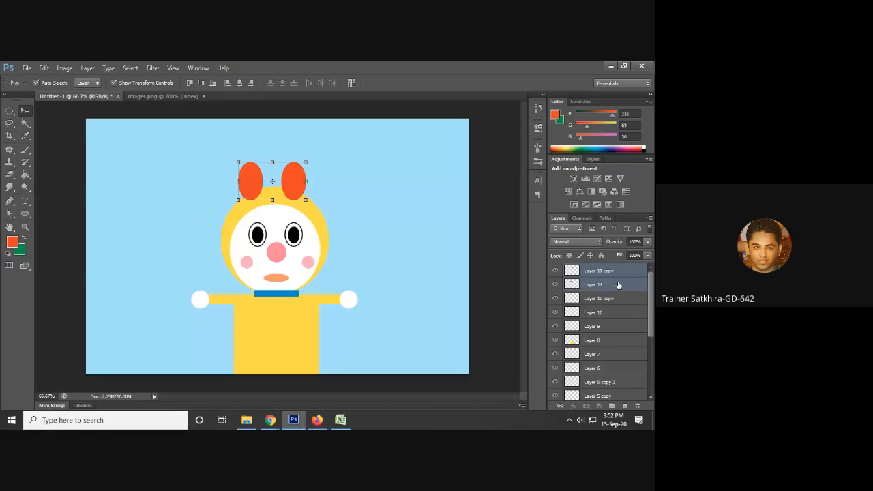
- Move both ear layers beneath the yellow head's Layer 1, directly above the Background, and deselect them
left_click_drag(617, 284, 614, 396)
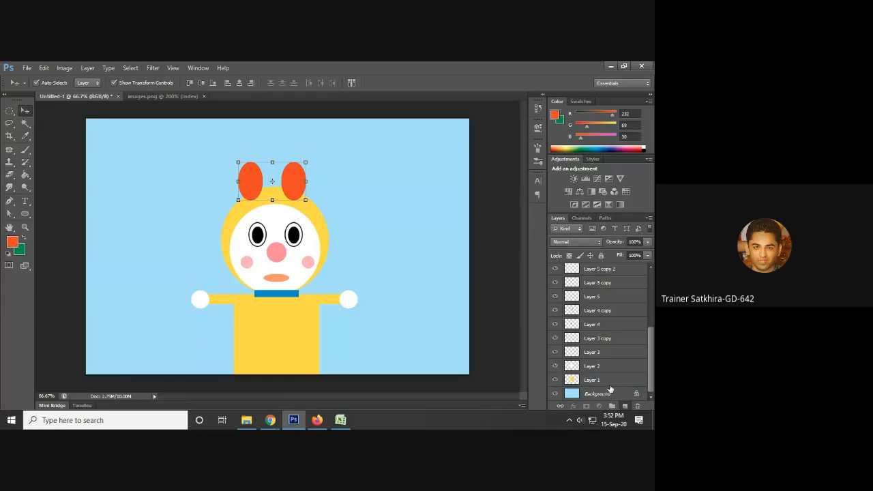
left_click_drag(650, 347, 629, 390)
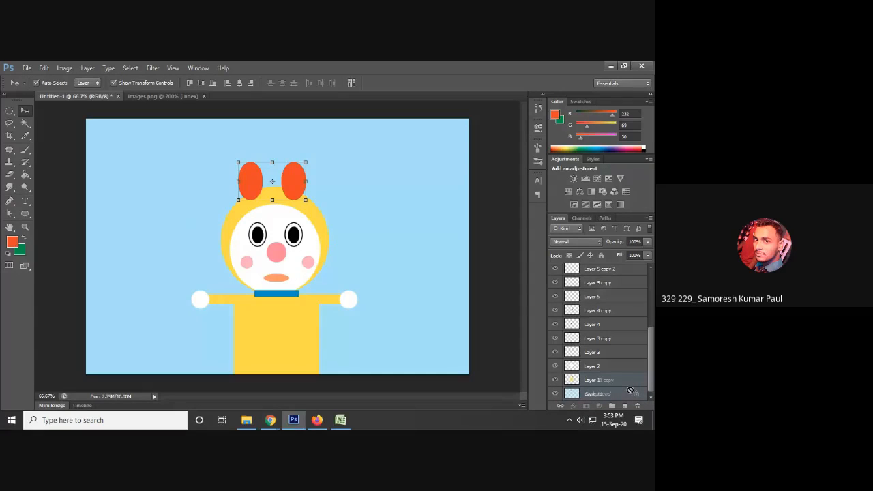
left_click_drag(630, 390, 627, 385)
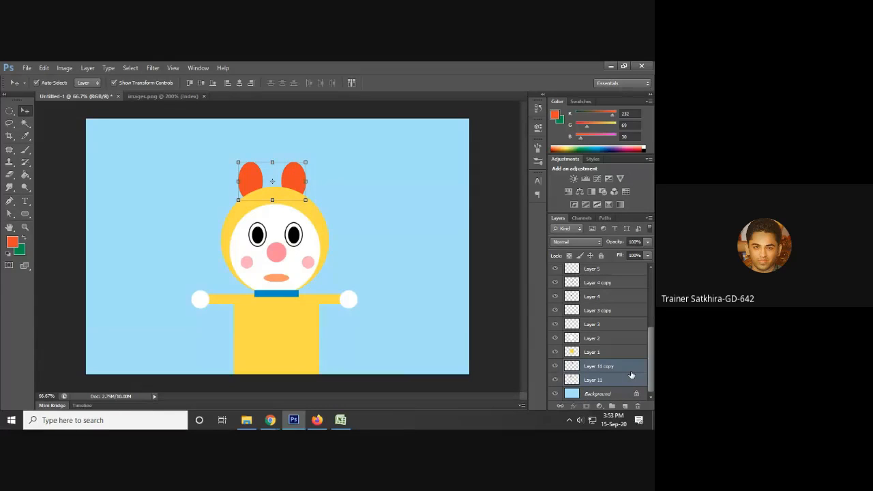
left_click(476, 204)
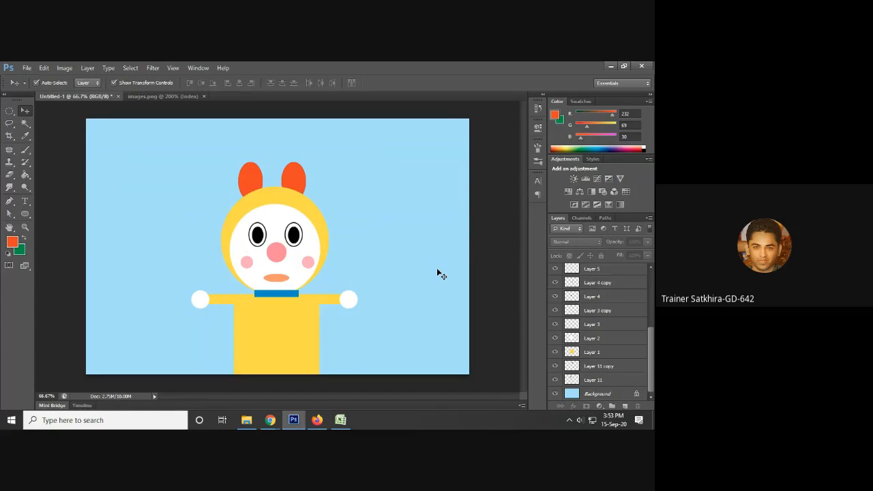
- Review the stacking order of the two ear layers and the yellow head, and compare the drawing with images.png
left_click(598, 379)
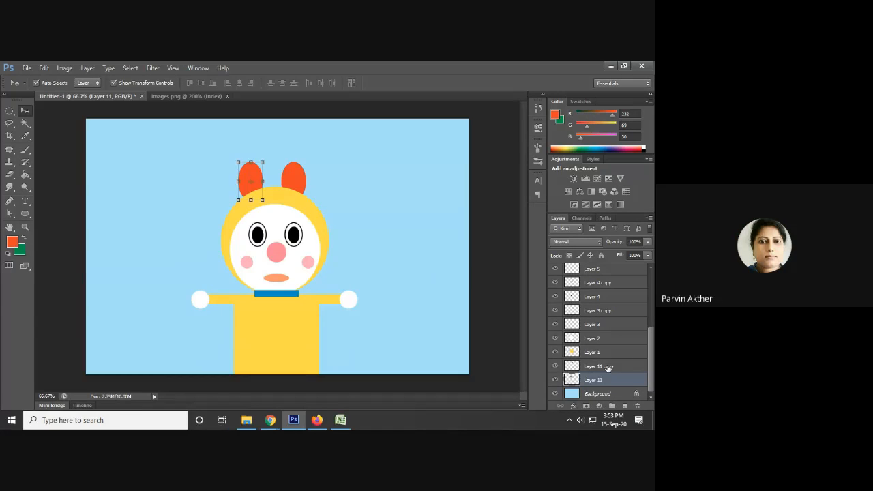
left_click(608, 368)
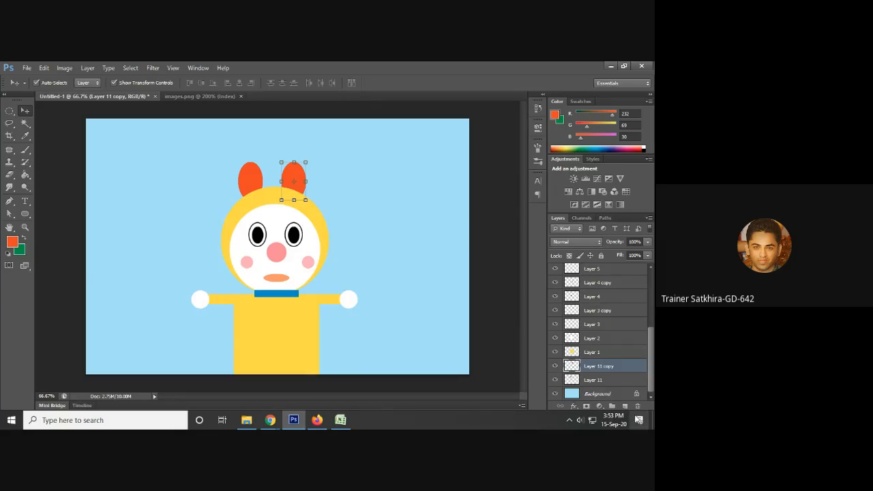
left_click(366, 261)
left_click(322, 249)
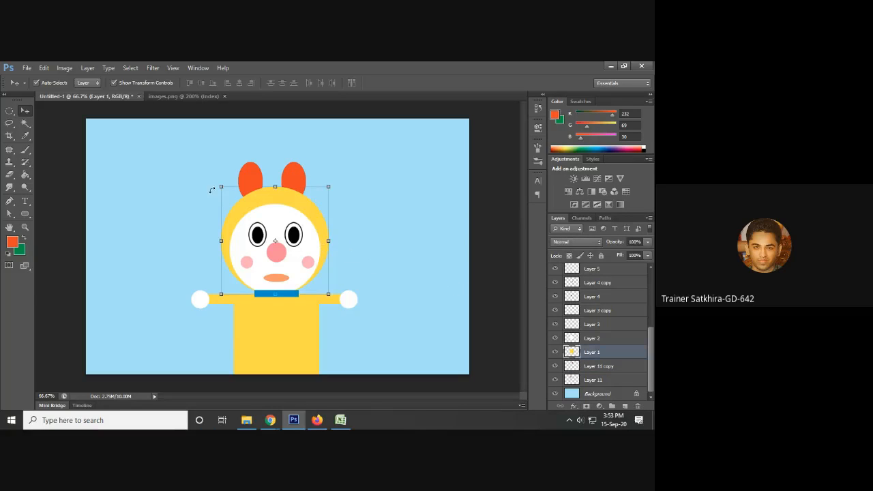
left_click(603, 368)
left_click(597, 383)
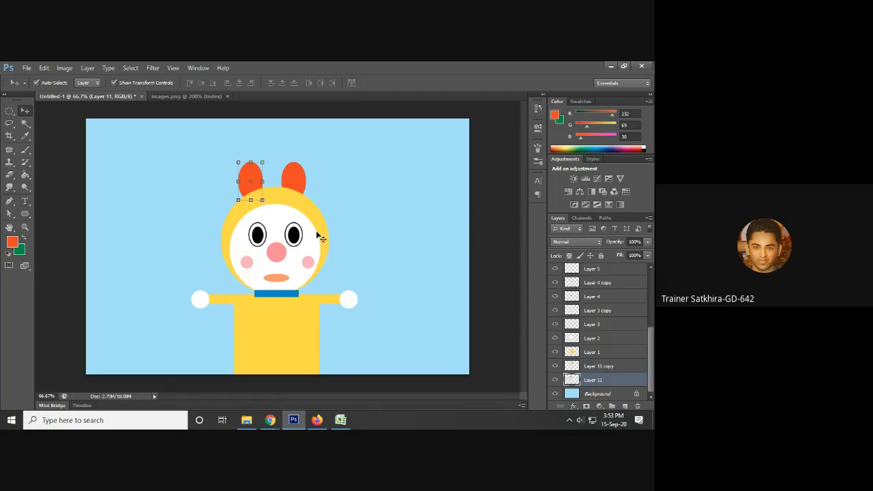
left_click(431, 288)
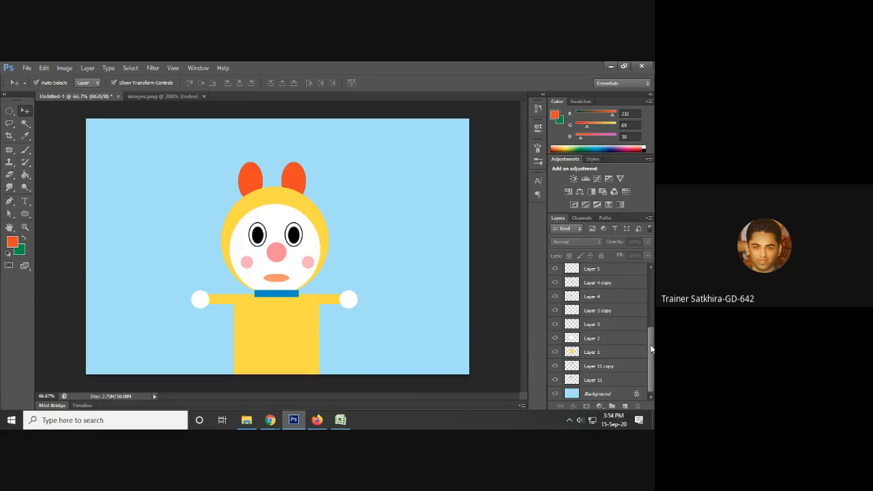
scroll(649, 349, "up", 3)
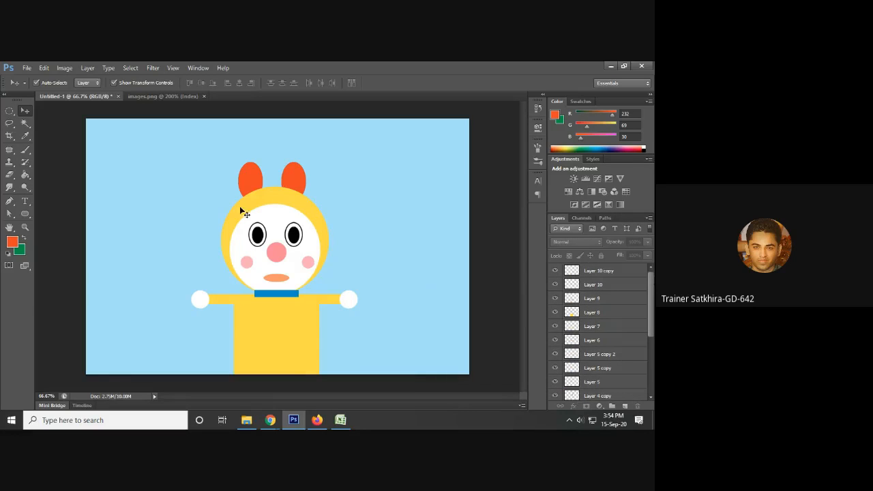
left_click(150, 98)
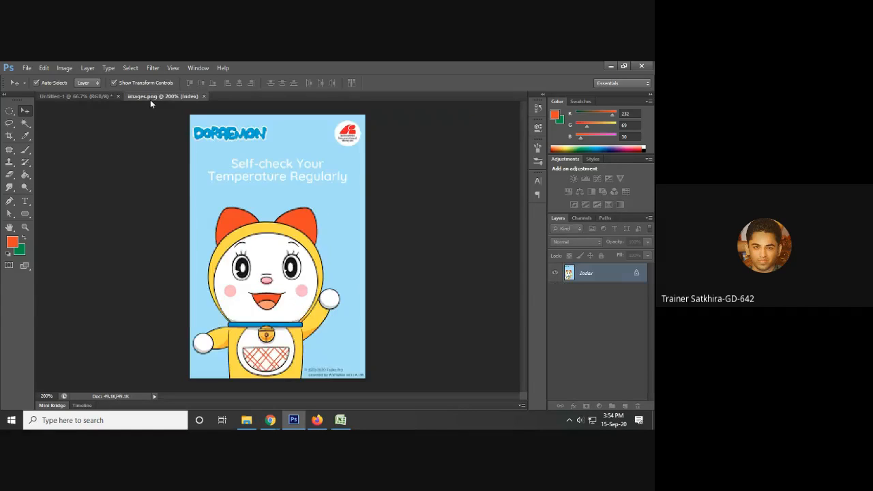
left_click(94, 96)
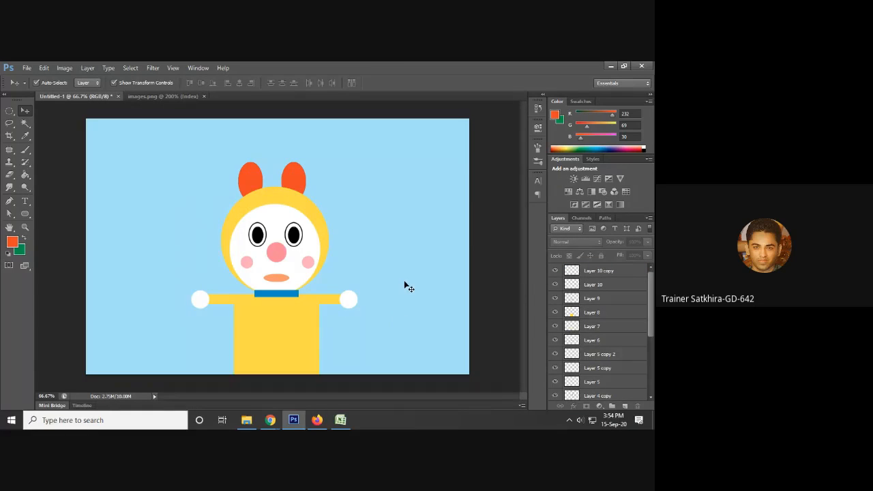
- Select the yellow rectangular body on Layer 8 with the Magic Wand tool
left_click(252, 351)
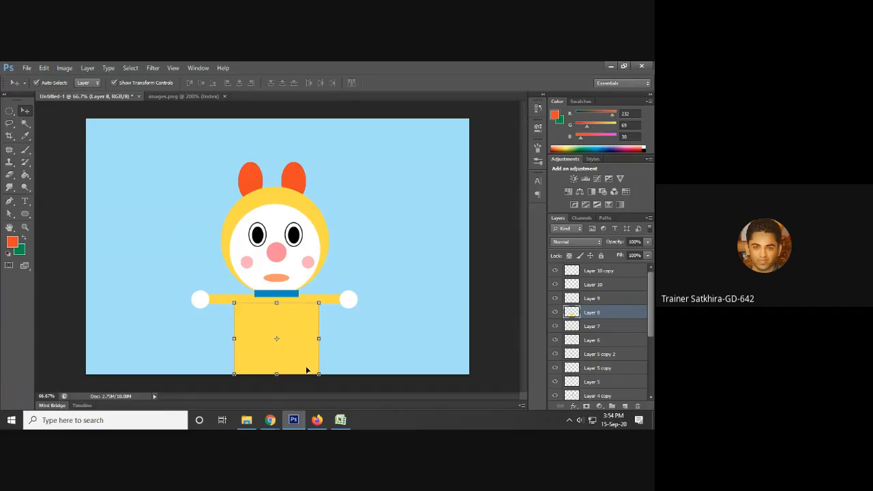
left_click(440, 345)
left_click(303, 343)
left_click(569, 315, "ctrl")
key("ctrl+d")
left_click(30, 124)
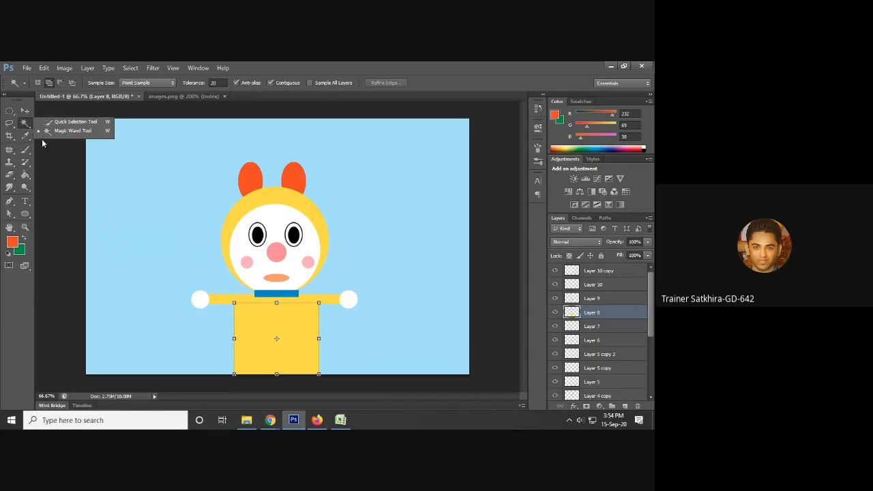
left_click(86, 134)
left_click(256, 333)
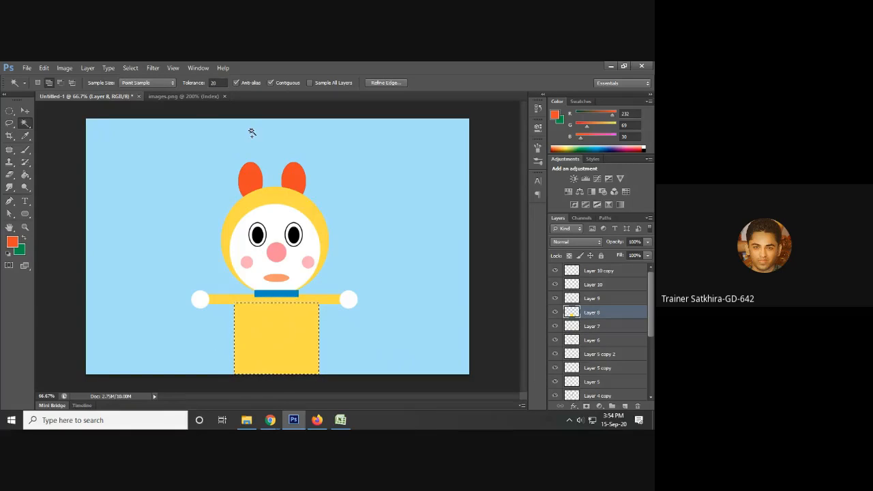
- Try a 2 px black stroke inside the yellow body's selection on Layer 8, deselect, and compare the outline with images.png
left_click(182, 96)
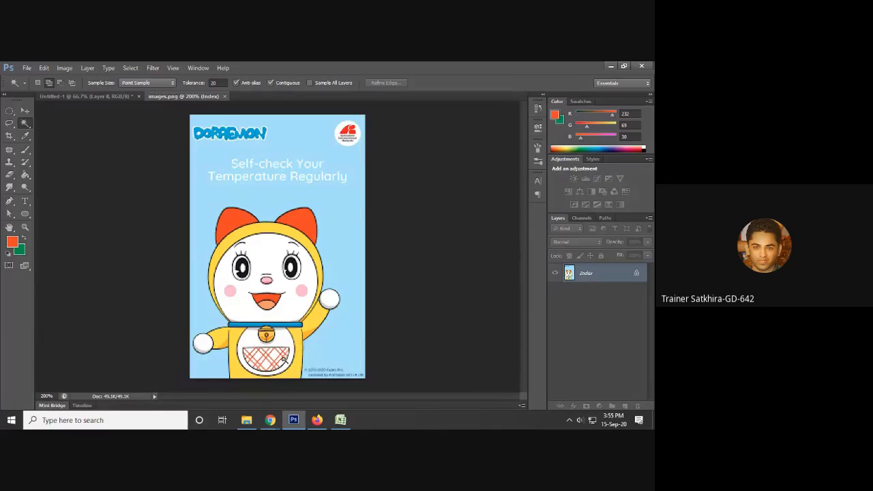
left_click(108, 97)
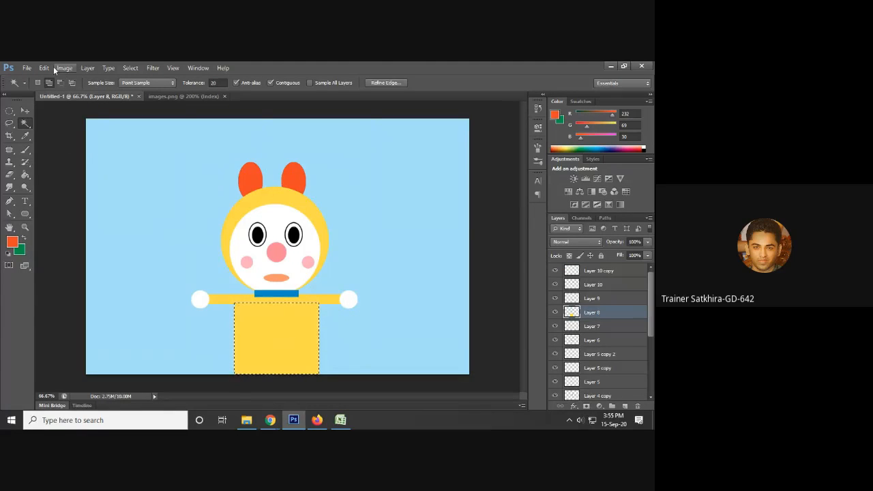
left_click(45, 69)
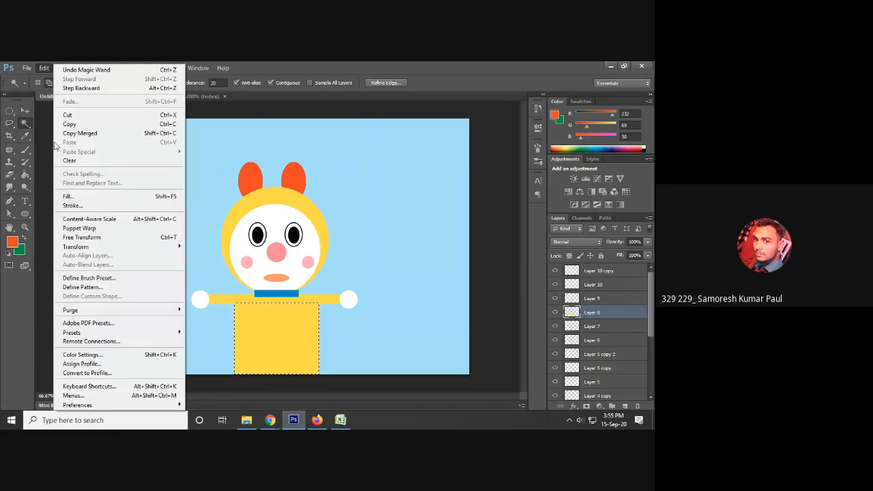
left_click(72, 205)
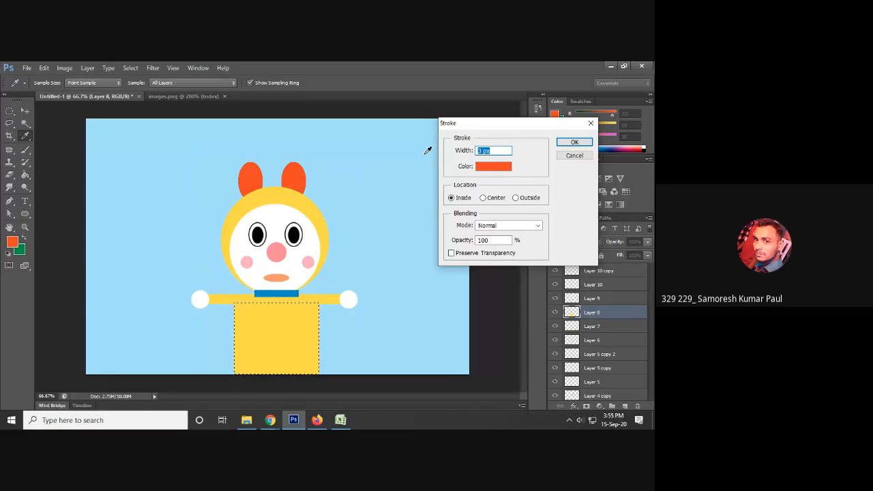
type("2")
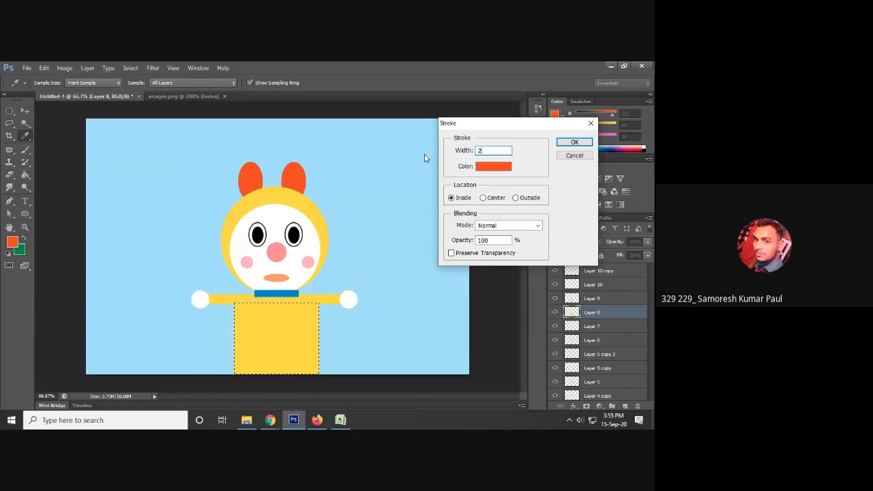
left_click(499, 172)
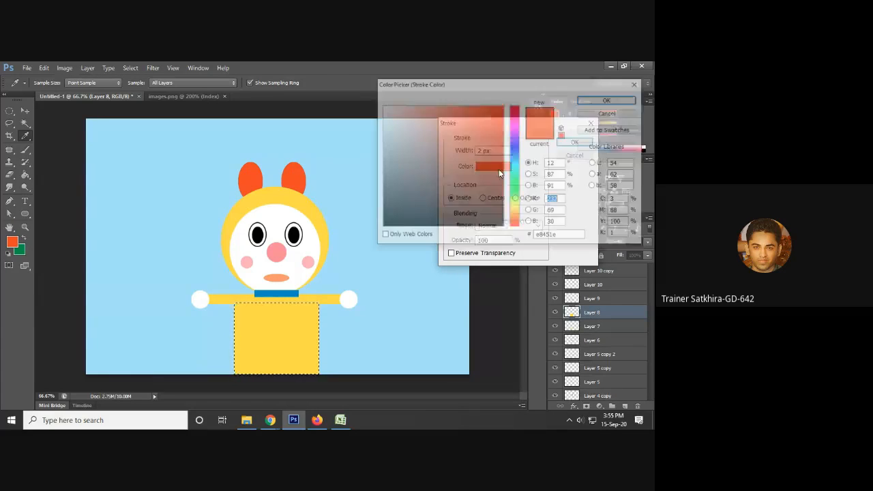
left_click_drag(436, 193, 351, 230)
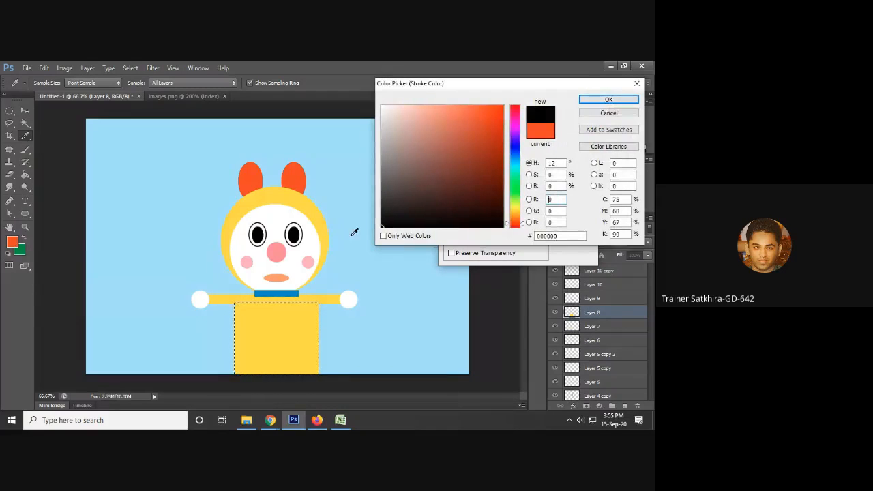
left_click(609, 99)
left_click(576, 141)
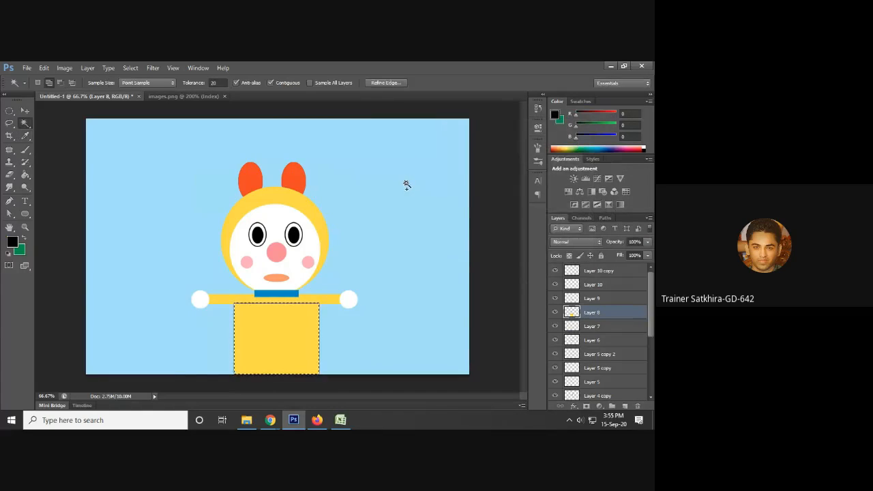
key("ctrl+d")
left_click(194, 100)
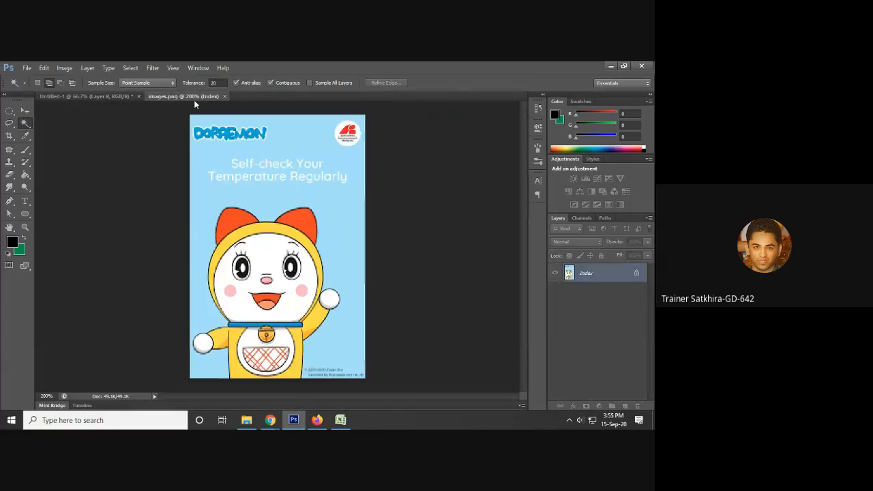
left_click(129, 98)
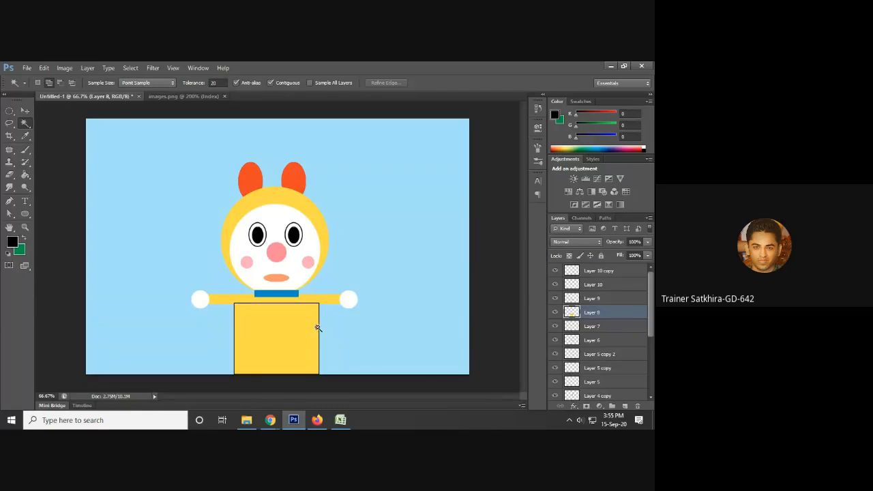
- Undo the 2 px outline and give the yellow body a 1 px black inside stroke, checking it against images.png after deselecting
left_click(317, 325)
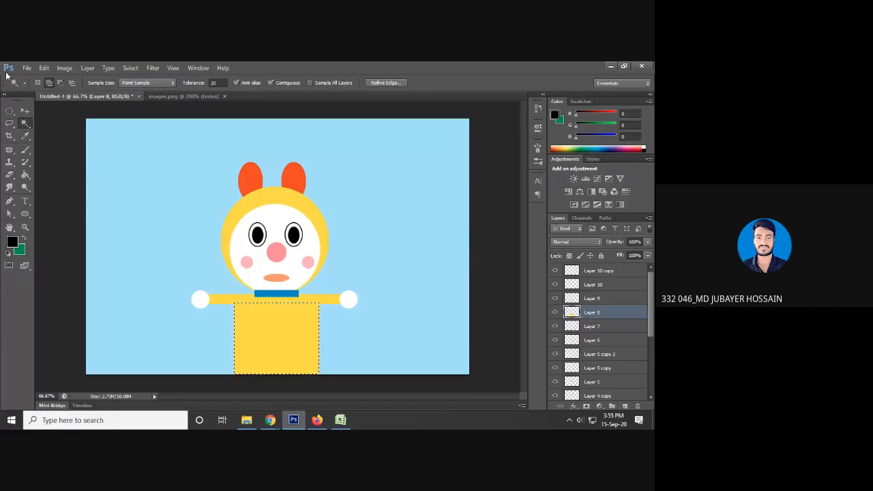
left_click(43, 68)
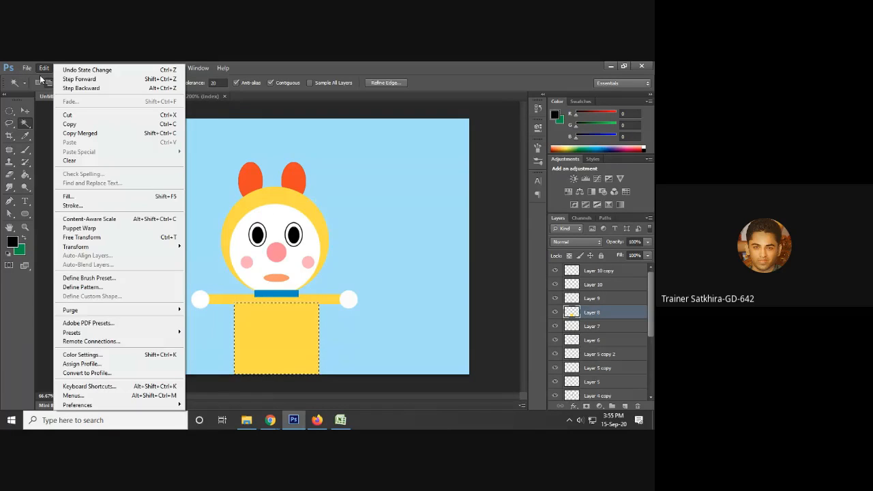
left_click(75, 208)
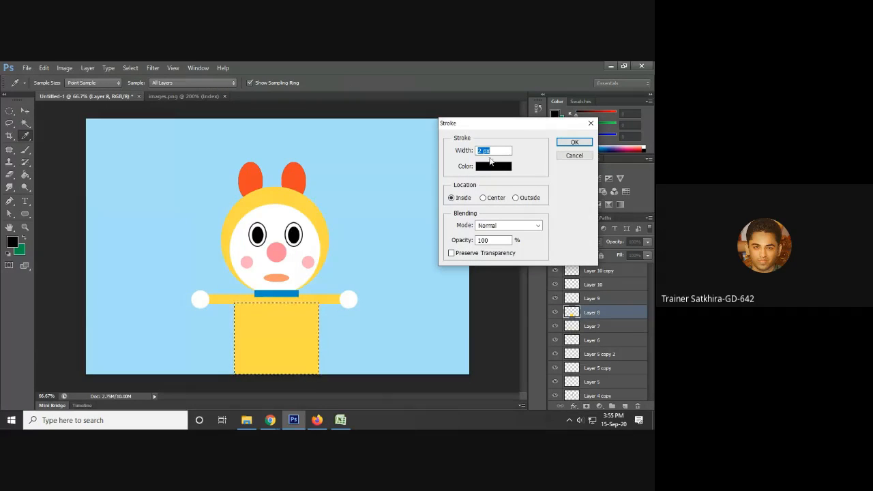
type("3")
left_click(574, 142)
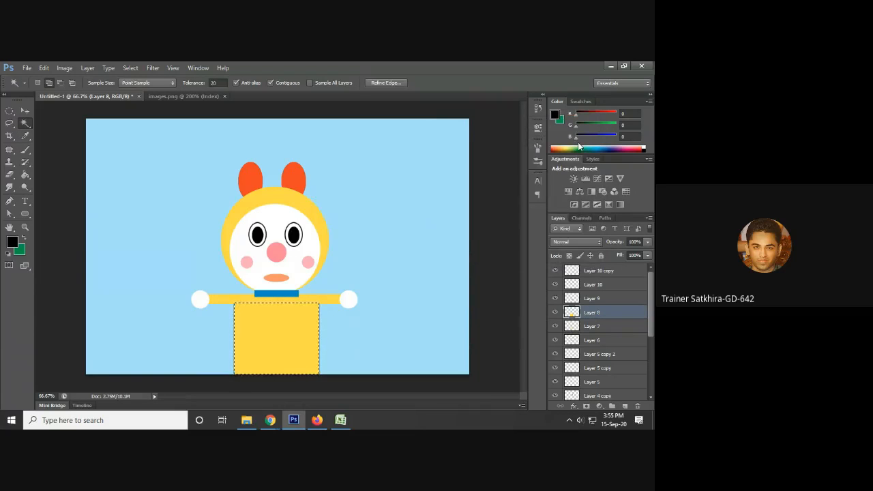
key("ctrl+d")
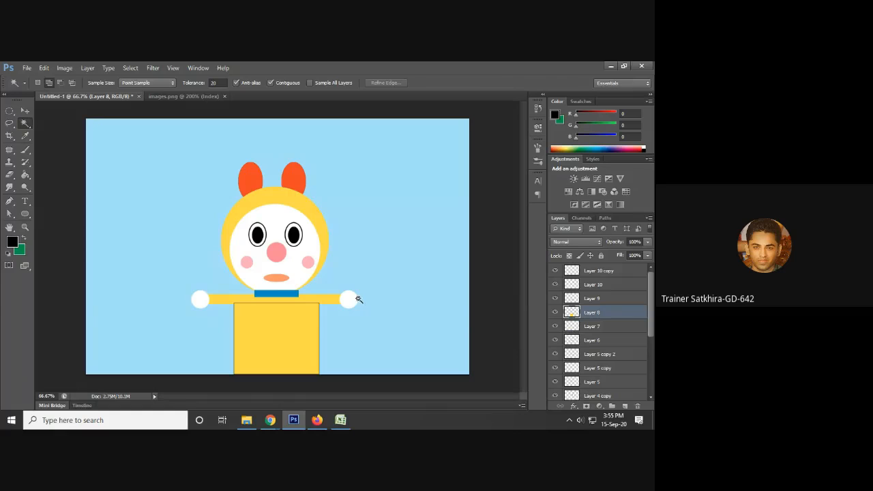
left_click(166, 97)
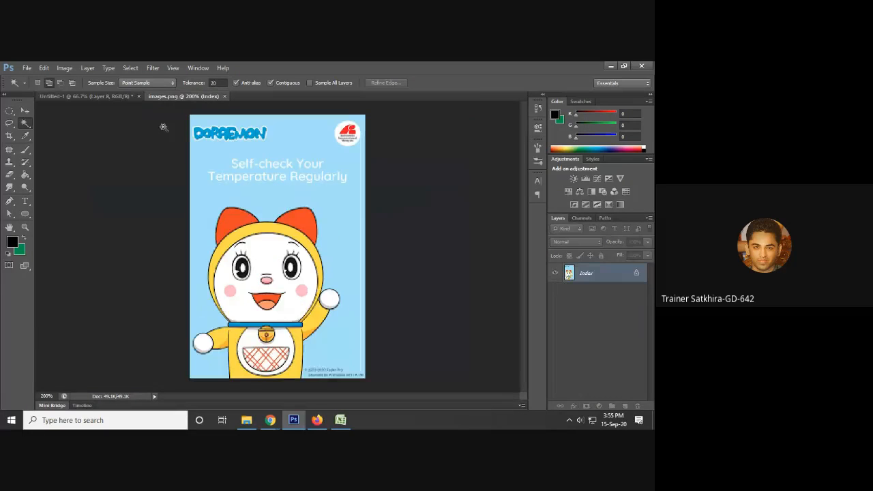
left_click(122, 96)
- Outline the yellow arm bar on Layer 7 with a 1 px black inside stroke, deselect, and compare it with images.png
left_click(25, 111)
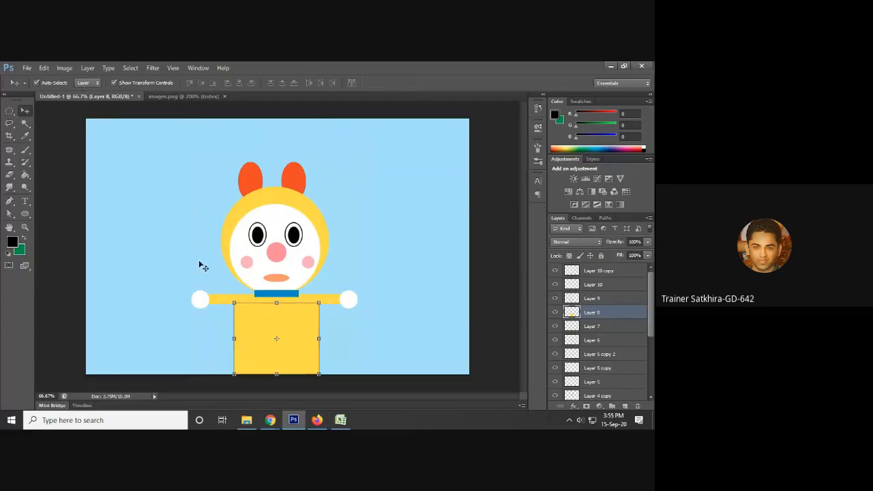
left_click(224, 302)
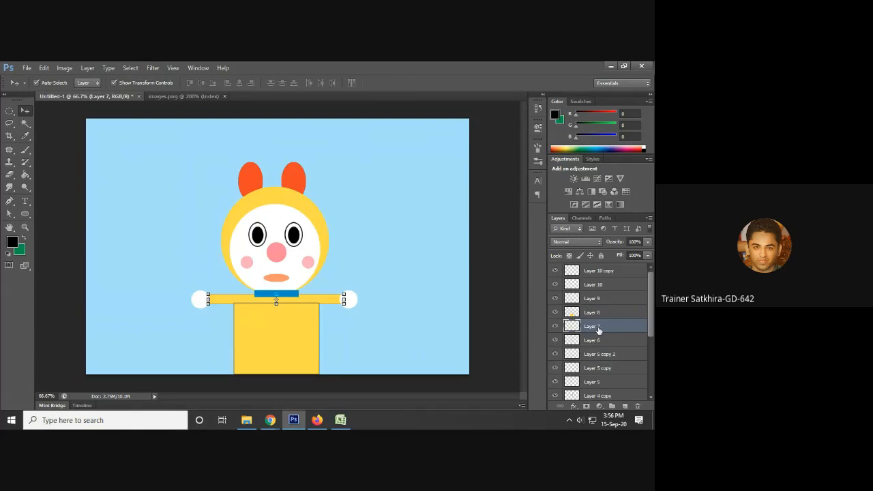
left_click(24, 123)
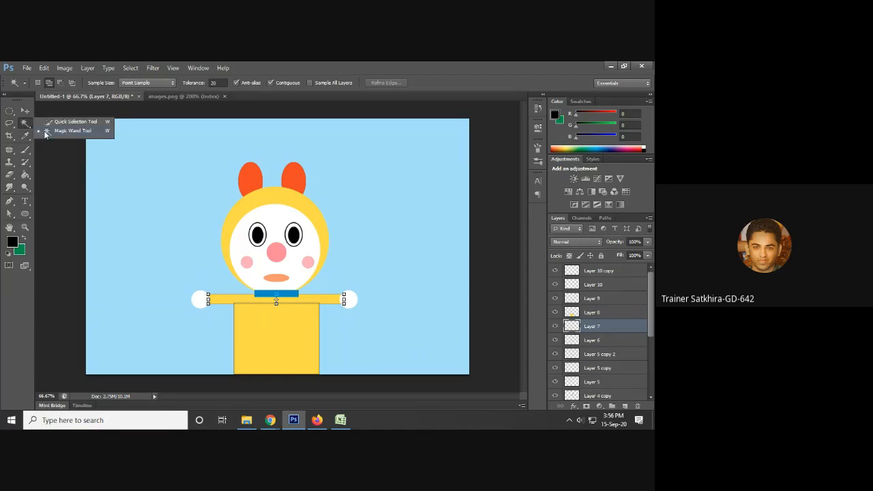
left_click(45, 131)
left_click(220, 301)
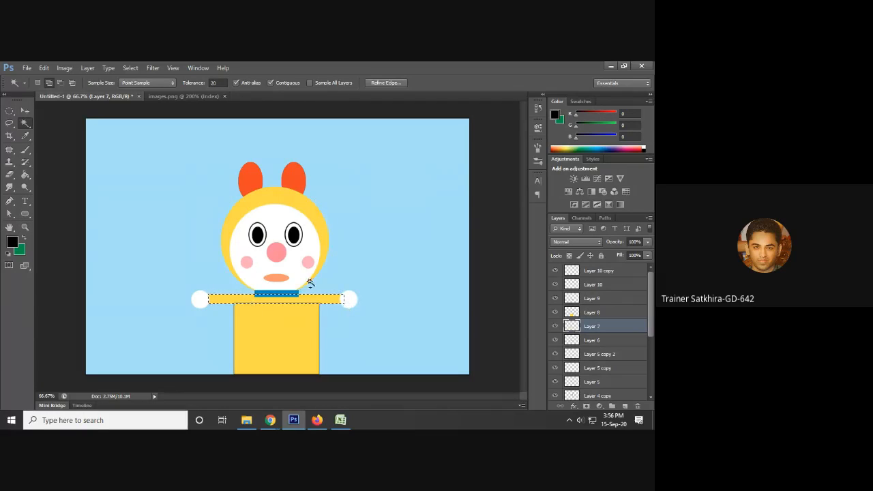
left_click(44, 68)
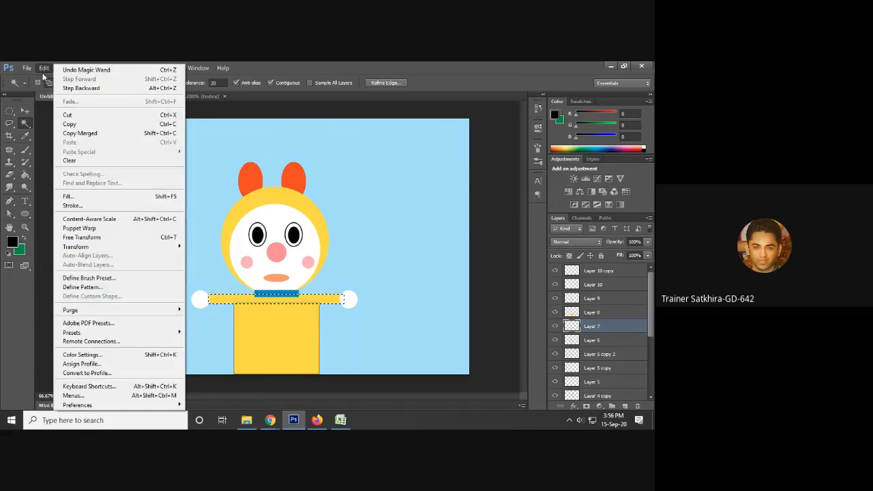
left_click(73, 205)
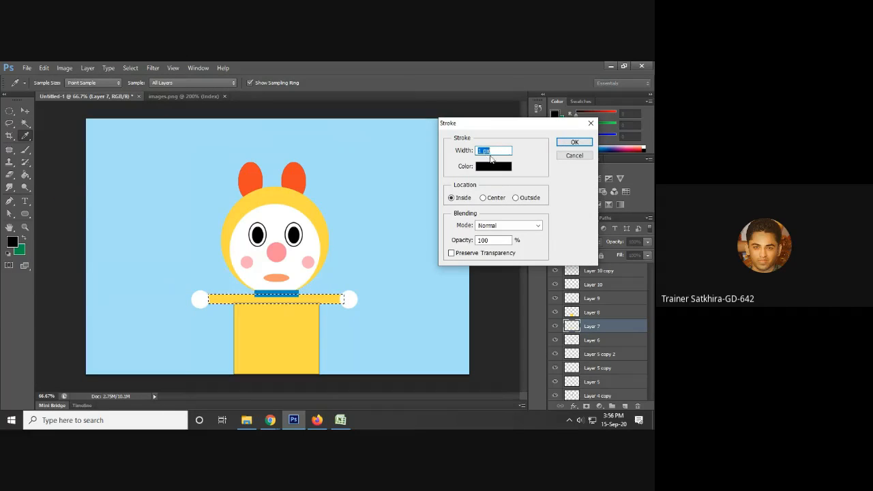
left_click(574, 142)
key("w")
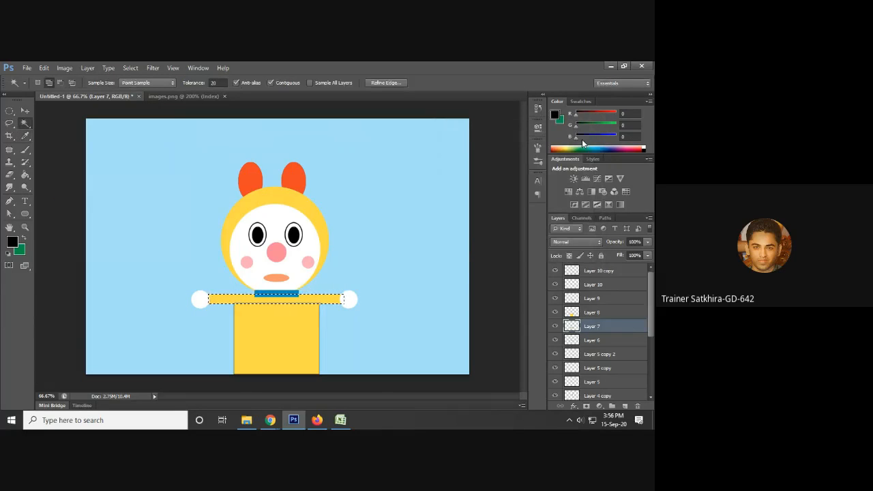
key("ctrl+d")
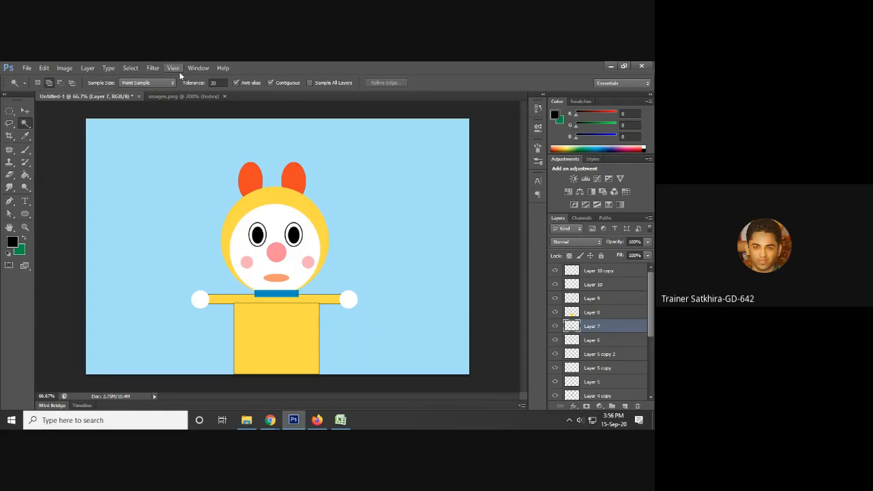
left_click(182, 94)
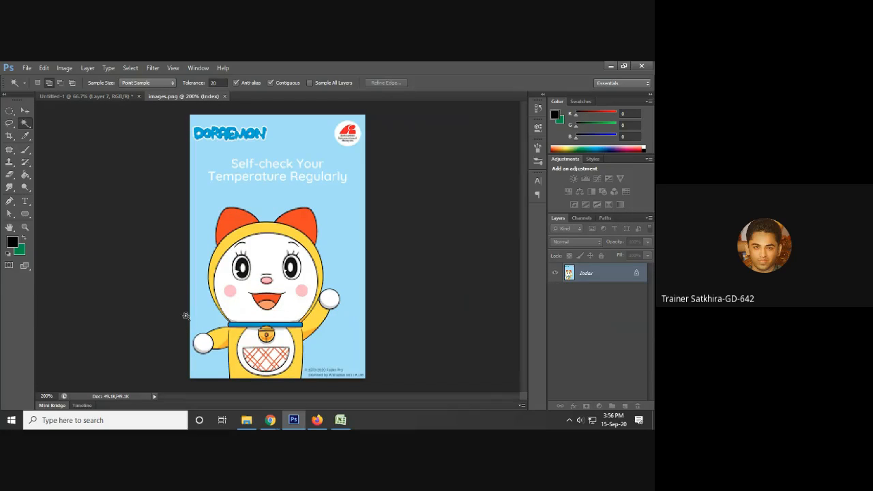
left_click(77, 95)
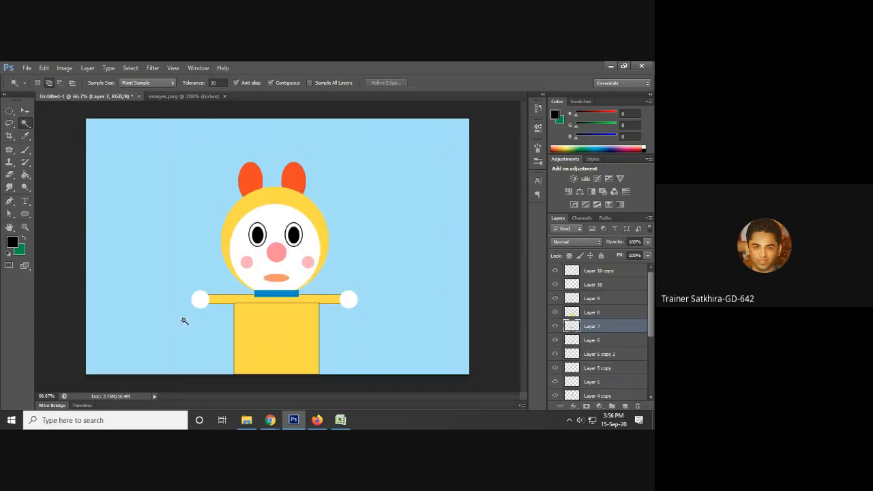
- Select the left white hand on Layer 10 with the Magic Wand, outline it with a 1 px black inside stroke and deselect
left_click(25, 110)
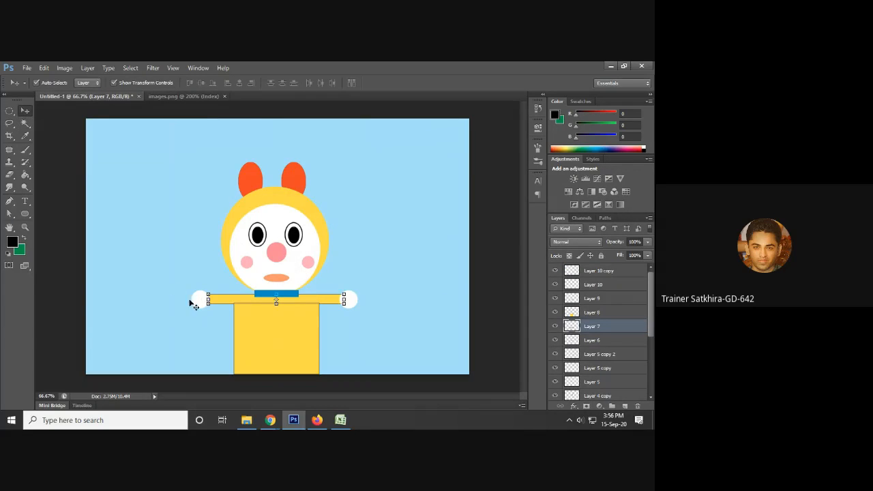
left_click(141, 208)
left_click(196, 298)
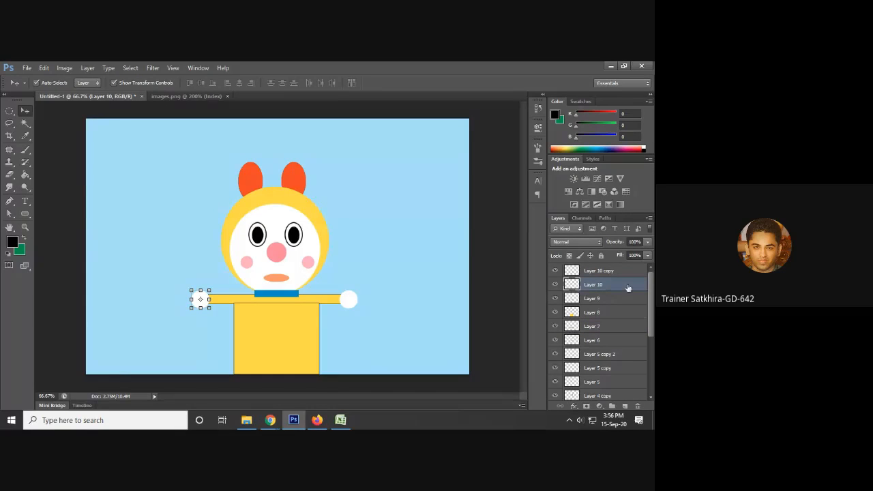
left_click(29, 124)
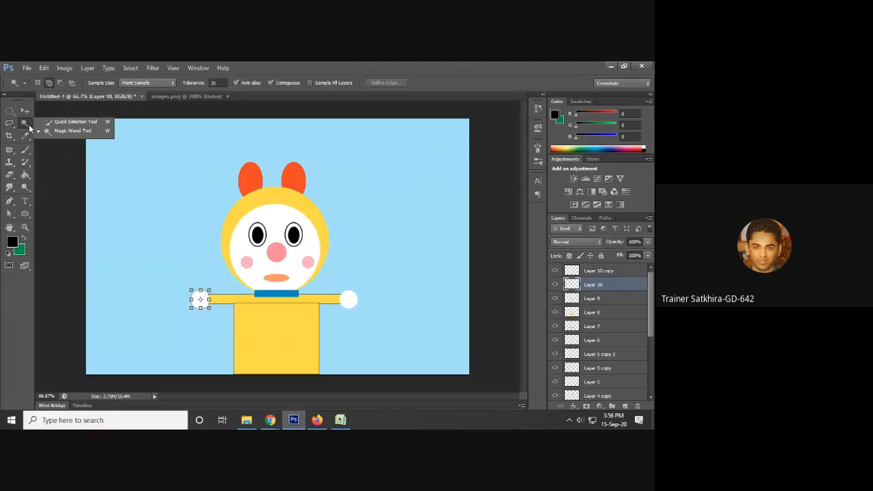
left_click(55, 130)
left_click(199, 301)
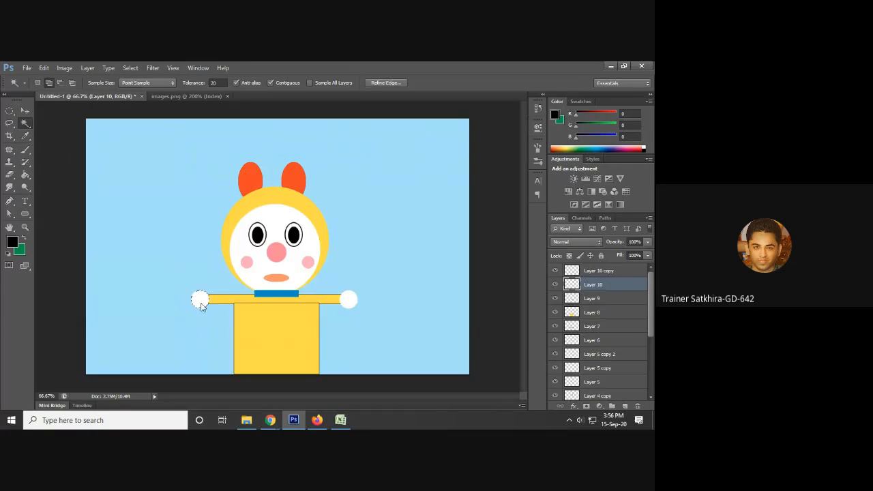
left_click(47, 68)
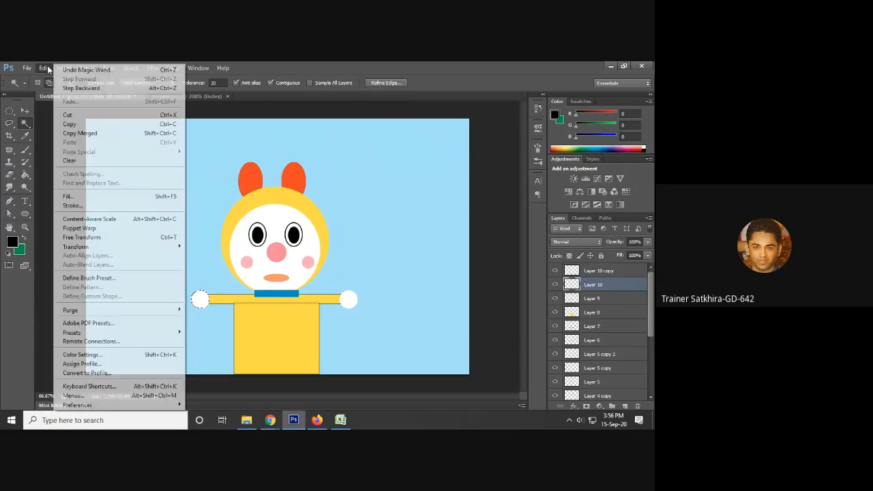
left_click(95, 206)
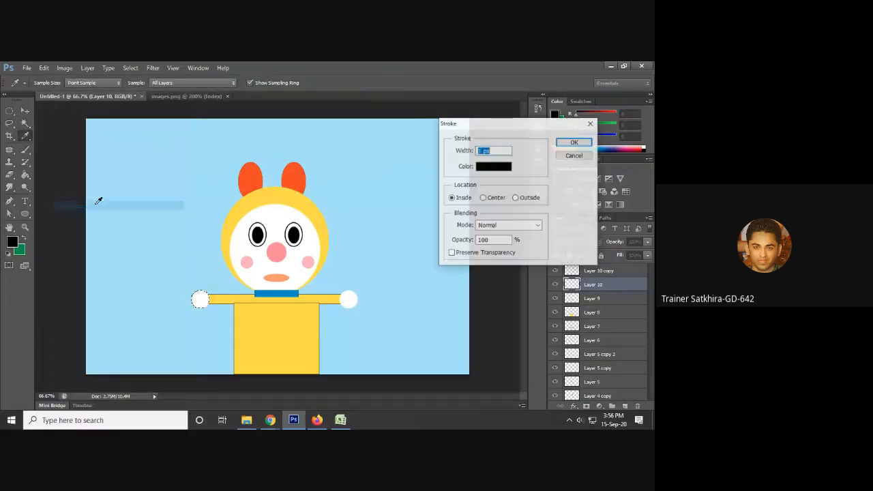
left_click(572, 141)
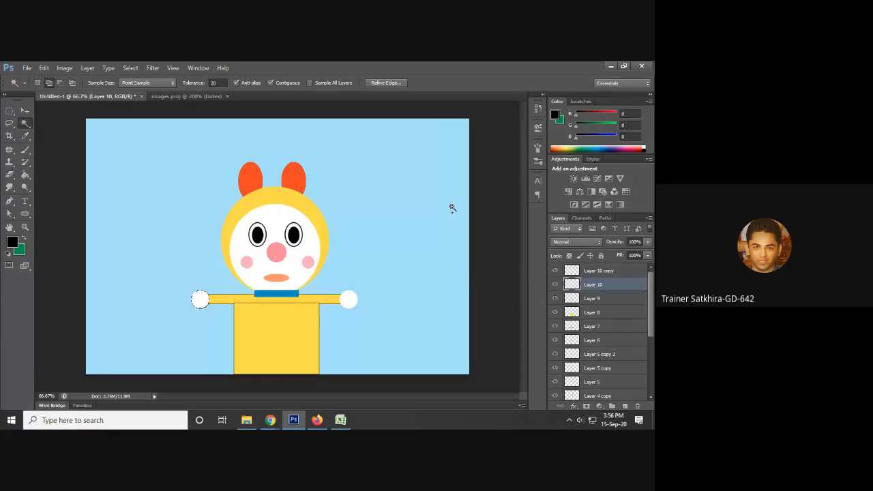
key("ctrl+d")
- Outline the right white hand on Layer 10 copy with a 1 px black inside stroke, deselect, and compare it with images.png
left_click(26, 114)
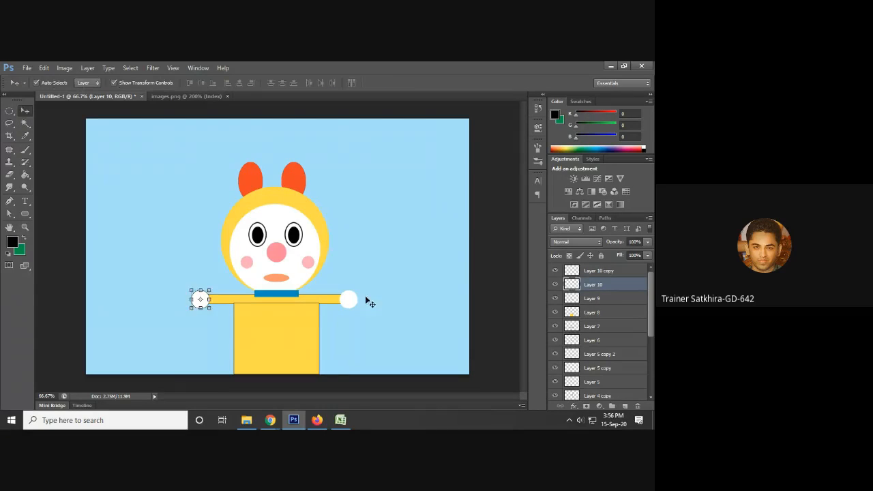
left_click(347, 298)
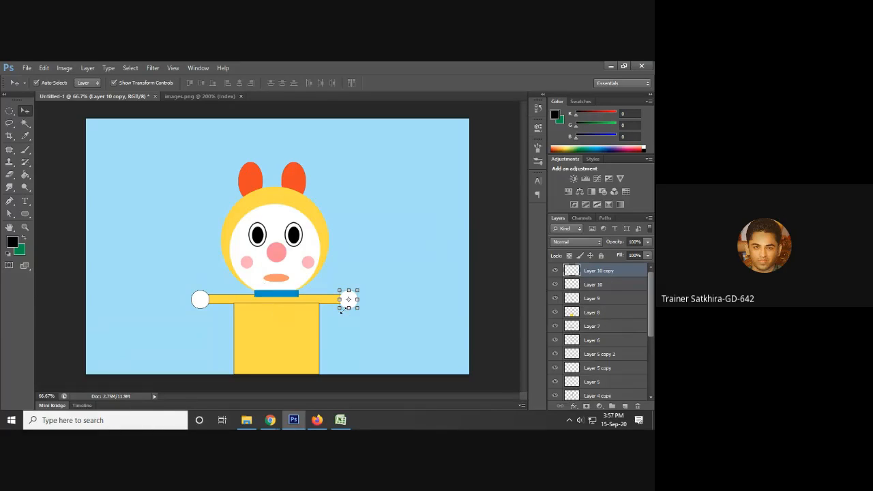
left_click(25, 124)
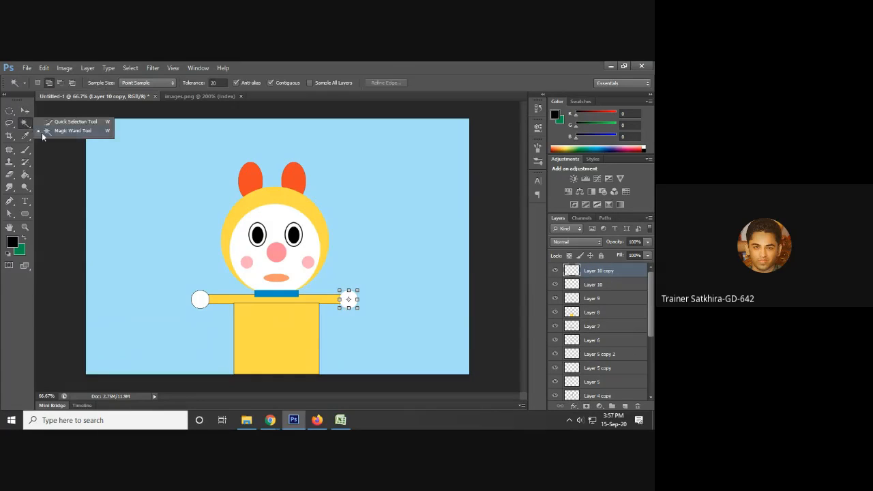
left_click(49, 134)
left_click(348, 299)
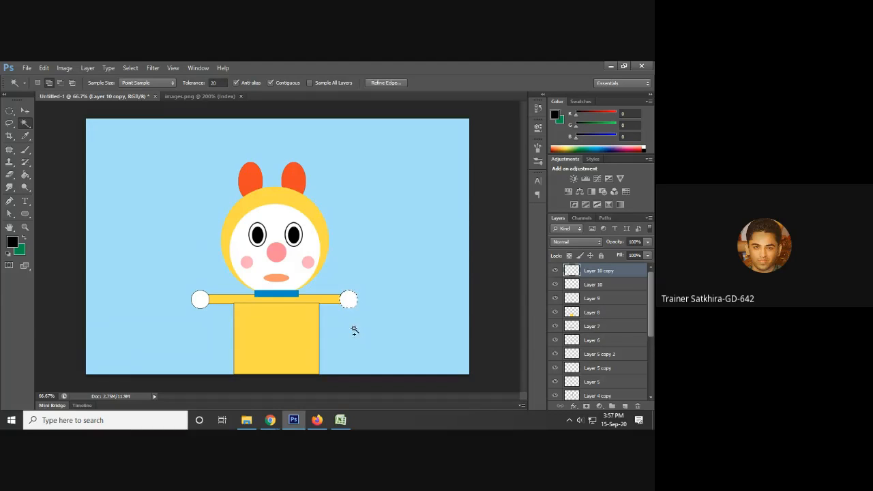
left_click(44, 67)
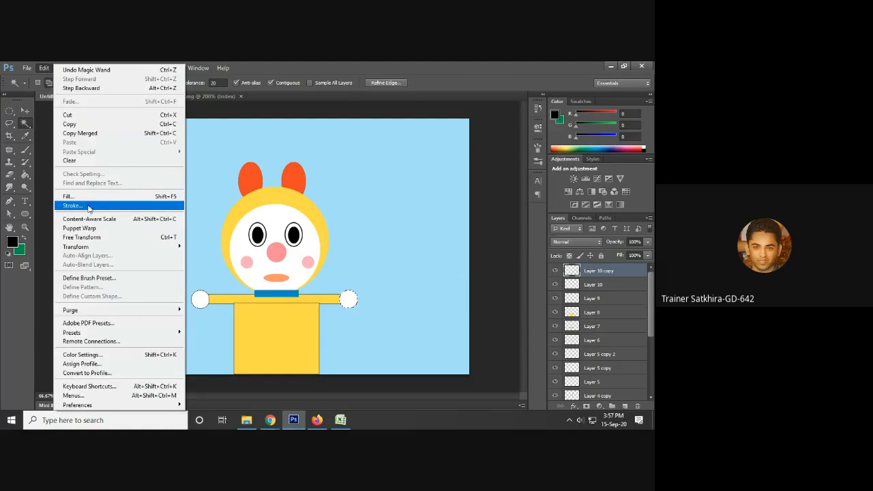
left_click(75, 205)
left_click(574, 142)
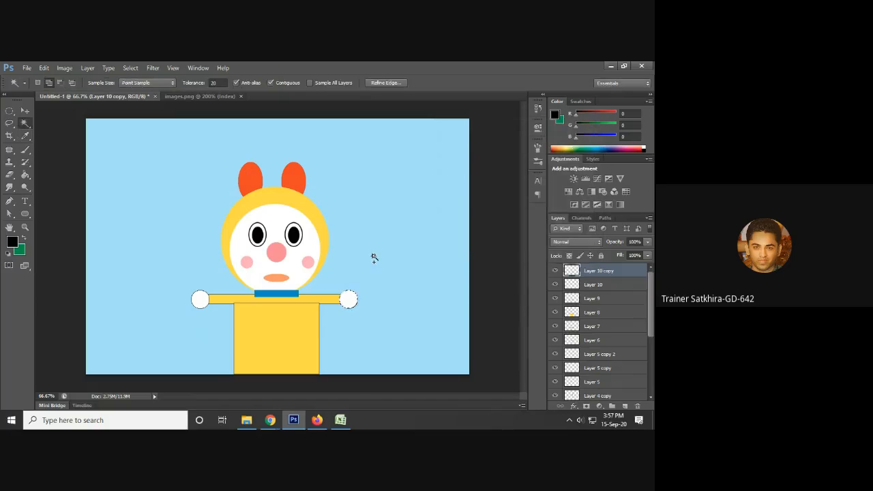
key("ctrl+d")
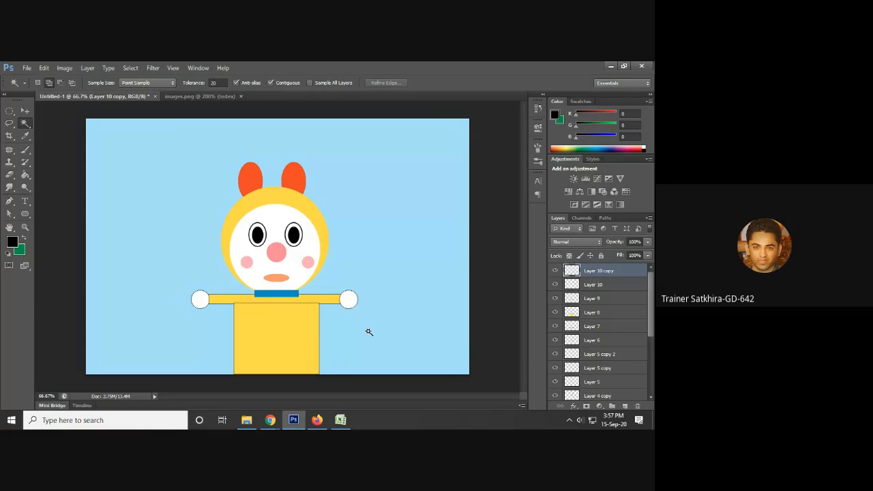
left_click(202, 97)
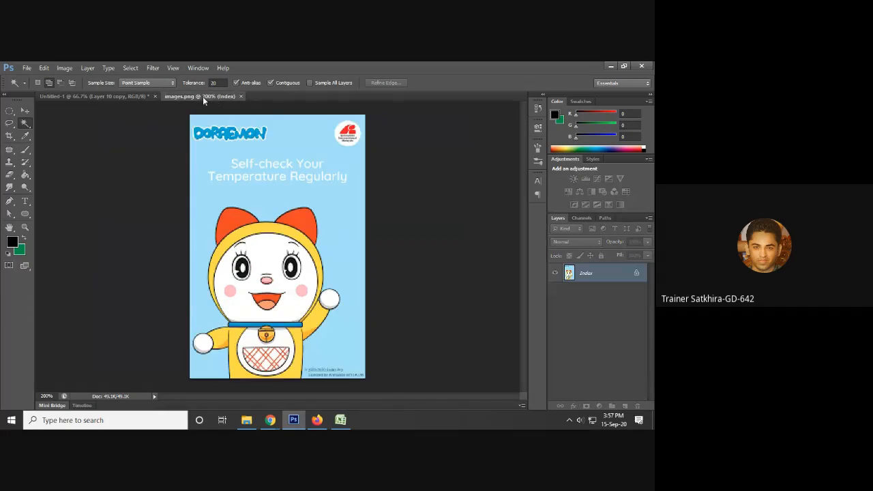
left_click(101, 96)
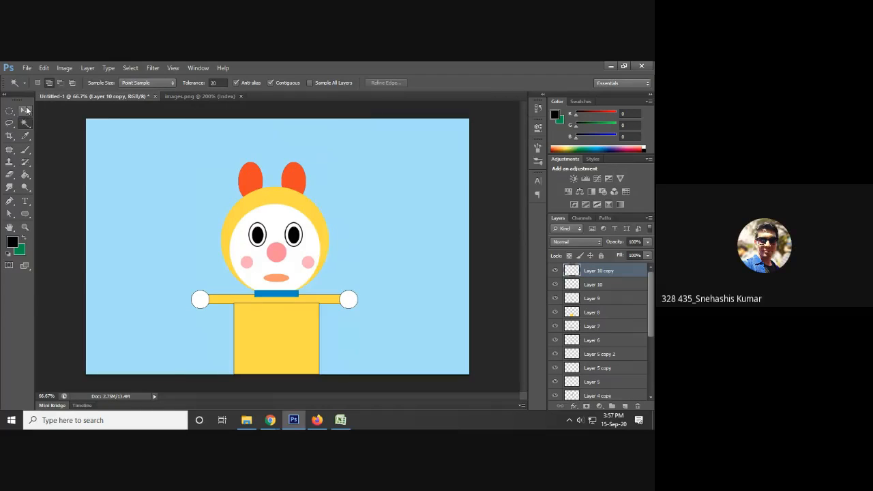
- Select the blue collar on Layer 9 with the Magic Wand, outline it with a 1 px black inside stroke and deselect
left_click(25, 111)
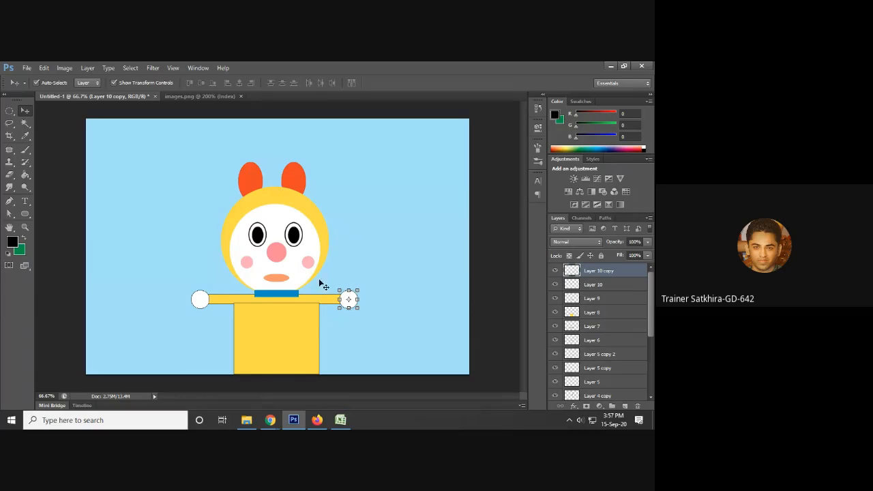
left_click(286, 294)
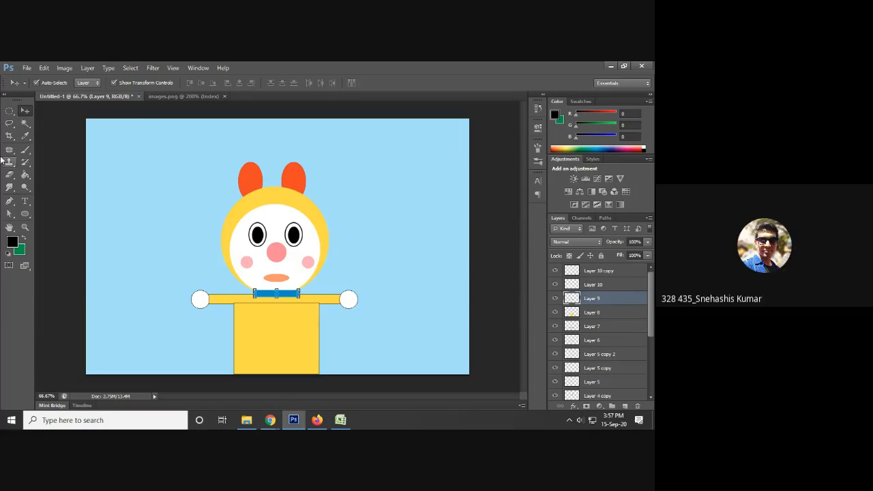
left_click(23, 124)
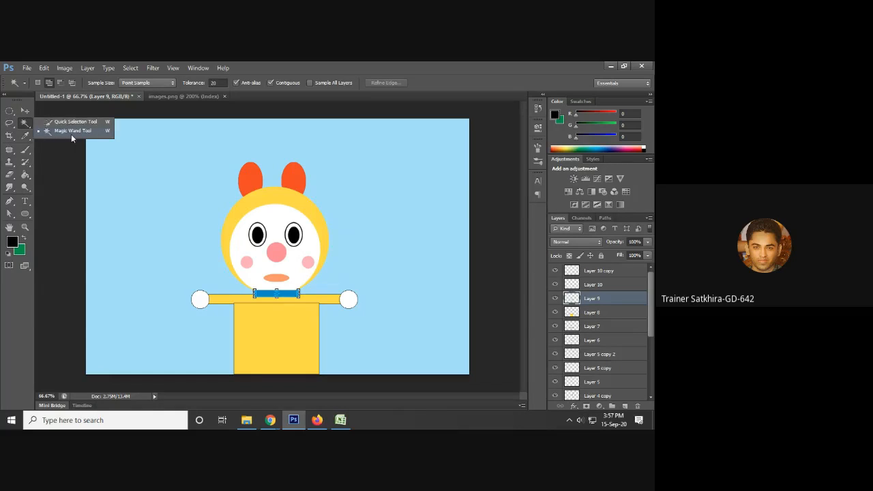
left_click(71, 133)
left_click(279, 297)
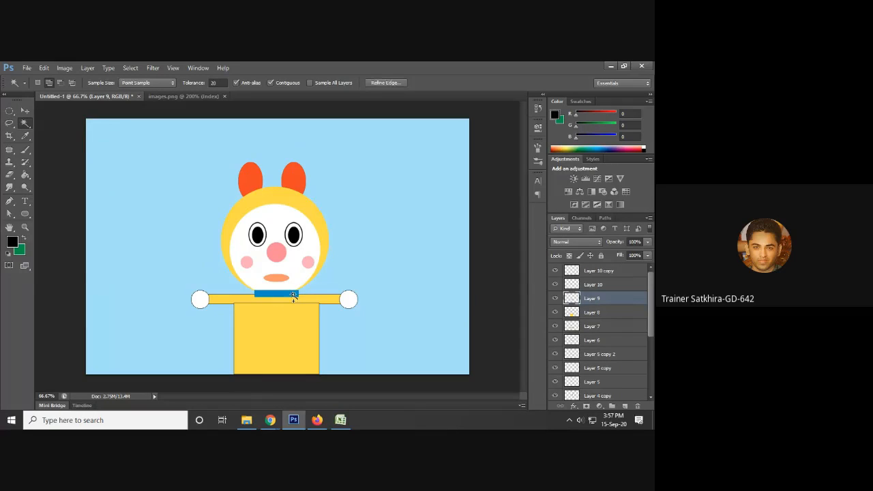
left_click(44, 68)
left_click(73, 206)
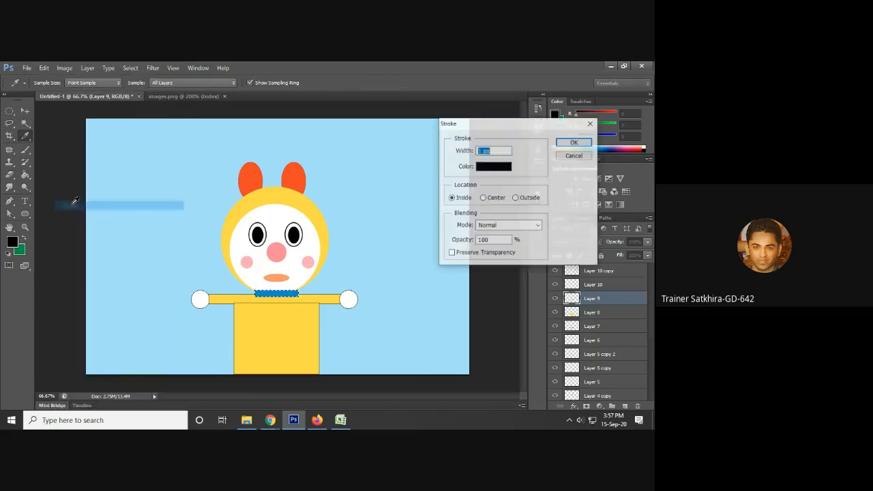
left_click(573, 144)
key("ctrl+d")
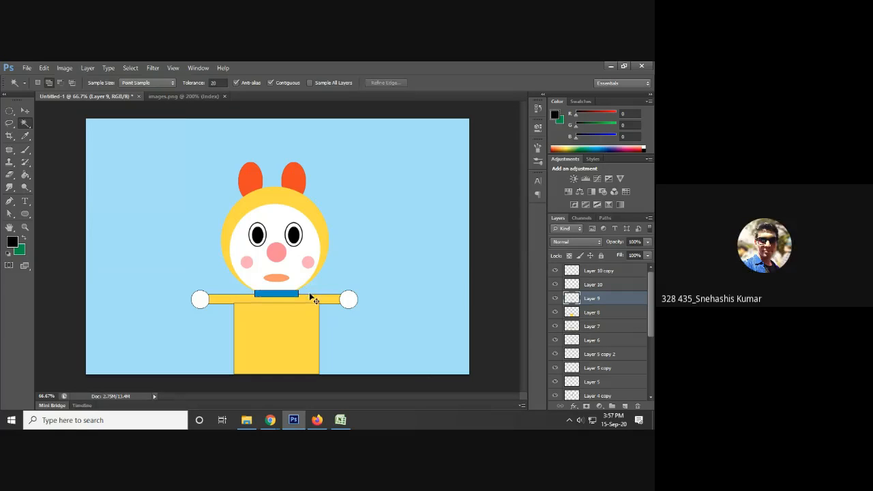
- Select the yellow head circle on Layer 1 with the Magic Wand, give it a 1 px black inside stroke and deselect
left_click(275, 201)
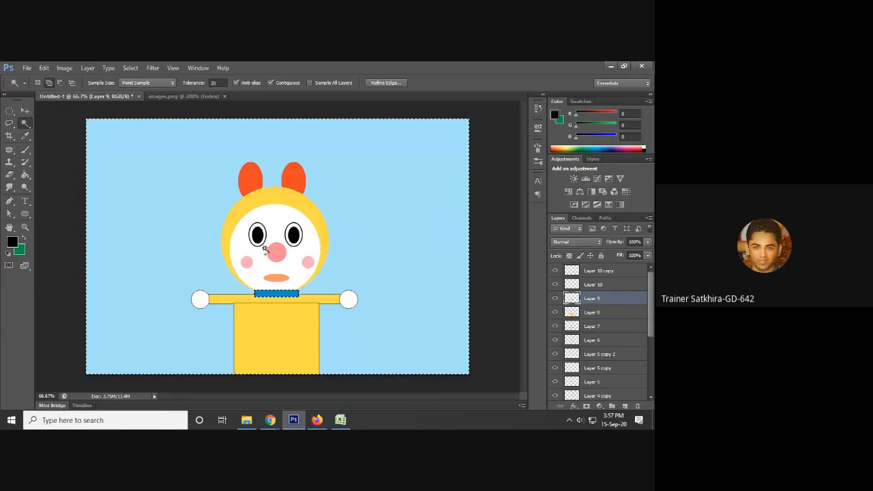
key("ctrl+d")
left_click(25, 111)
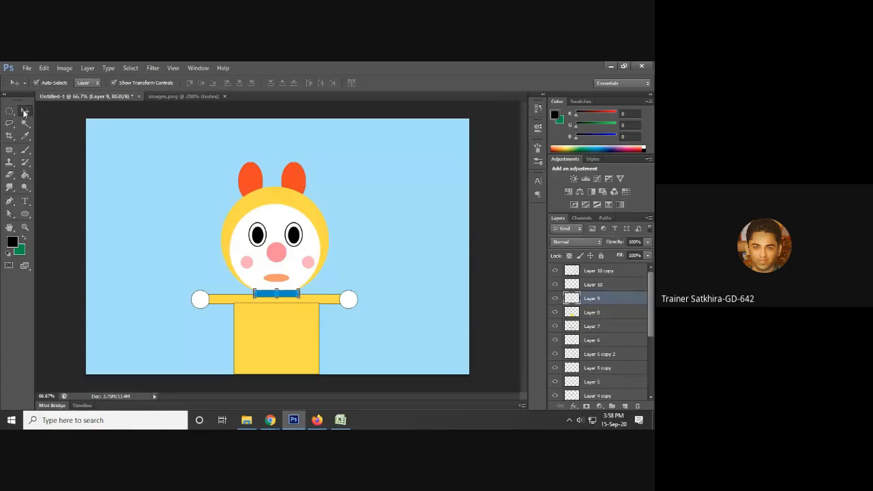
left_click(280, 200)
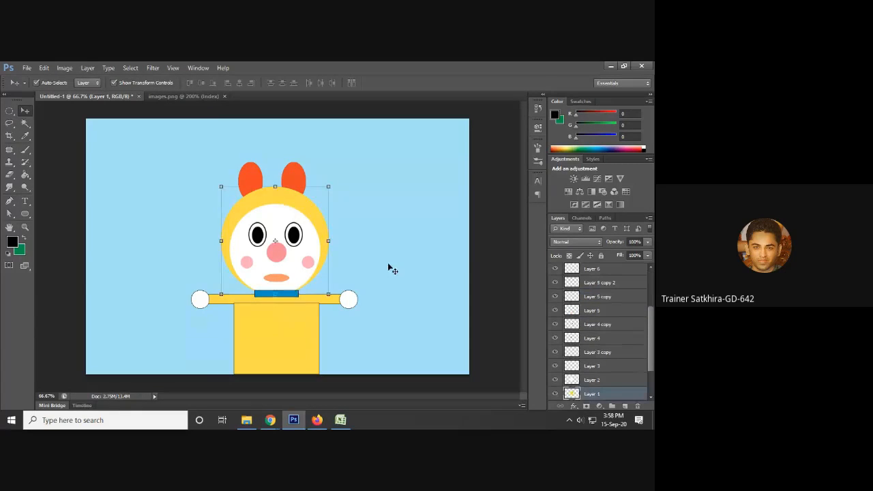
left_click_drag(25, 123, 46, 133)
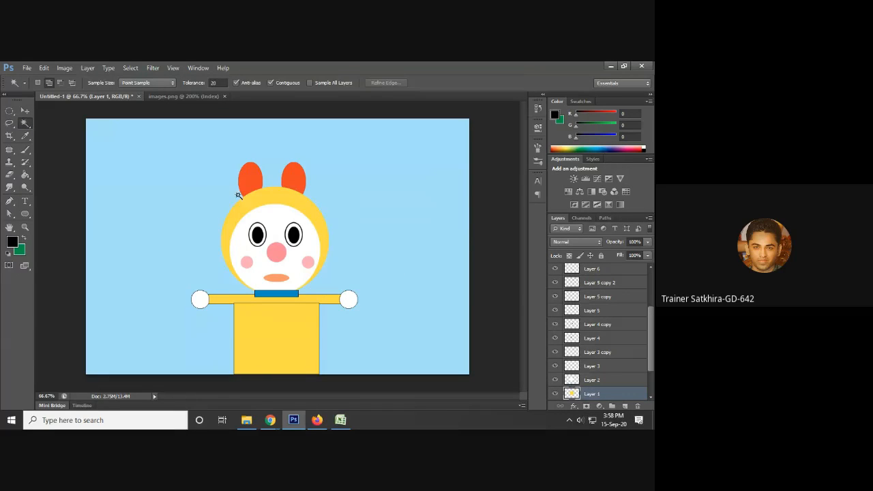
left_click(279, 200)
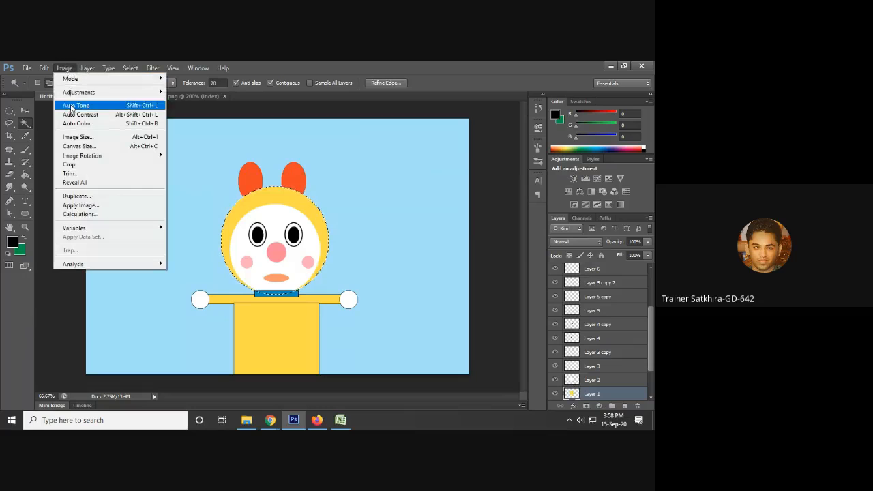
mouse_move(44, 70)
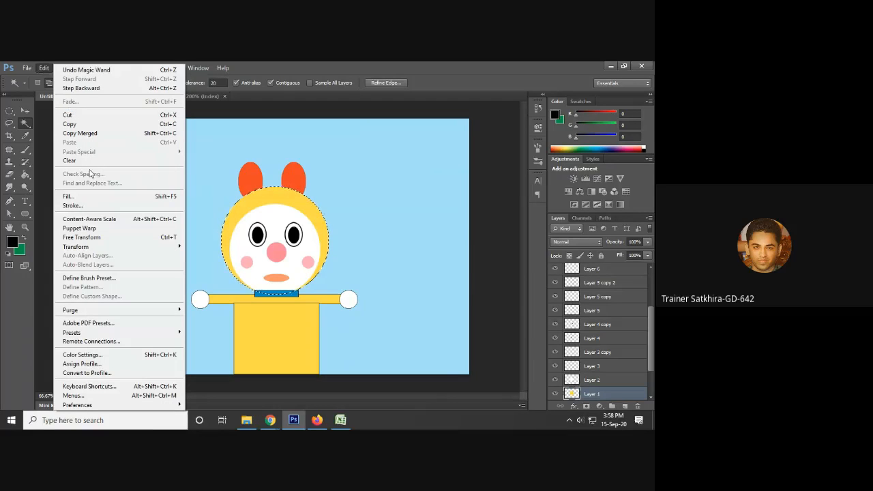
left_click(87, 203)
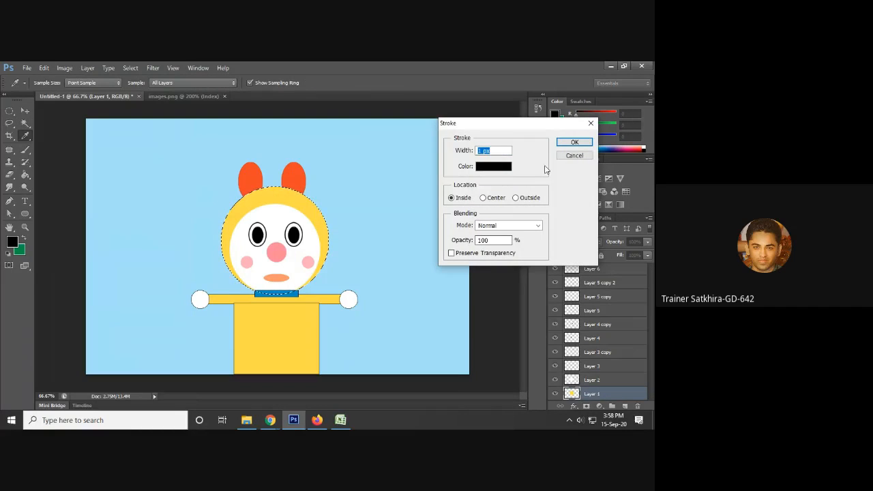
left_click(573, 141)
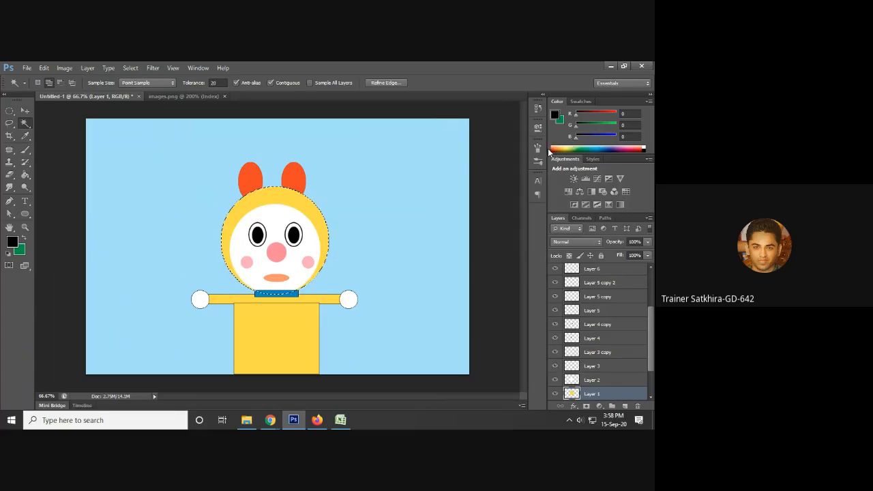
key("ctrl+d")
- Outline the white face on Layer 2 with a 1 px black inside stroke, deselect, and check it against images.png
left_click(24, 112)
left_click(271, 227)
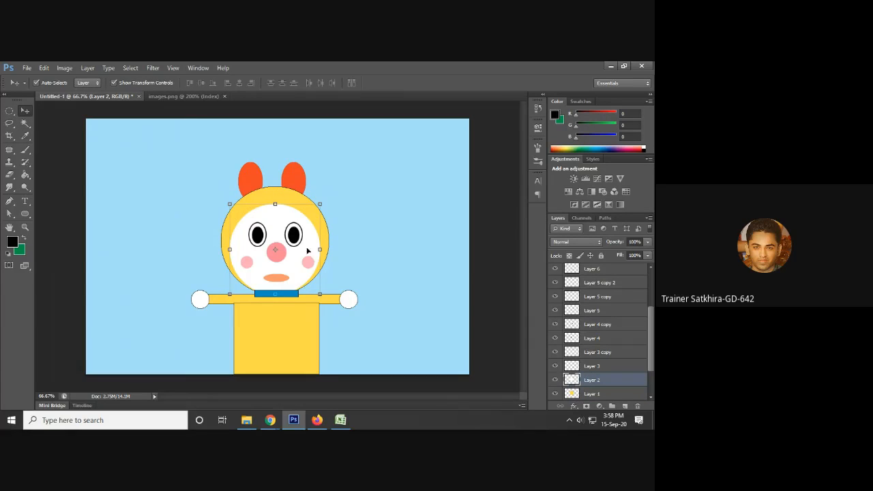
left_click(25, 123)
left_click(27, 124)
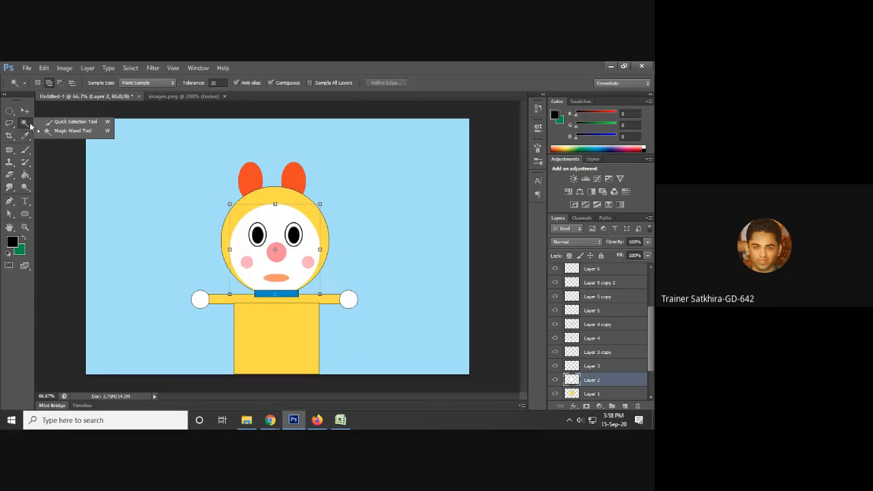
left_click(65, 132)
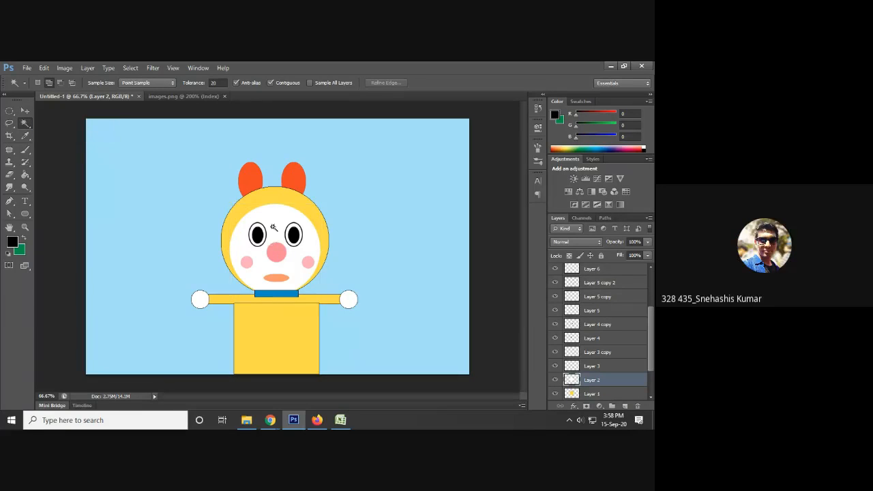
left_click(271, 213)
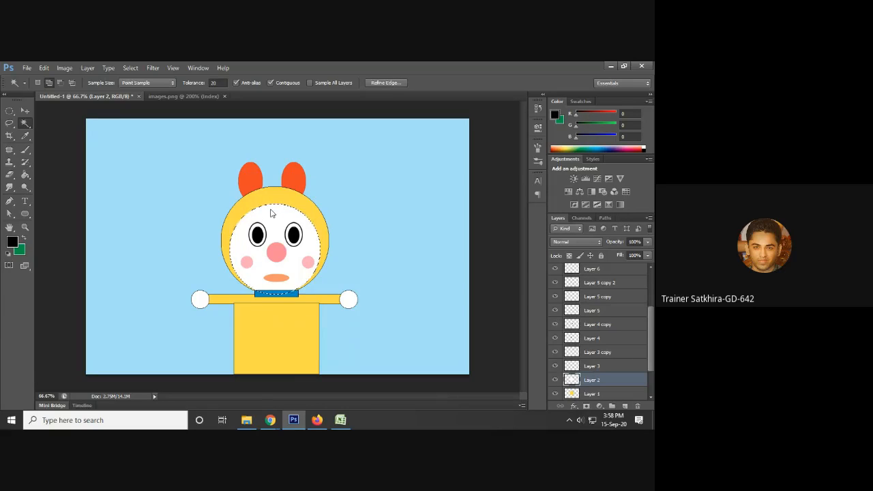
left_click(44, 67)
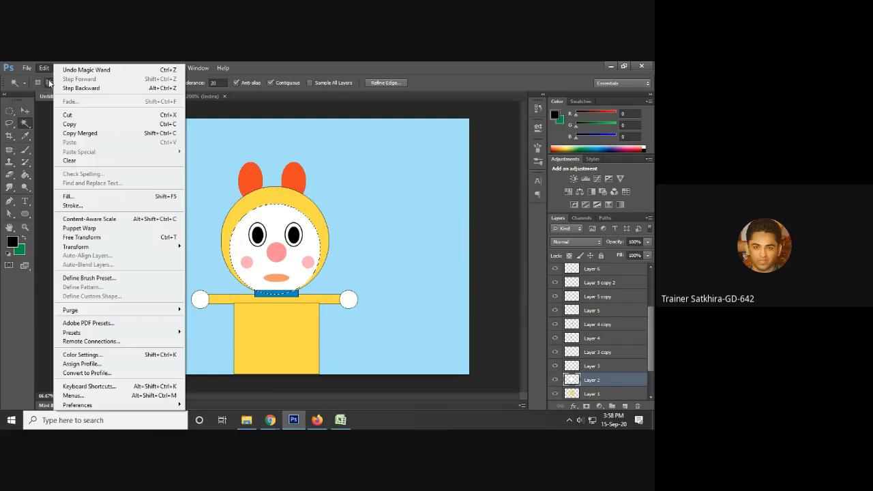
left_click(79, 206)
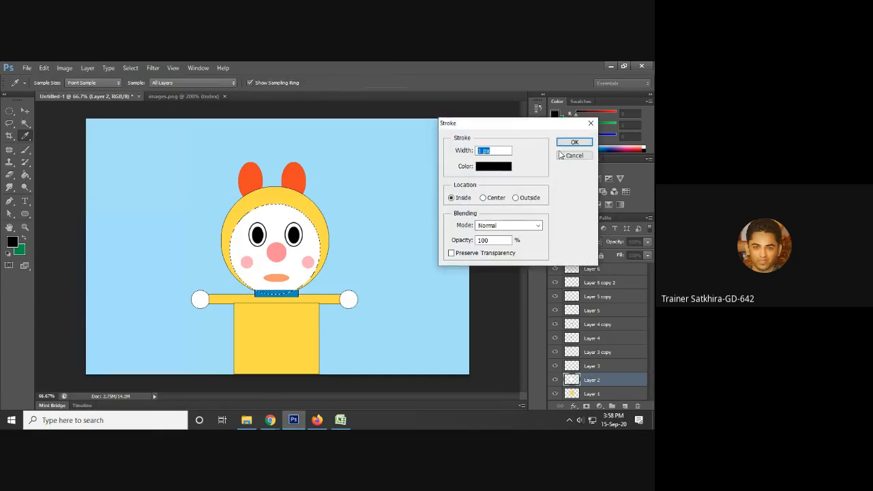
left_click(574, 141)
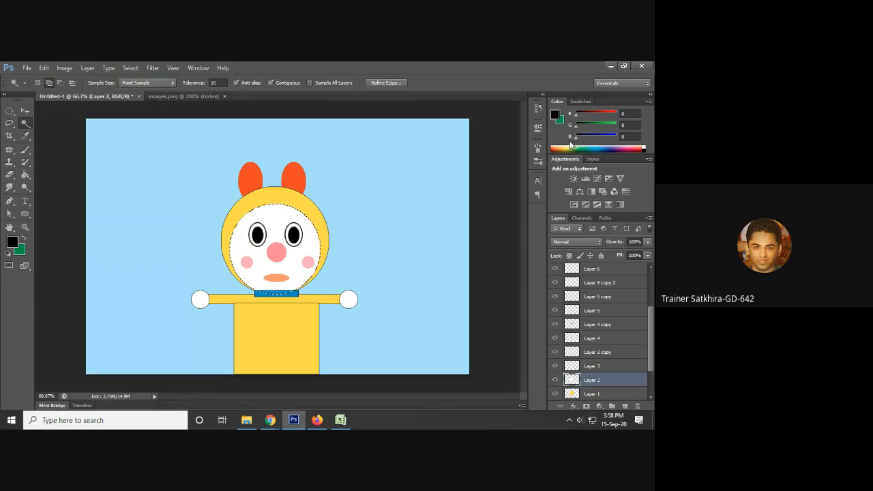
key("ctrl+d")
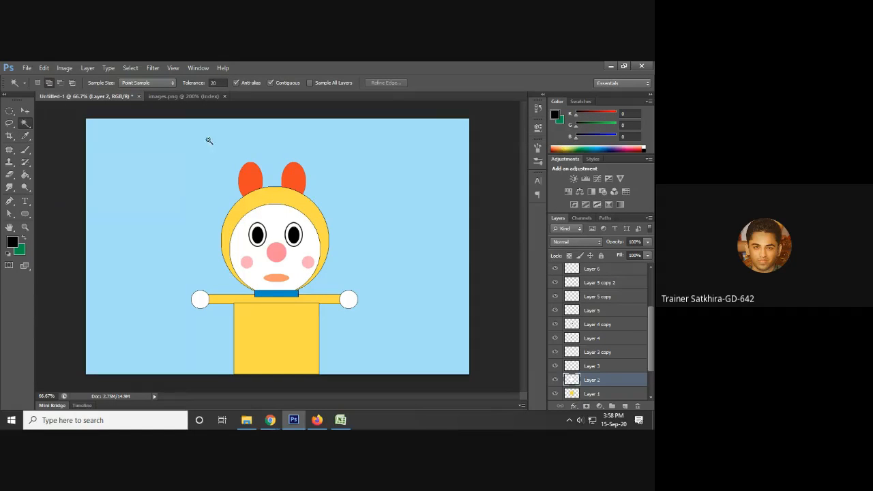
left_click(208, 95)
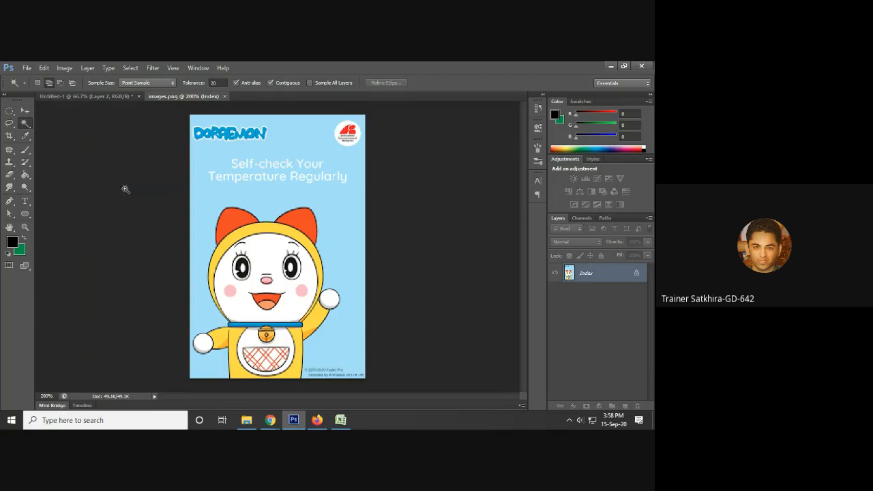
left_click(111, 96)
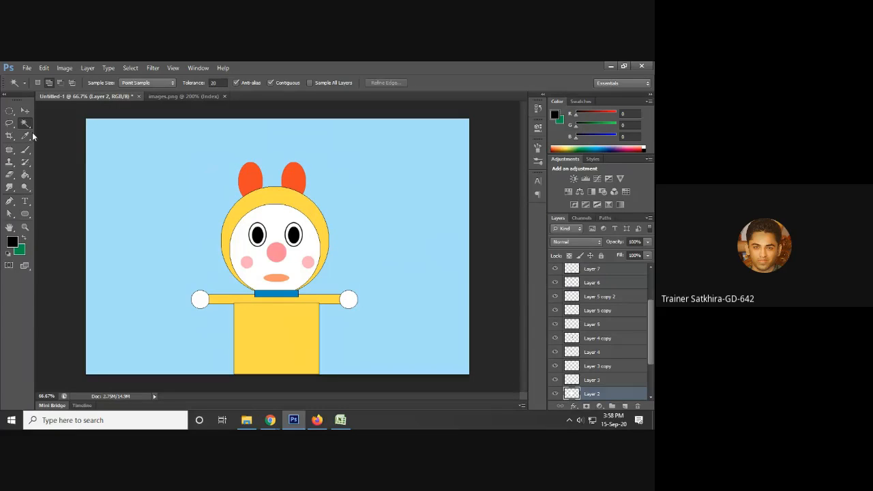
- Select the pink nose on Layer 5 with the Magic Wand, outline it with a 1 px black inside stroke and deselect
left_click(25, 110)
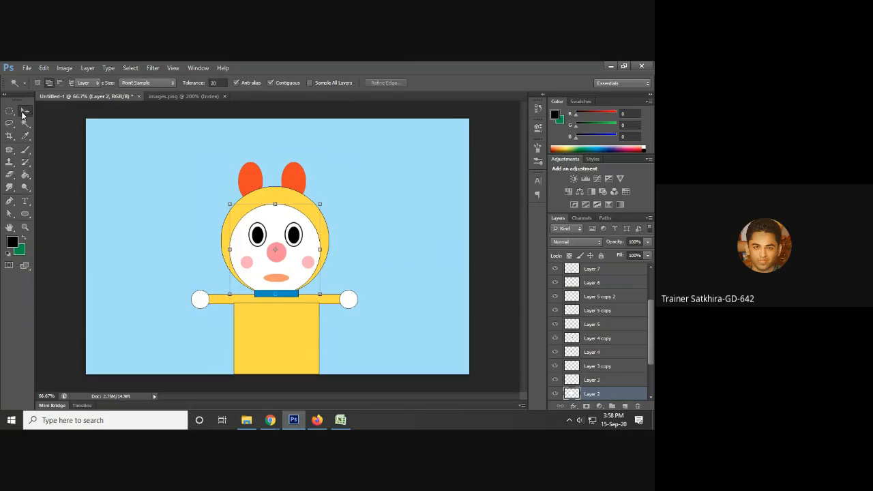
left_click(276, 256)
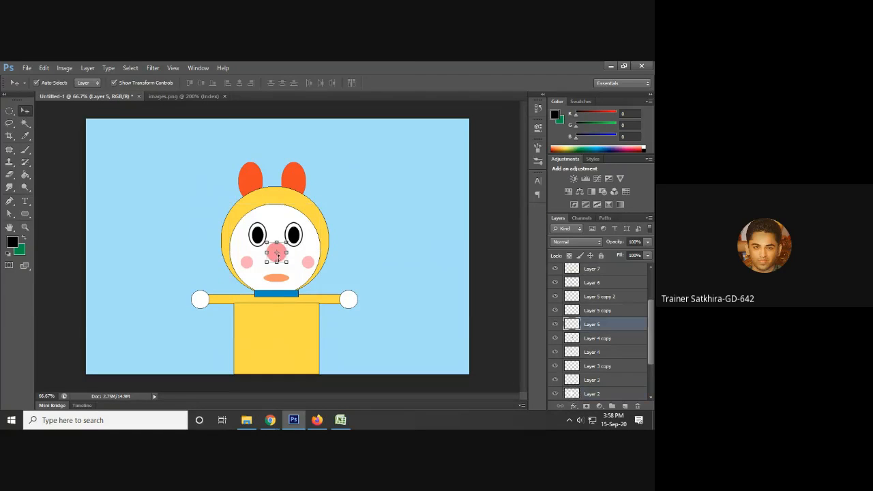
left_click(24, 124)
left_click(73, 133)
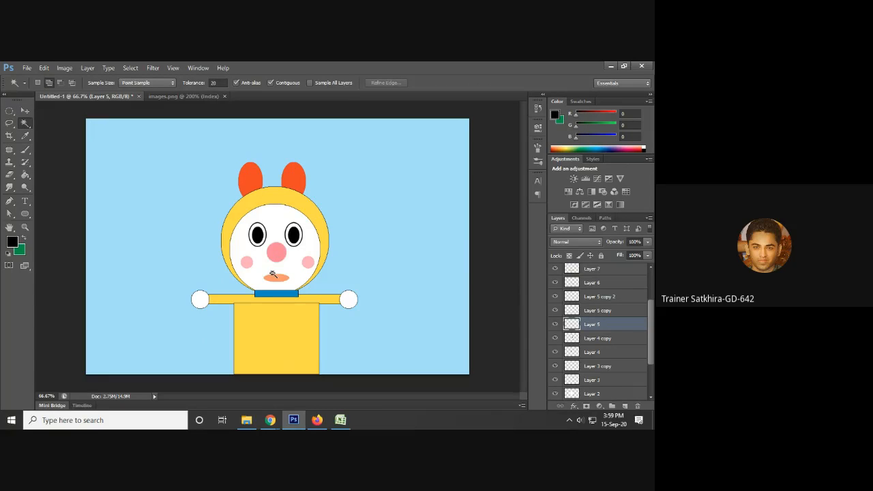
left_click(277, 253)
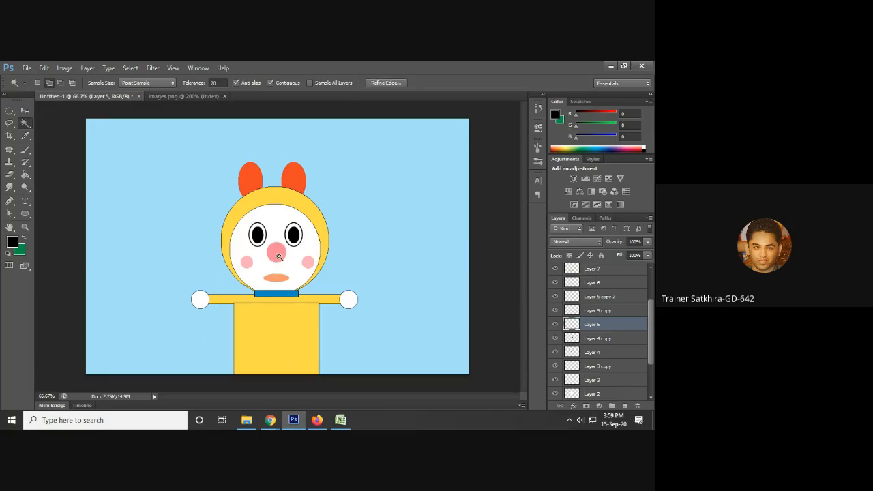
left_click(44, 68)
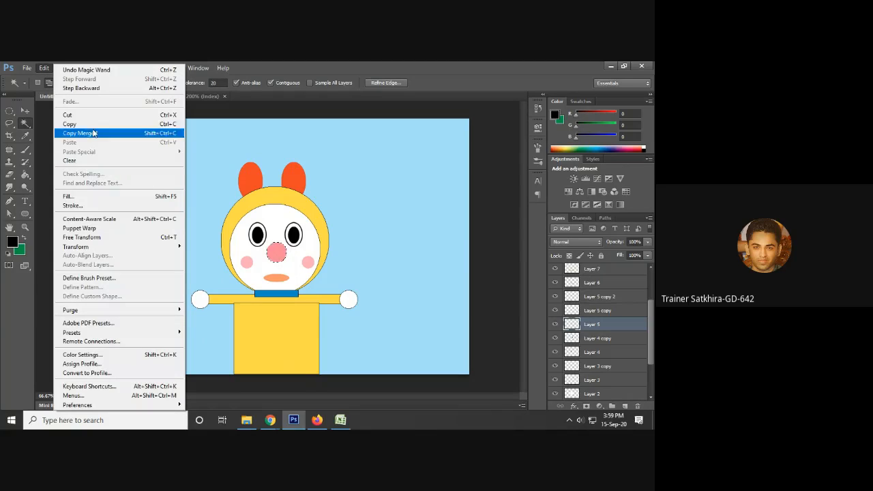
left_click(71, 205)
left_click(575, 143)
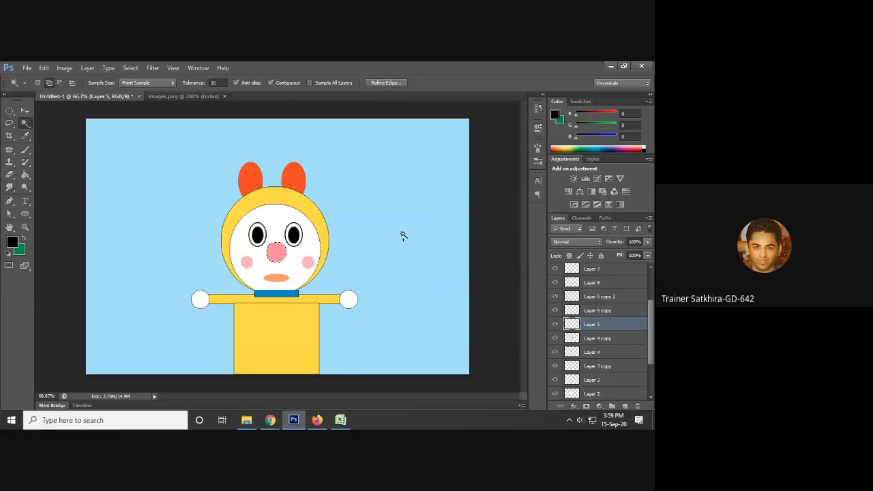
key("ctrl+d")
key("ctrl+plus")
key("ctrl+plus")
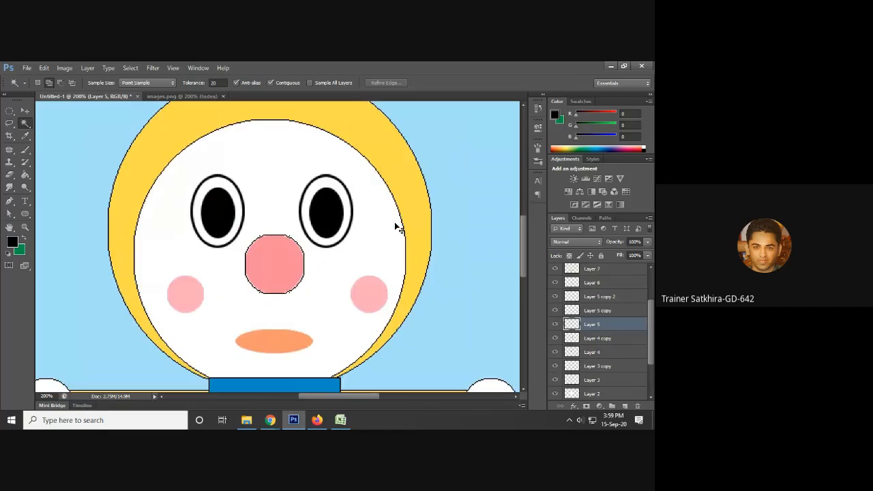
key("ctrl+minus")
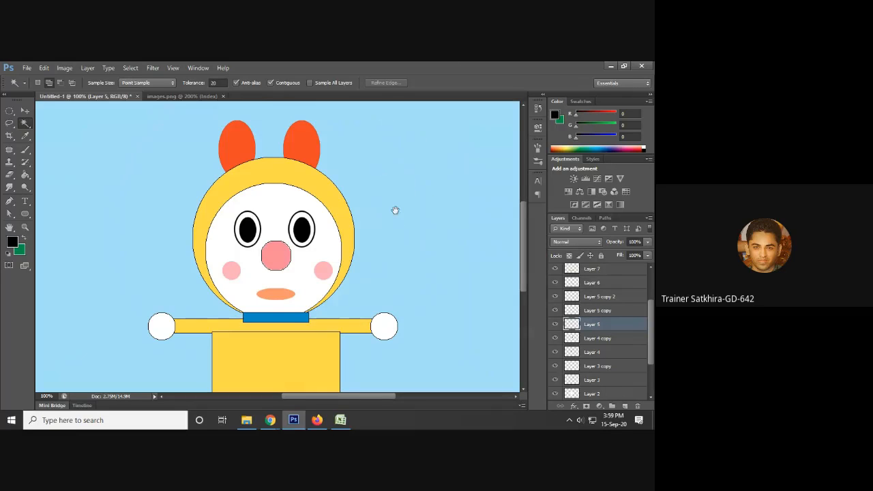
scroll(372, 245, "down", 1)
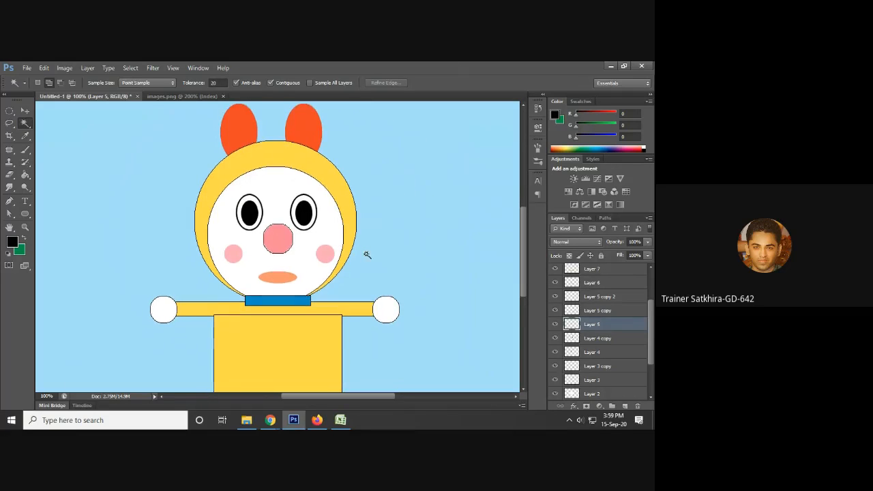
- Select the orange mouth on Layer 6 with the Magic Wand, outline it with a 1 px black inside stroke and deselect
left_click(286, 289)
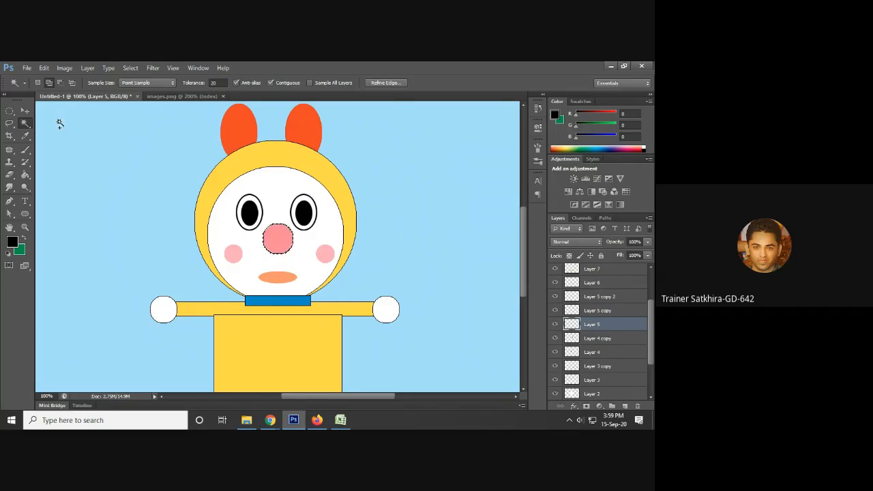
left_click(25, 111)
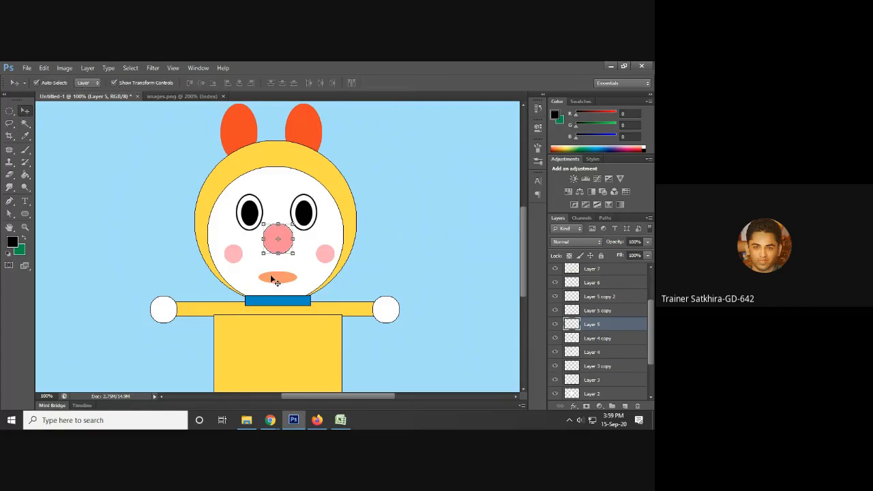
left_click(274, 280)
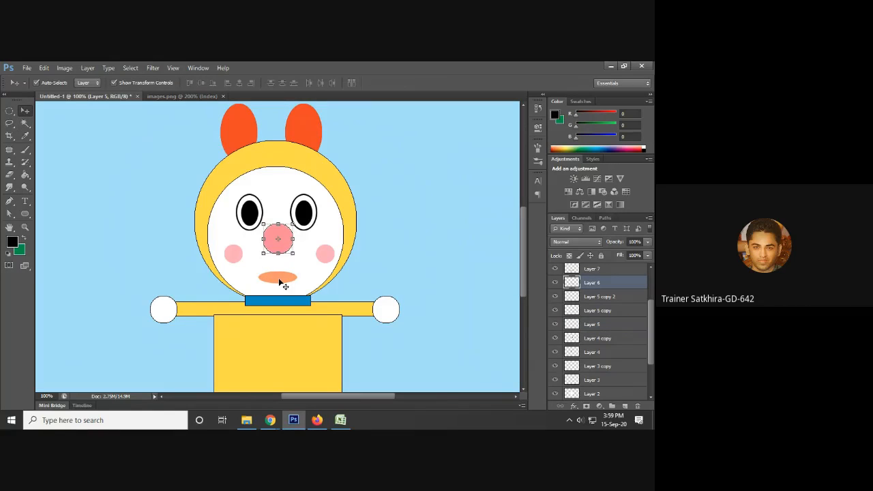
left_click(25, 124)
left_click(53, 130)
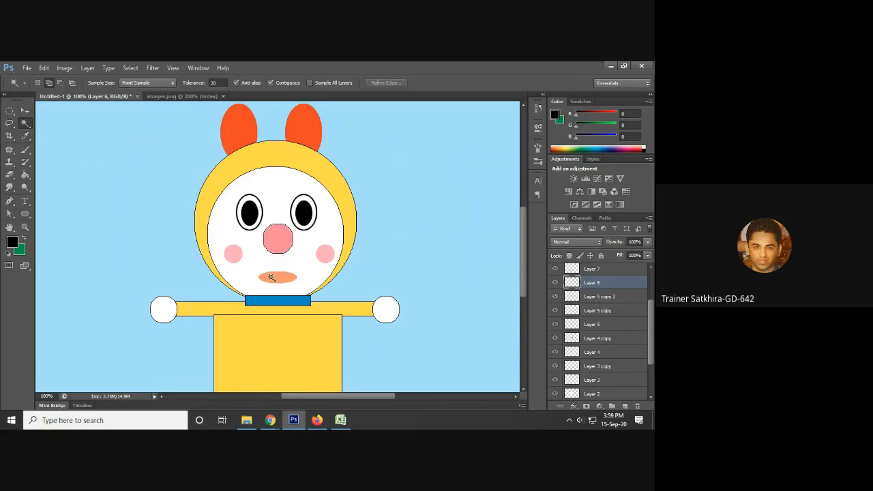
left_click(276, 277)
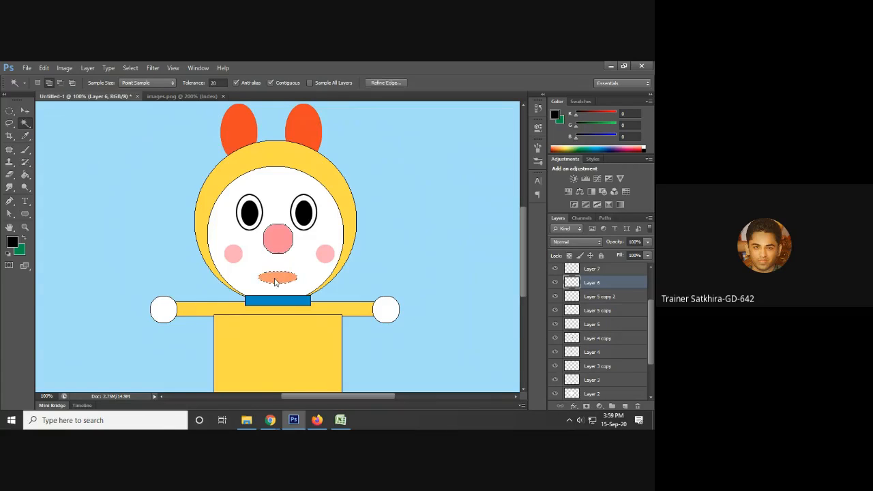
left_click(44, 67)
left_click(75, 206)
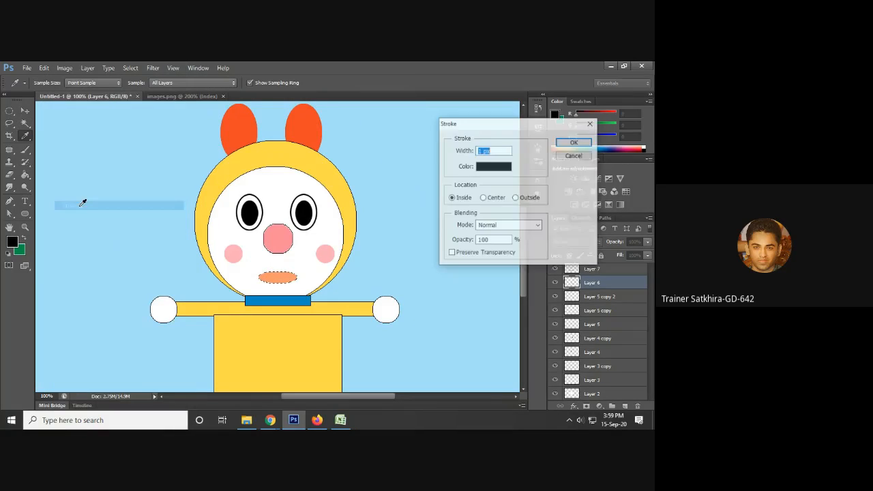
left_click(573, 143)
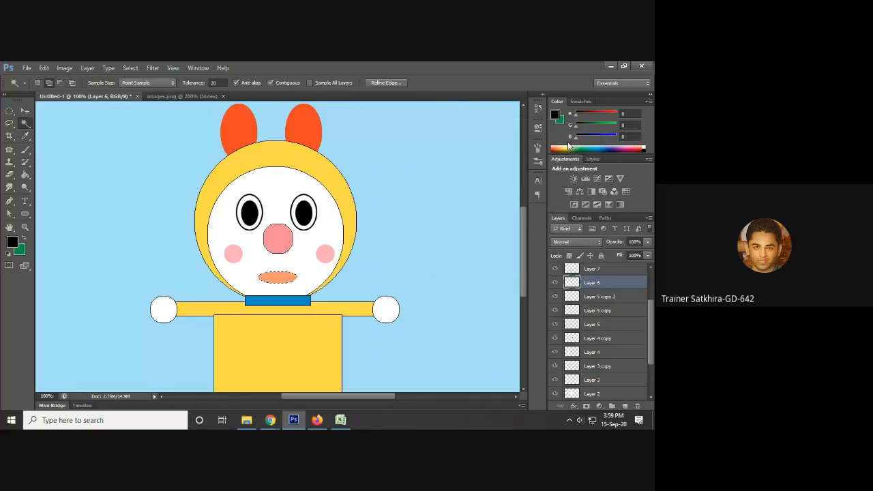
key("ctrl+d")
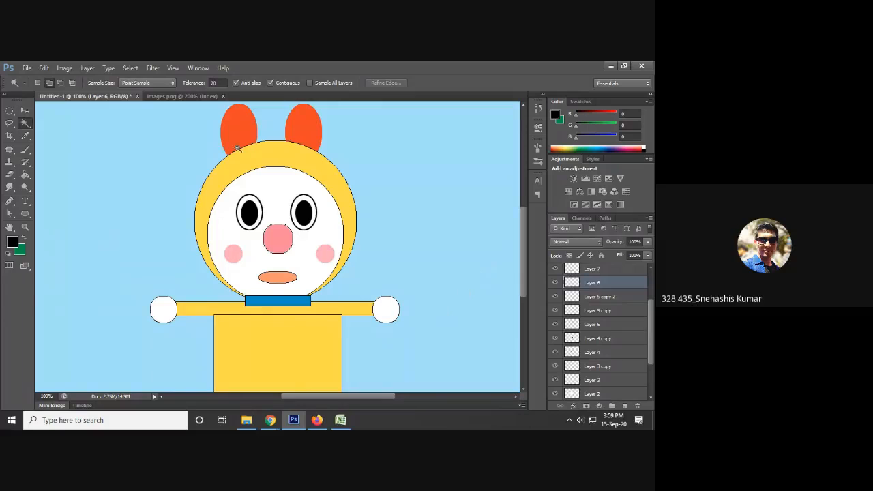
key("ctrl+shift+d")
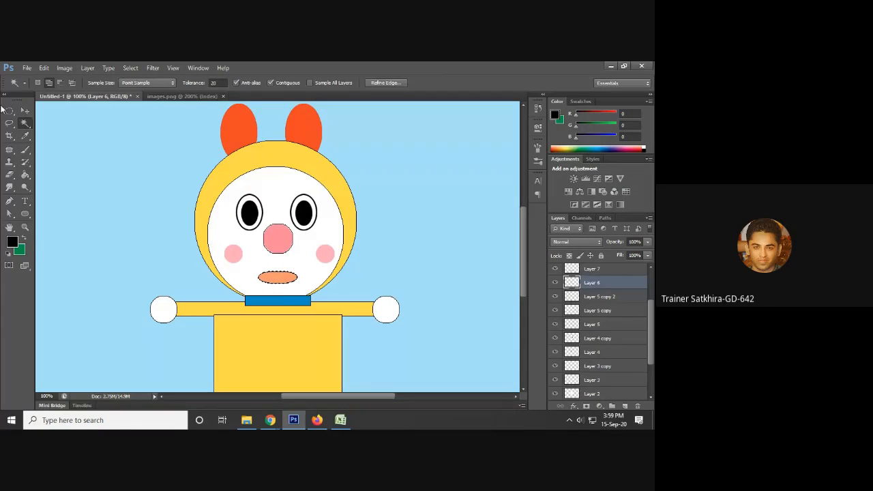
left_click(25, 109)
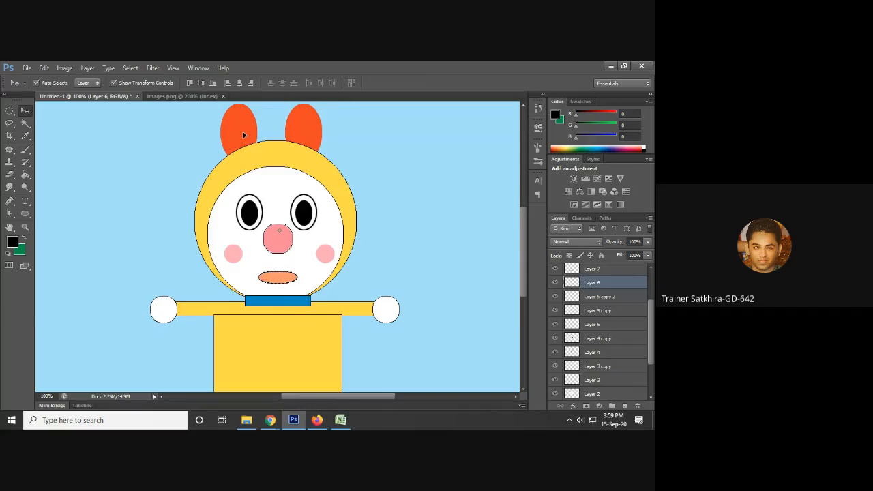
key("ctrl+d")
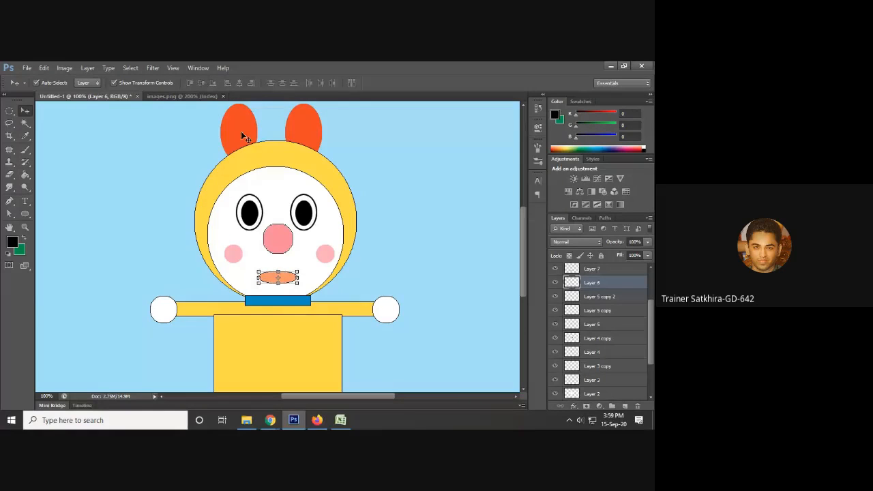
- Select the left red ear on Layer 11 with the Magic Wand, give it a 1 px black inside stroke and deselect
left_click(231, 132)
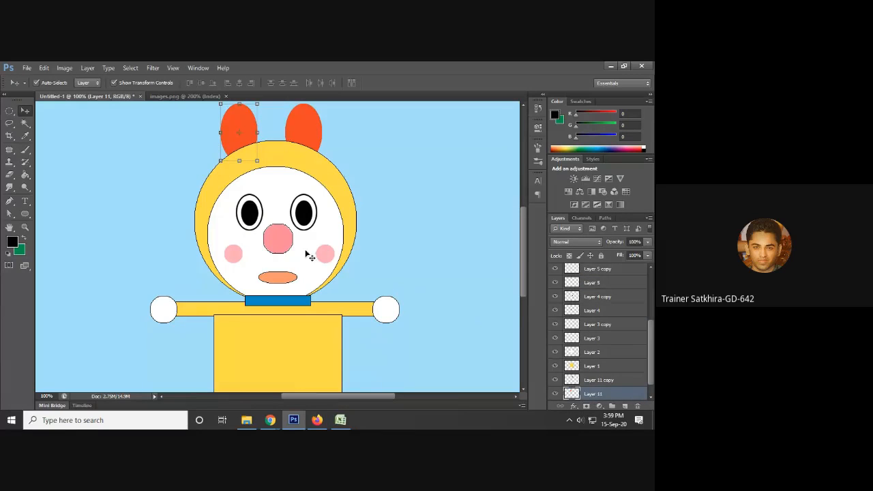
left_click_drag(25, 124, 41, 131)
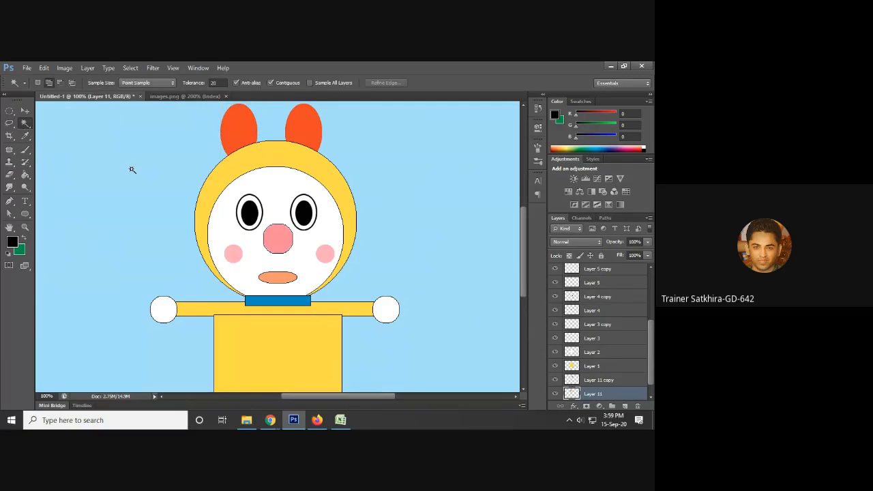
left_click(242, 135)
left_click(43, 68)
left_click(91, 206)
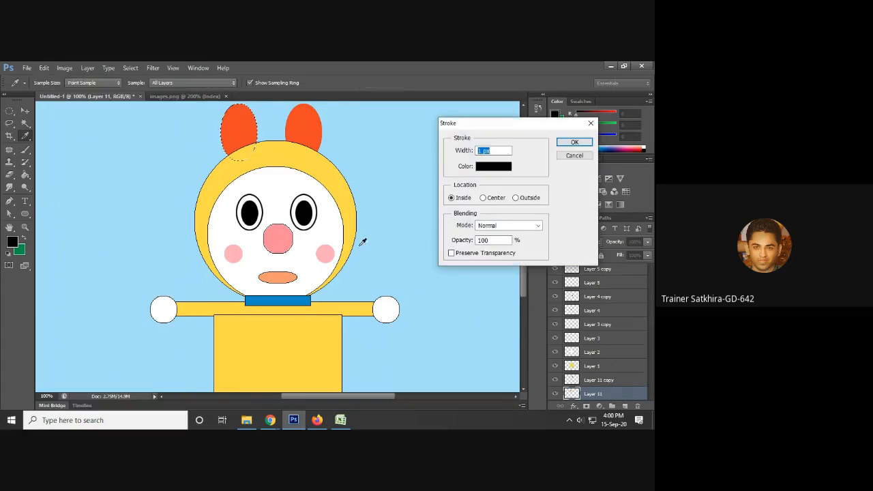
left_click(578, 142)
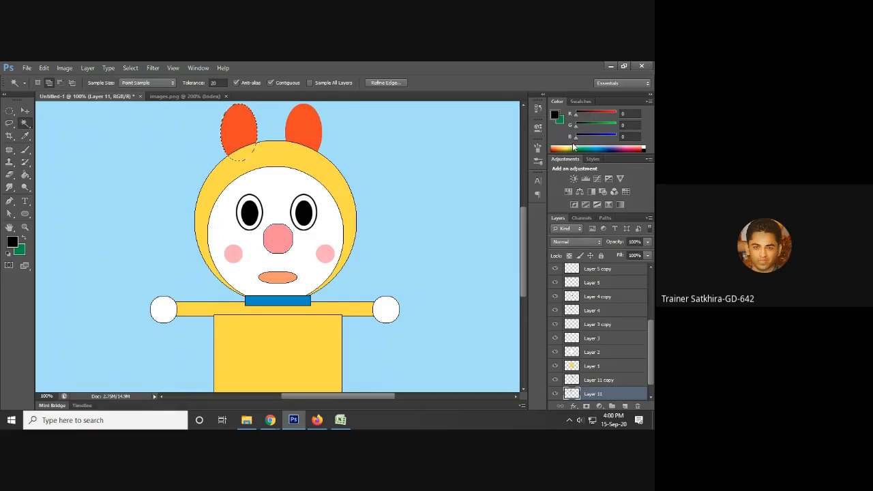
key("ctrl+d")
- Select the right red ear on Layer 11 copy with the Magic Wand, outline it with a black inside stroke and deselect
left_click(25, 109)
left_click(304, 125)
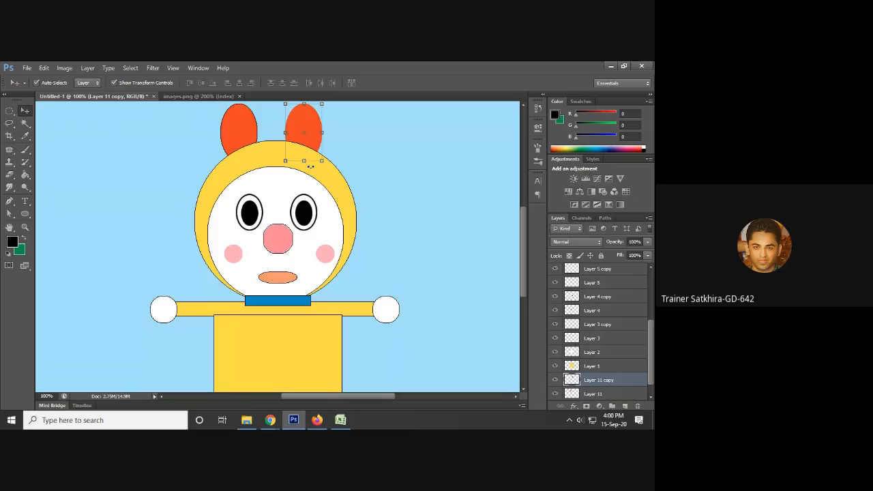
left_click(26, 122)
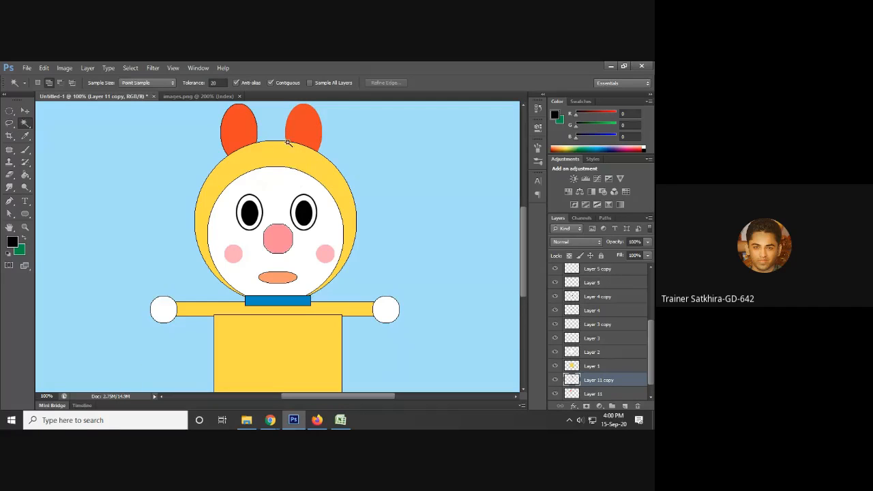
left_click(311, 135)
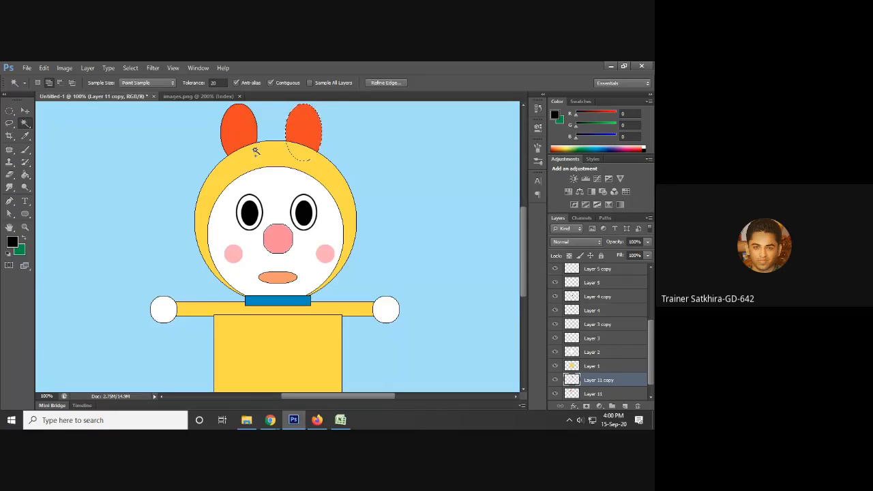
left_click(42, 69)
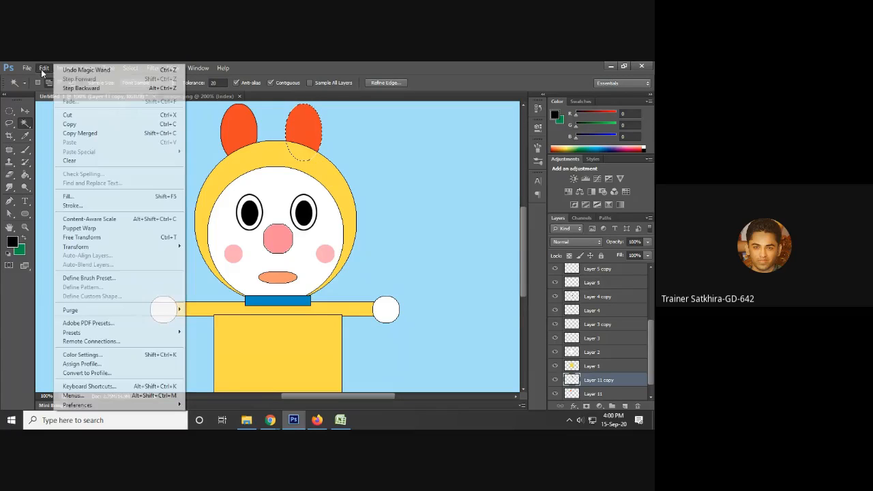
left_click(81, 206)
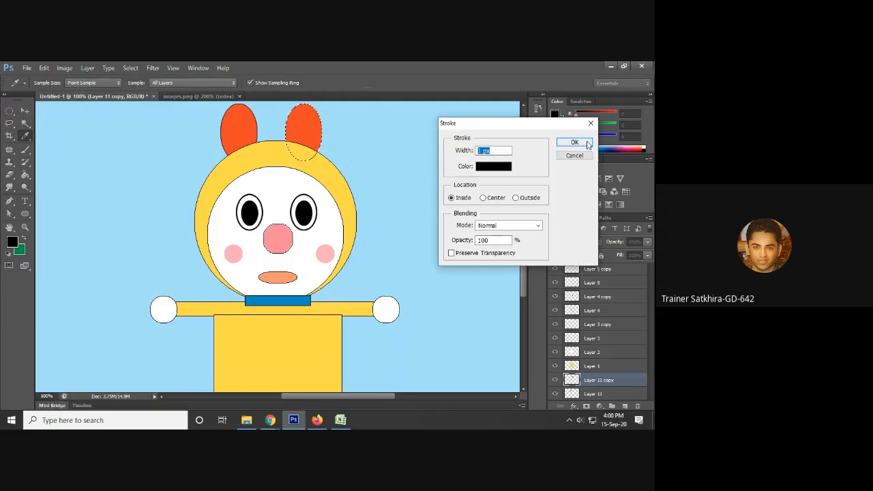
type("2")
left_click(578, 142)
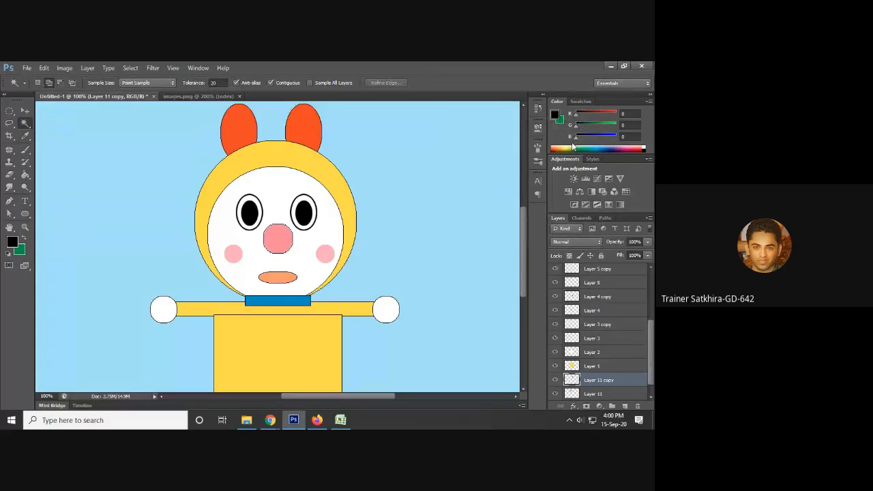
key("ctrl+minus")
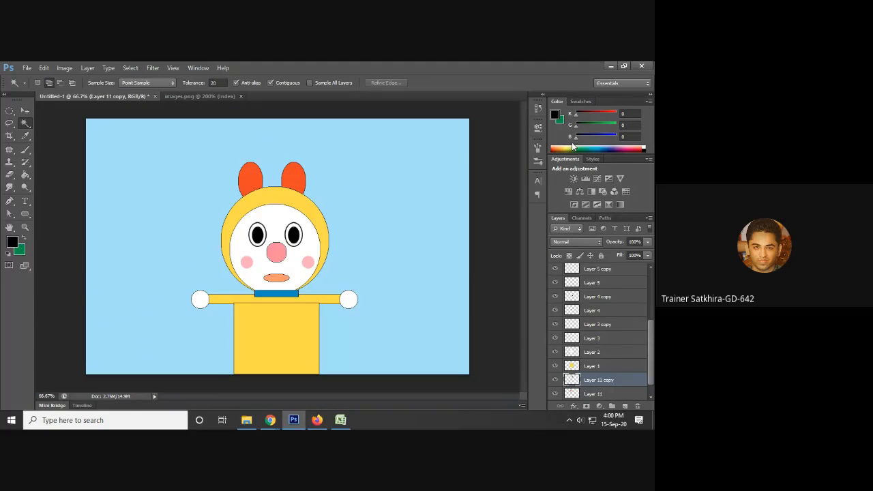
left_click(25, 110)
left_click(281, 322)
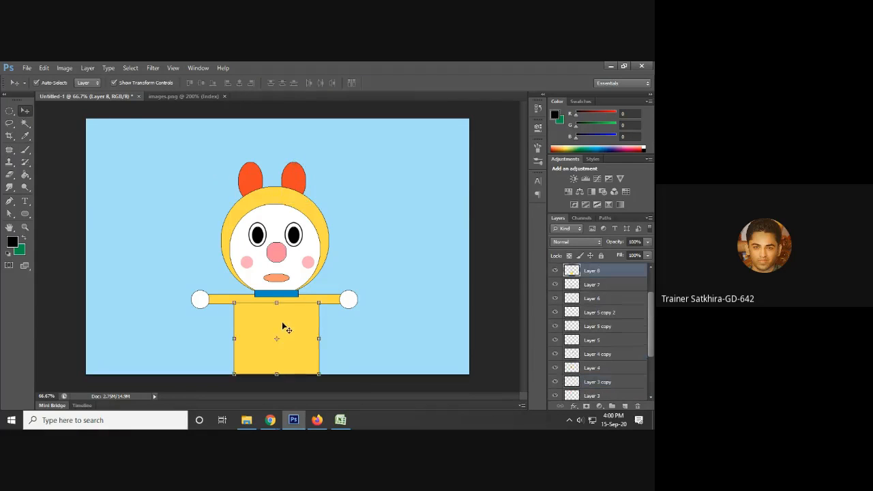
left_click(317, 339)
left_click(481, 83)
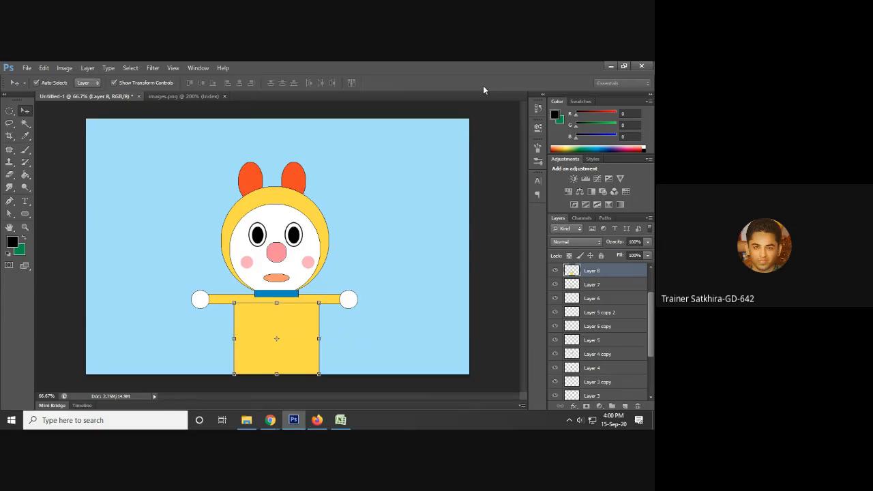
left_click(356, 314)
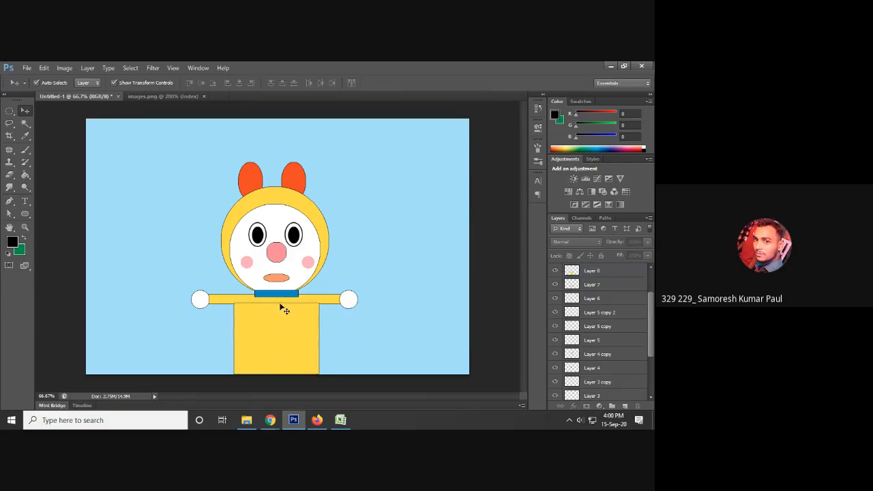
- Compare the outlined character with the reference poster in images.png
left_click(185, 96)
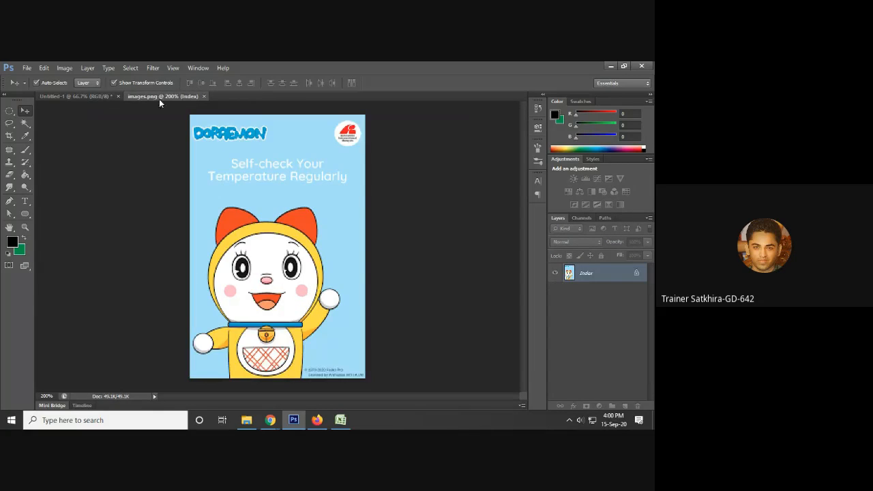
- Check the drawn character once more against the reference poster in images.png
left_click(80, 97)
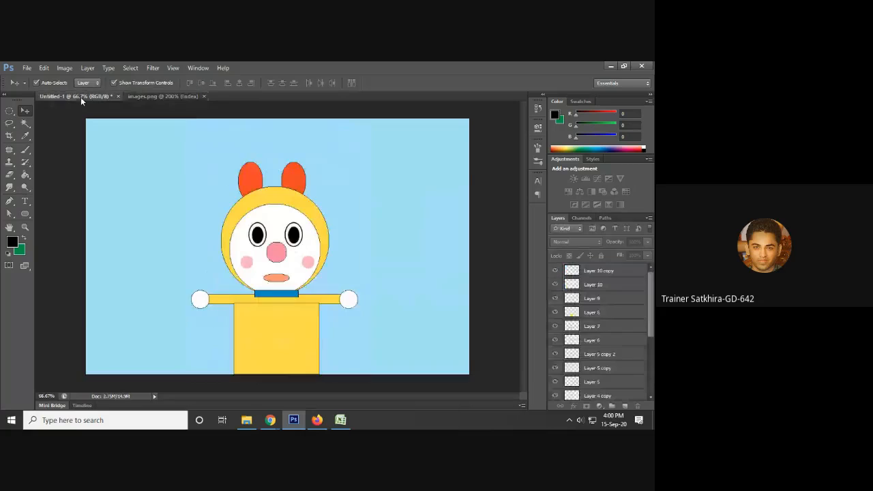
left_click(172, 96)
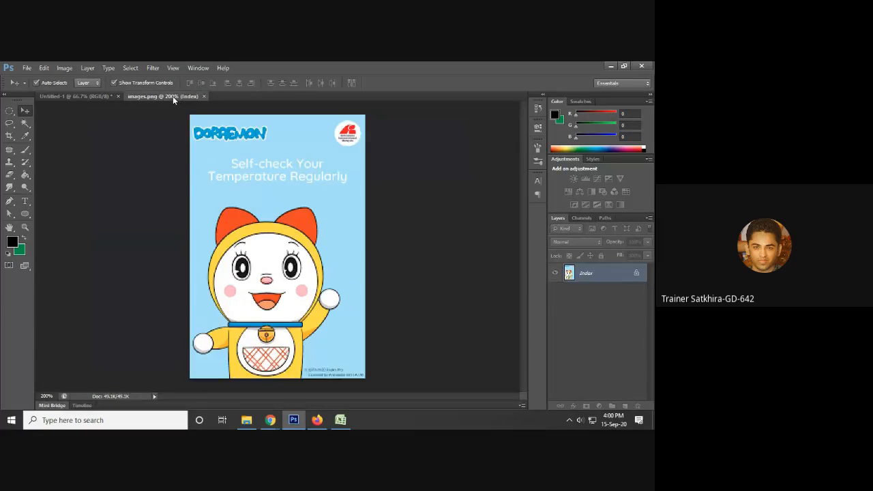
left_click(97, 96)
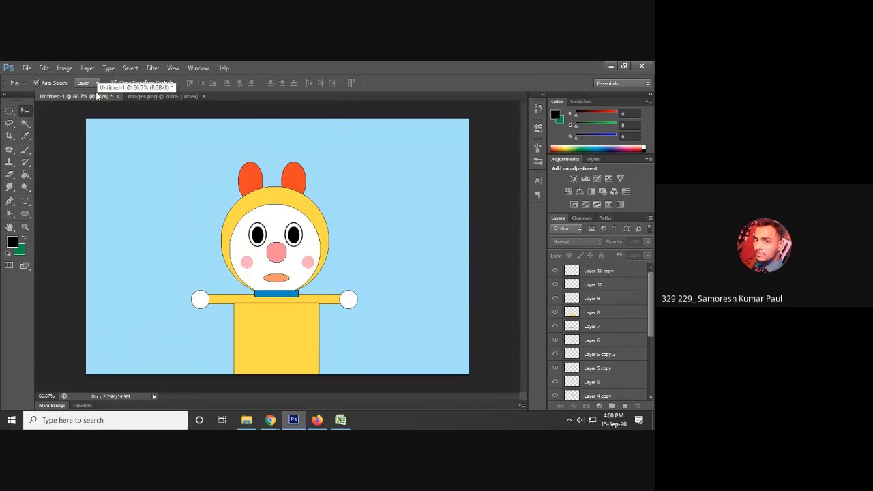
- Move the yellow body on Layer 8 beneath the arms on Layer 7 in the stacking order and deselect the layers
left_click(297, 315)
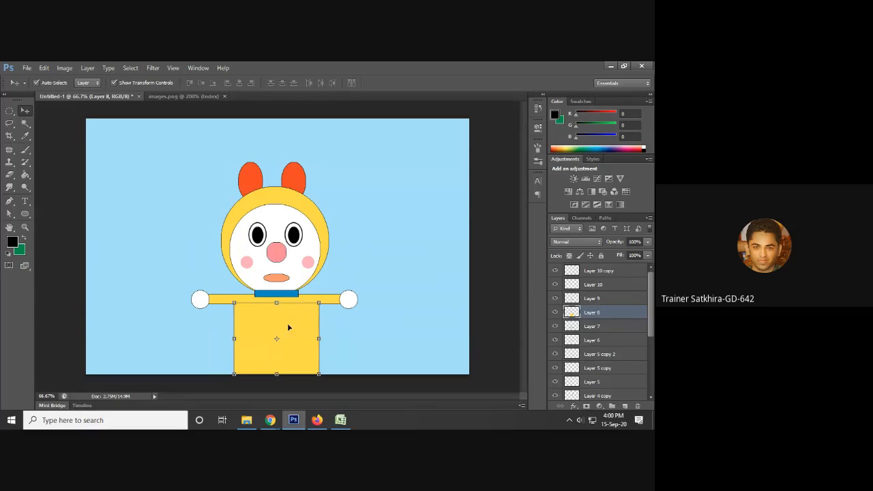
left_click(376, 333)
left_click(329, 300)
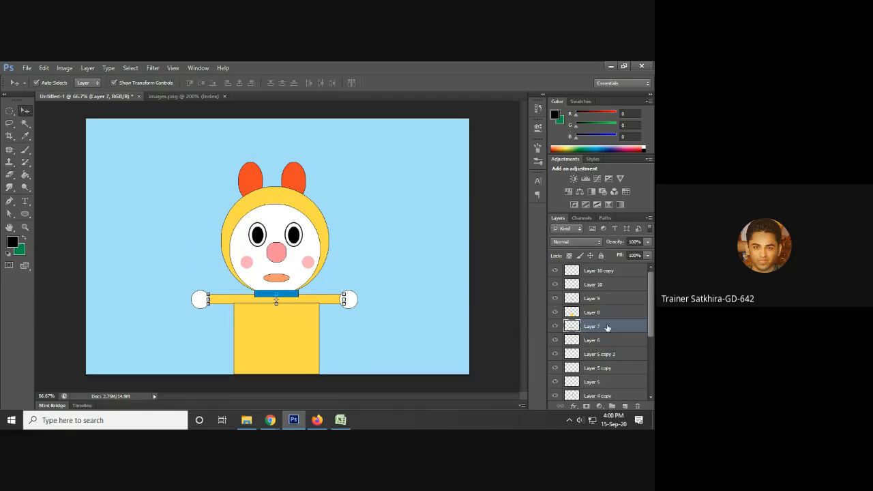
left_click(376, 294)
left_click(296, 321)
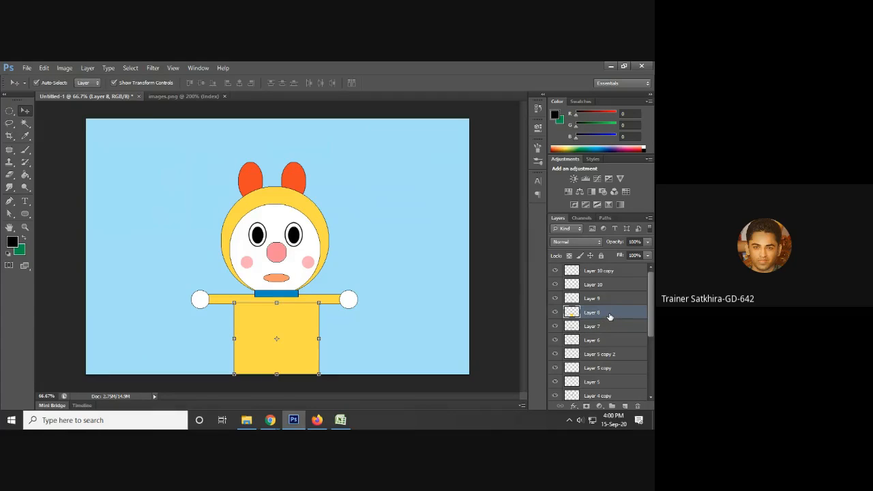
left_click_drag(609, 317, 604, 337)
left_click(458, 347)
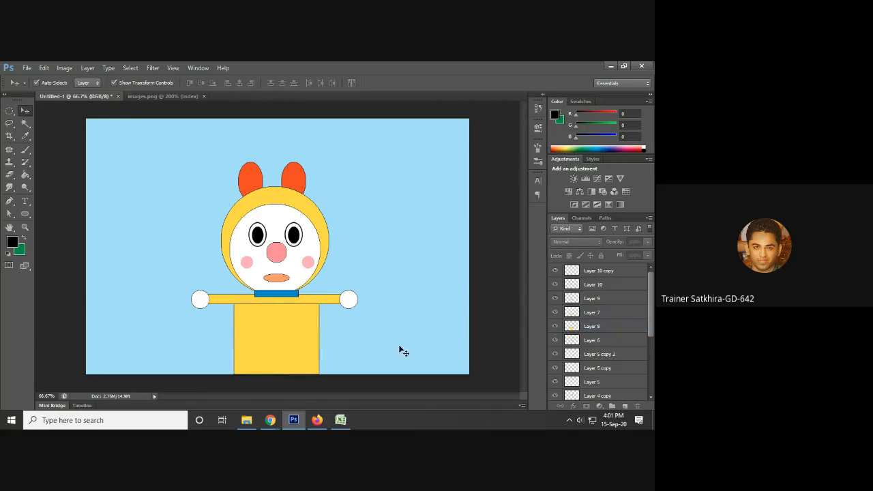
- Examine how the body on Layer 8 and the arms on Layer 7 overlap by selecting each layer in turn
left_click(303, 333)
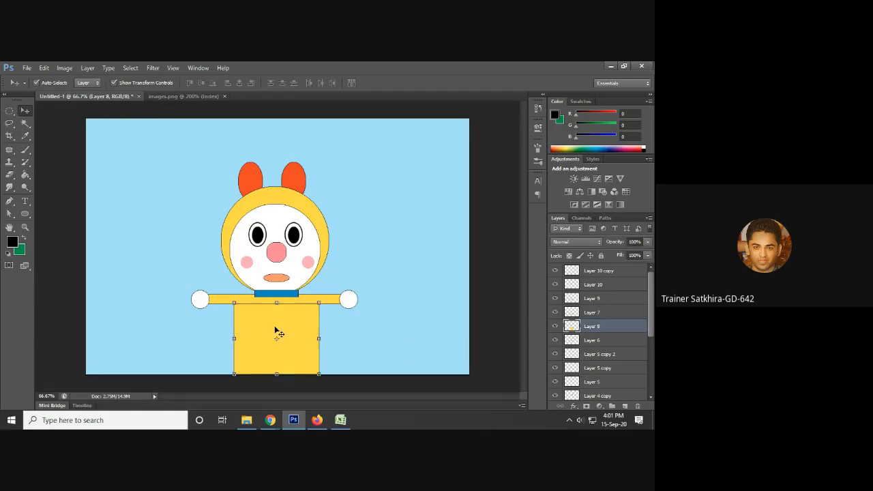
left_click(329, 300)
left_click(482, 83)
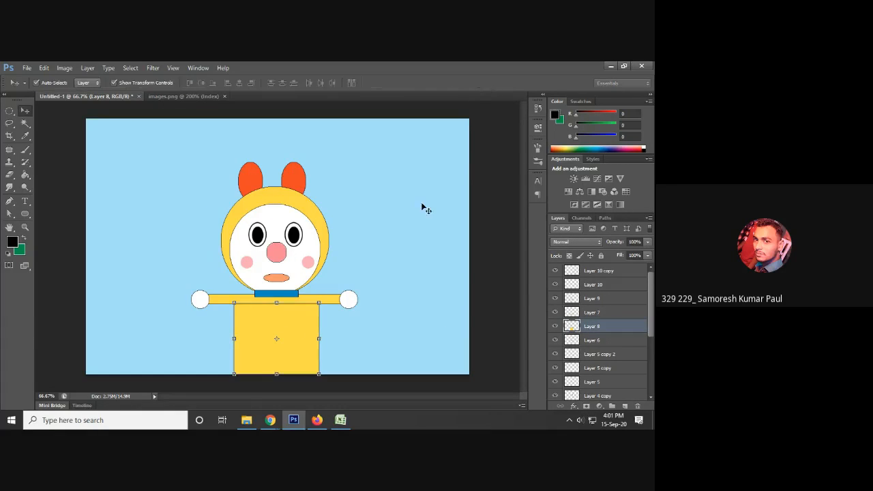
left_click(329, 300)
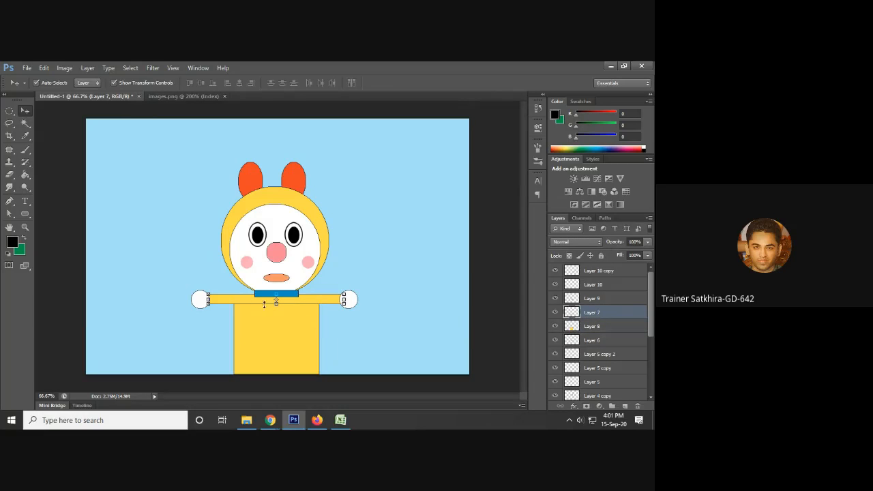
left_click(370, 337)
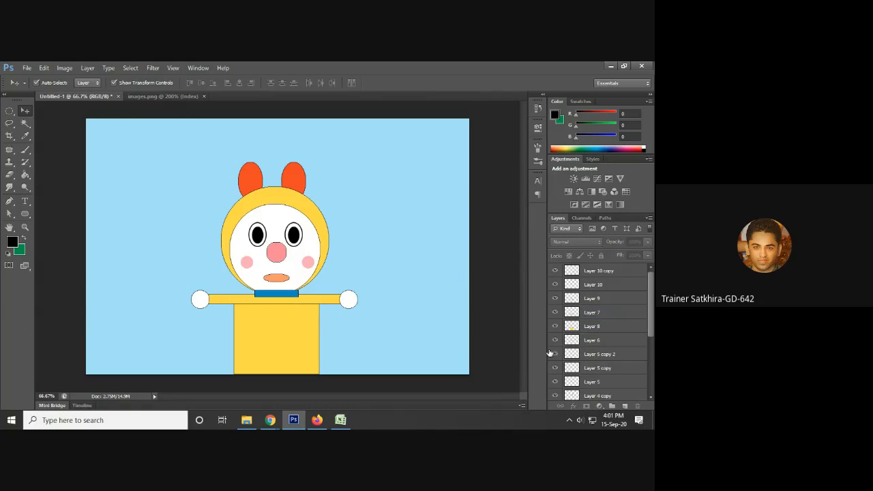
left_click(302, 343)
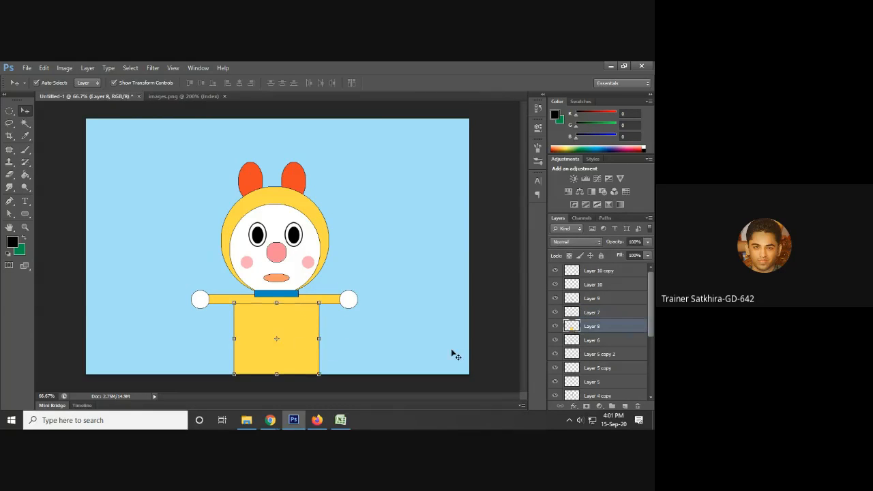
left_click(598, 313)
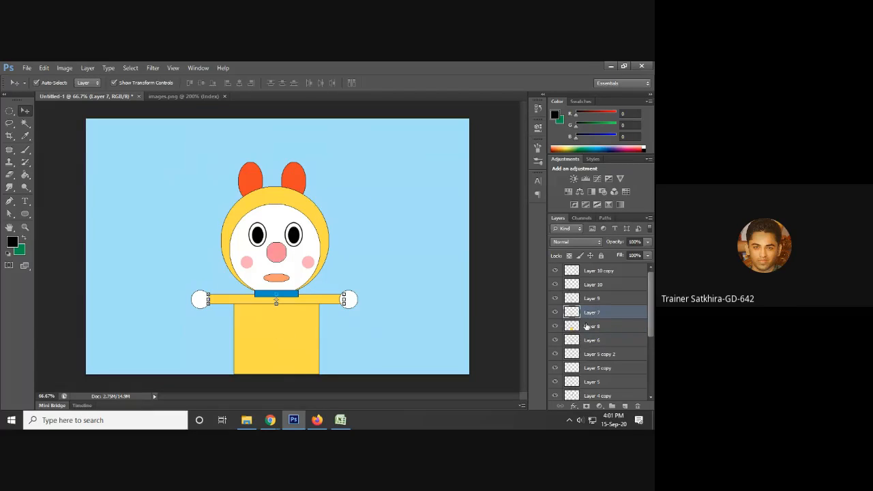
left_click(440, 325)
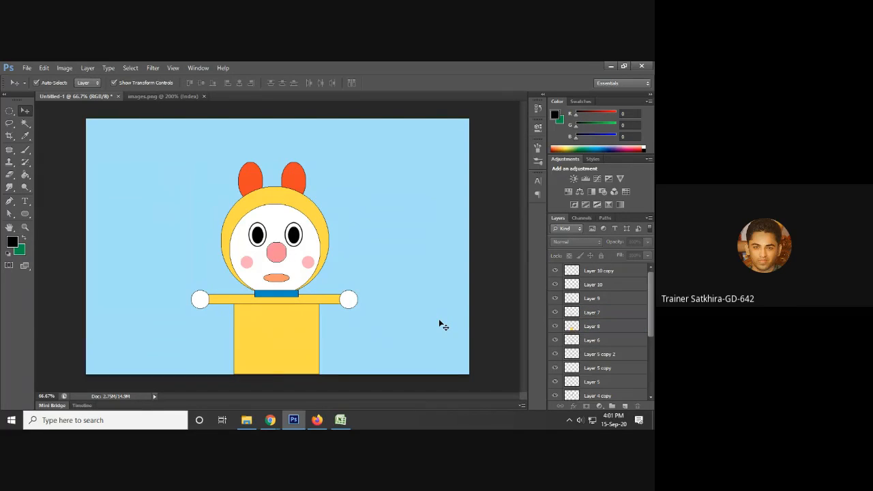
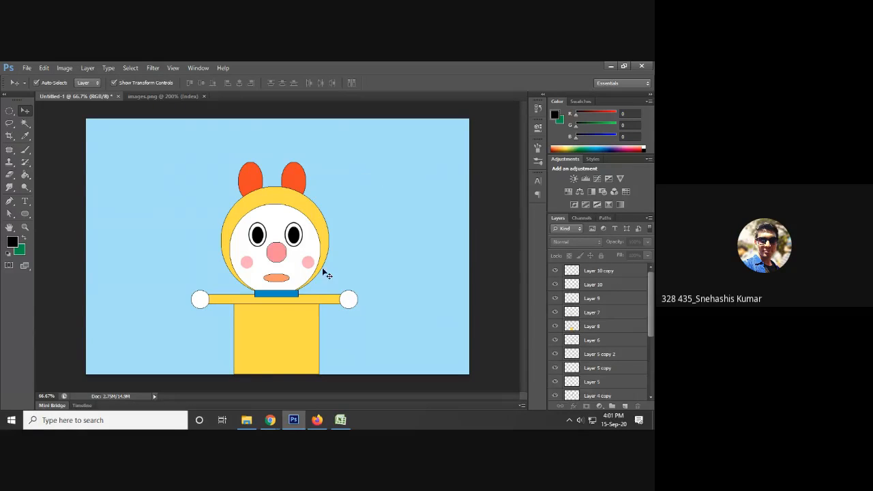
- Move the body on Layer 8 beneath the mouth on Layer 6 in the stacking order and deselect the layers
left_click(288, 325)
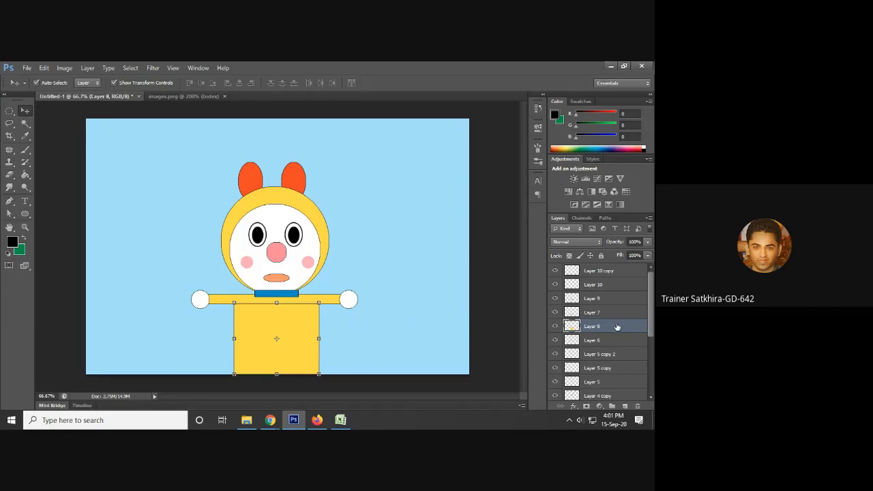
left_click_drag(614, 327, 608, 342)
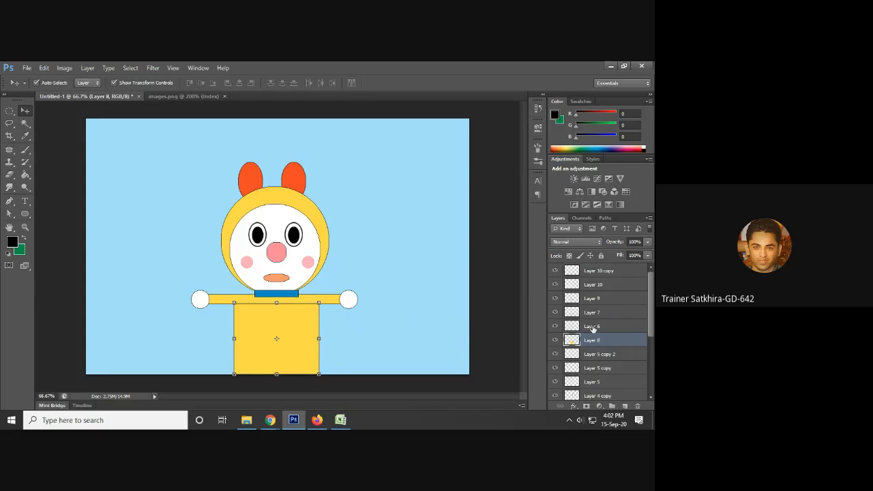
left_click(591, 328)
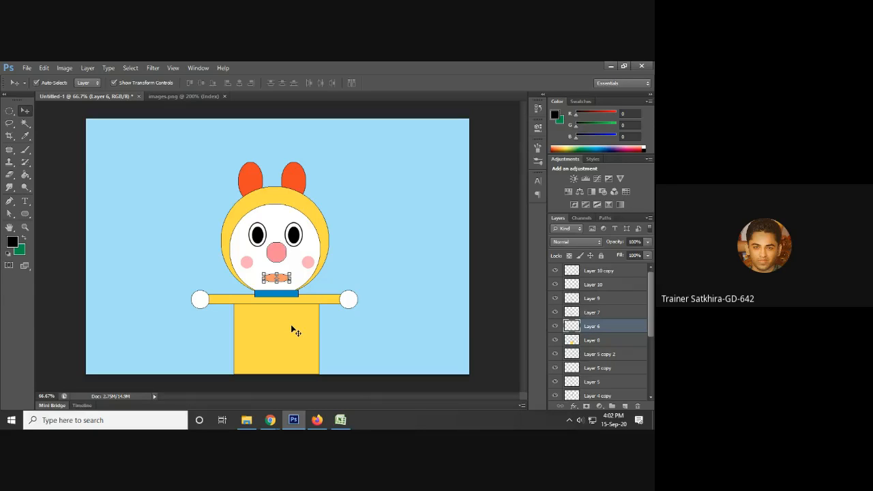
left_click(425, 307)
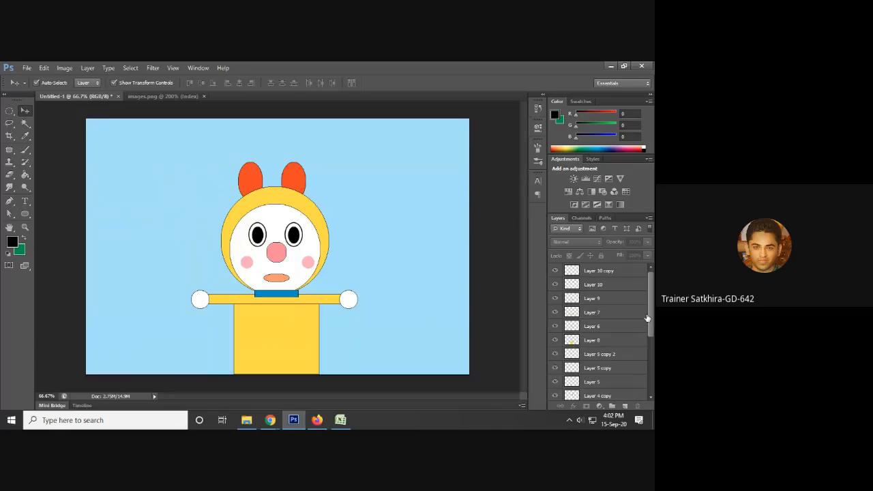
- Hide the ears, yellow hood and white face on Layer 11, Layer 11 copy, Layer 1 and Layer 2
scroll(650, 334, "down", 5)
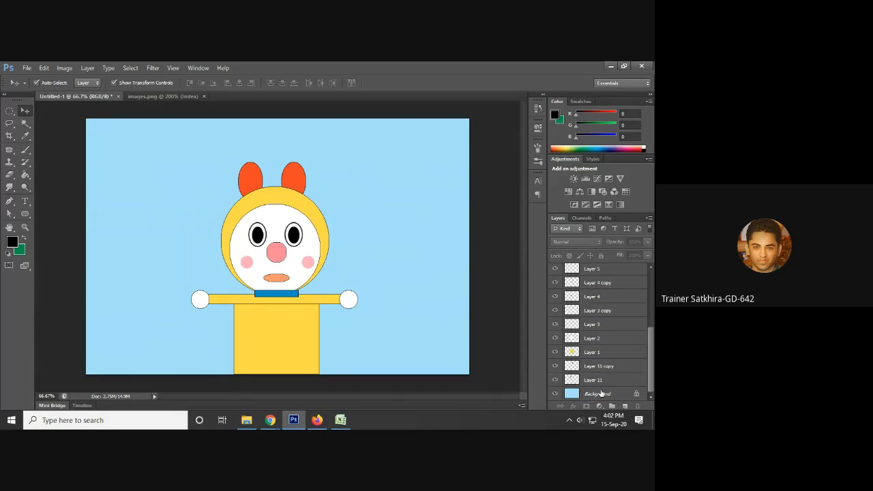
left_click(600, 394)
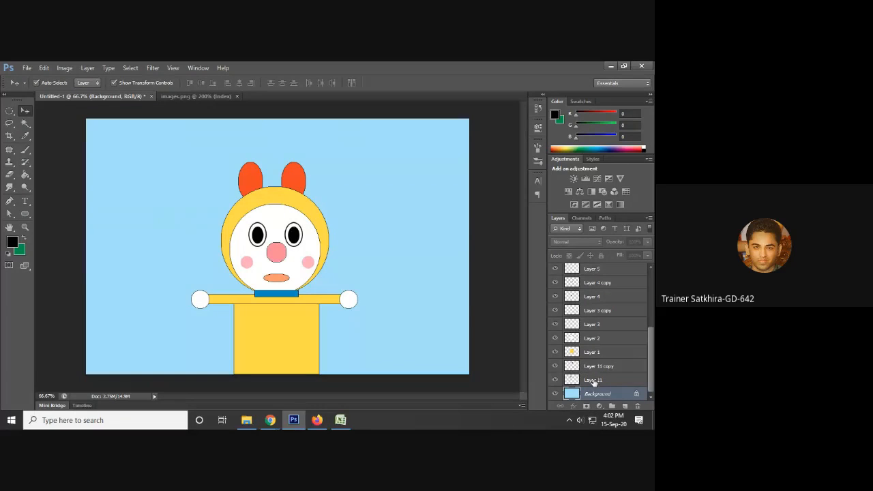
left_click(556, 381)
left_click(555, 366)
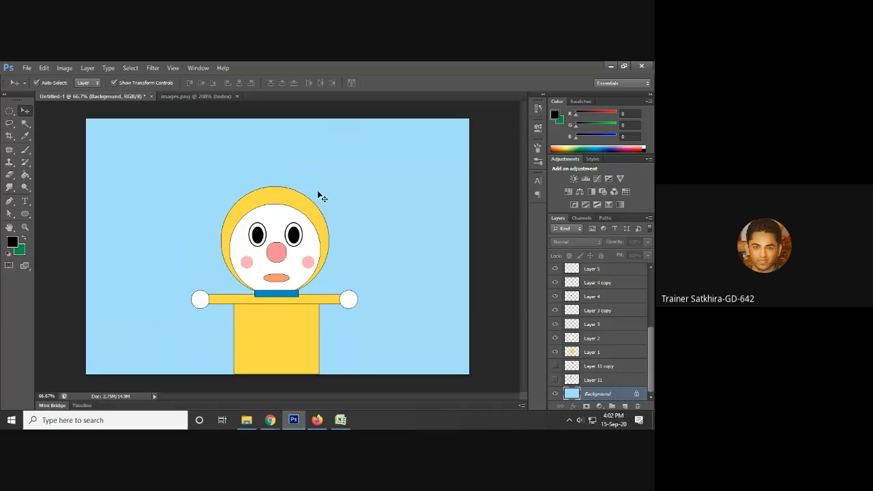
left_click(554, 352)
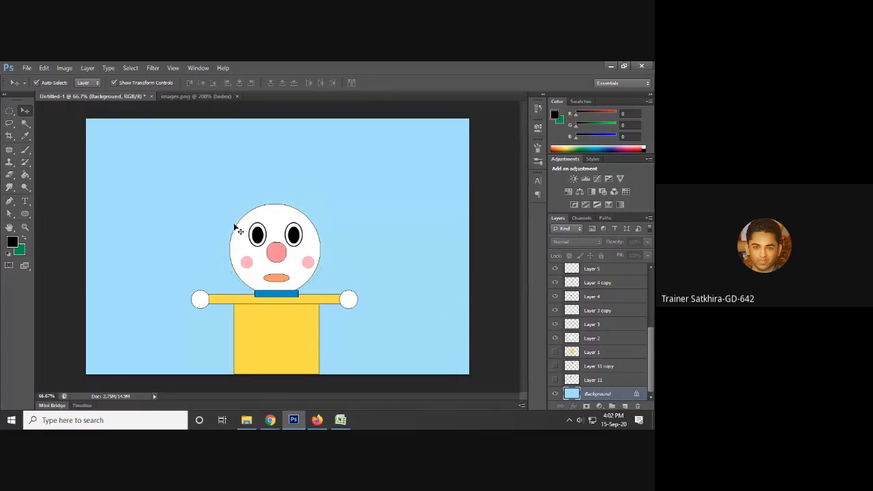
left_click(554, 337)
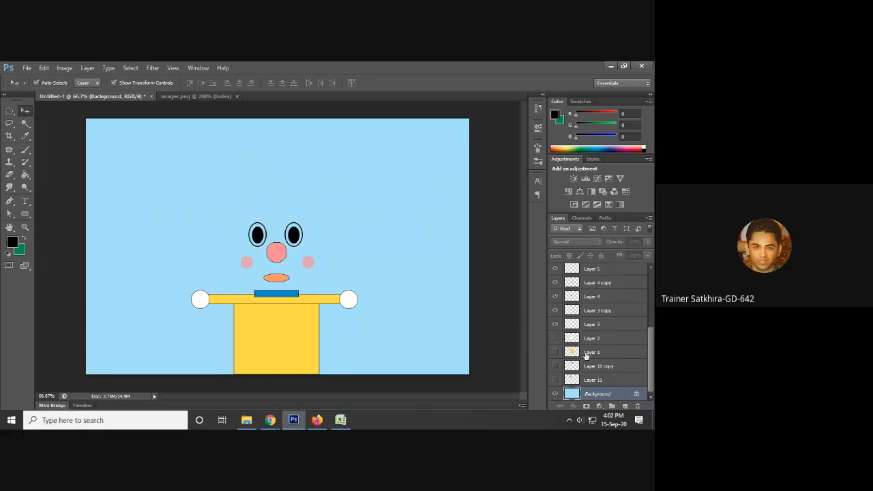
- Hide the eyes and nose on Layer 3, Layer 3 copy, Layer 4, Layer 4 copy and Layer 5
left_click(557, 324)
left_click(556, 310)
left_click(554, 296)
left_click(554, 283)
left_click(555, 268)
left_click(555, 269)
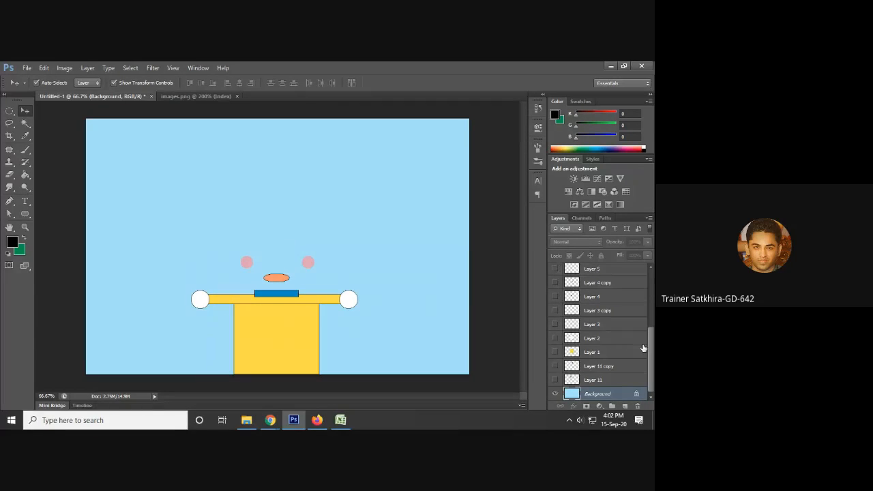
- Hide the remaining character parts from Layer 5 copy up through Layer 10 copy, leaving only the Background showing
scroll(648, 345, "up", 3)
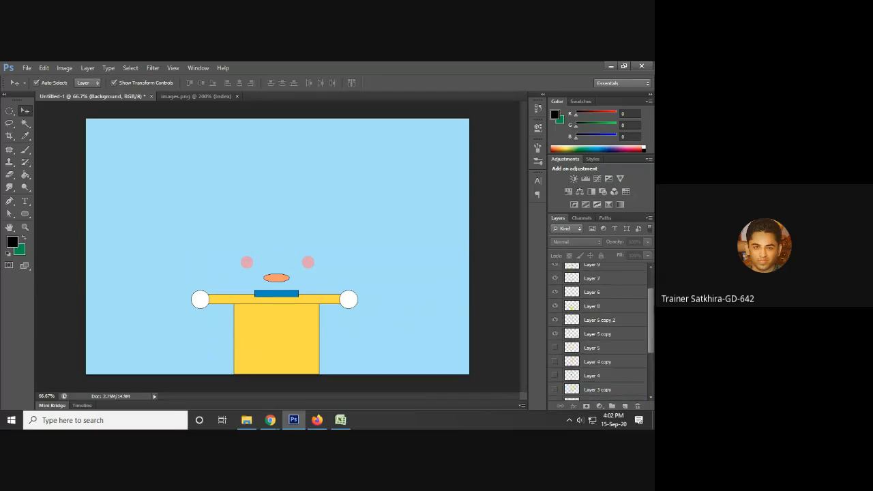
left_click(554, 338)
left_click(555, 325)
left_click(553, 311)
left_click(555, 296)
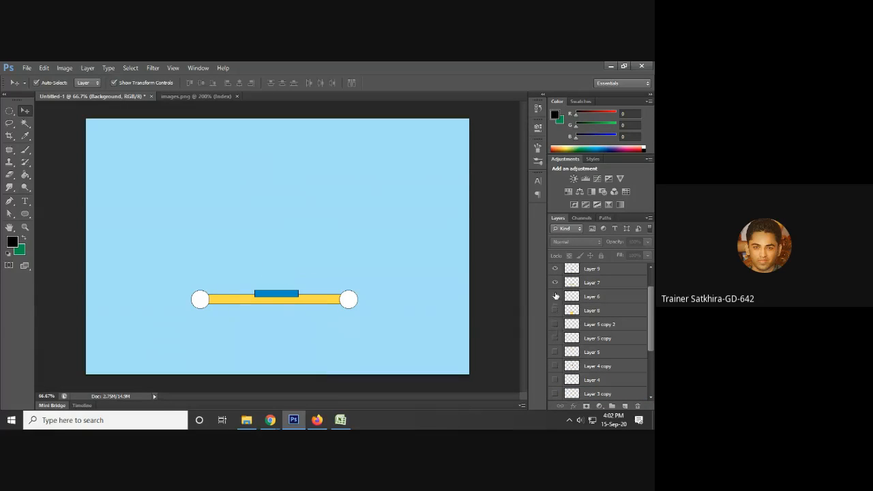
left_click(554, 283)
left_click(555, 269)
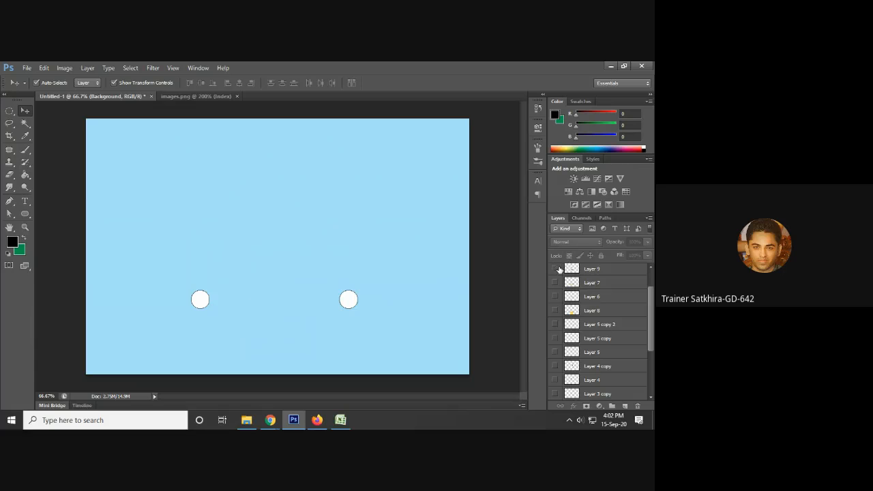
scroll(647, 303, "up", 2)
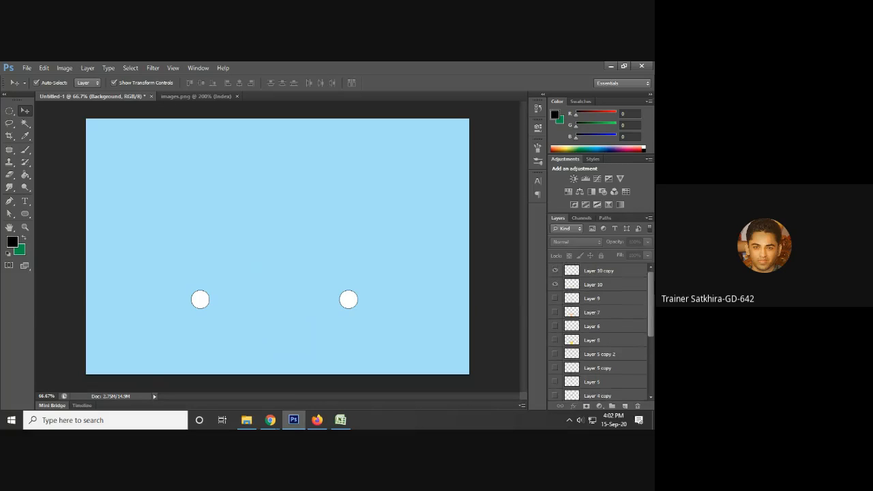
left_click(554, 284)
left_click(554, 271)
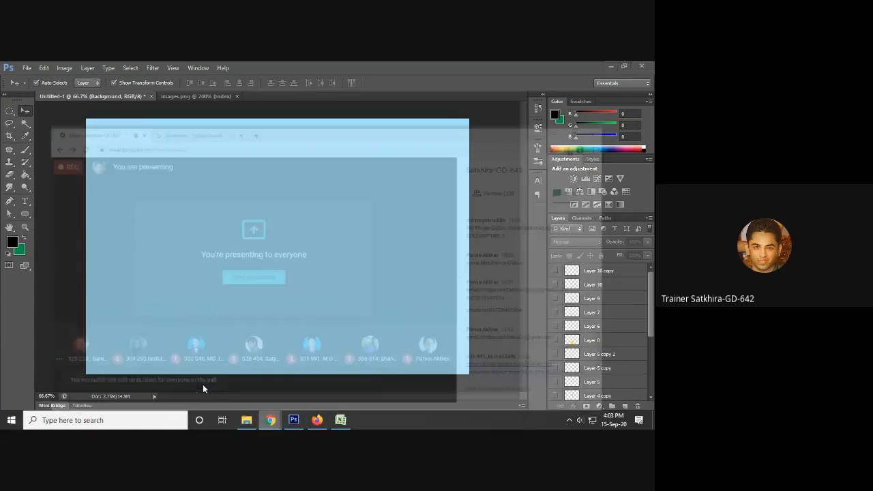
- Switch to the Google Meet window, admit the waiting participant and return to Photoshop
left_click(202, 384)
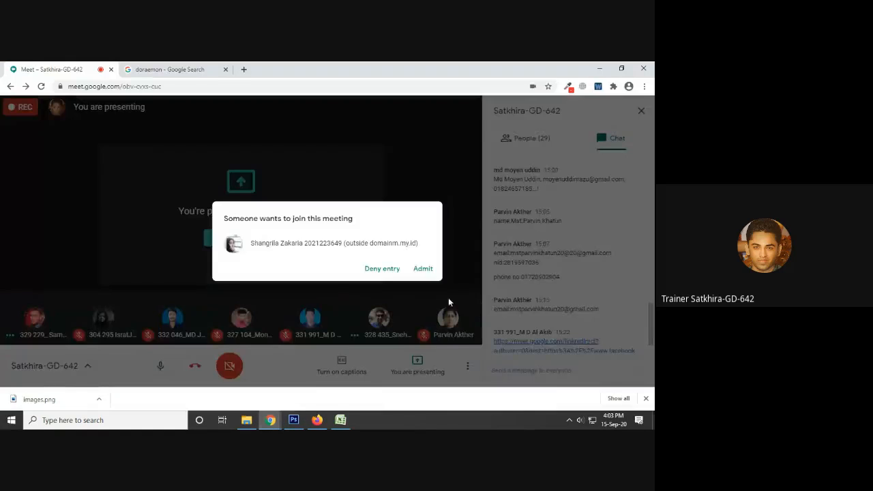
left_click(423, 269)
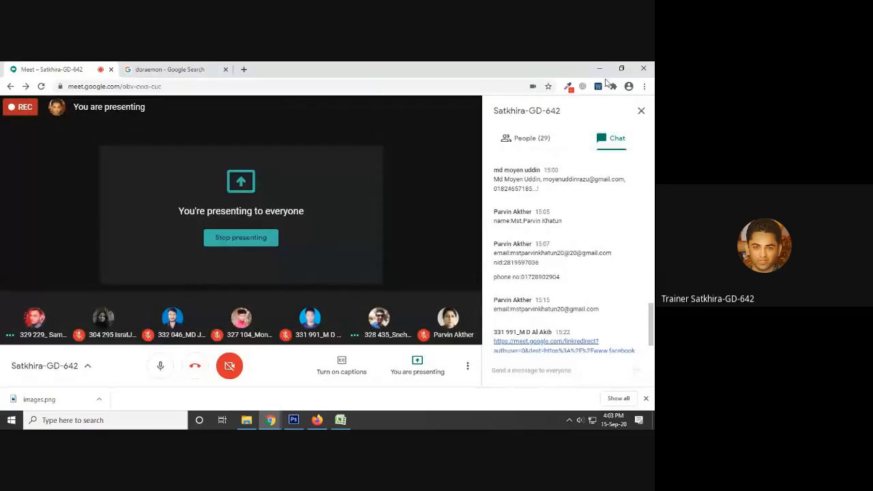
left_click(598, 68)
- Show the hands, collar, arms, mouth, body and cheeks from Layer 10 copy down through Layer 5 copy
left_click(555, 271)
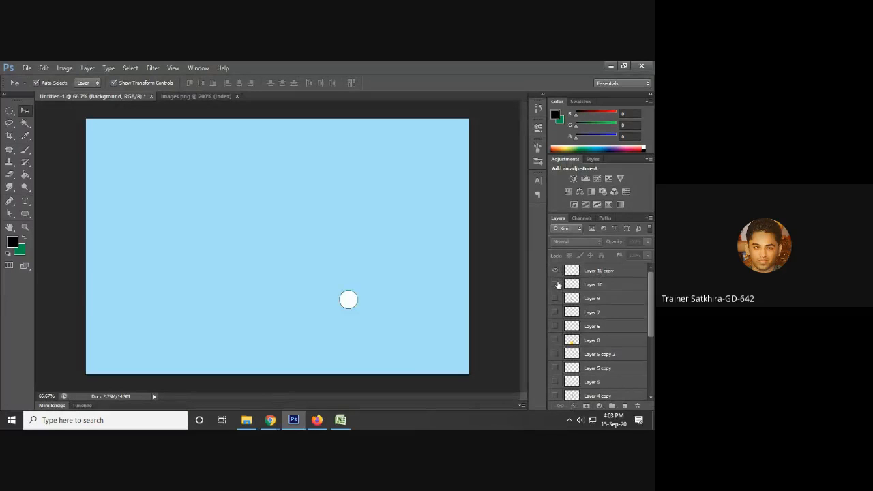
left_click(555, 284)
left_click(555, 298)
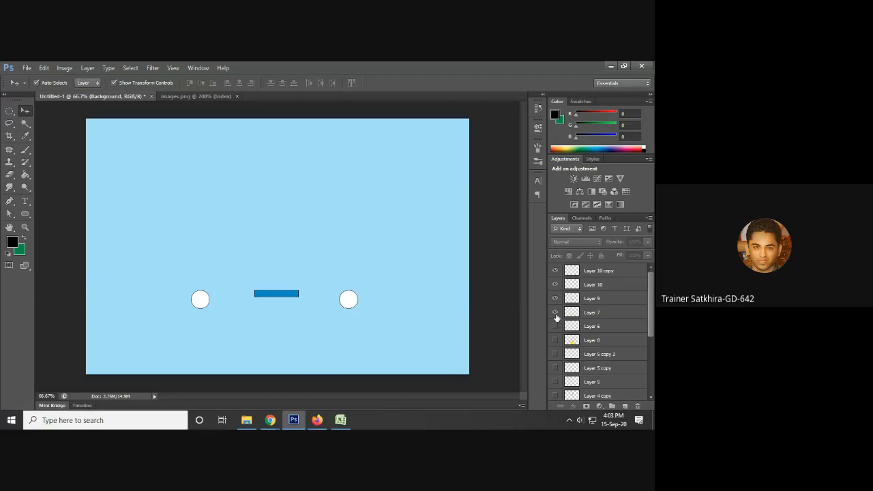
left_click(555, 313)
left_click(554, 326)
left_click(555, 340)
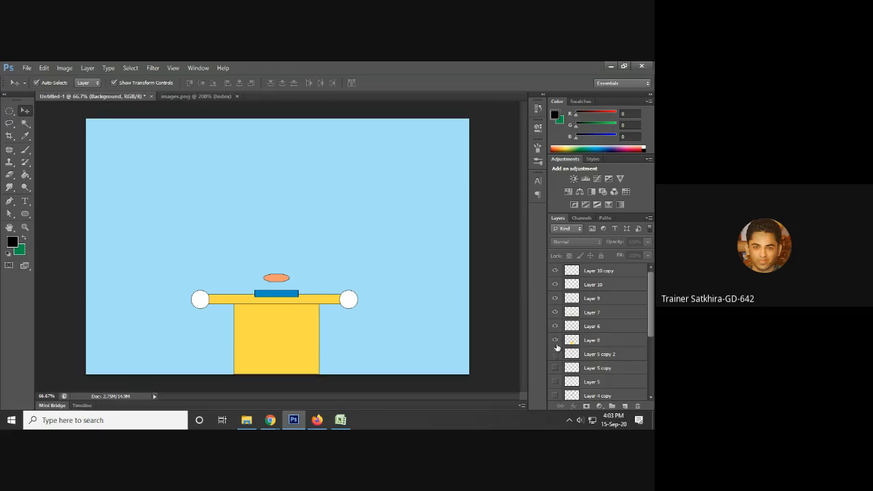
left_click(555, 354)
left_click(555, 367)
- Show the nose and eyes on Layer 5, Layer 4 copy, Layer 4, Layer 3 copy and Layer 3
left_click_drag(646, 309, 647, 341)
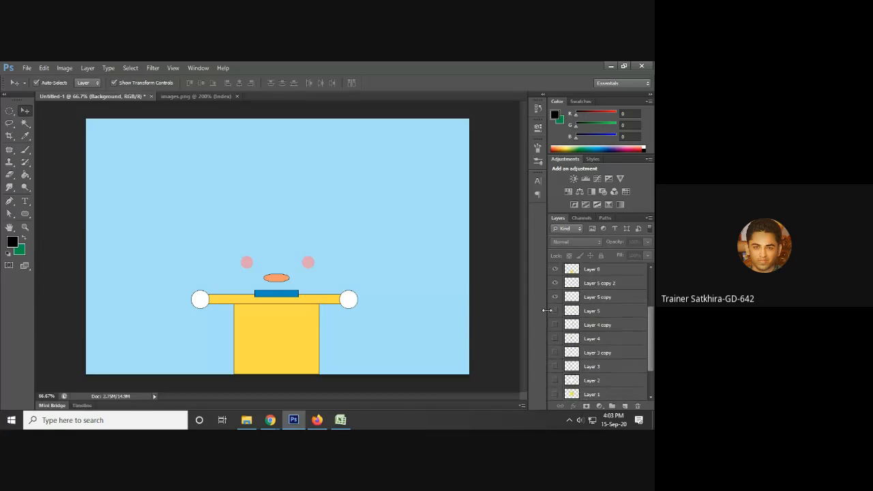
left_click(555, 311)
left_click(555, 324)
left_click(555, 339)
left_click(555, 352)
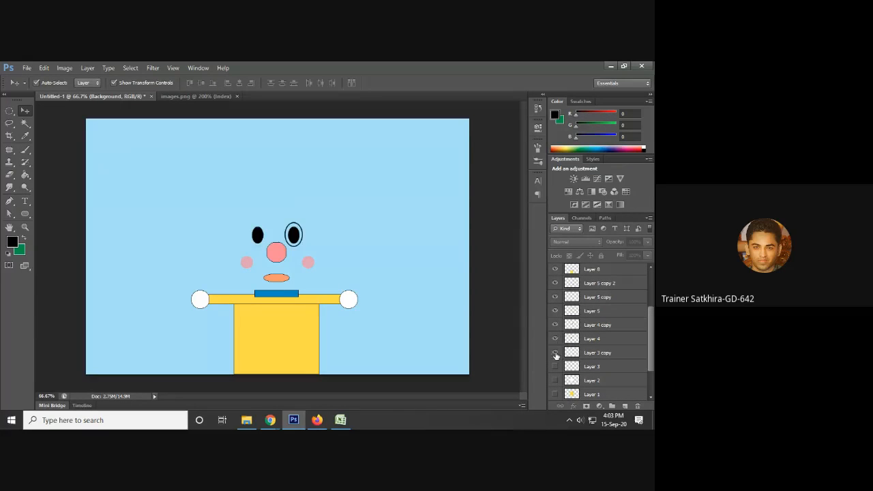
left_click(555, 366)
- Show the white face, yellow hood and both ears on Layer 2, Layer 1, Layer 11 copy and Layer 11
left_click_drag(648, 358, 650, 379)
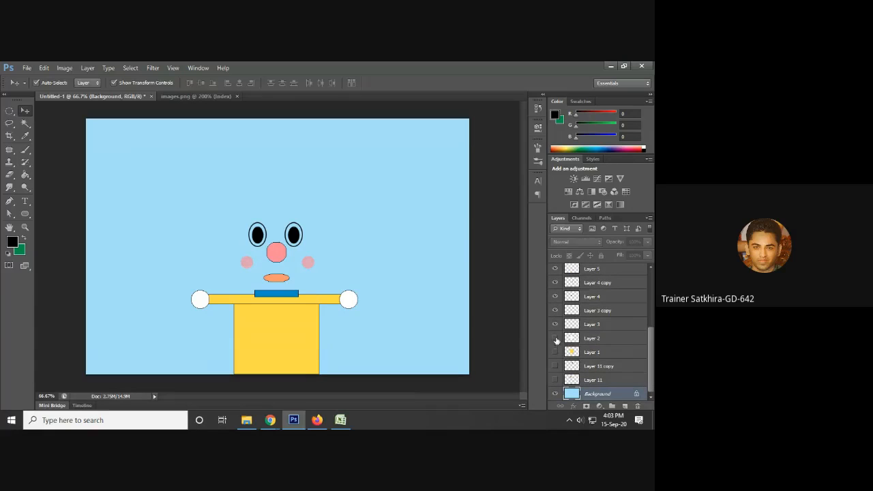
left_click(555, 338)
left_click(555, 352)
left_click(555, 366)
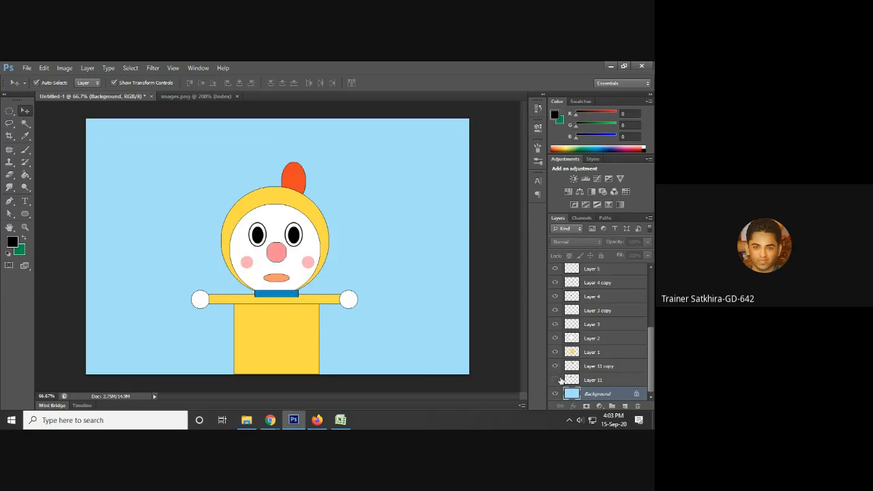
left_click(555, 379)
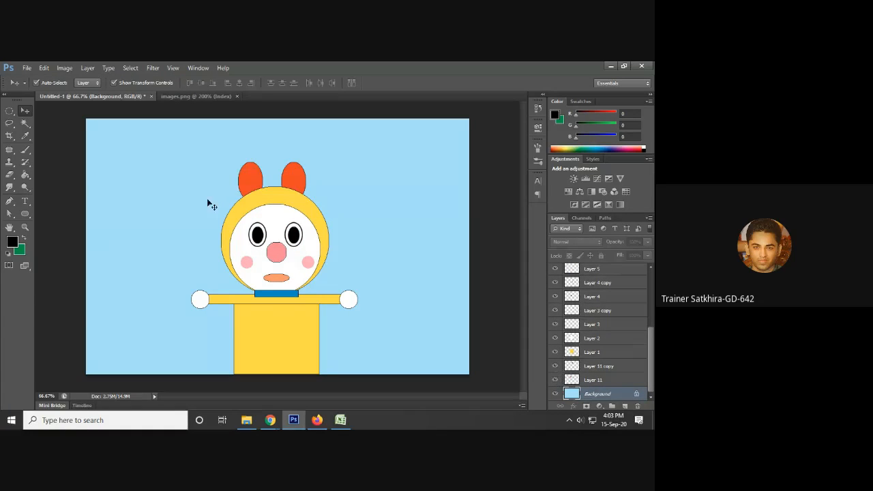
left_click(496, 161)
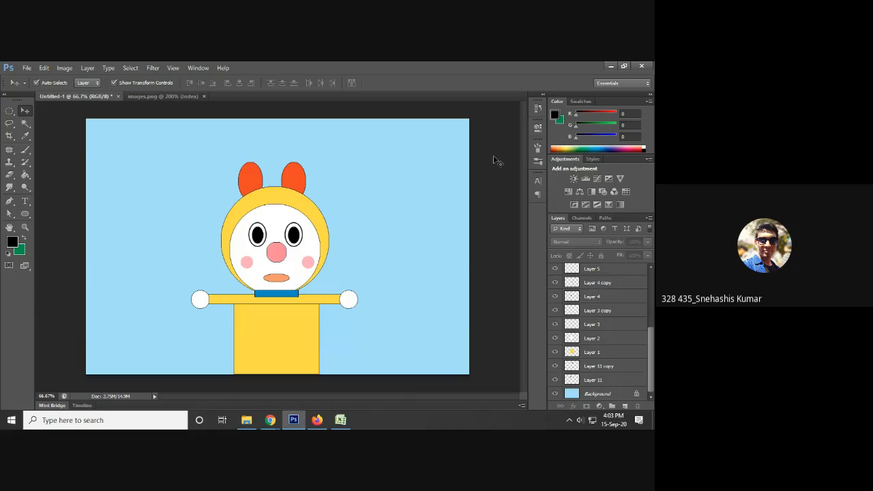
- Select the left ear's layer, check the Google Meet window and return to Photoshop
left_click(254, 175)
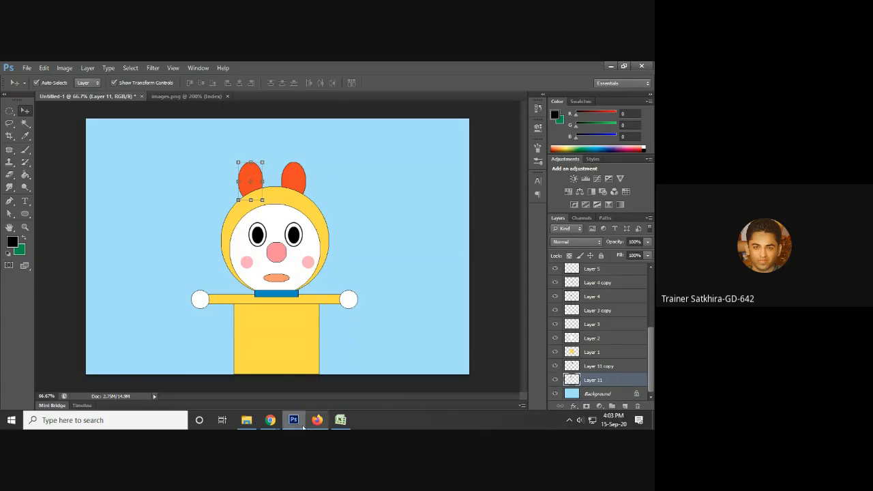
left_click(270, 420)
left_click(210, 394)
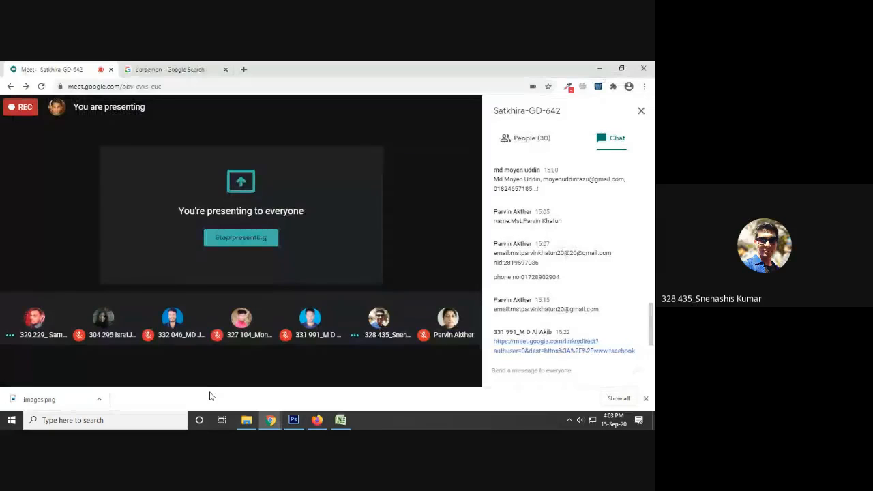
left_click(601, 64)
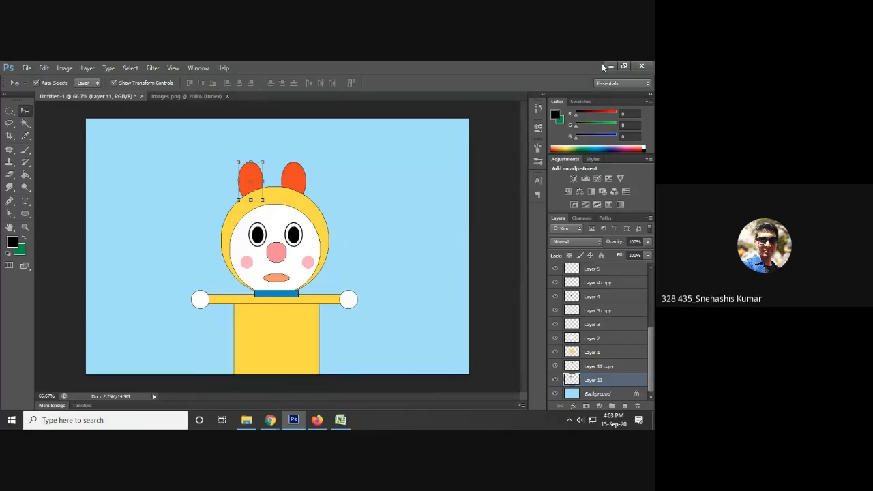
left_click(394, 205)
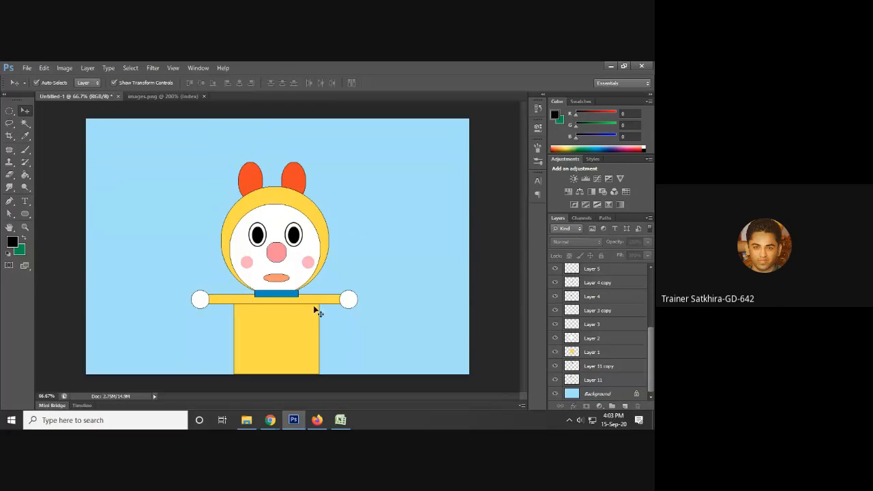
left_click(298, 339)
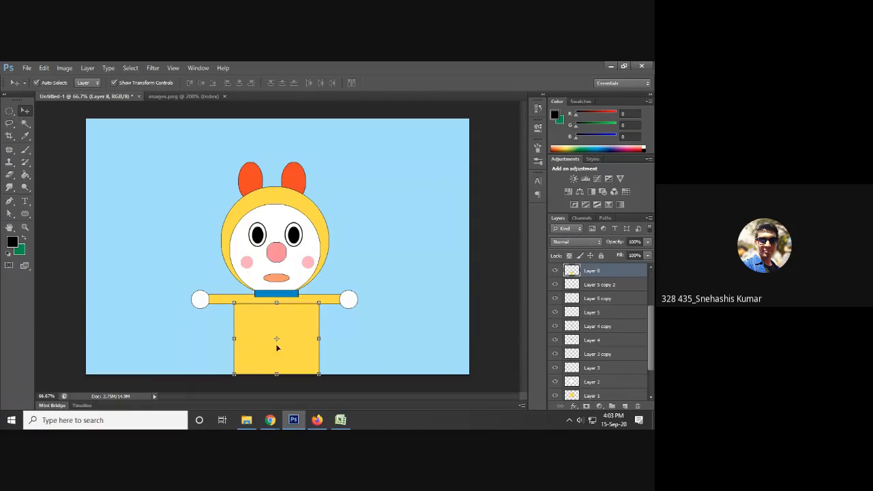
left_click(401, 334)
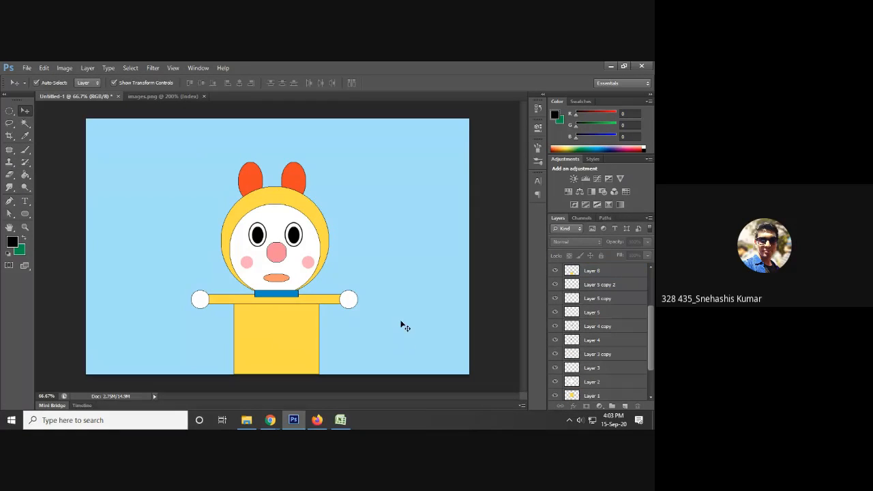
- Set the foreground color to medium green (RGB 80, 139, 47) and fill the Background layer with it
left_click_drag(651, 346, 649, 392)
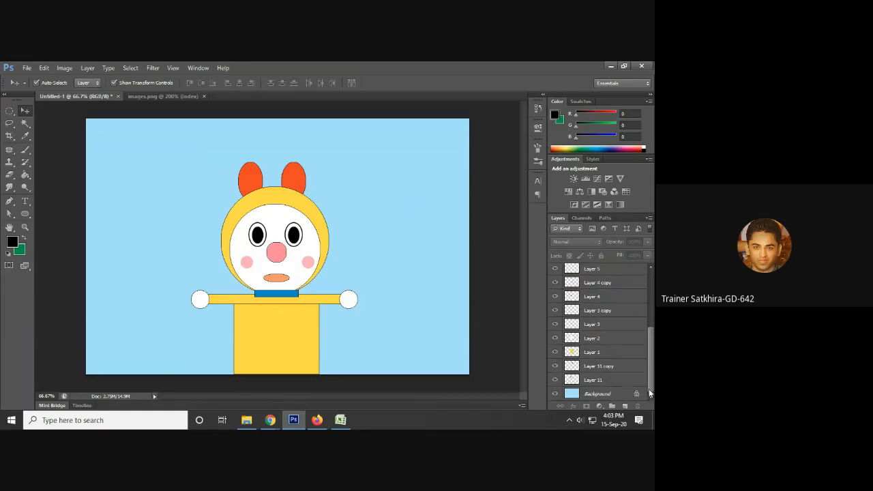
left_click(600, 393)
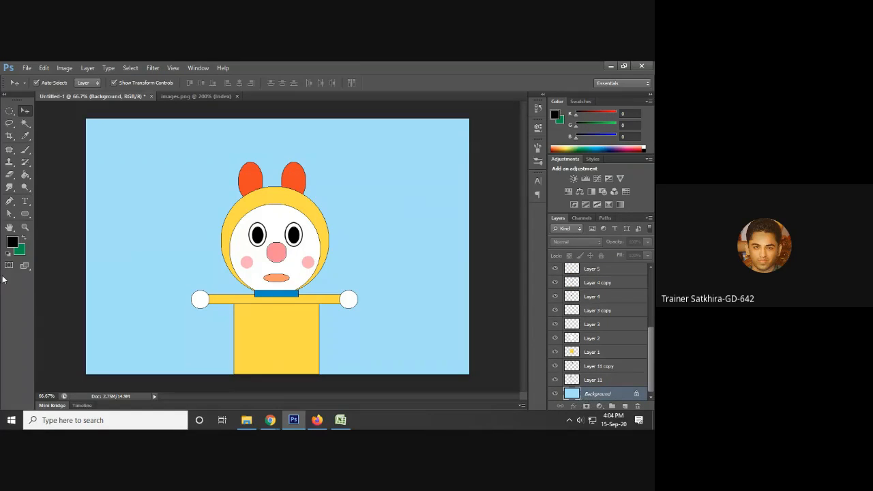
left_click(13, 243)
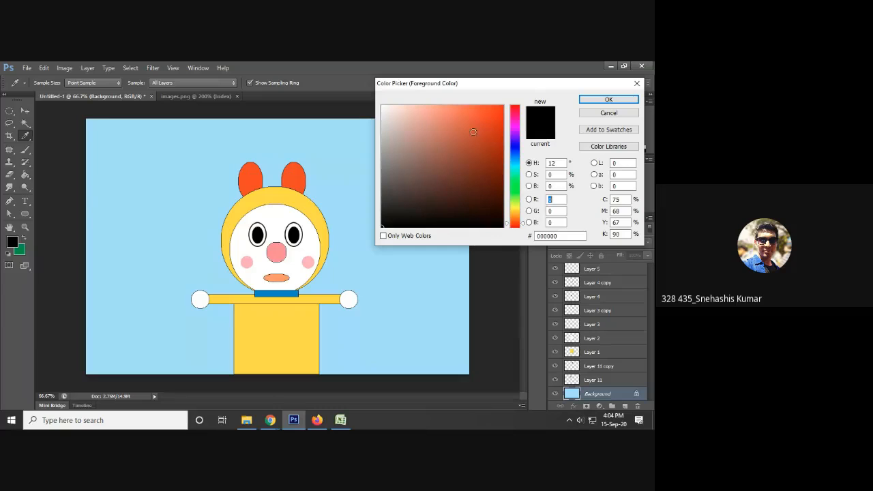
left_click(515, 195)
left_click(472, 171)
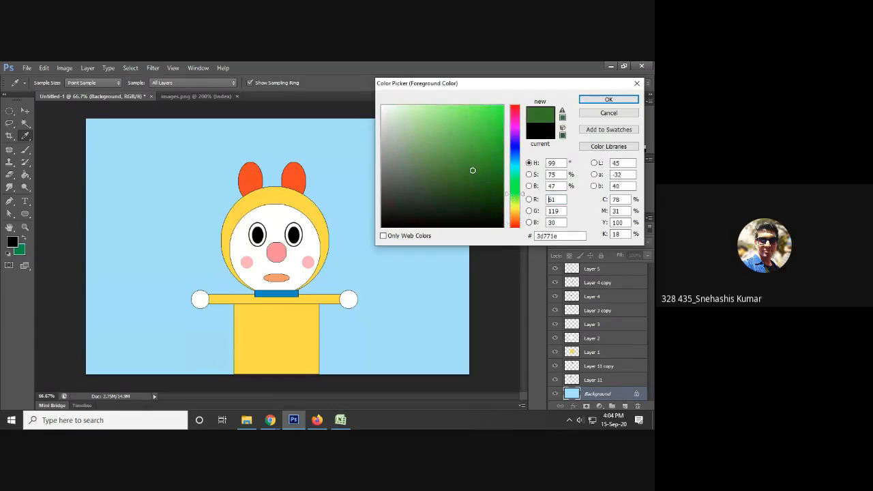
left_click(465, 163)
left_click(606, 100)
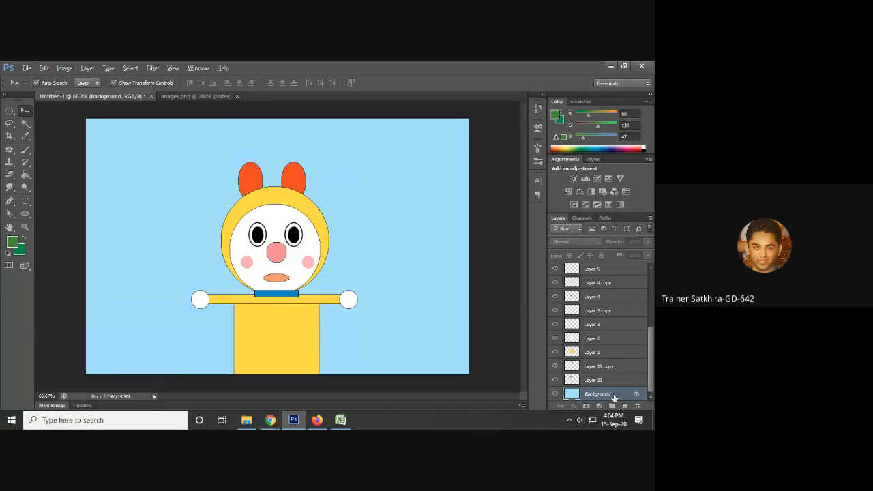
key("alt+BackSpace")
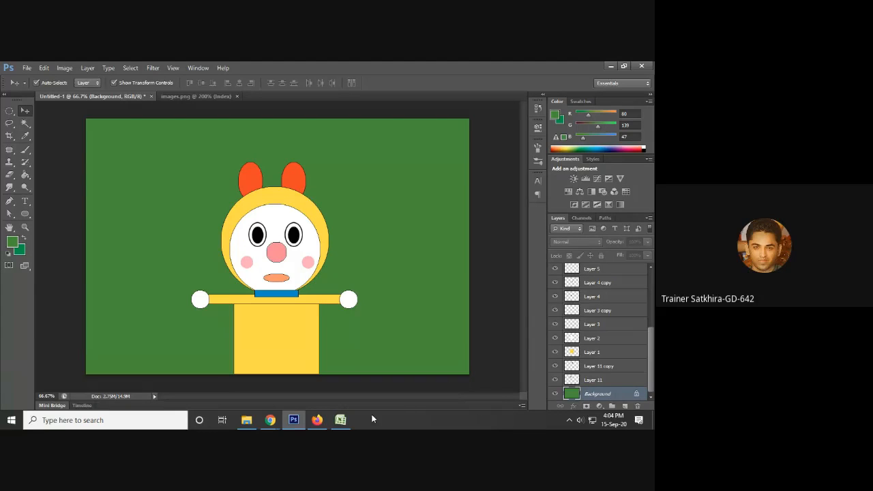
- Switch to the Google Meet window
left_click(223, 382)
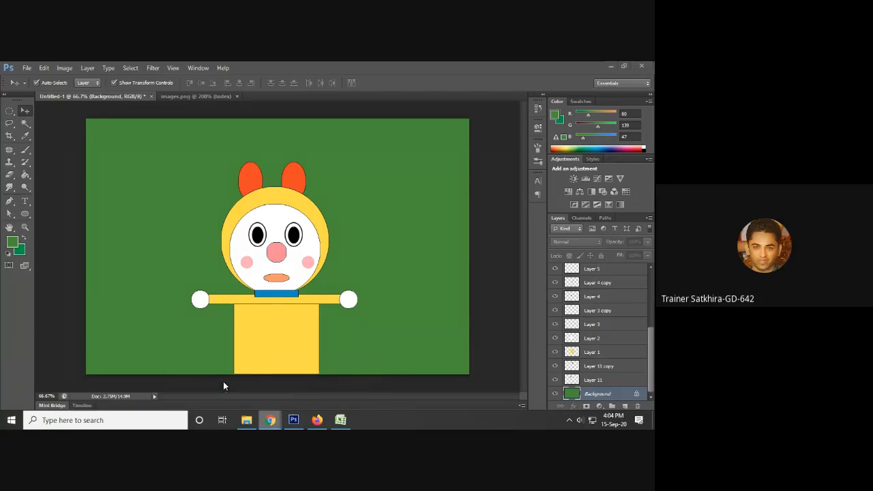